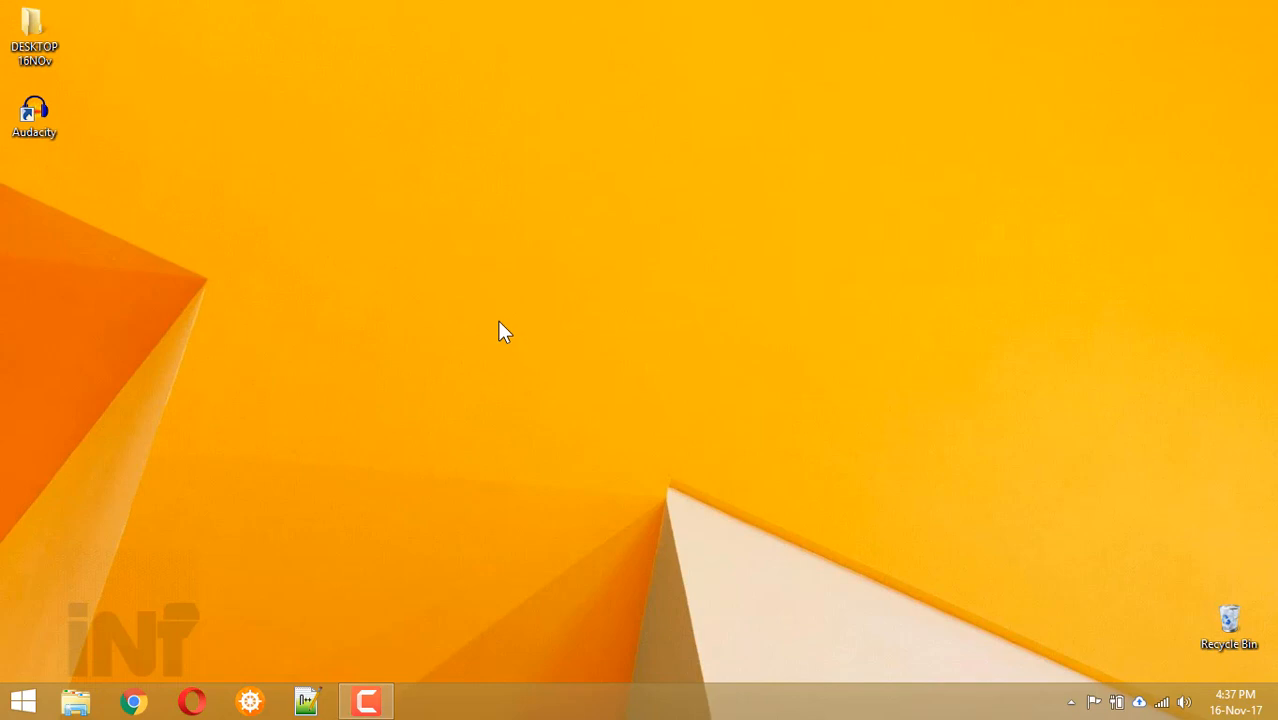
Paste Resume.docx onto the desktop and open the blank document in Word.
key("ctrl+v")
double_click(36, 195)
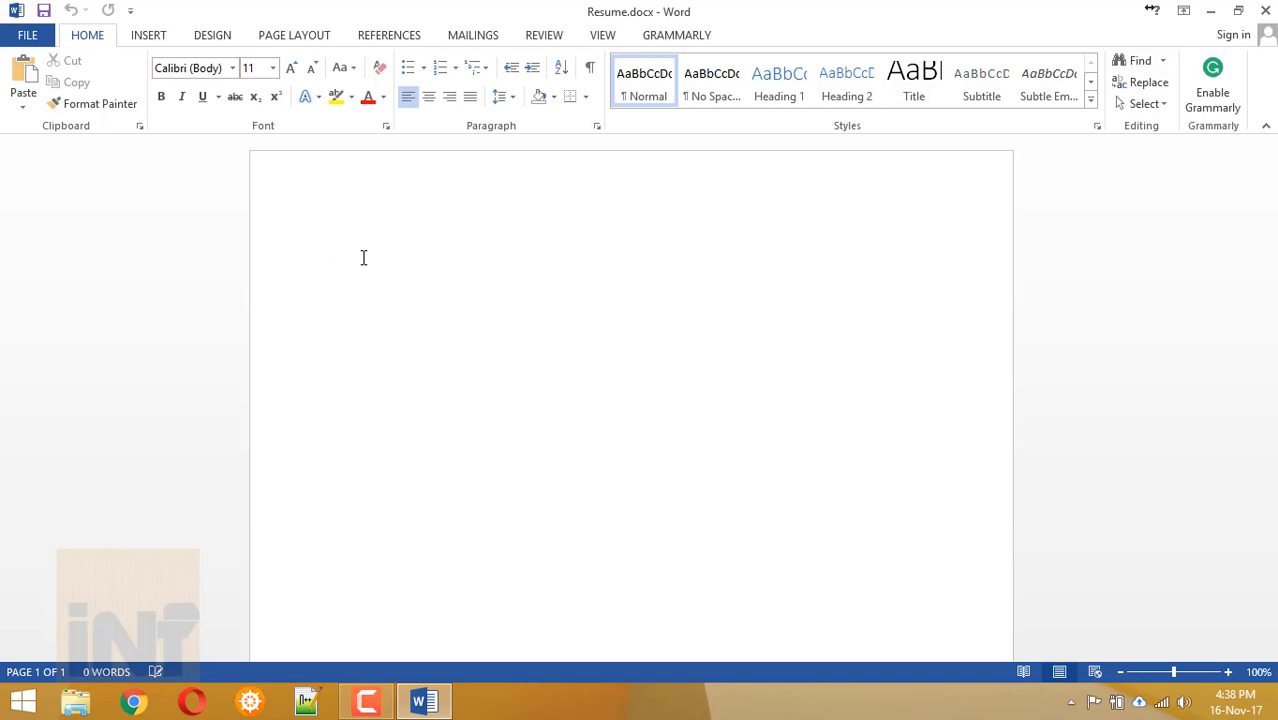
Type the headings Objective, Academic Qualifications and Work Experience on separate lines.
type("A")
key("BackSpace")
type("Objective")
key("Return")
type("Ace")
key("BackSpace")
type("ademic Qualifications")
key("Return")
type("Wor")
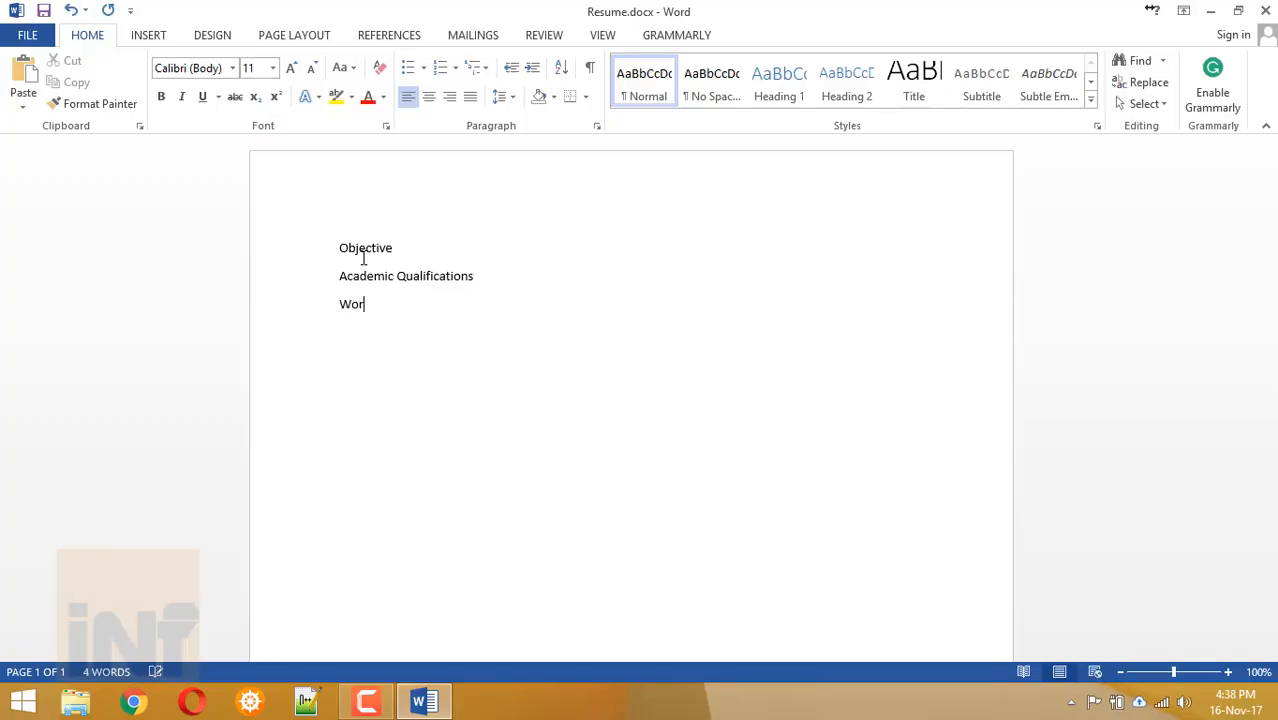
type("k Experience")
key("Return")
Add the headings Project, Co-Curricular activities, Extra activities and Hobbies, one per line.
type("Project")
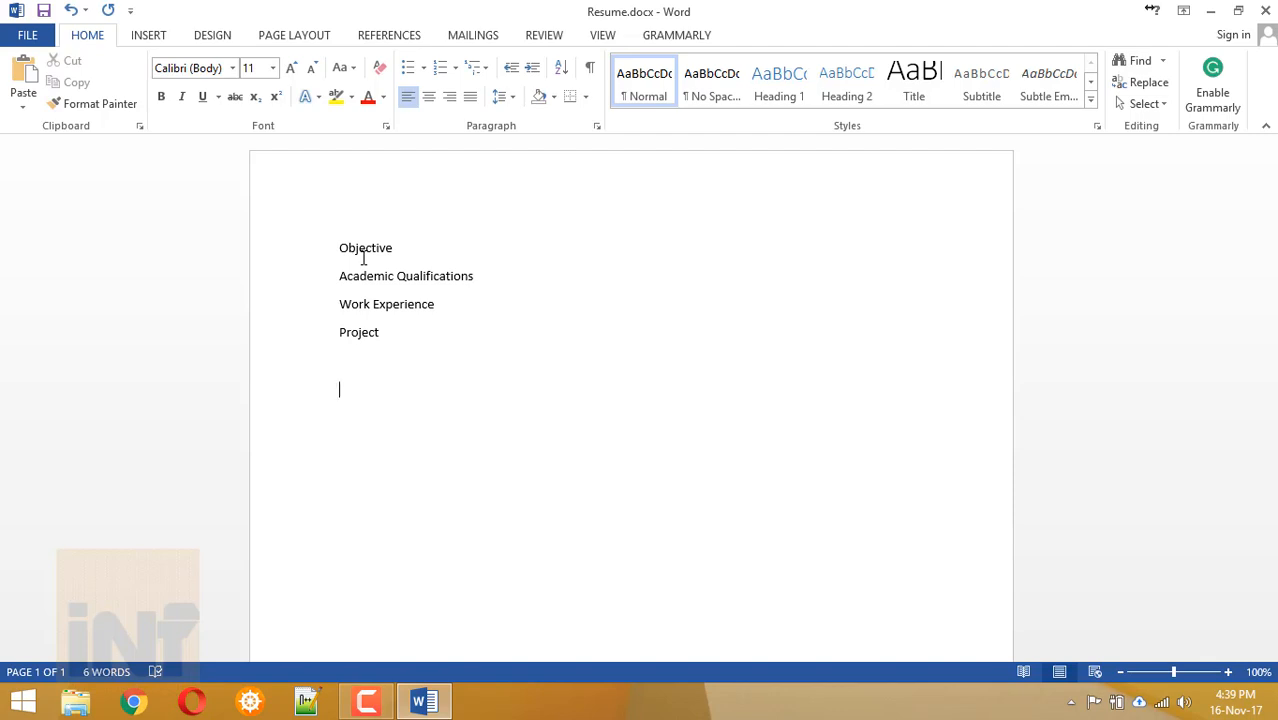
type("Co-Curricular activities")
key("Return")
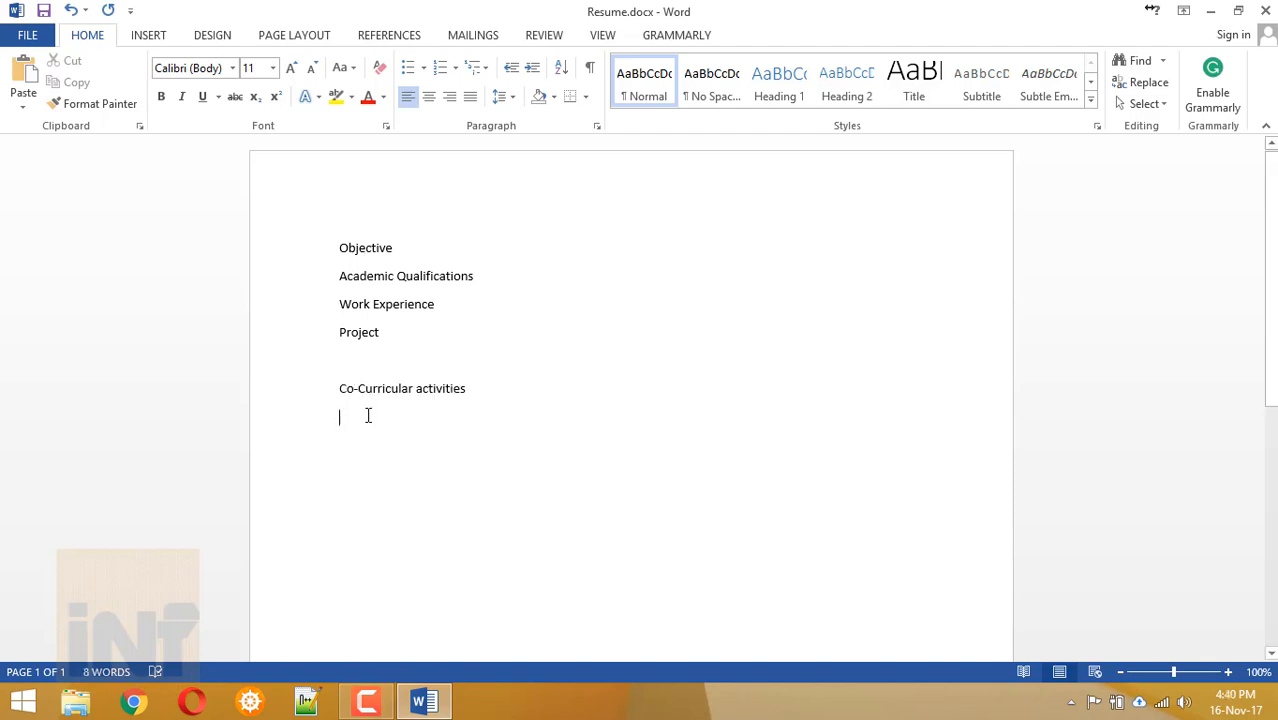
type("Extra activi")
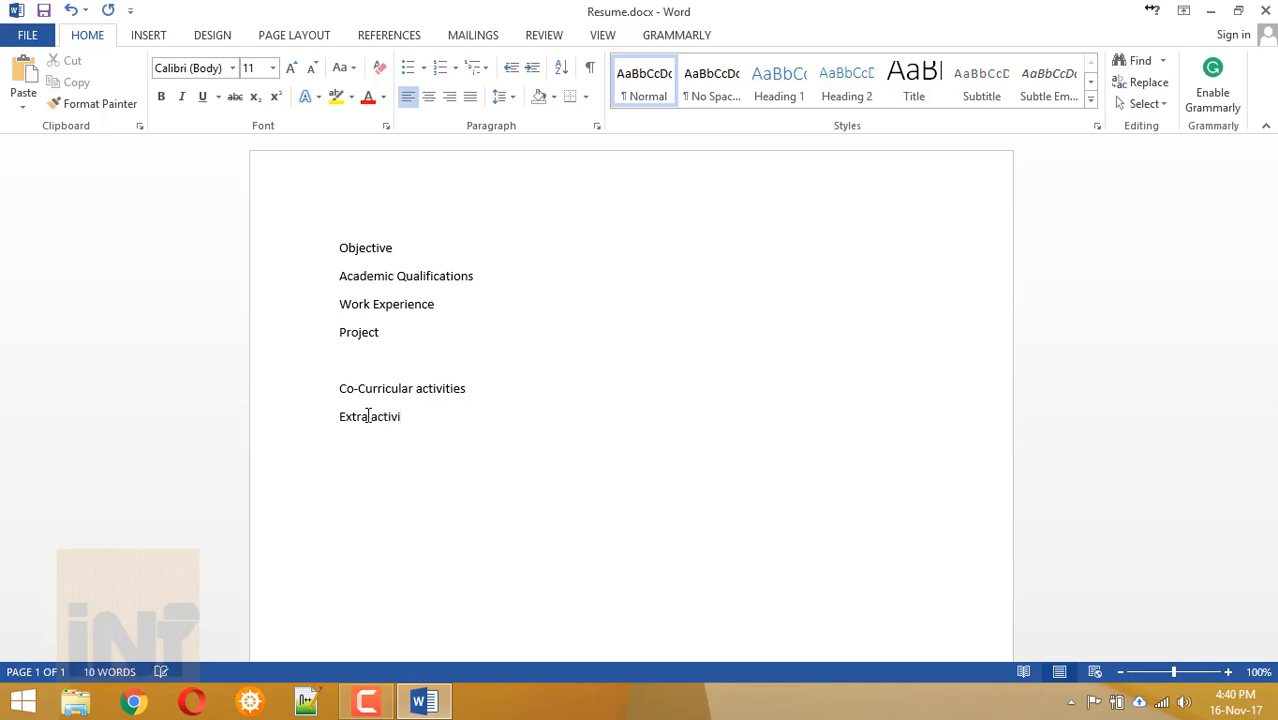
type("ties")
key("Return")
type("Hobbies")
key("Return")
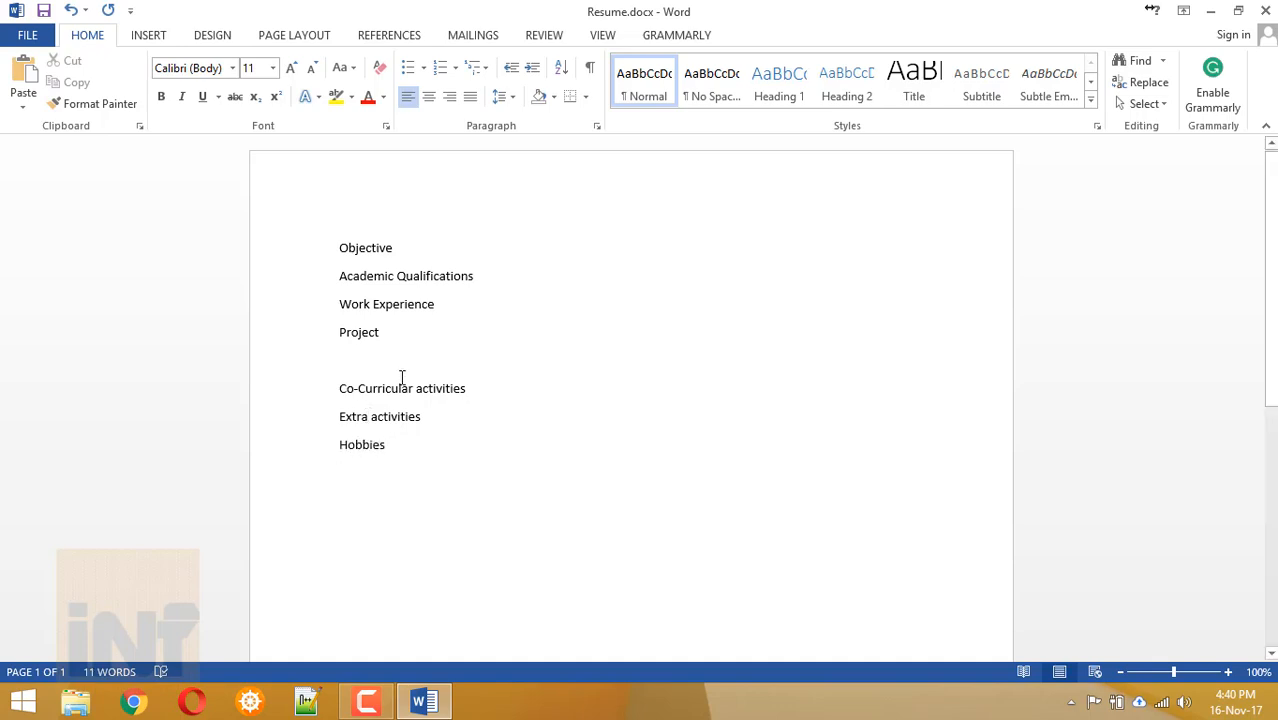
Insert the Achievements heading on the empty line below Project.
left_click(351, 358)
type("Ac")
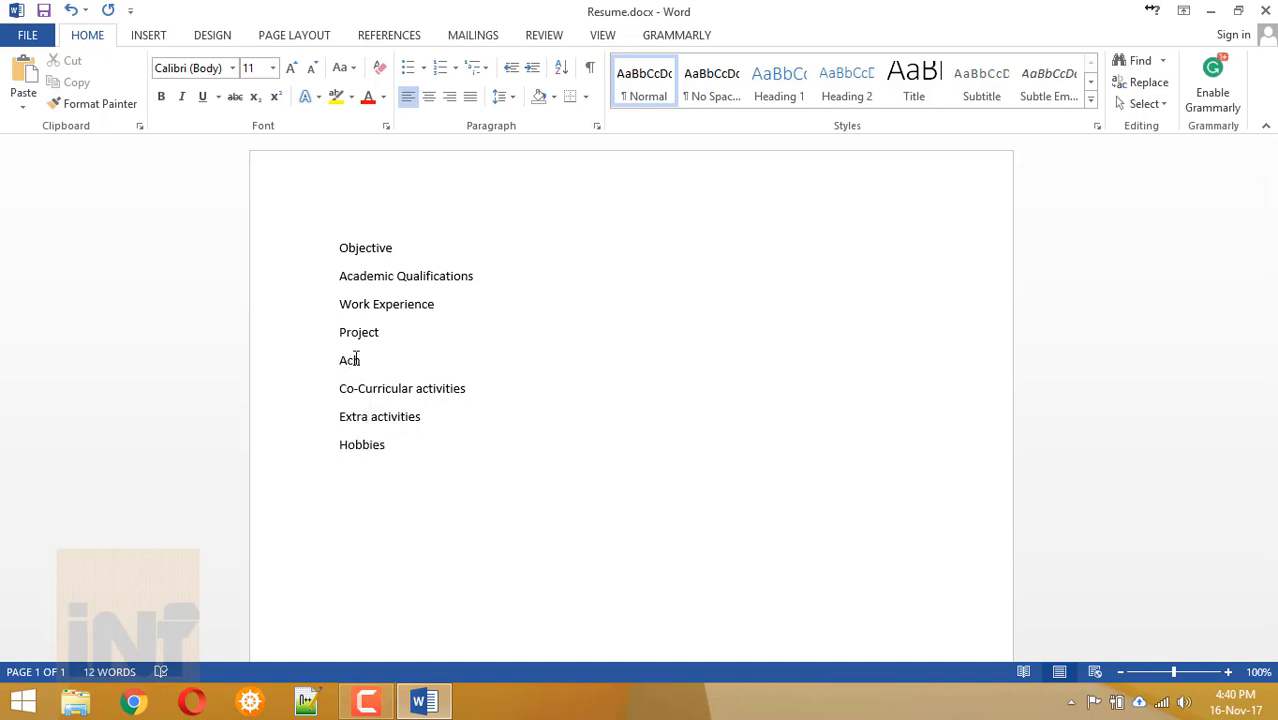
type("hievements")
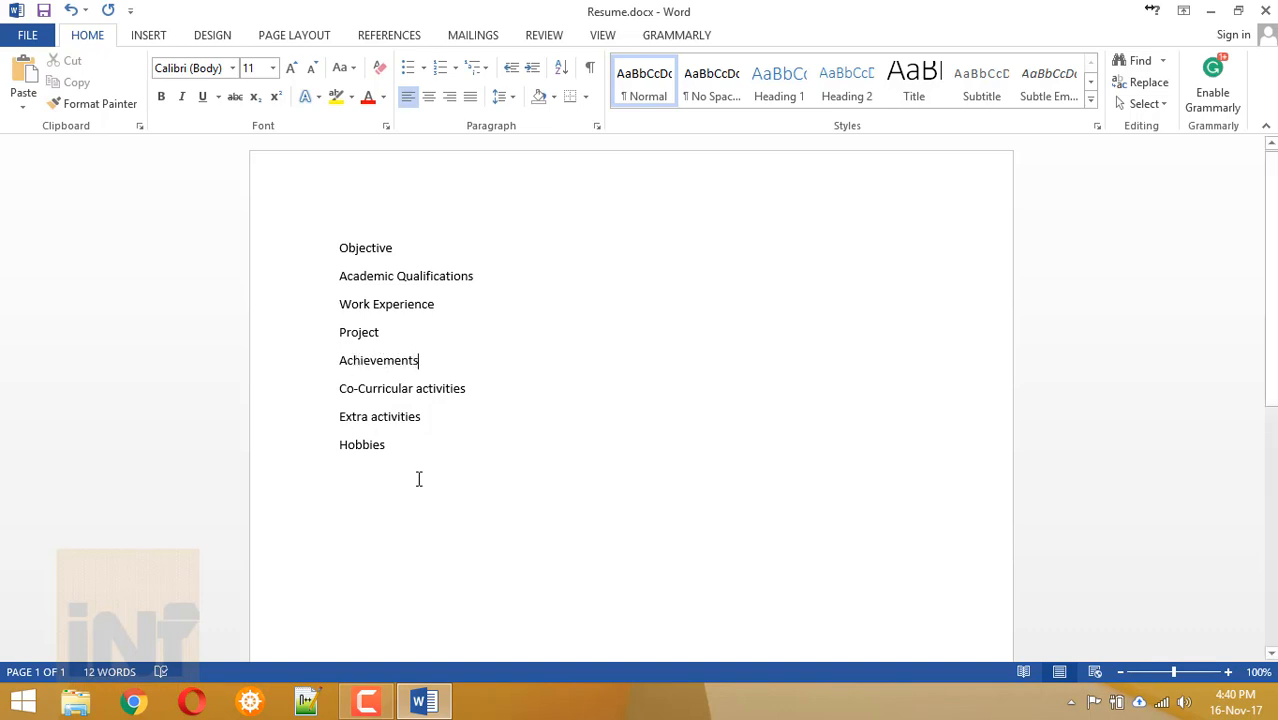
left_click(373, 470)
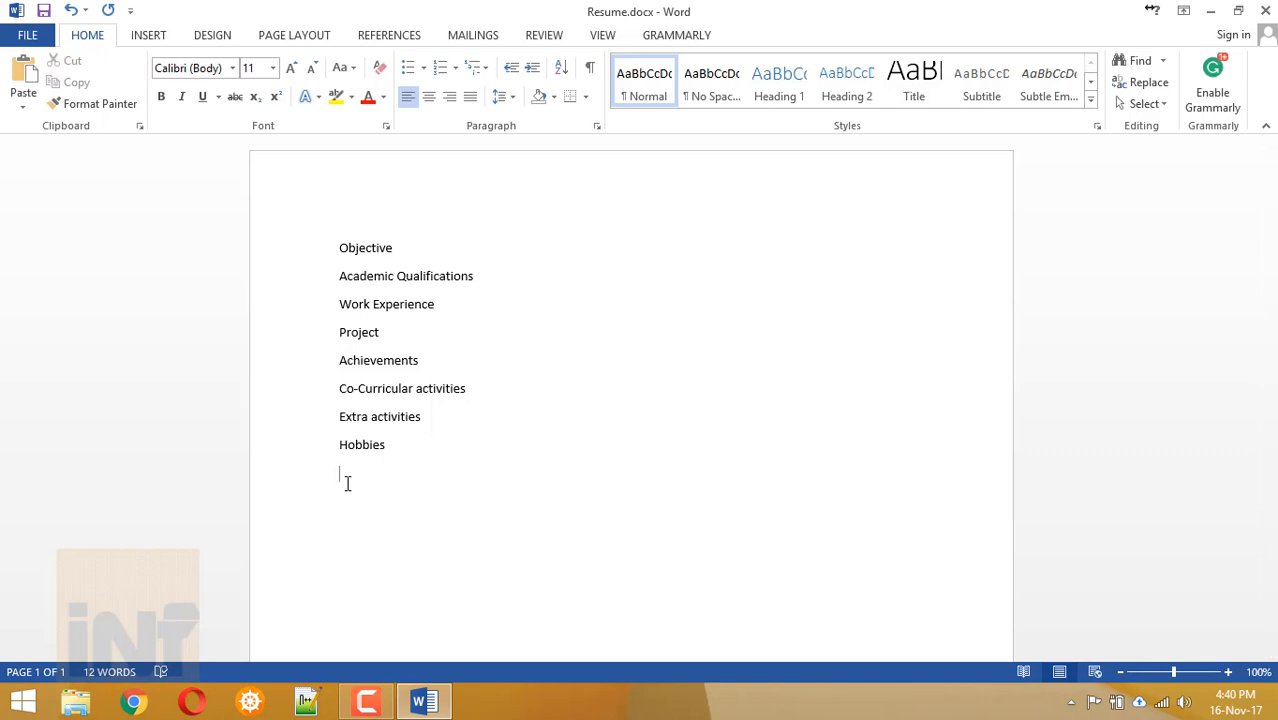
Add Strengths and Weakness headings and a ---- separator line after Achievements.
type("Strengths")
key("Return")
type("Weakness")
left_click(459, 354)
key("Return")
type("----")
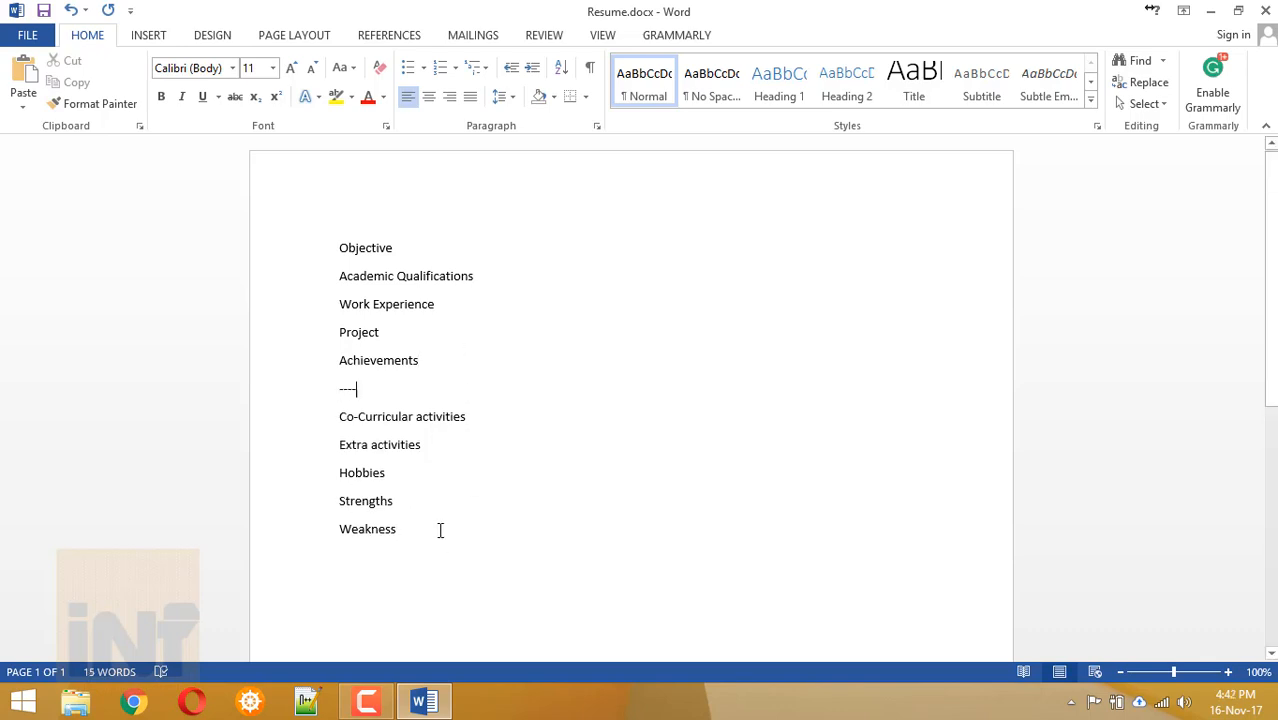
Add the Declaration heading after a blank line below Weakness.
left_click(440, 530)
key("Return")
key("Return")
key("Return")
left_click(343, 565)
type("Per")
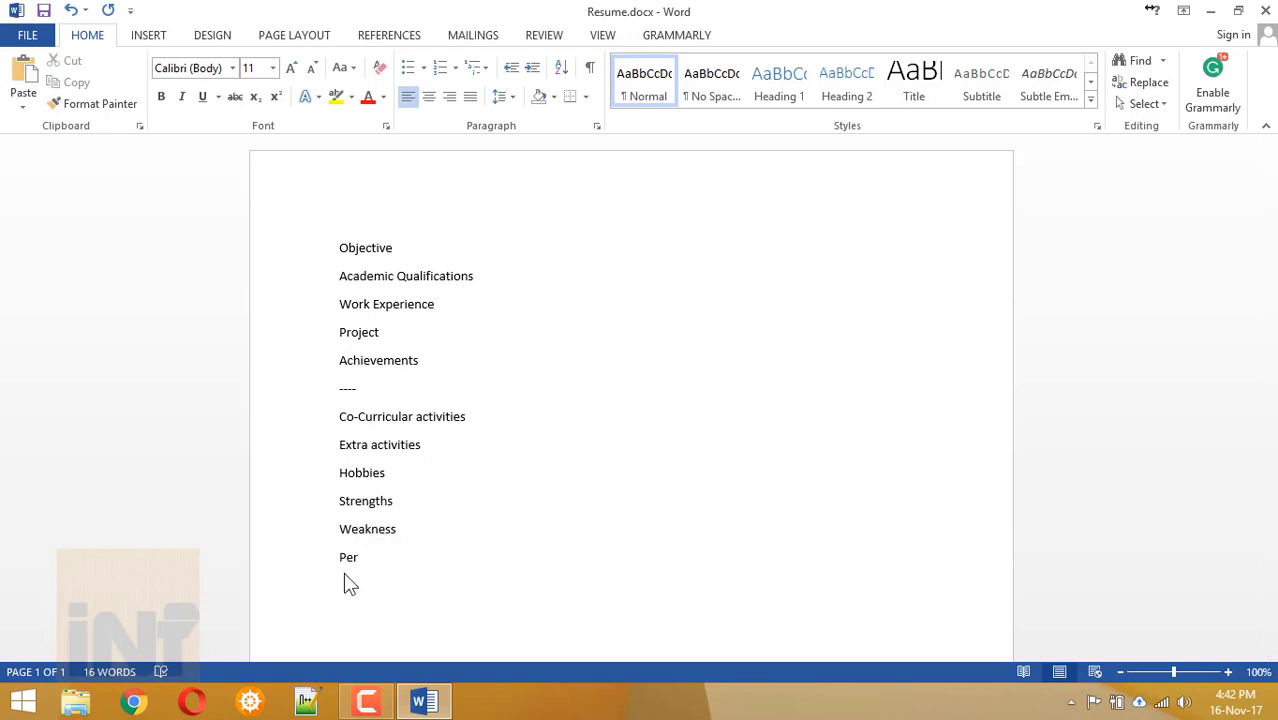
type("sonal")
key("BackSpace")
key("BackSpace")
key("BackSpace")
key("Return")
type("Declaration")
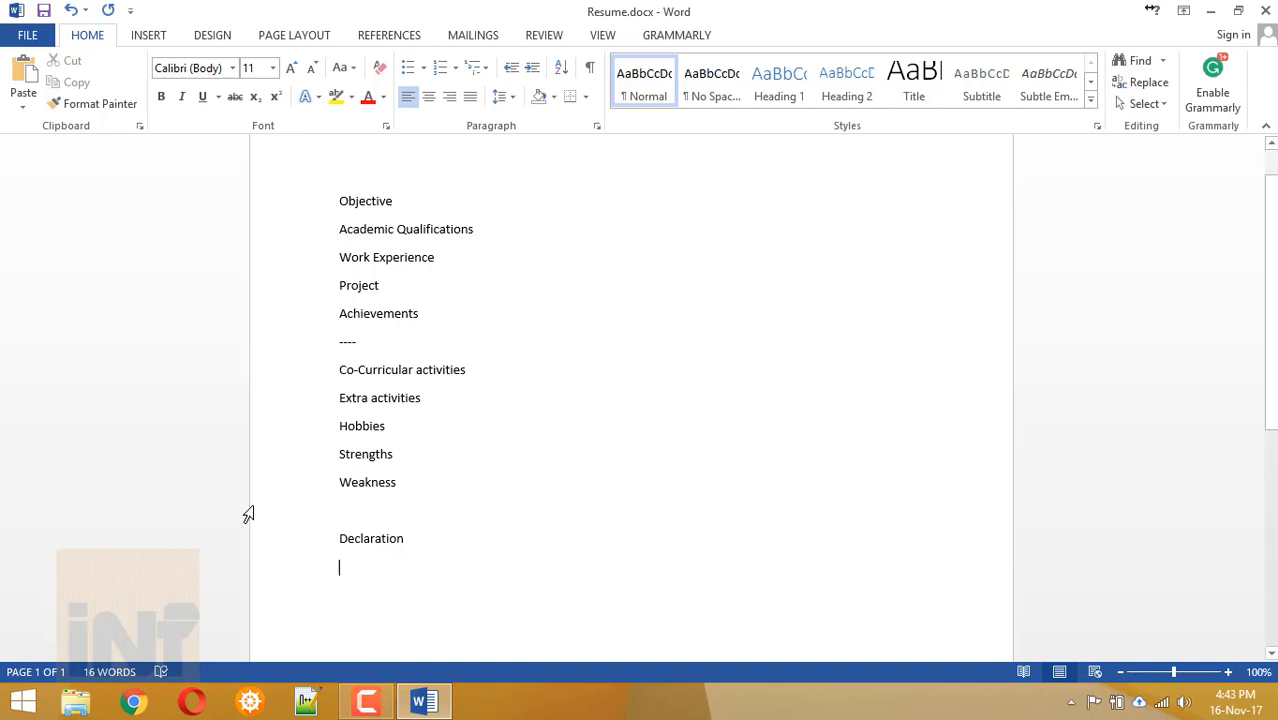
left_click_drag(325, 534, 367, 566)
Insert a blank page after the heading outline.
left_click(367, 566)
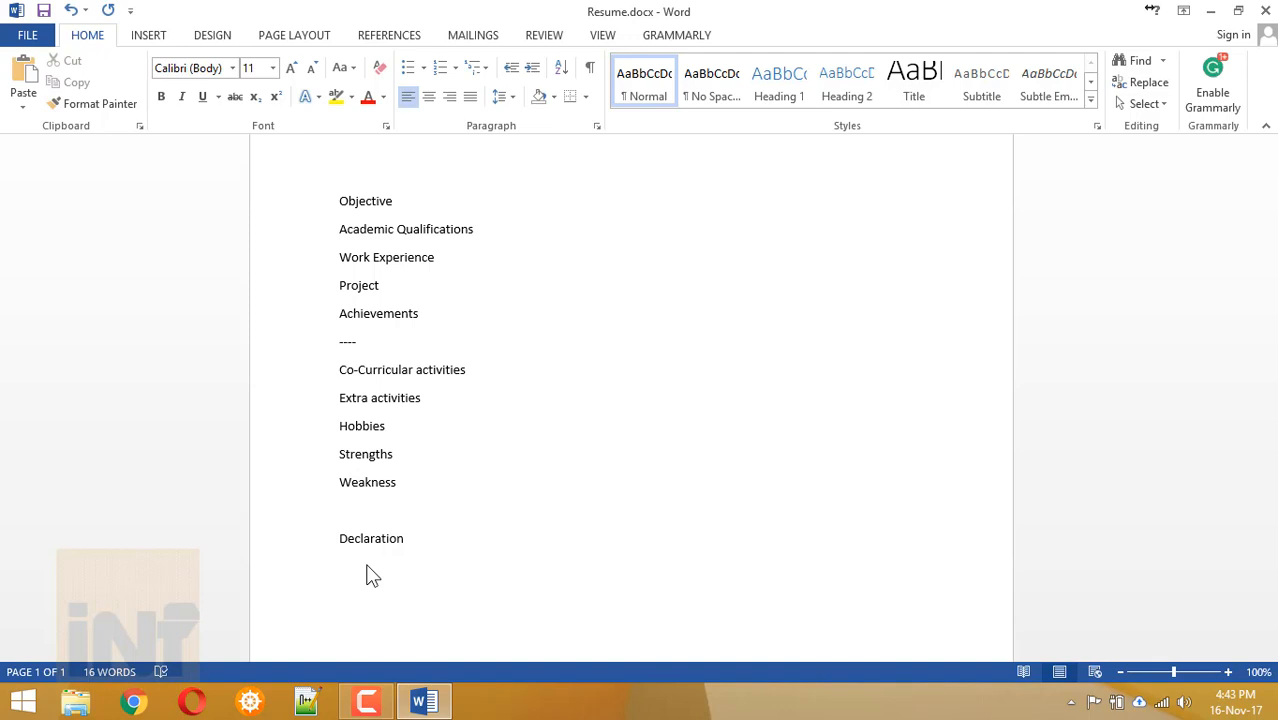
scroll(370, 575, "down", 8)
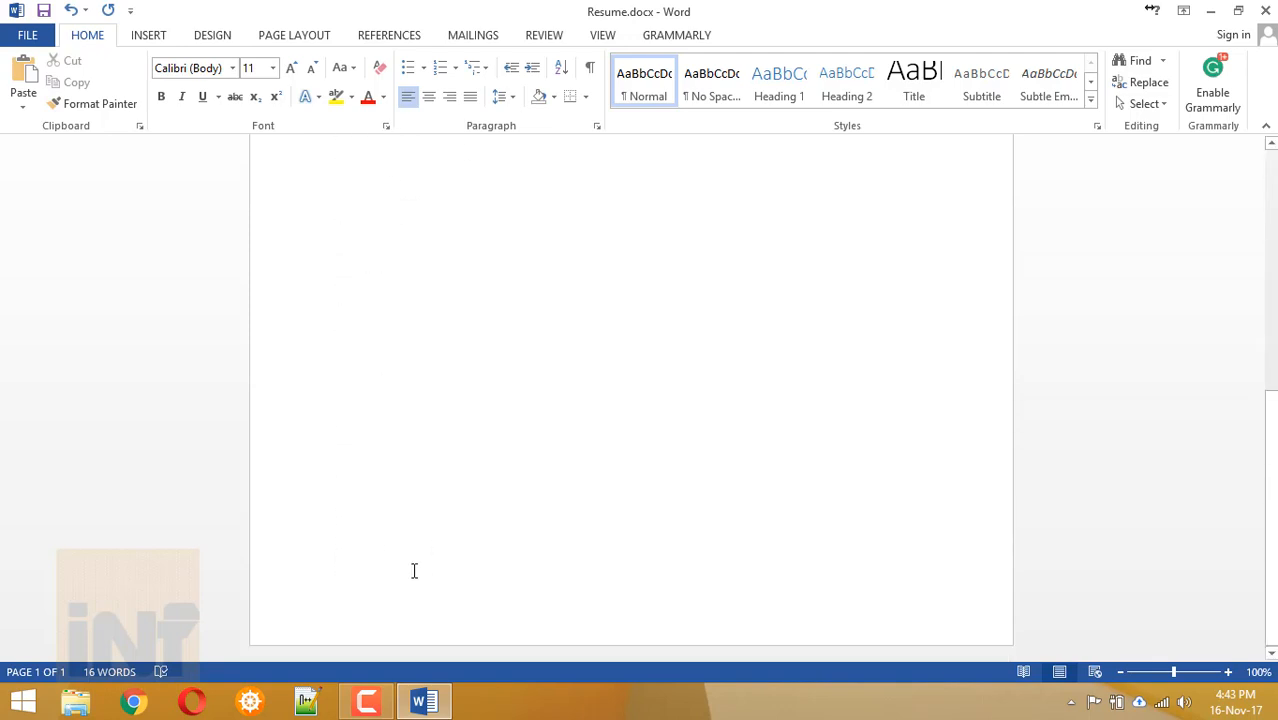
left_click(148, 35)
left_click(51, 82)
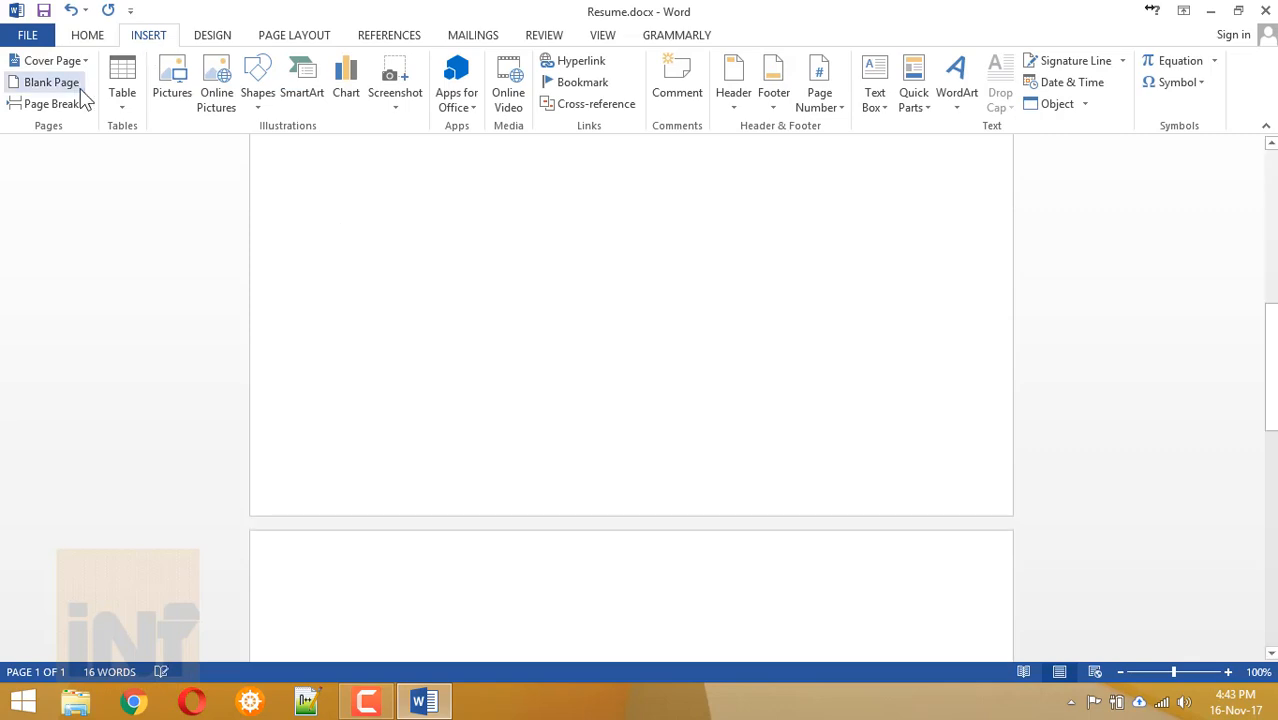
Place the caret at the top of the new page 2.
scroll(465, 345, "down", 6)
scroll(465, 345, "up", 15)
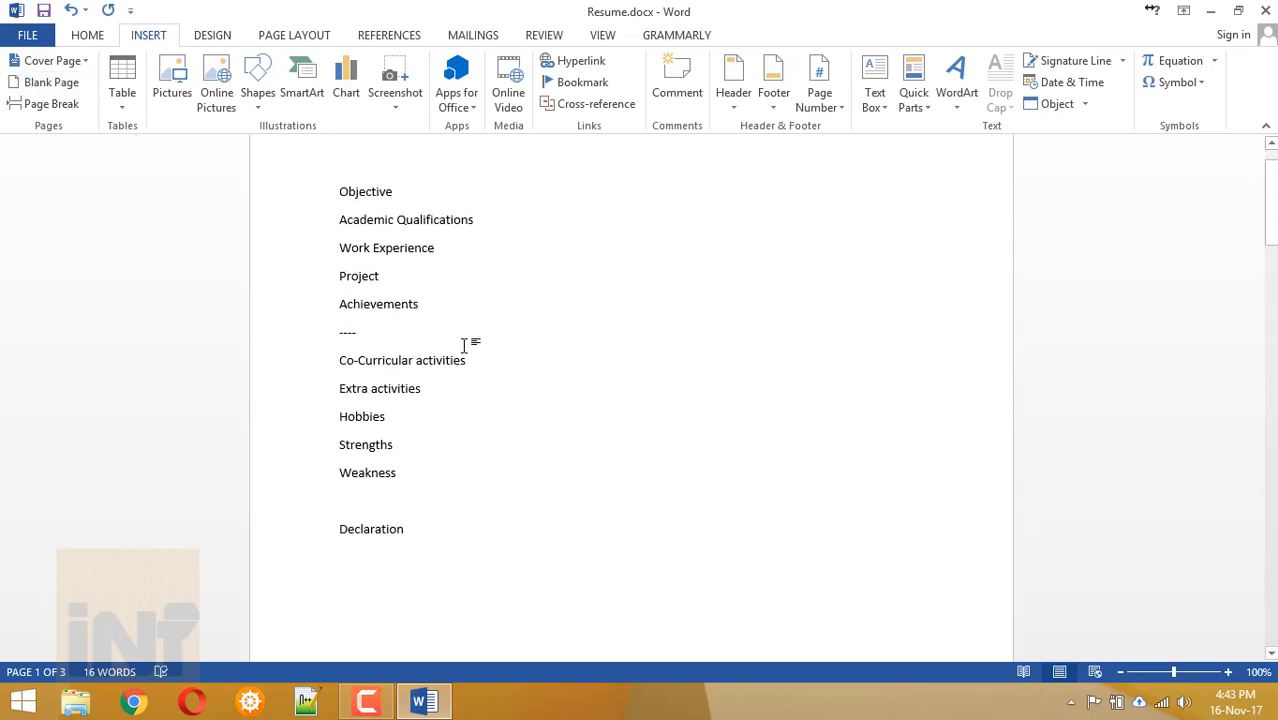
scroll(465, 345, "up", 2)
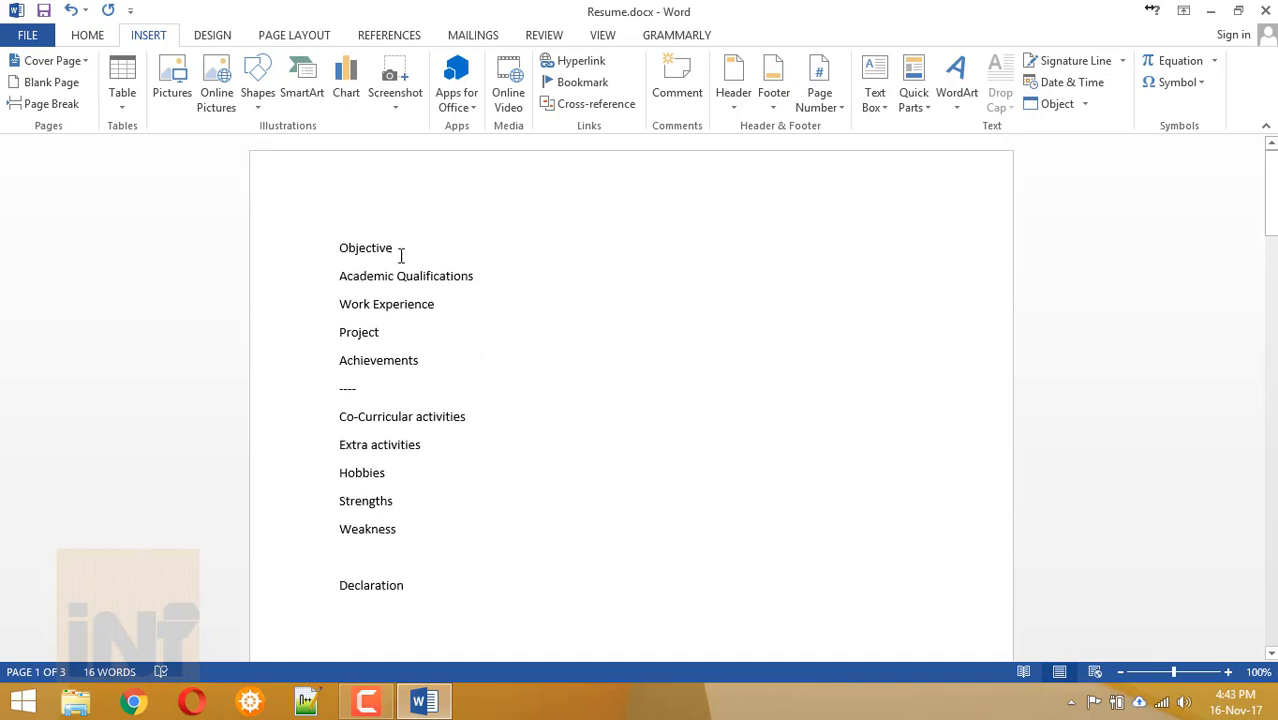
left_click_drag(339, 250, 398, 250)
left_click(342, 249)
left_click(258, 182)
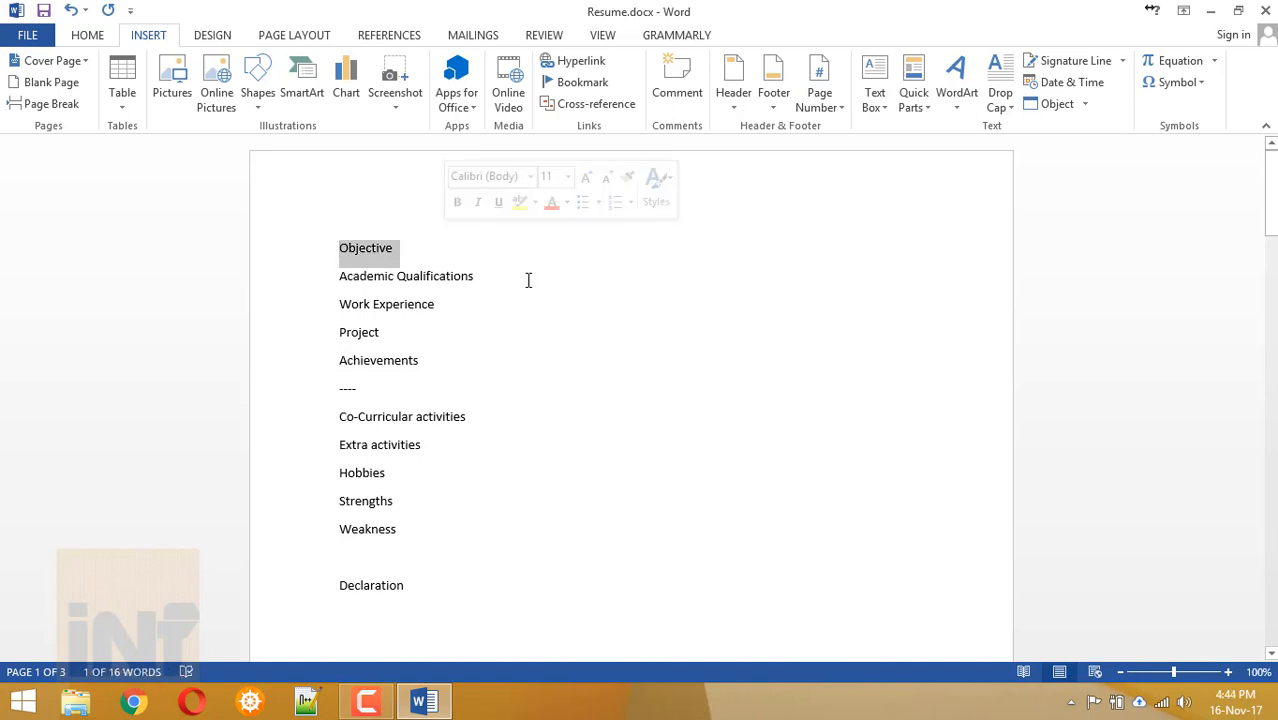
scroll(636, 520, "down", 10)
left_click(410, 300)
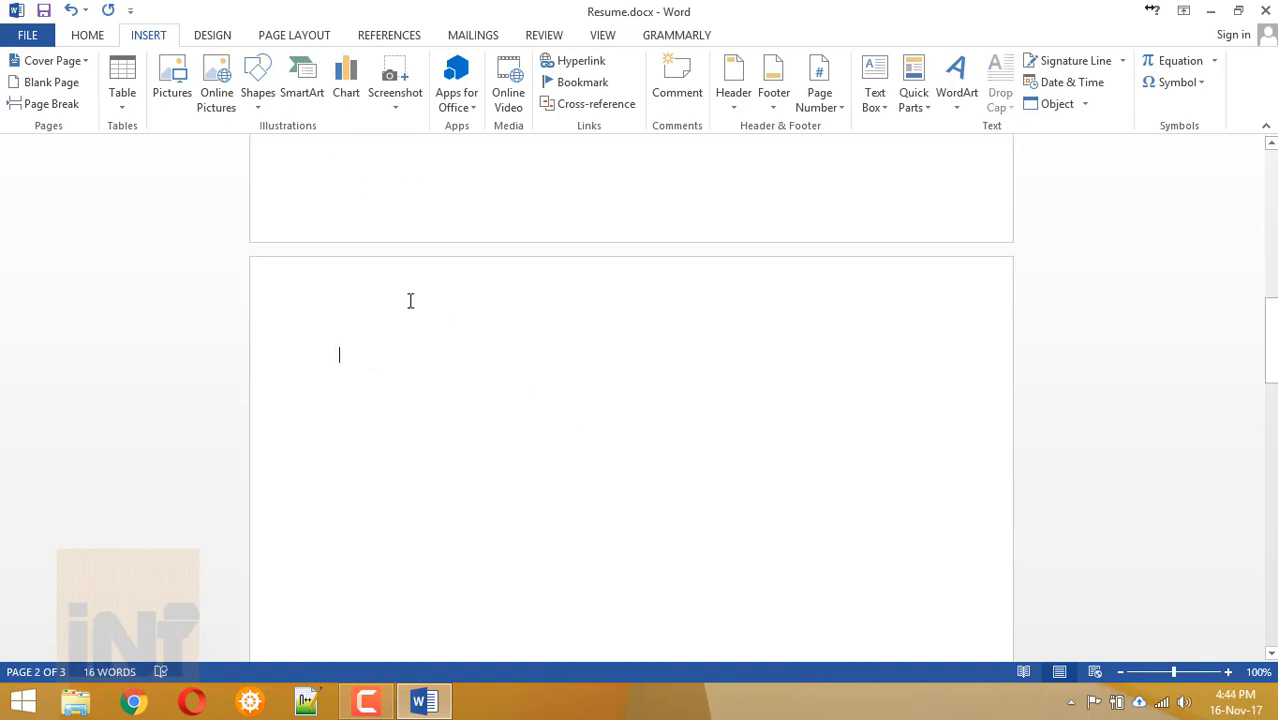
double_click(410, 301)
double_click(443, 438)
scroll(397, 413, "down", 1)
left_click(371, 371)
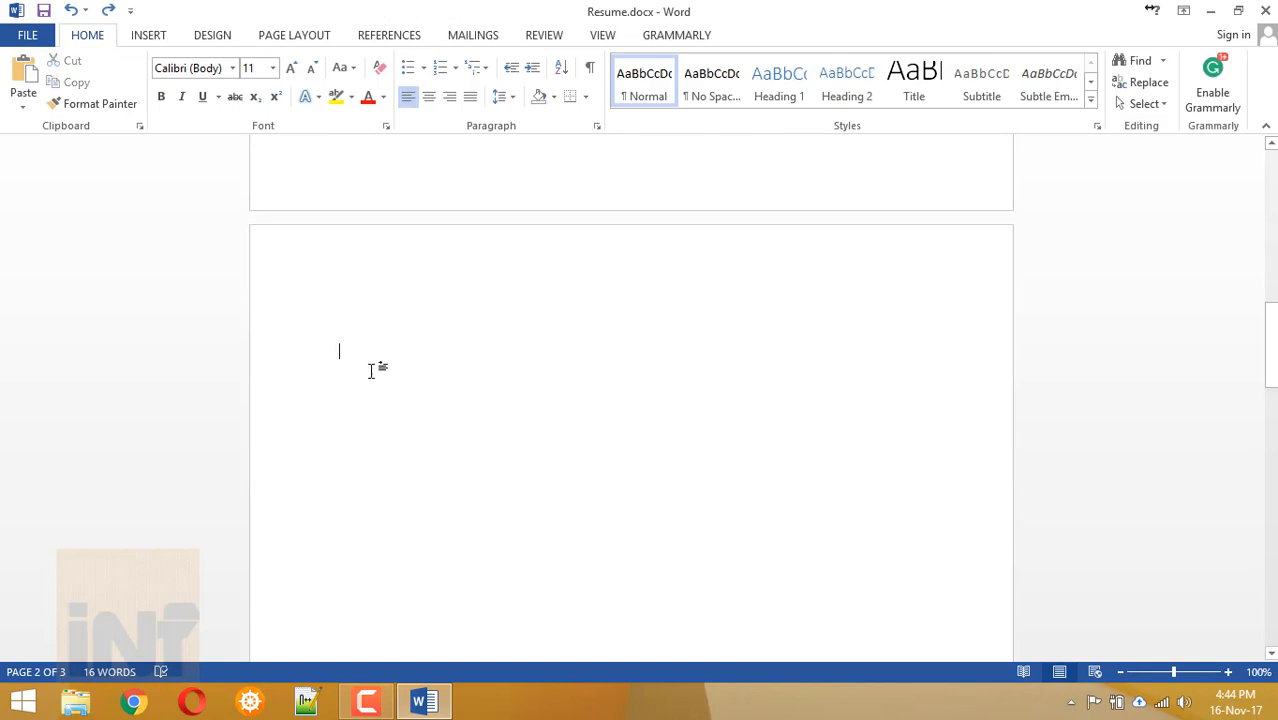
Insert a Simple Text Box on page 2, then delete it.
left_click(145, 34)
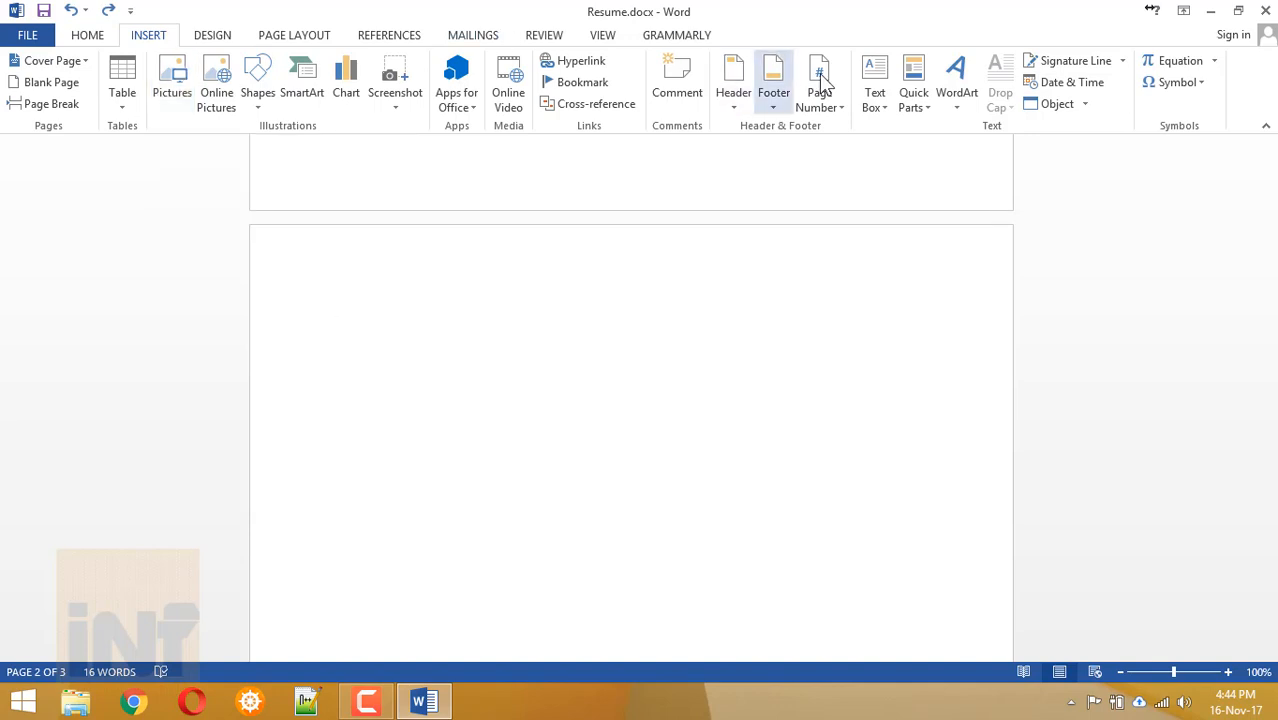
left_click(873, 85)
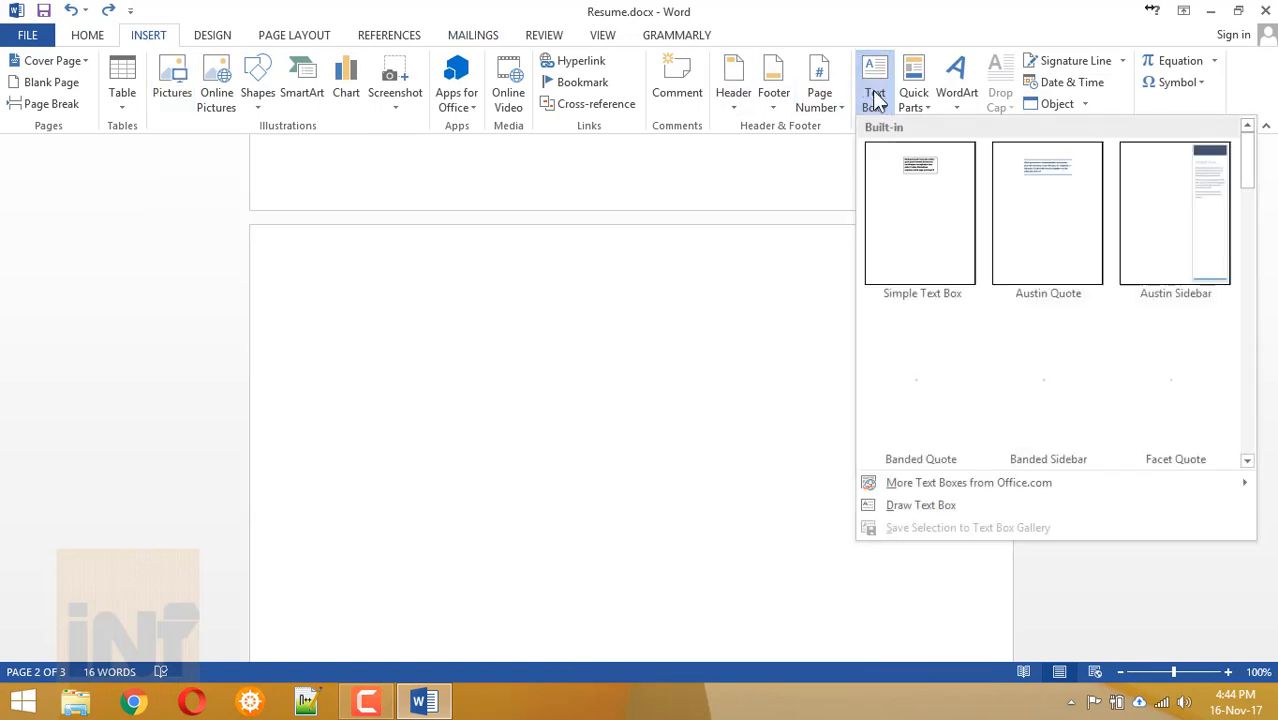
left_click(897, 198)
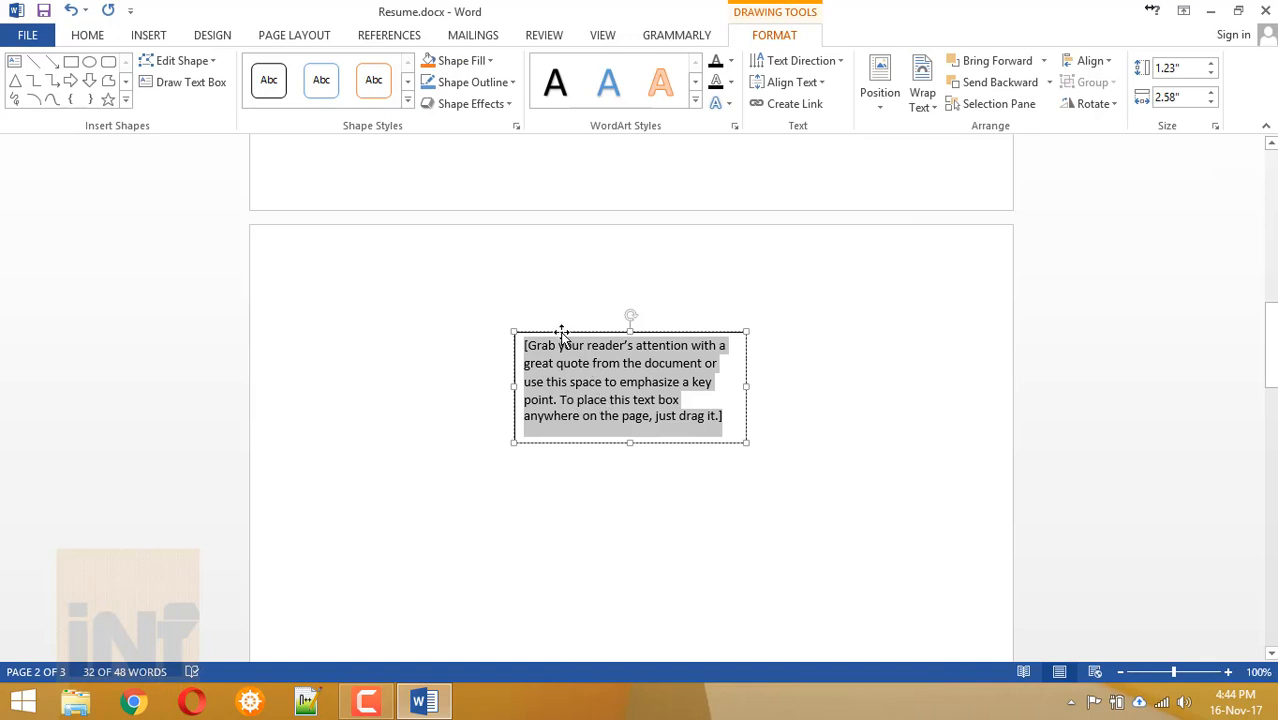
left_click_drag(560, 331, 345, 229)
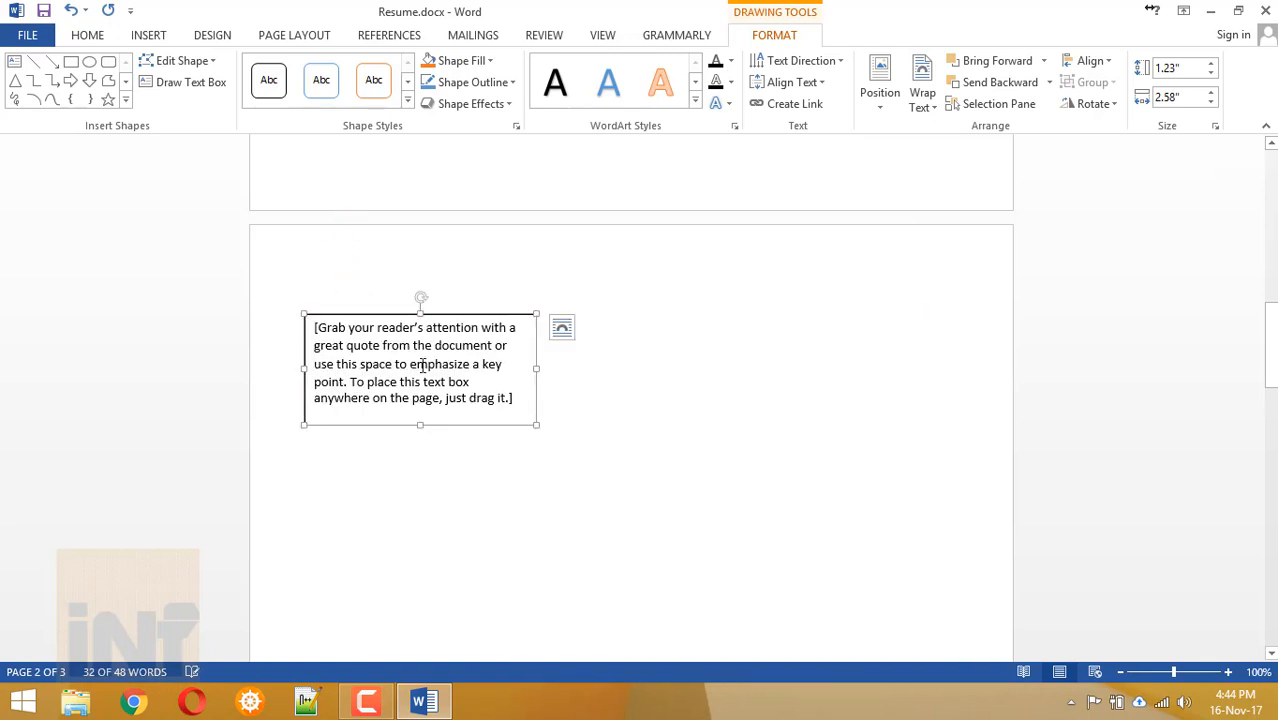
key("Delete")
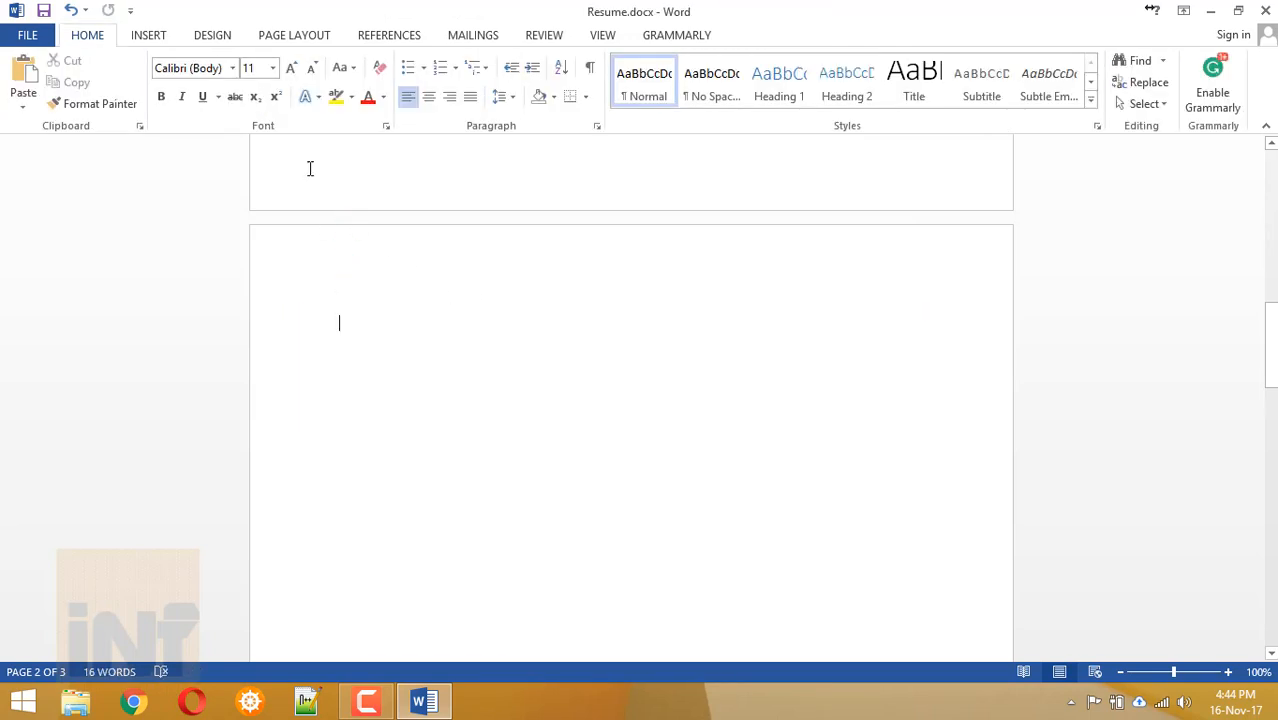
Choose the Text Box shape from the Shapes gallery to draw one.
left_click(152, 35)
left_click(251, 106)
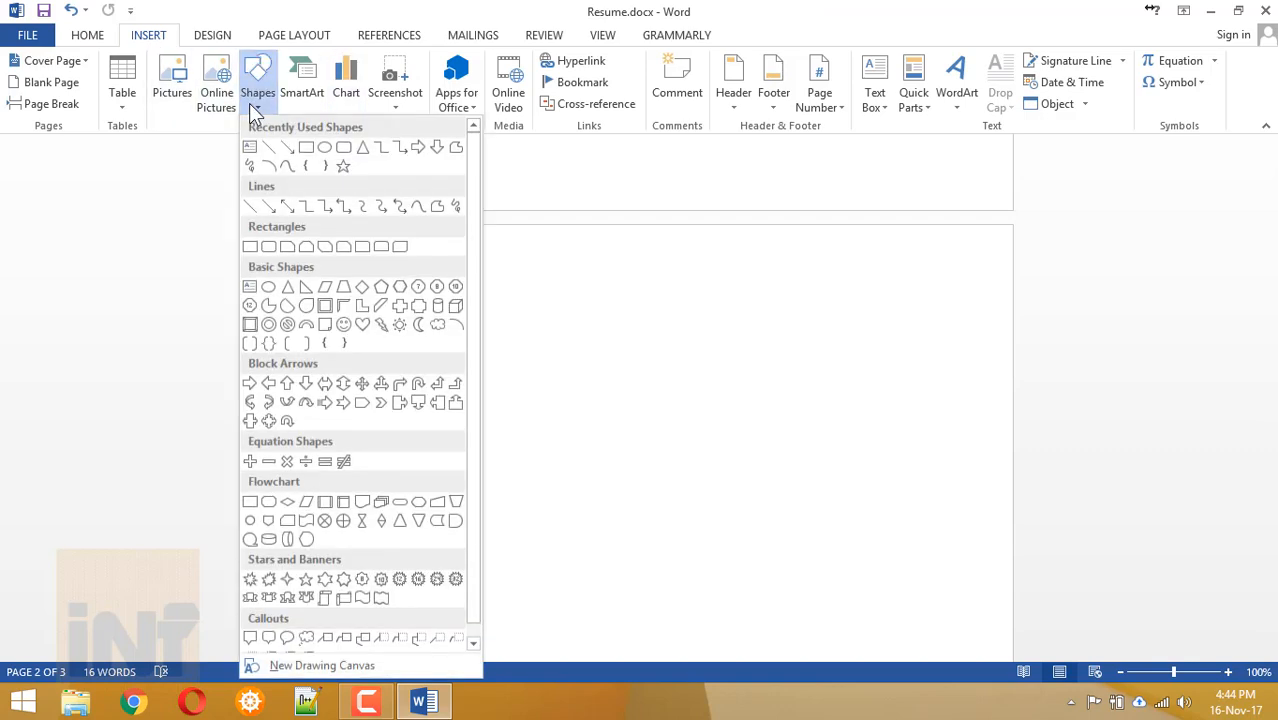
left_click(254, 146)
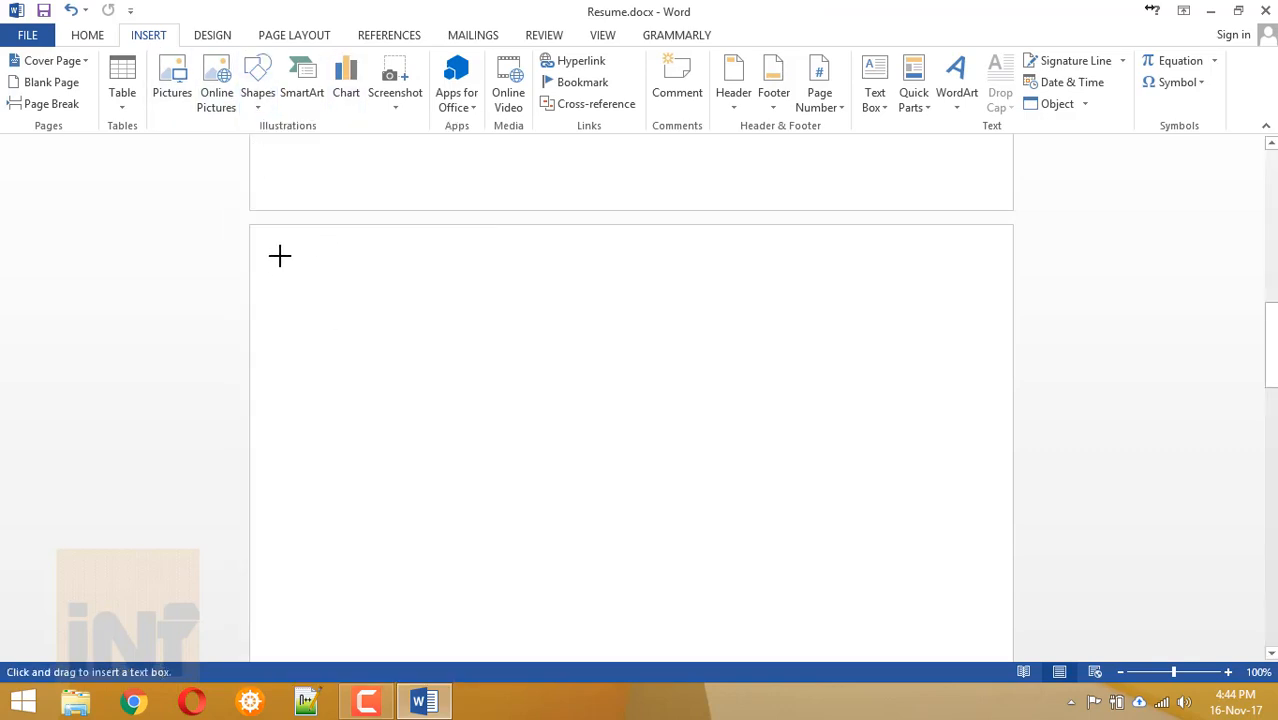
Draw a text box near page 2's top with the name text, widened to fit one line.
mouse_move(333, 261)
left_mouse_down()
mouse_move(539, 380)
mouse_move(527, 372)
left_mouse_up()
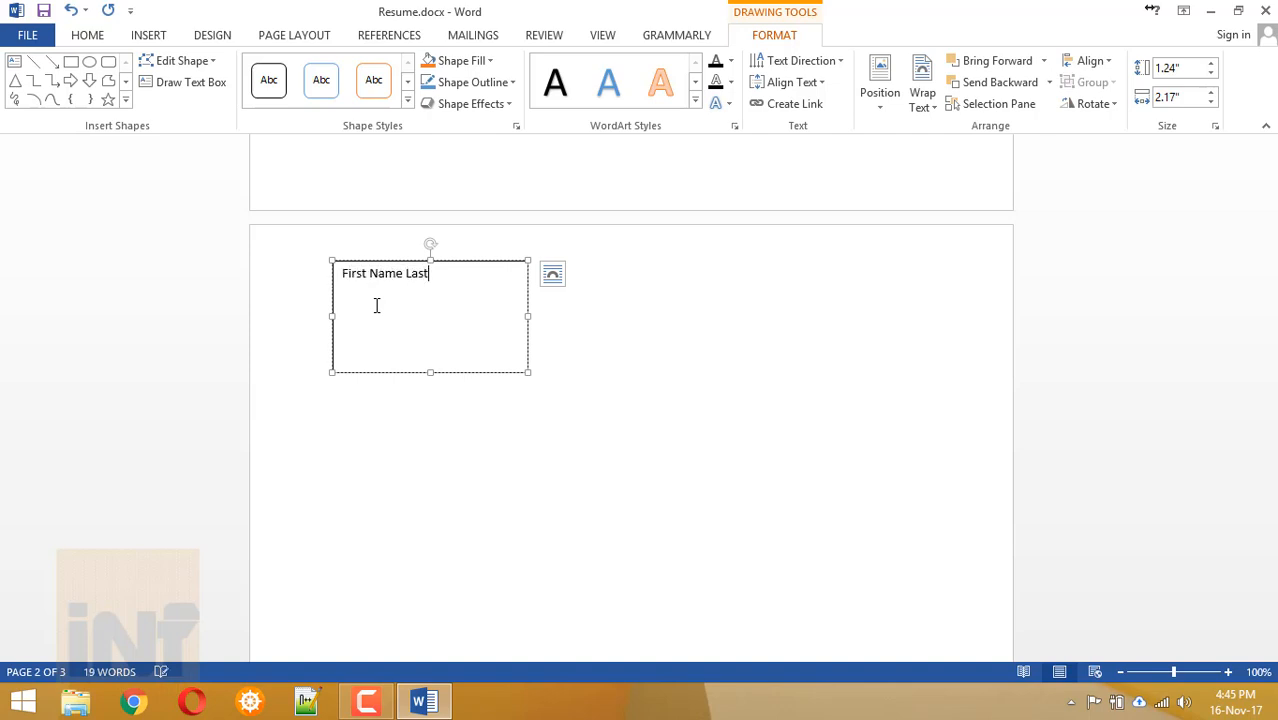
type("NAme")
key("BackSpace")
key("BackSpace")
key("BackSpace")
key("ctrl+a")
key("ctrl+shift+period")
key("ctrl+shift+period")
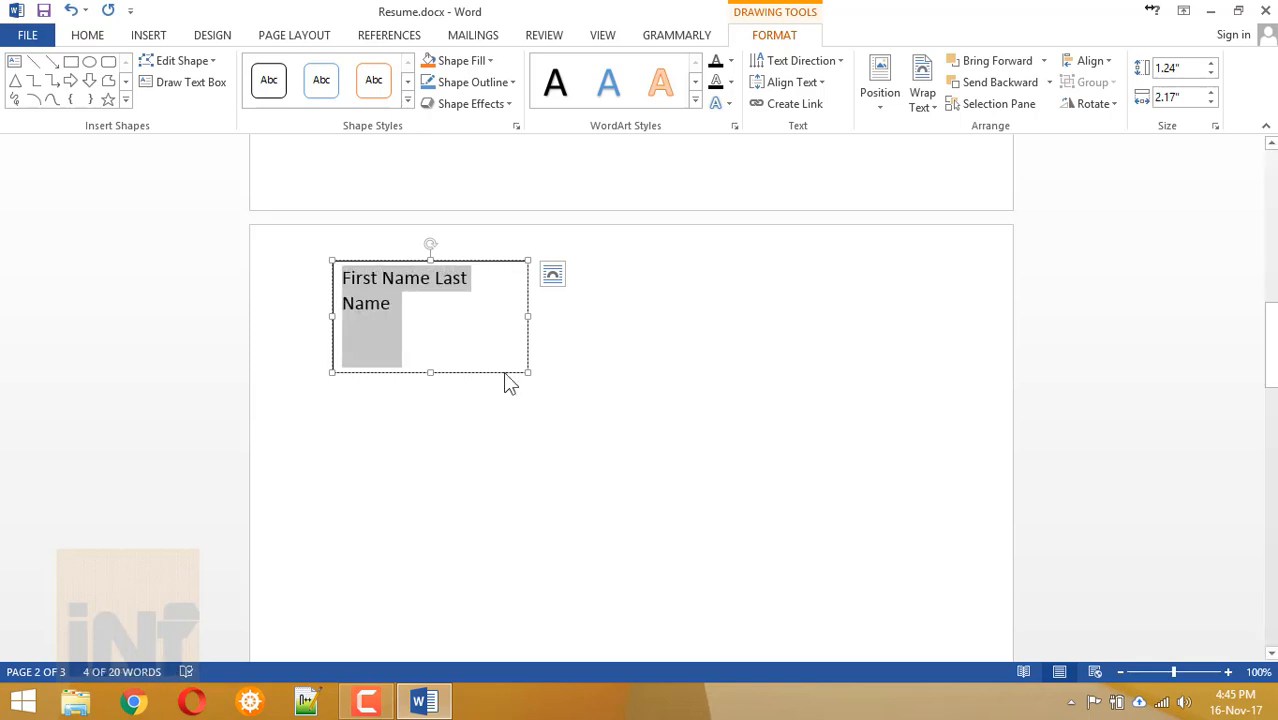
left_click_drag(528, 317, 615, 317)
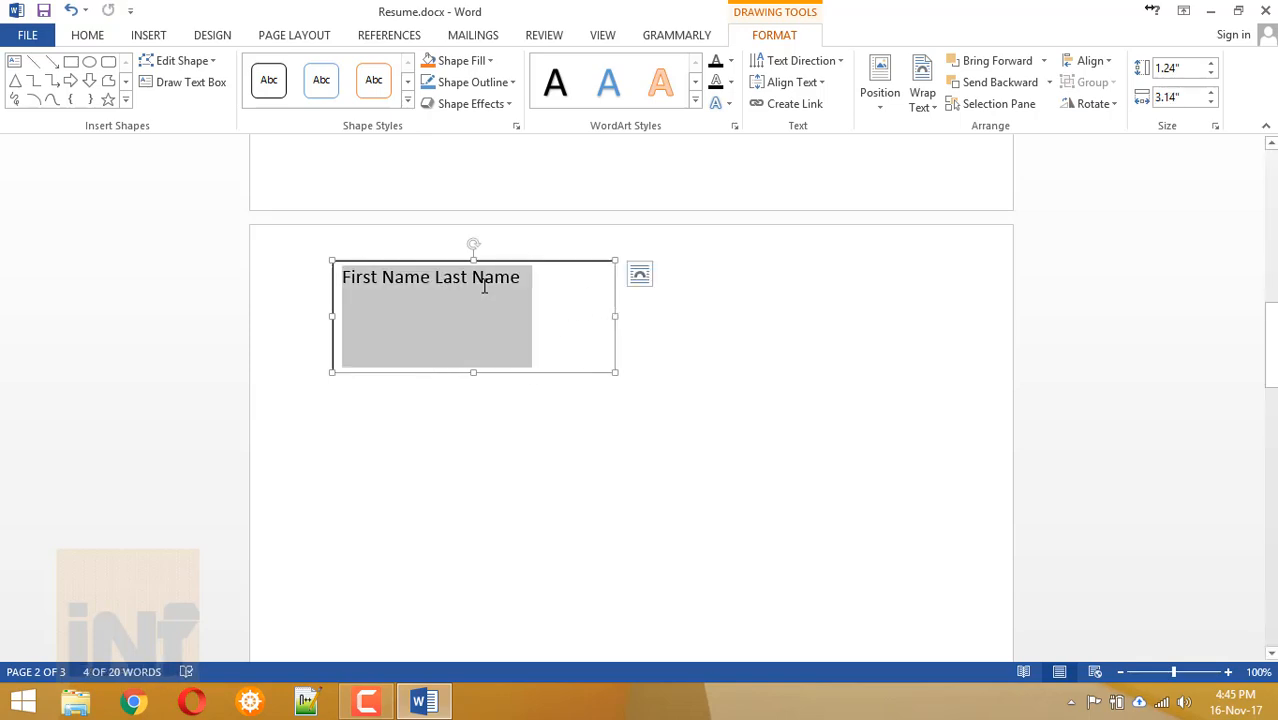
Make the name bold Lato 20 pt and shrink its box to one line.
key("ctrl+b")
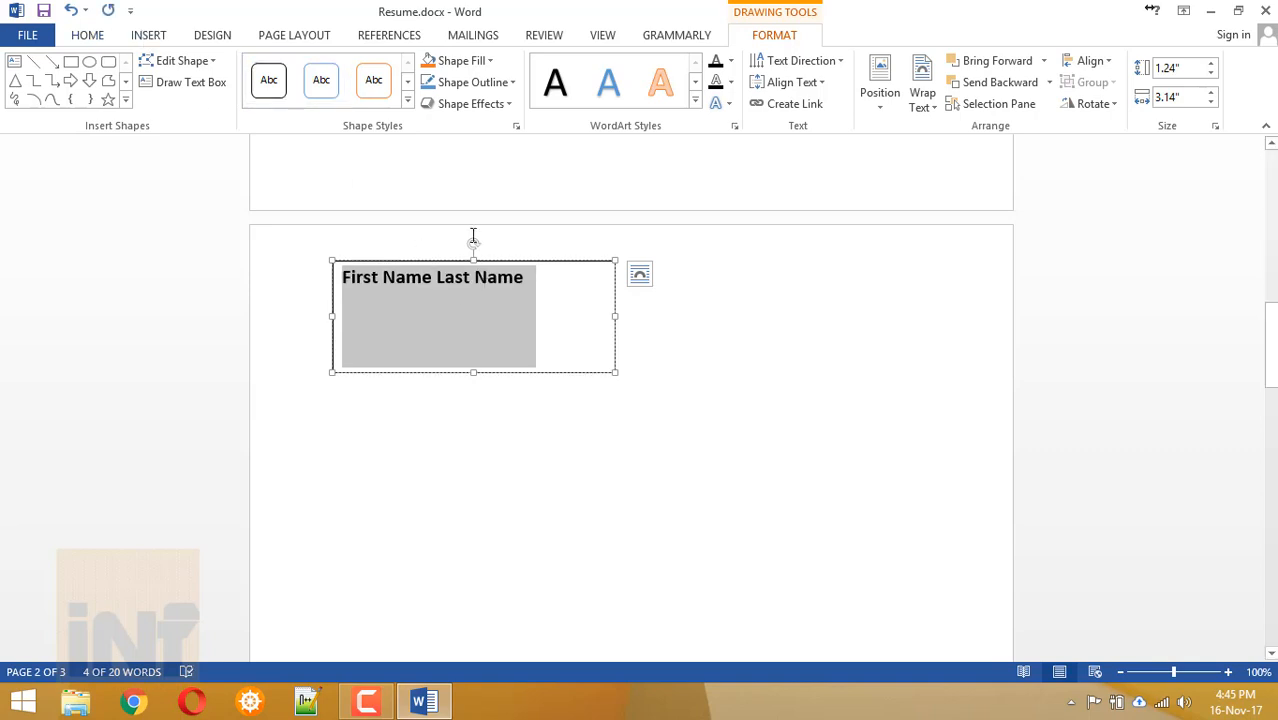
left_click(98, 37)
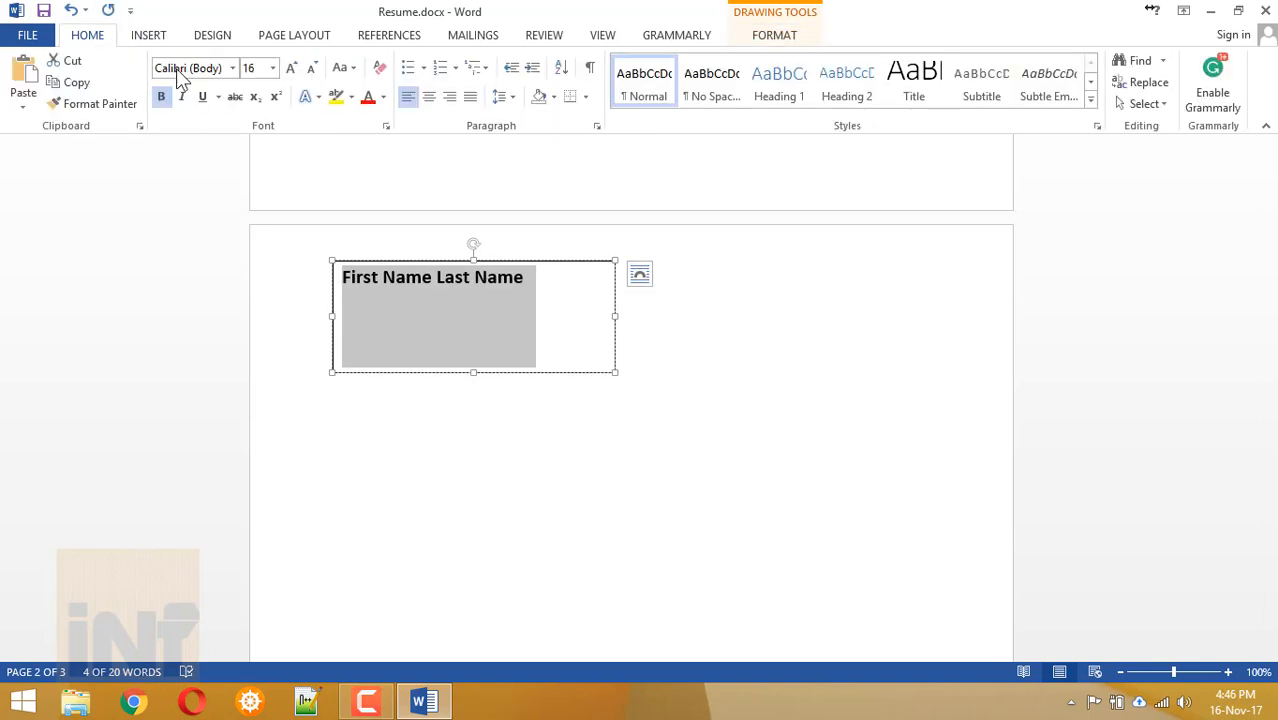
left_click(219, 69)
type("Lato")
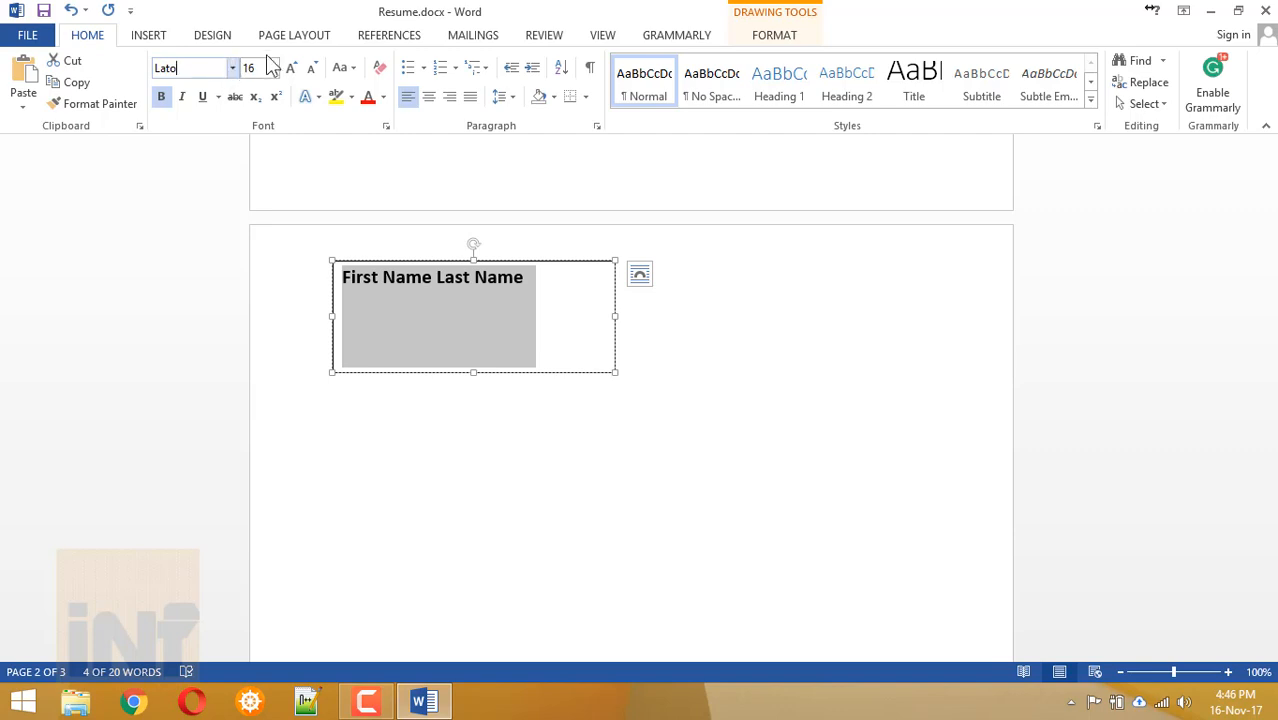
key("Return")
left_click(258, 68)
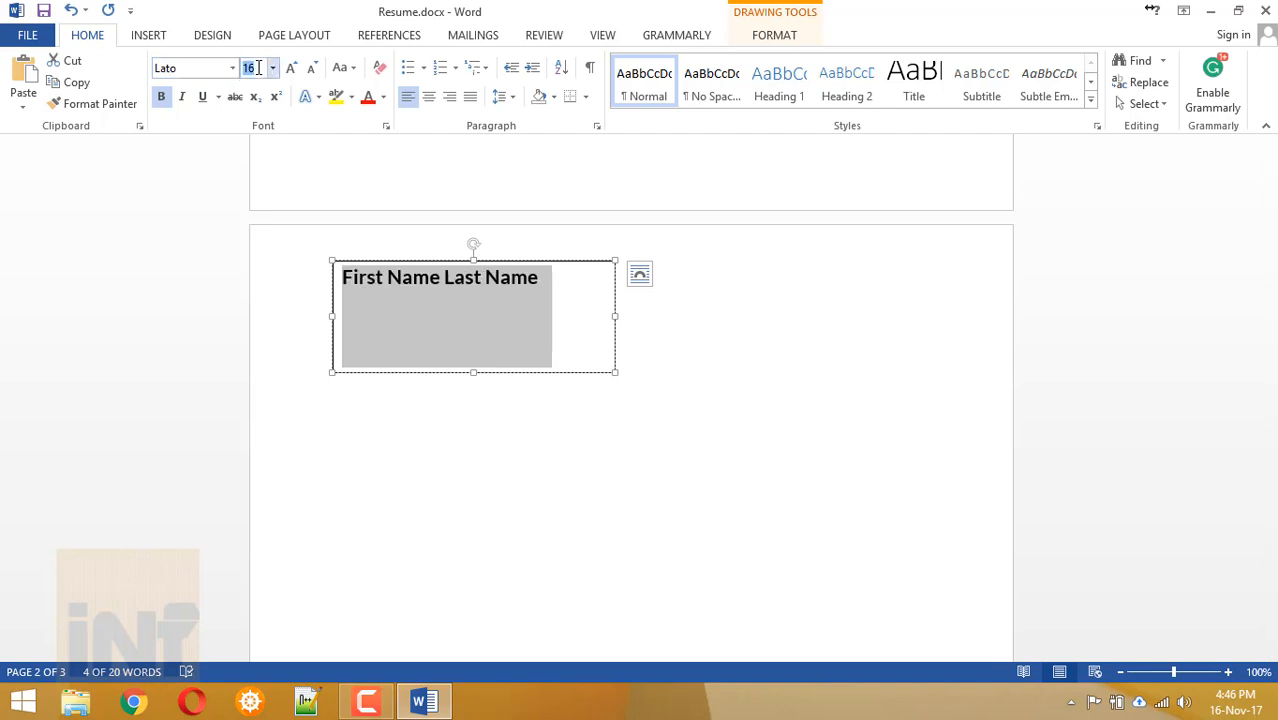
key("Return")
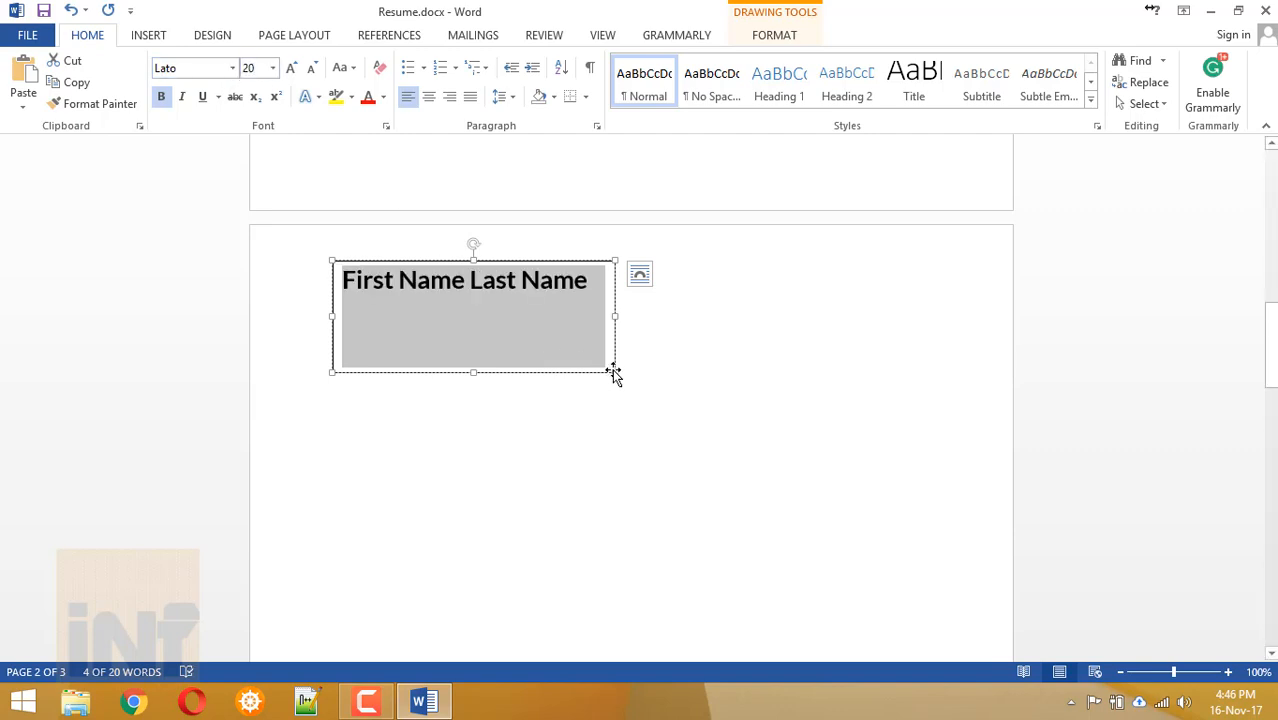
left_click_drag(606, 374, 598, 290)
left_click(444, 393)
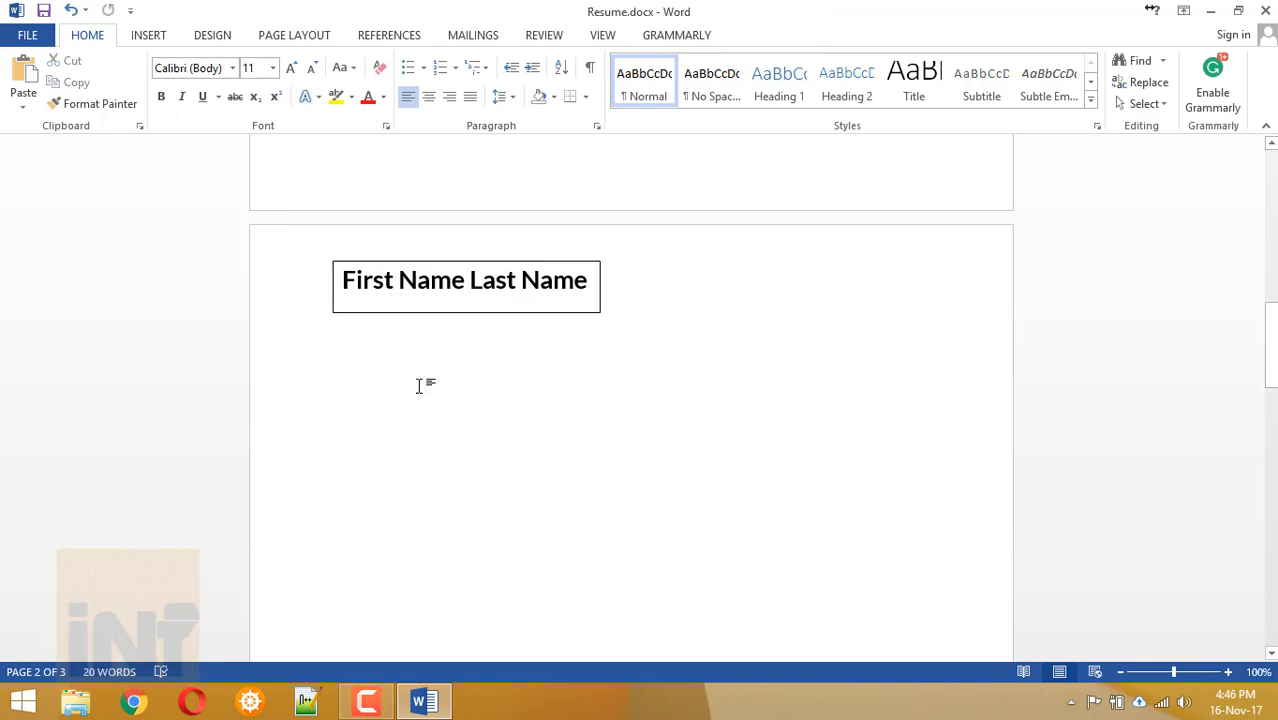
Draw a blue pentagon arrow at page 2's top-left edge.
left_click(412, 265)
left_click(348, 372)
left_click(148, 35)
left_click(257, 72)
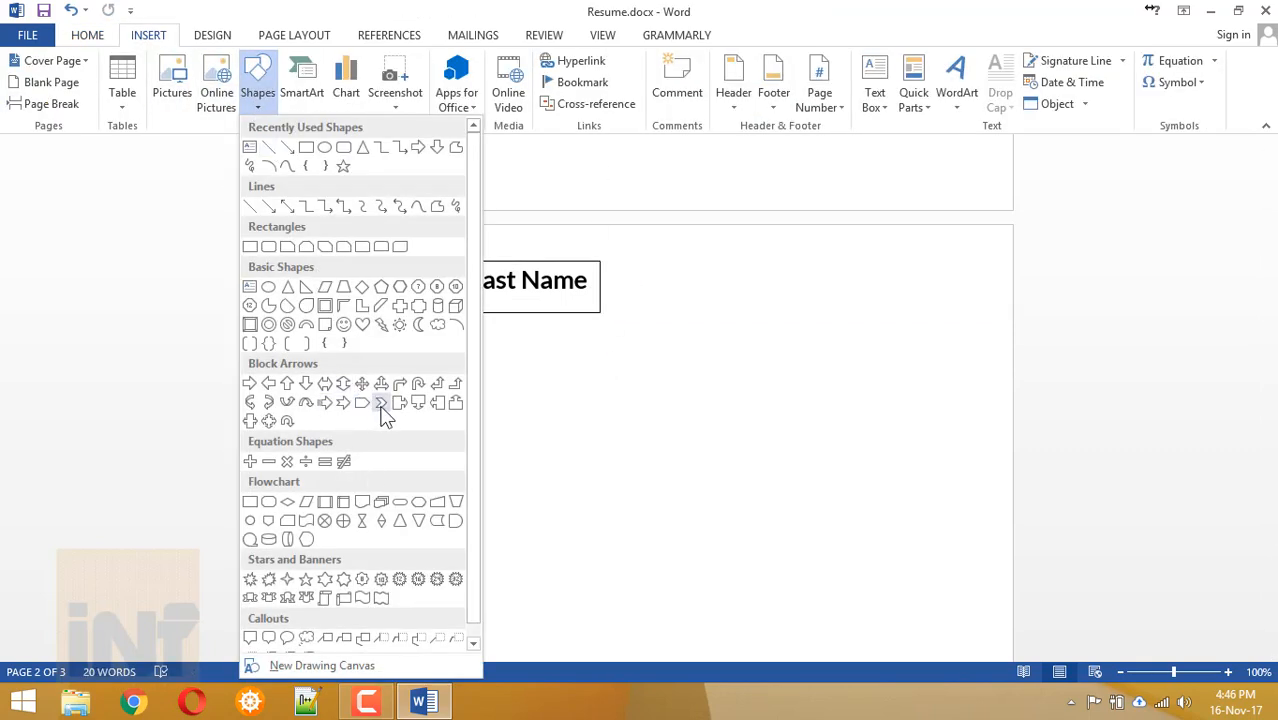
left_click(380, 403)
left_click(257, 72)
left_click(250, 147)
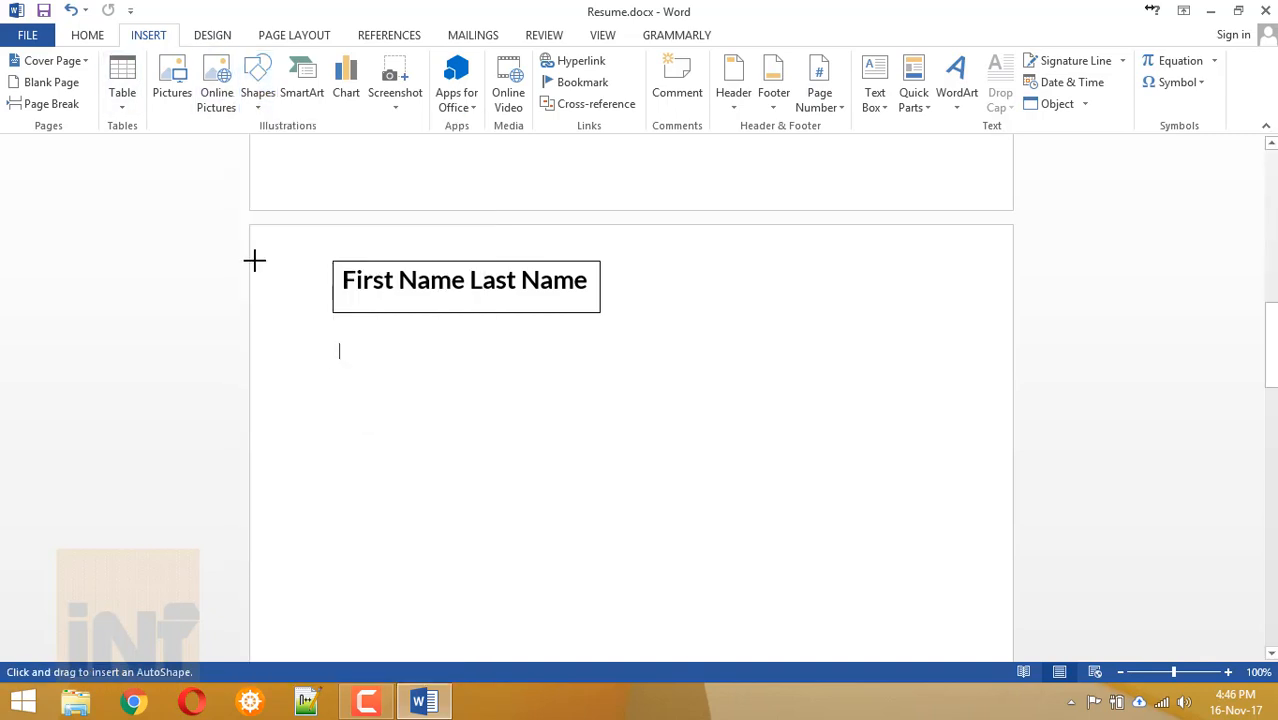
left_click_drag(254, 261, 313, 321)
left_click_drag(282, 298, 277, 293)
Shift the name box beside the arrow, make it UPPERCASE and remove its border.
left_click_drag(358, 262, 339, 270)
triple_click(351, 288)
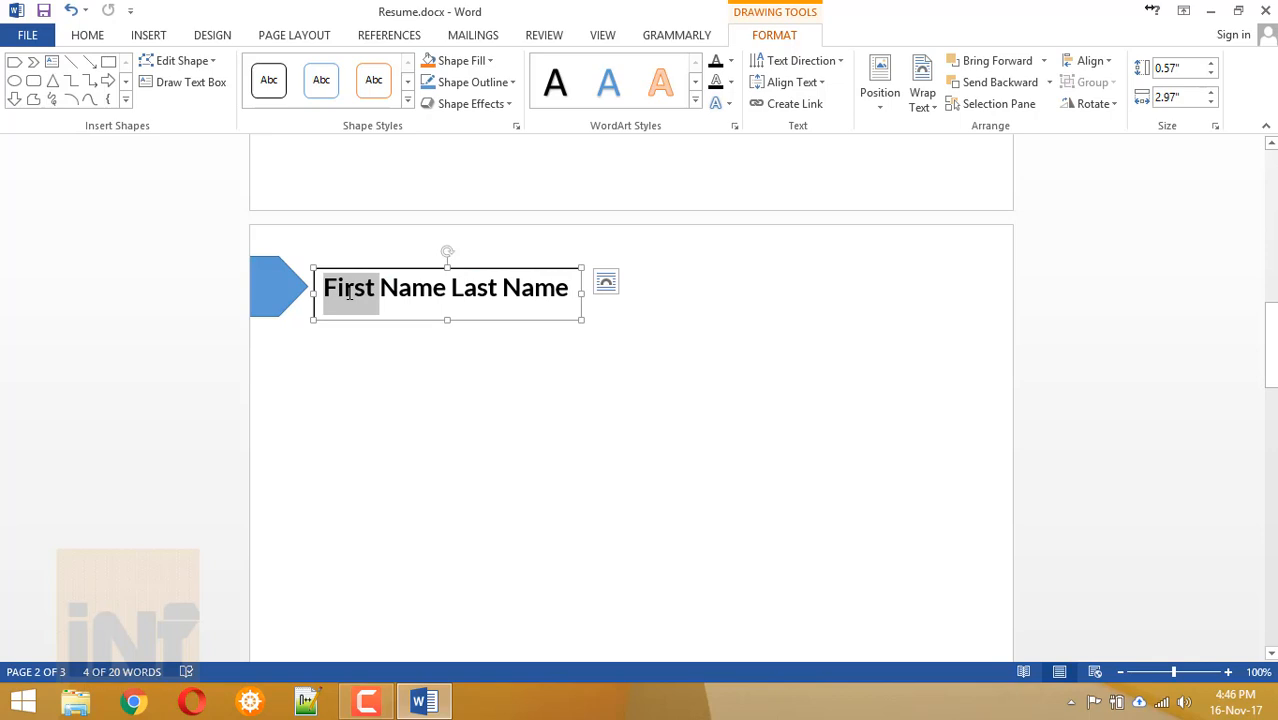
left_click(80, 35)
left_click(342, 67)
left_click(378, 128)
left_click_drag(582, 294, 635, 294)
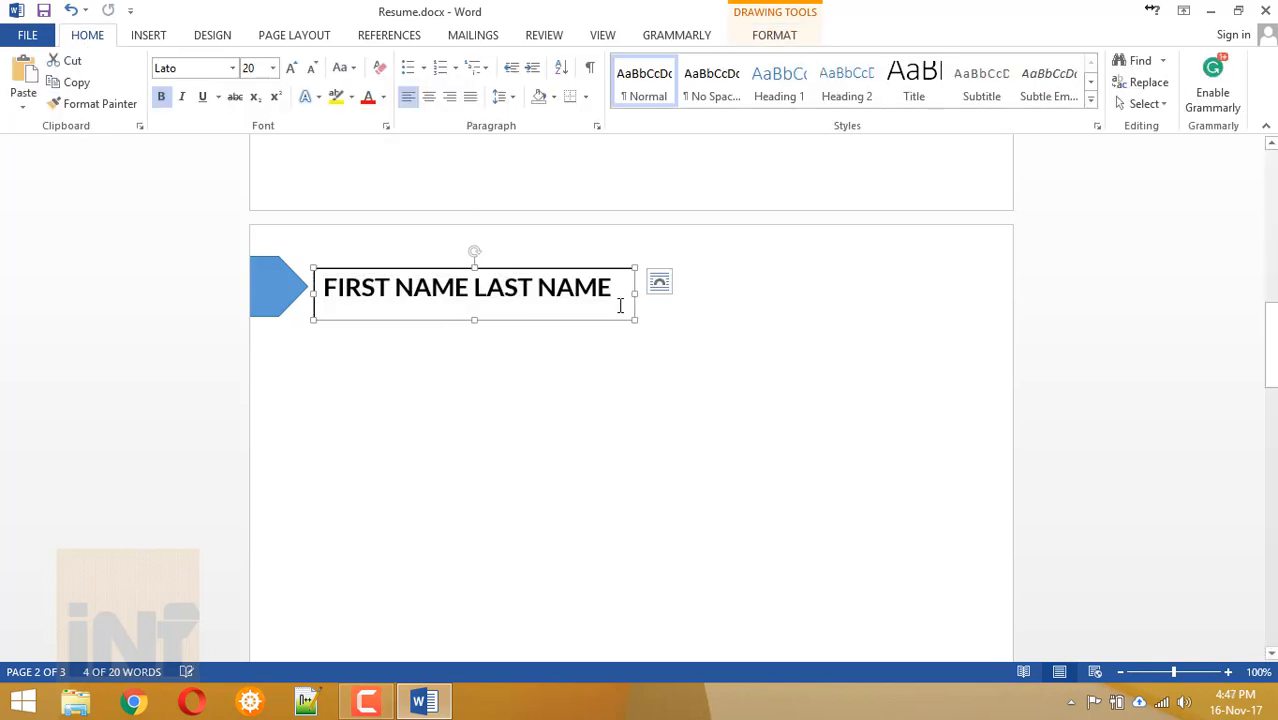
left_click(765, 40)
left_click(435, 432)
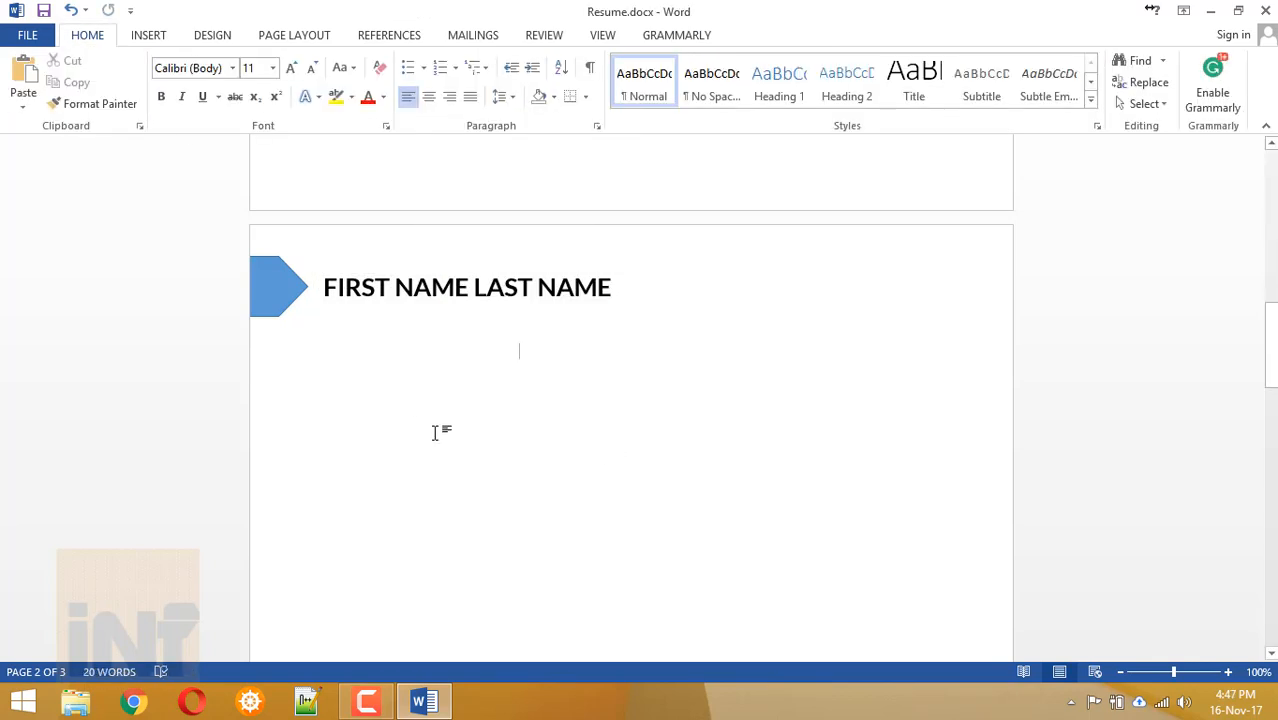
Choose Draw Text Box from the Insert text box options.
left_click(148, 35)
left_click(258, 92)
left_click(251, 146)
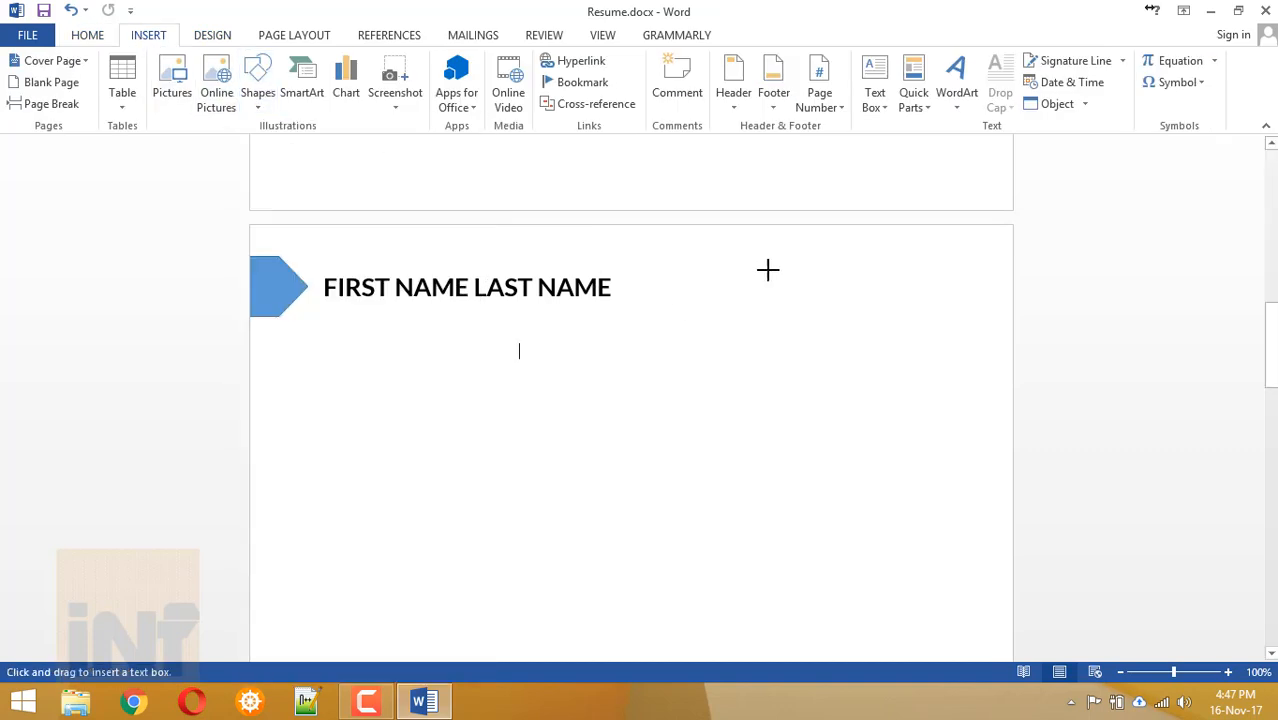
Draw a text box at page 2's top right with the email address and phone number.
left_click_drag(768, 270, 986, 318)
type("Email")
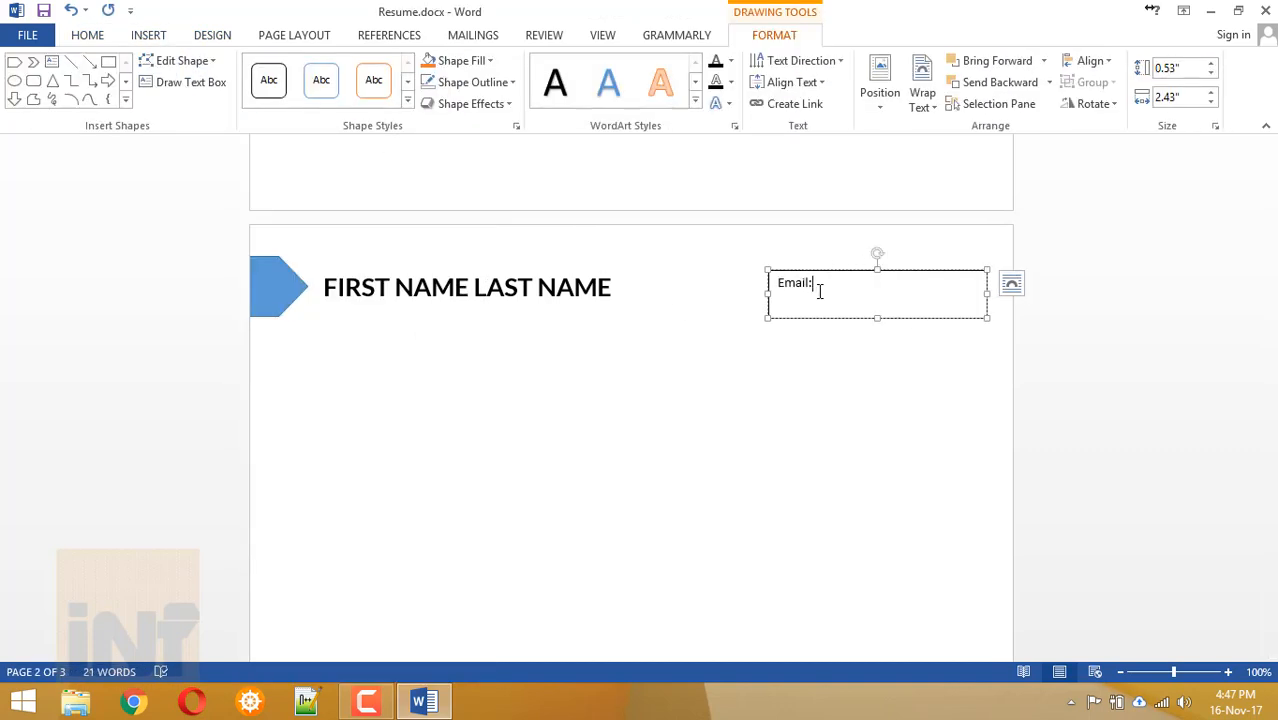
key("Return")
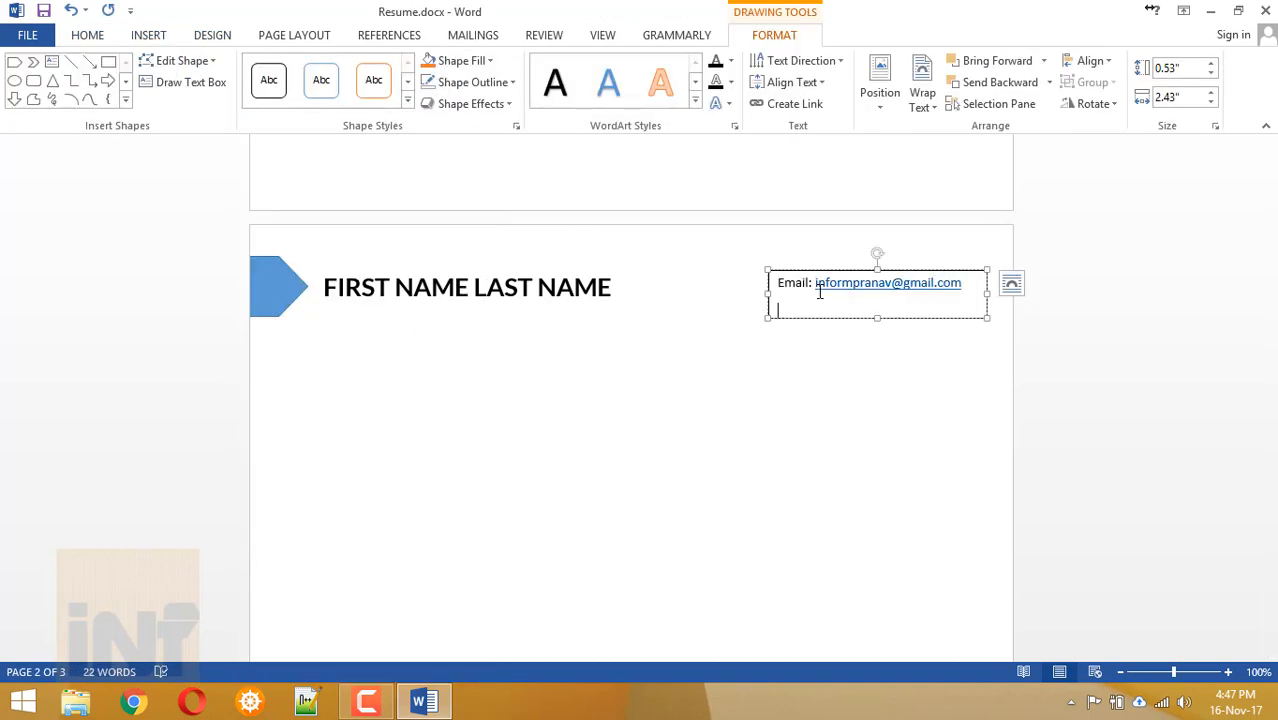
type("Phone: 9999999999")
left_click_drag(768, 270, 753, 267)
Set the contact box's Shape Outline to No Outline.
left_click(805, 244)
left_click(833, 267)
left_click(480, 82)
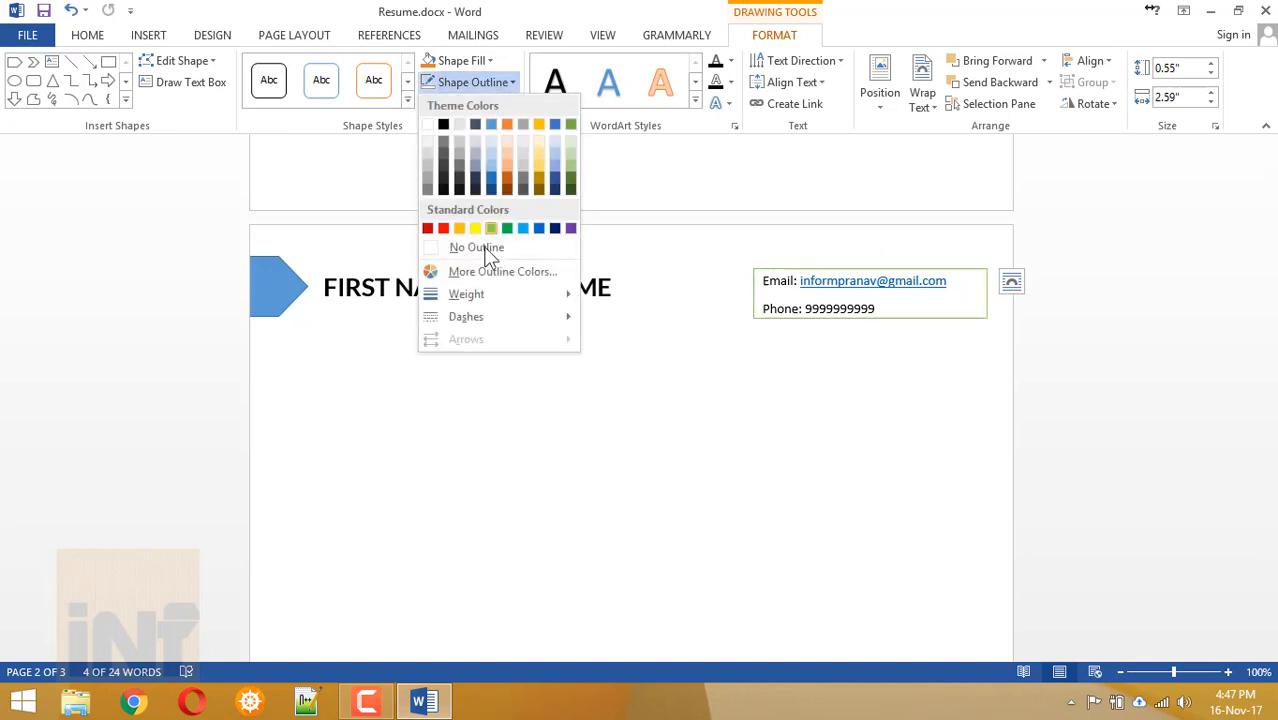
left_click(487, 248)
left_click(417, 391)
scroll(376, 377, "down", 3)
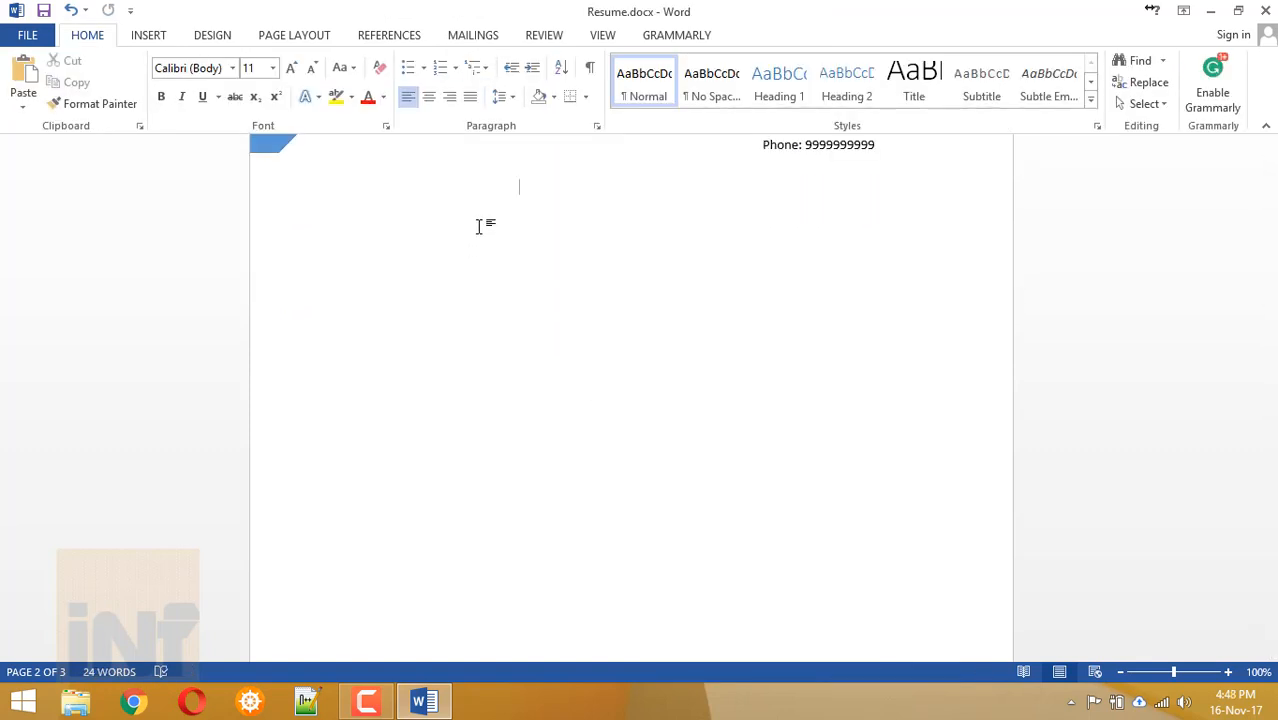
Draw a vertical straight line down page 2 below the header.
left_click(148, 35)
left_click(257, 80)
left_click(246, 146)
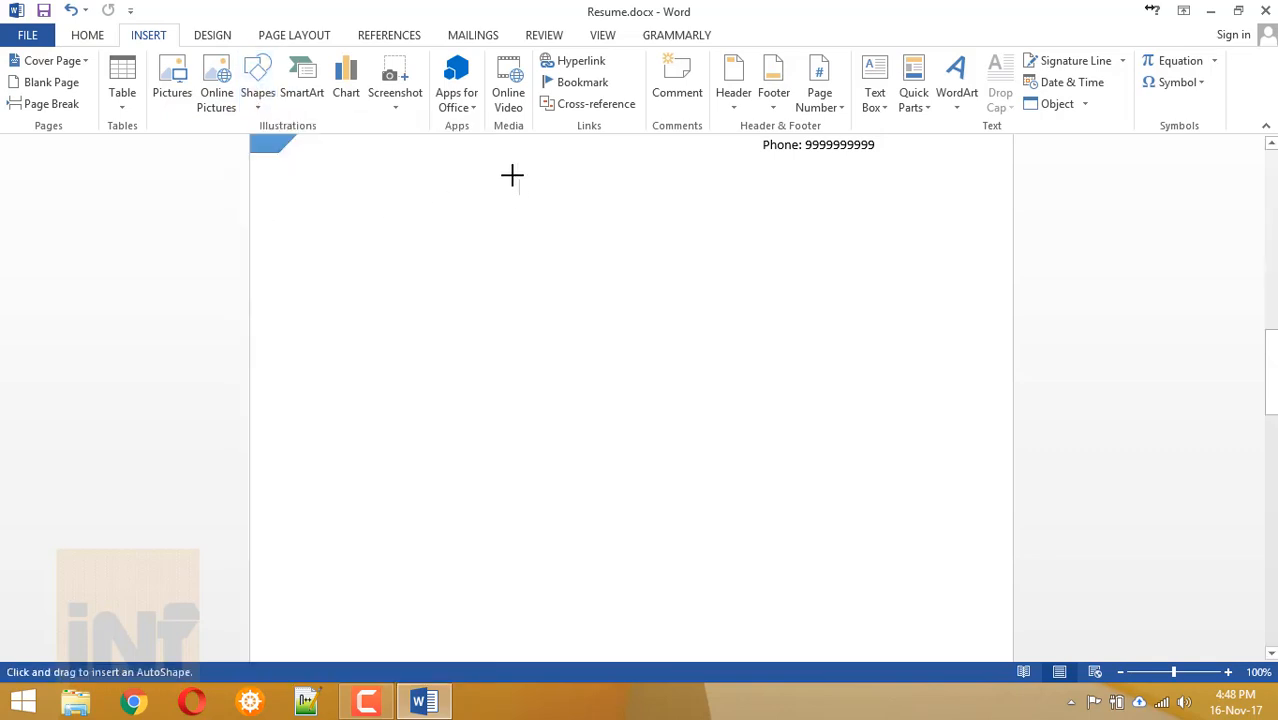
mouse_move(514, 174)
left_mouse_down()
mouse_move(522, 696)
mouse_move(502, 613)
left_mouse_up()
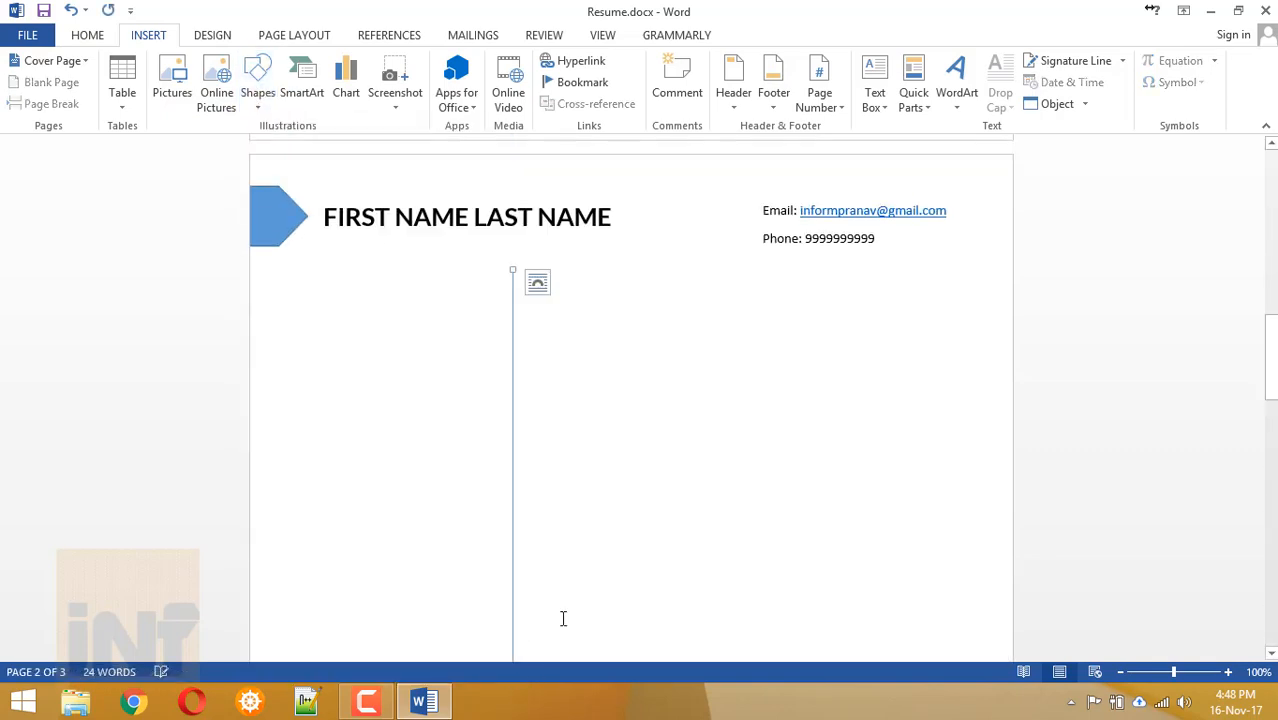
Paste a copy of the divider line onto page 3, aligned with page 2's.
scroll(562, 616, "down", 5)
left_click(513, 517)
scroll(500, 450, "down", 5)
left_click(485, 354)
key("ctrl+v")
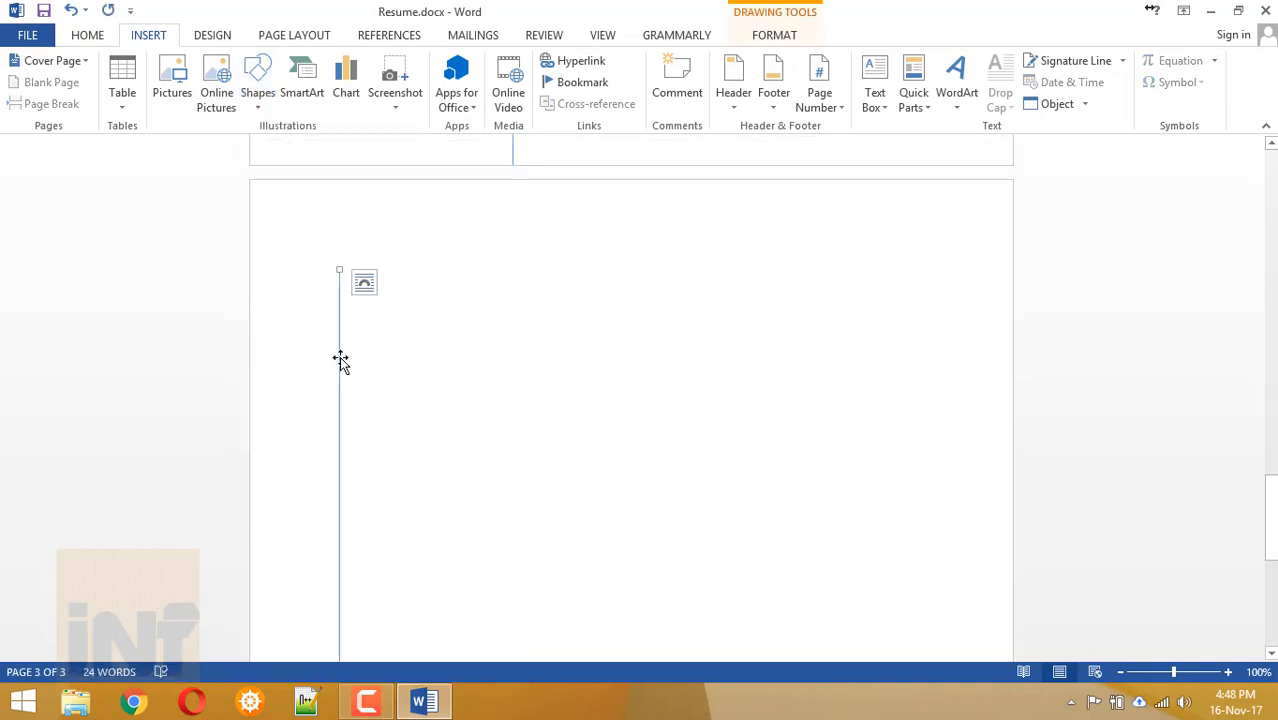
left_click_drag(340, 362, 513, 357)
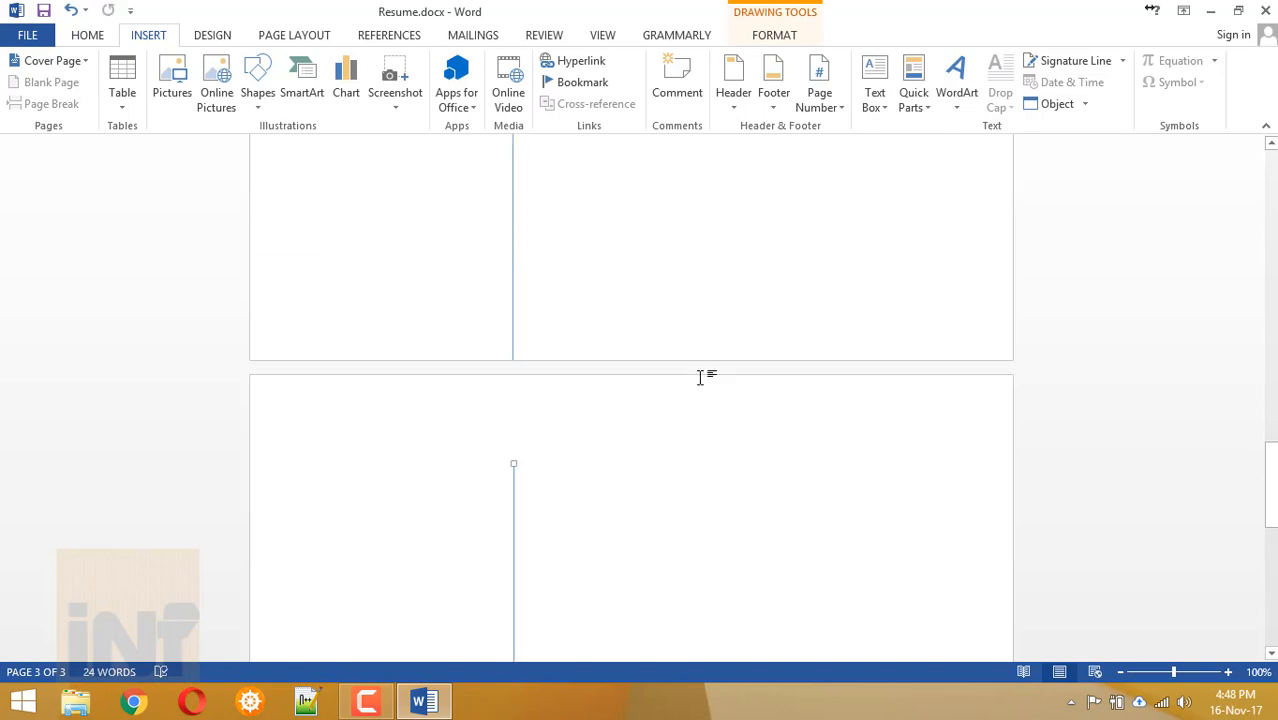
scroll(701, 373, "down", 2)
scroll(700, 377, "up", 10)
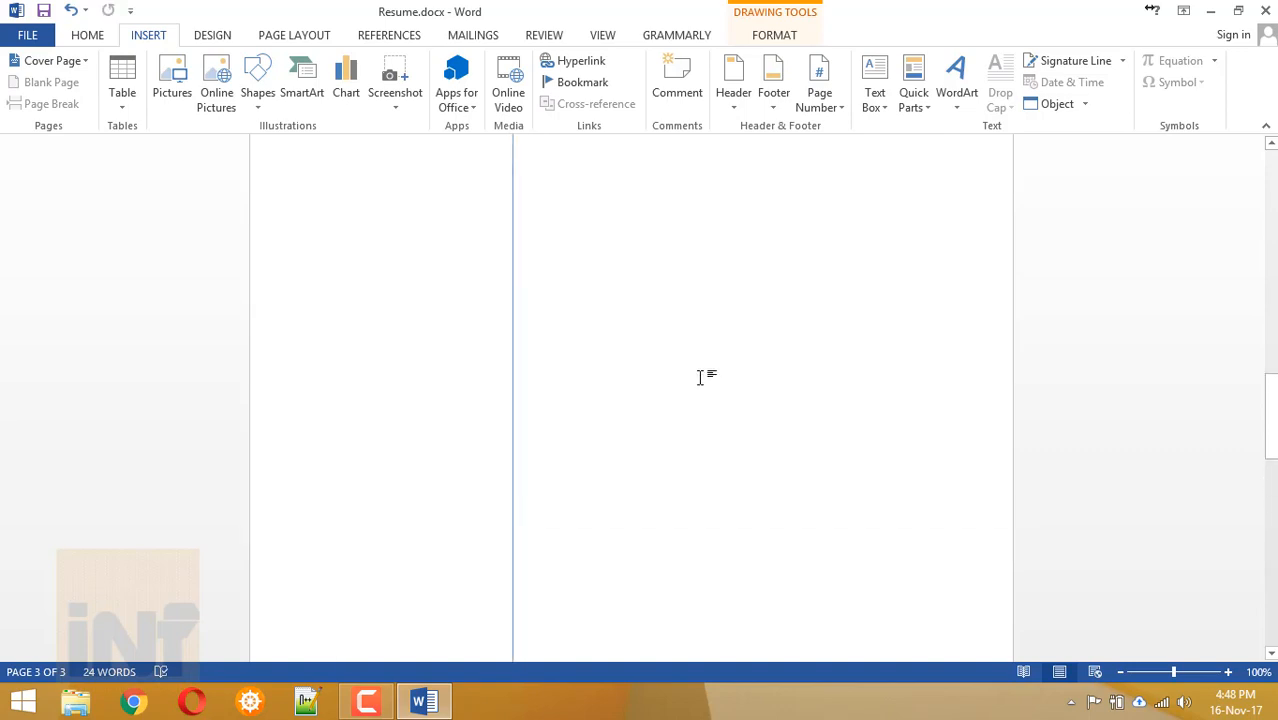
Apply a shadow effect to page 2's divider line.
left_click(513, 499)
left_click(776, 38)
left_click(470, 103)
mouse_move(468, 173)
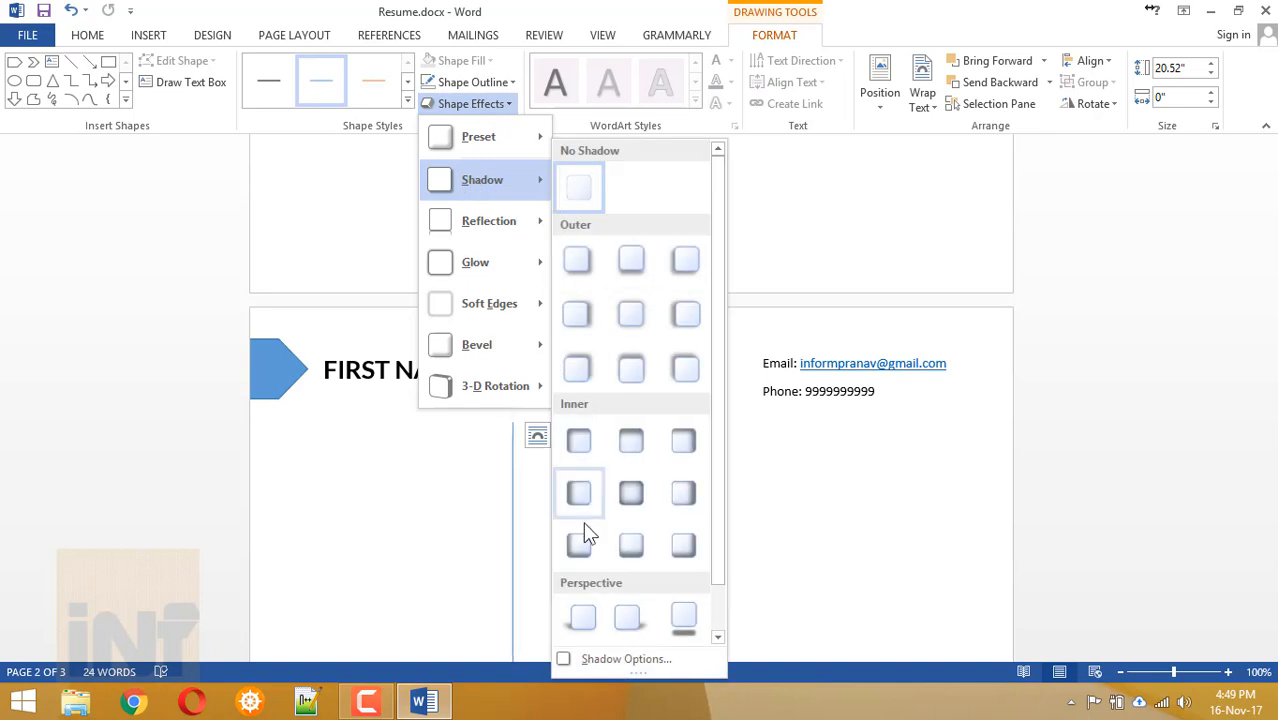
left_click(583, 521)
left_click(672, 378)
scroll(600, 450, "down", 3)
left_click(333, 262)
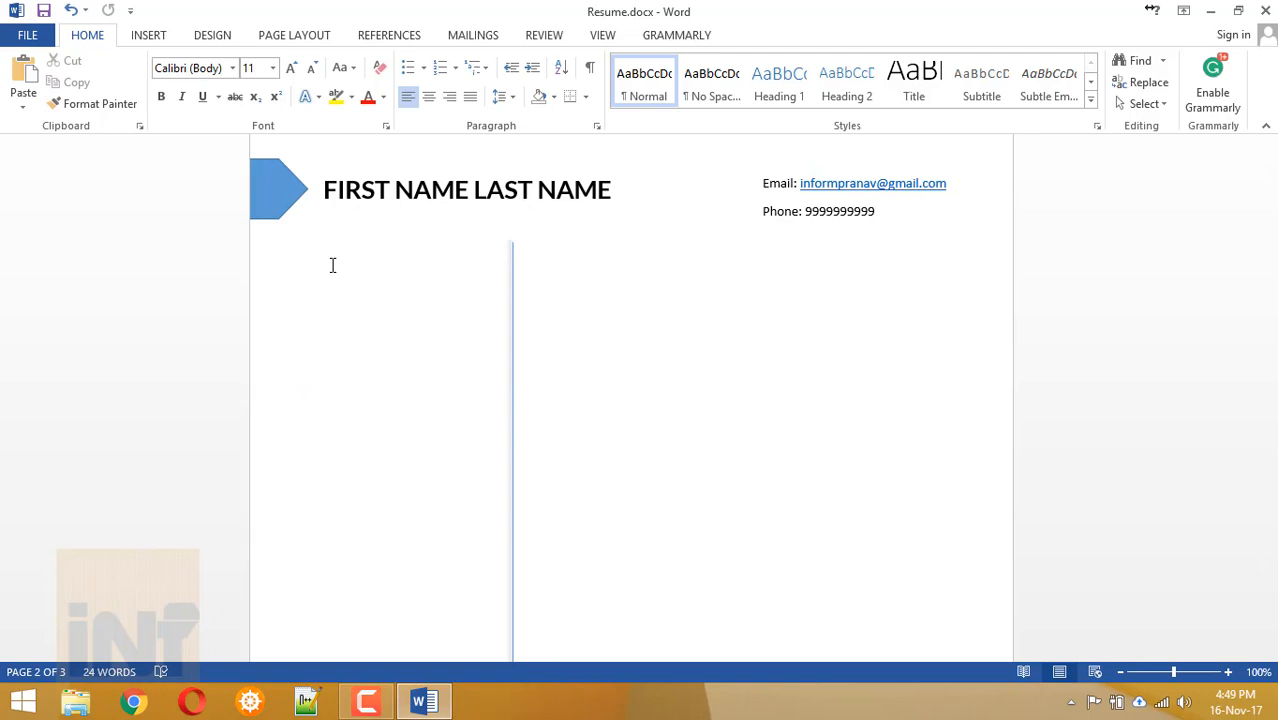
Draw a 1.76" by 1.76" blue circle in the left column beneath the arrow.
left_click(140, 37)
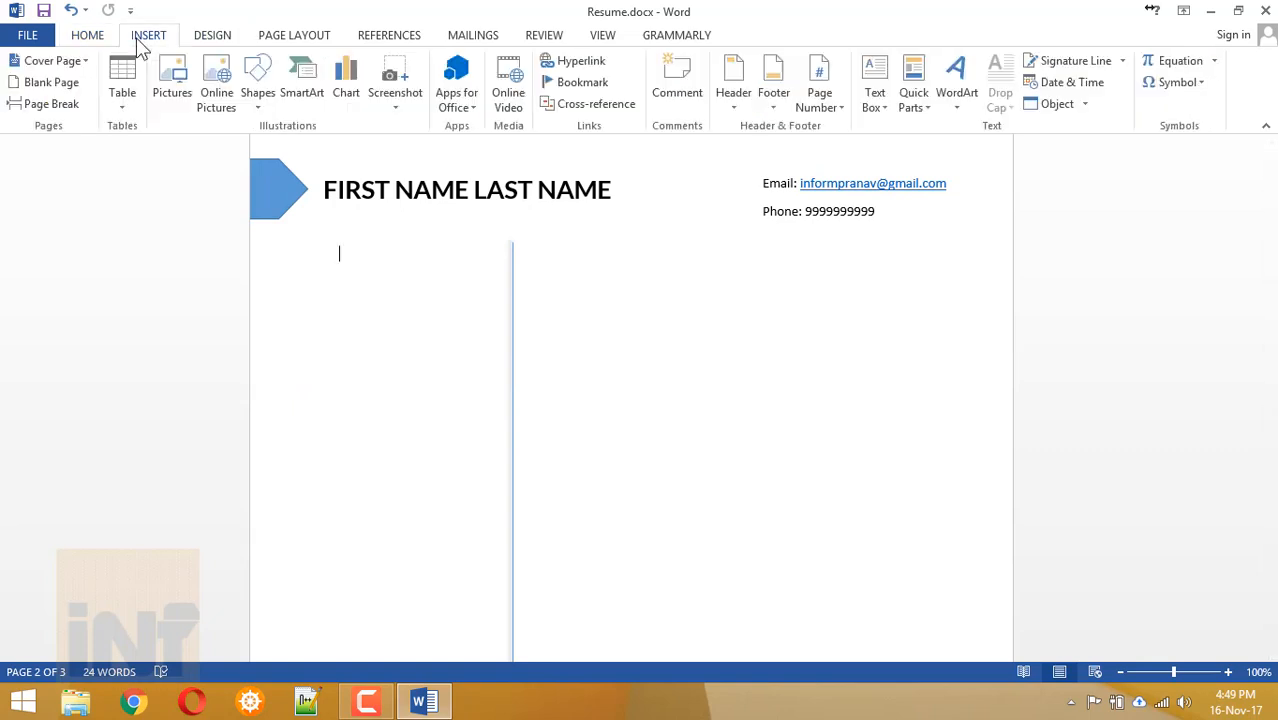
left_click(258, 110)
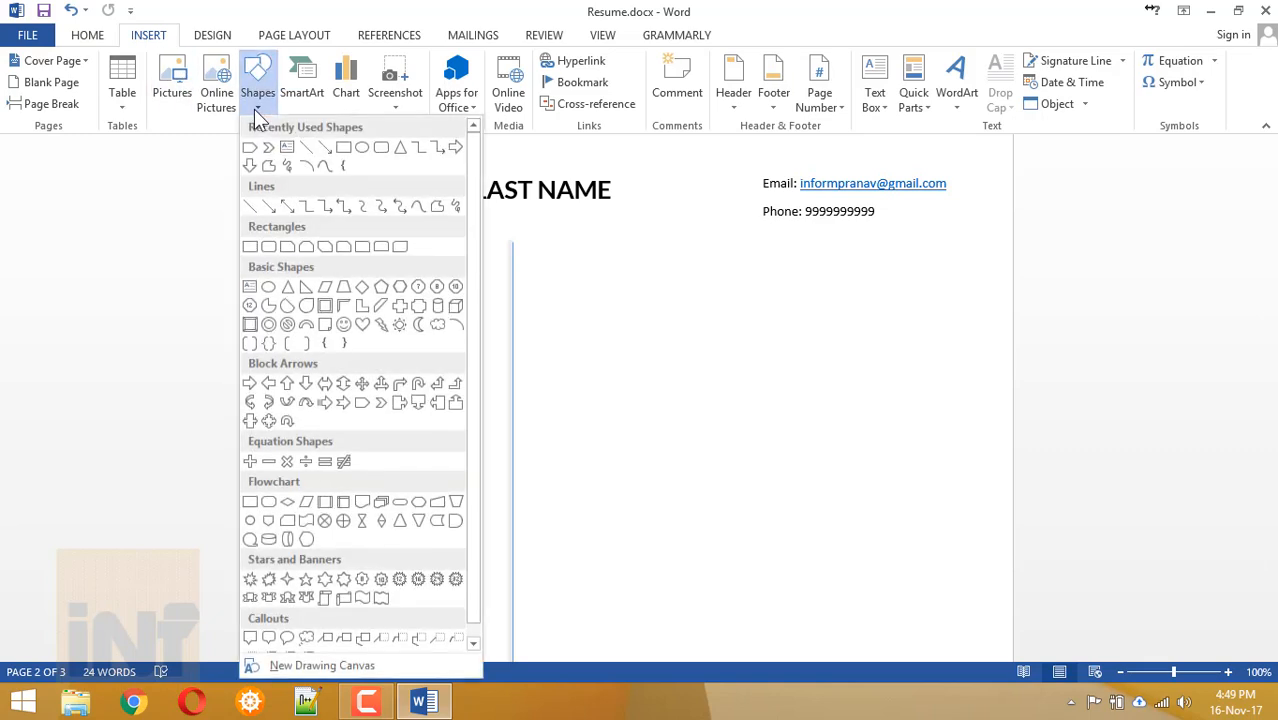
left_click(271, 290)
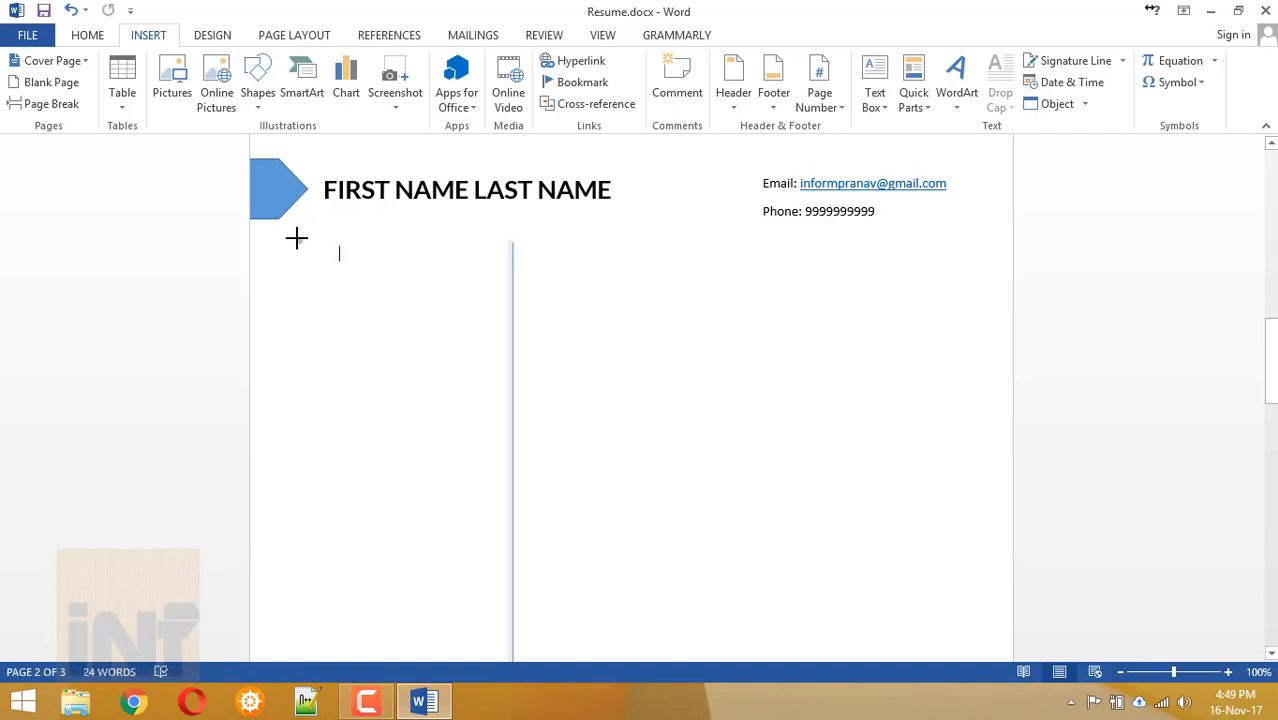
mouse_move(296, 237)
left_mouse_down()
mouse_move(385, 340)
mouse_move(448, 377)
mouse_move(479, 375)
mouse_move(445, 337)
left_mouse_up()
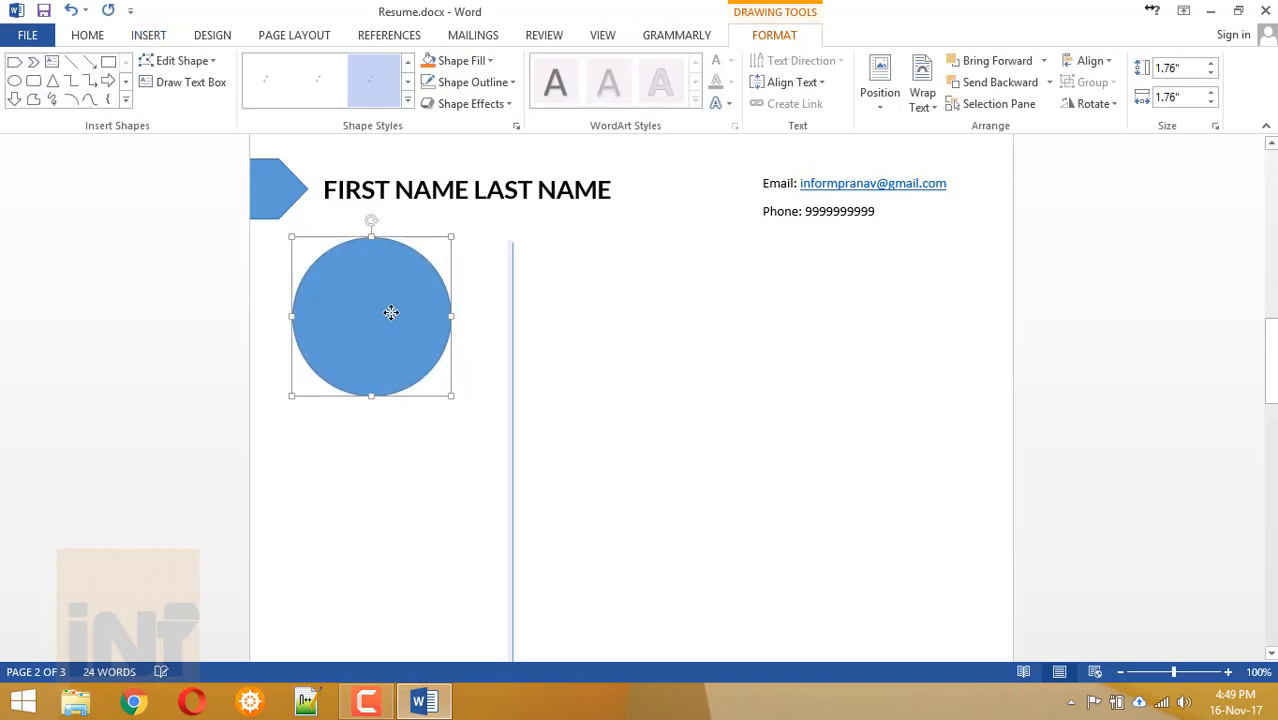
left_click_drag(388, 308, 406, 320)
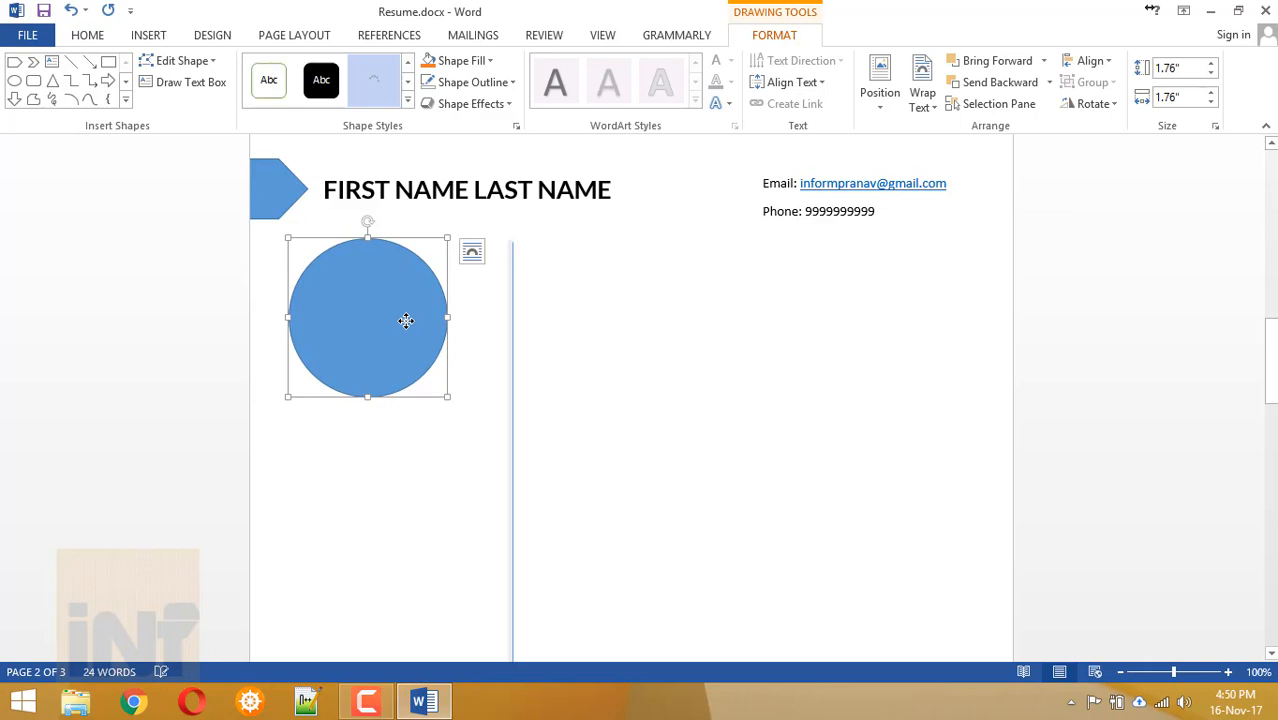
Fill the blue circle with the DSC_7326.jpg portrait from the Cmps folder and stretch it to 1.98" tall.
left_click(459, 62)
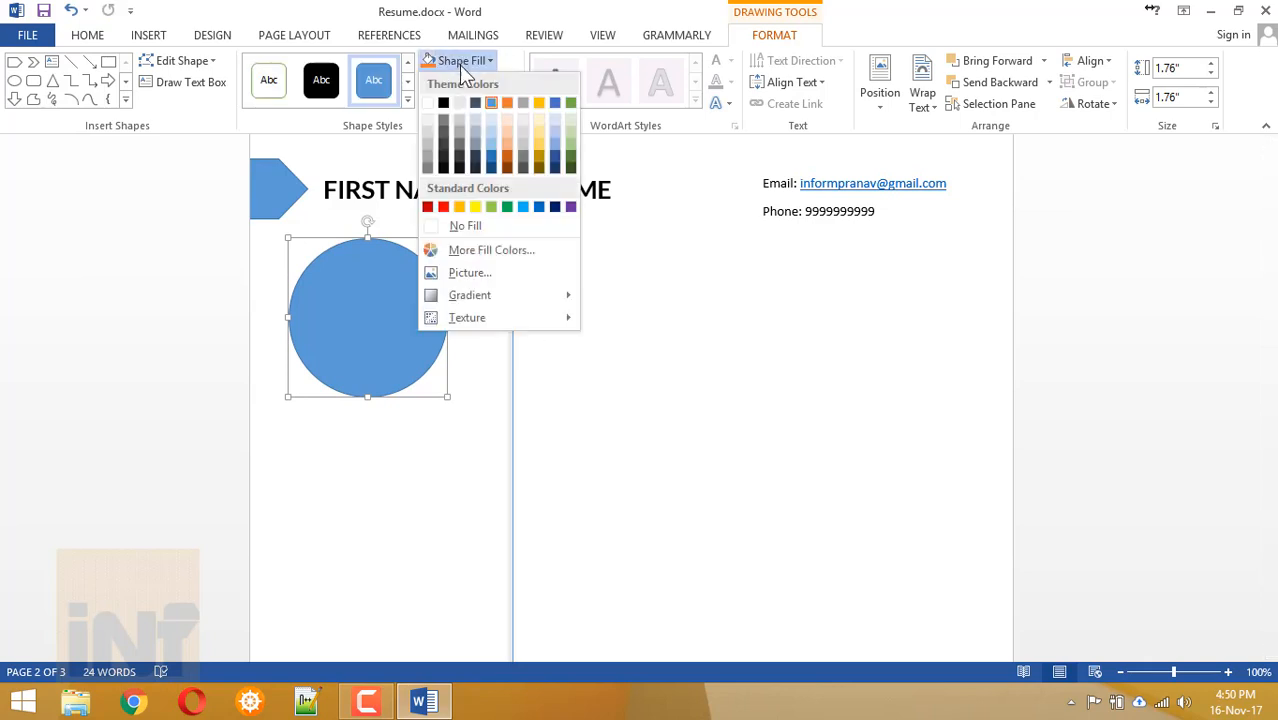
left_click(512, 278)
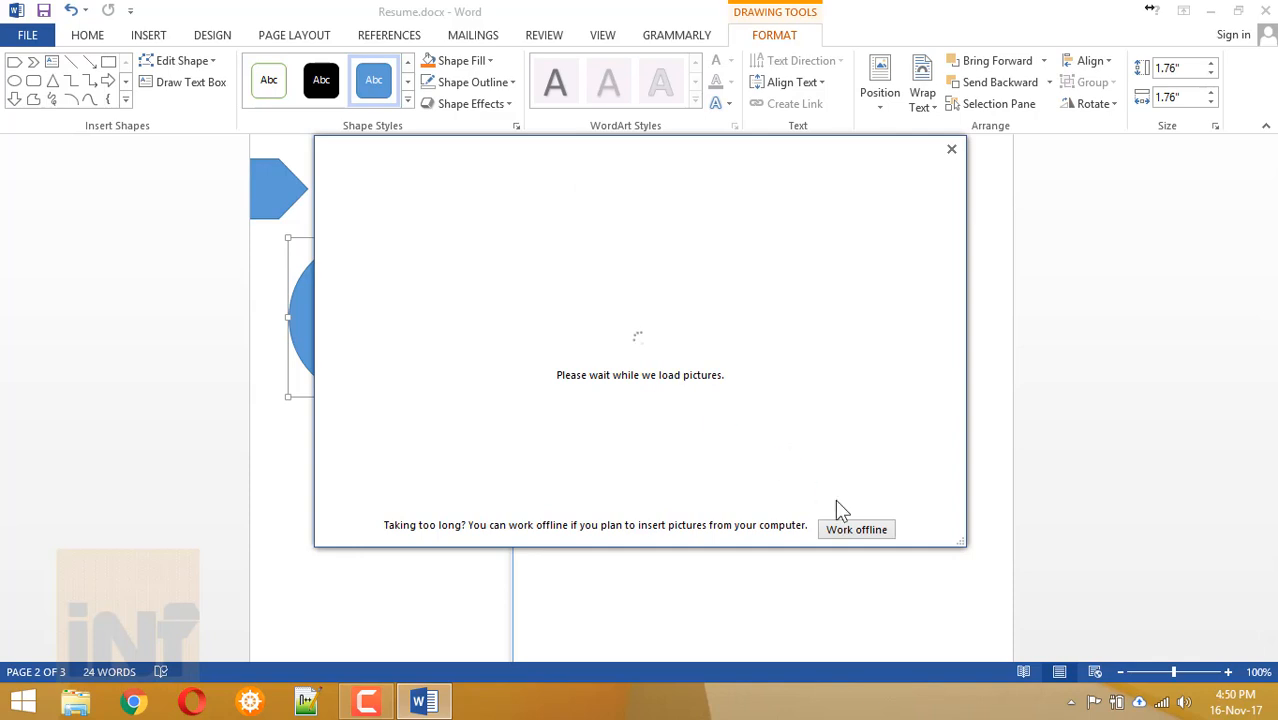
left_click(714, 246)
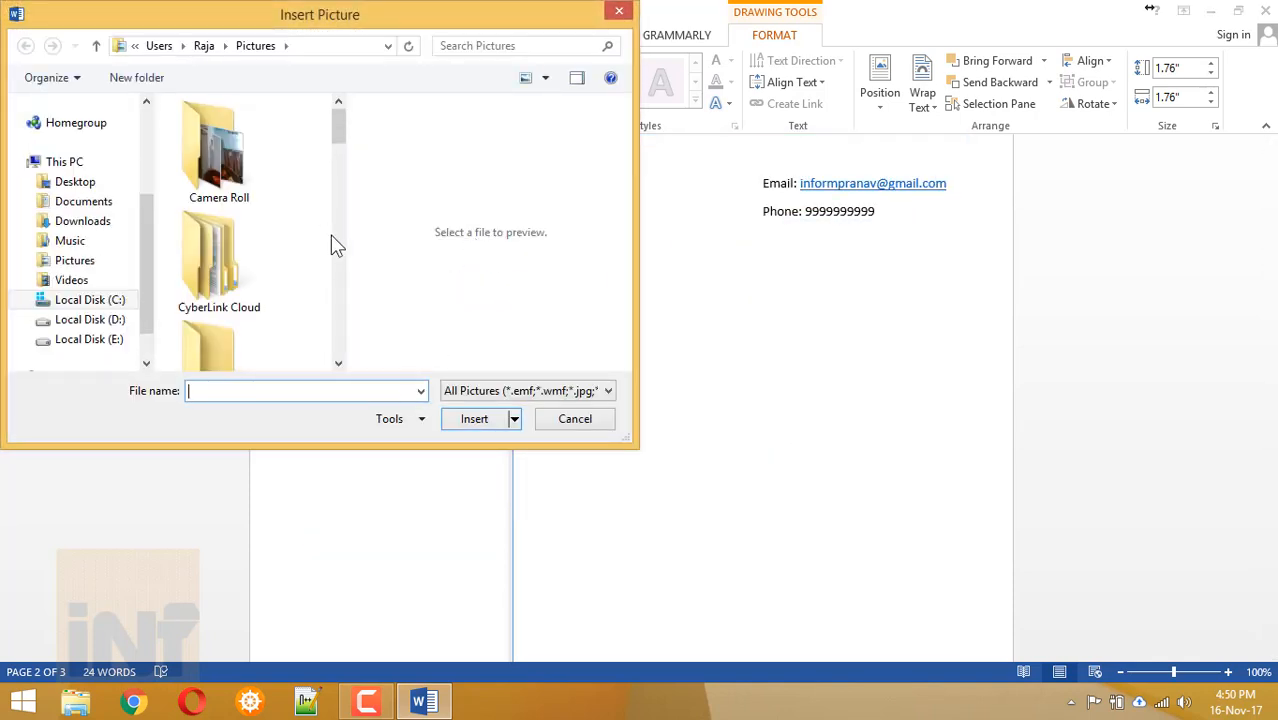
scroll(338, 255, "down", 1)
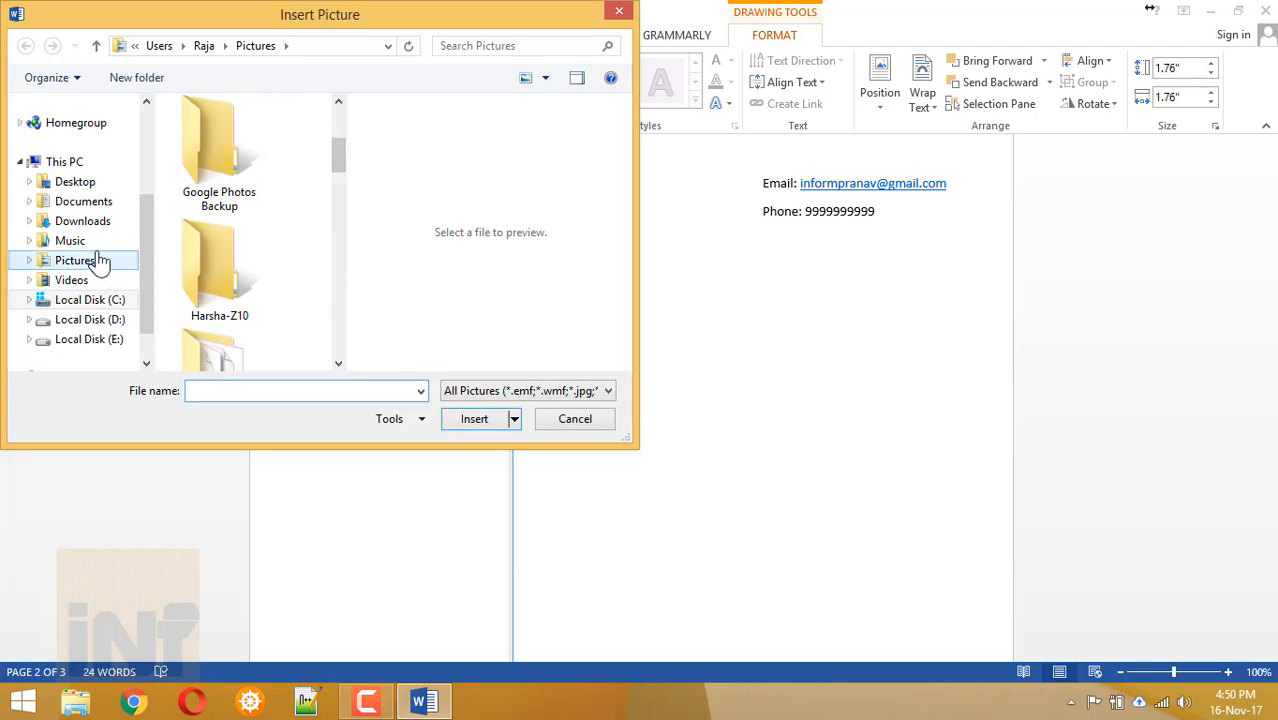
left_click(92, 183)
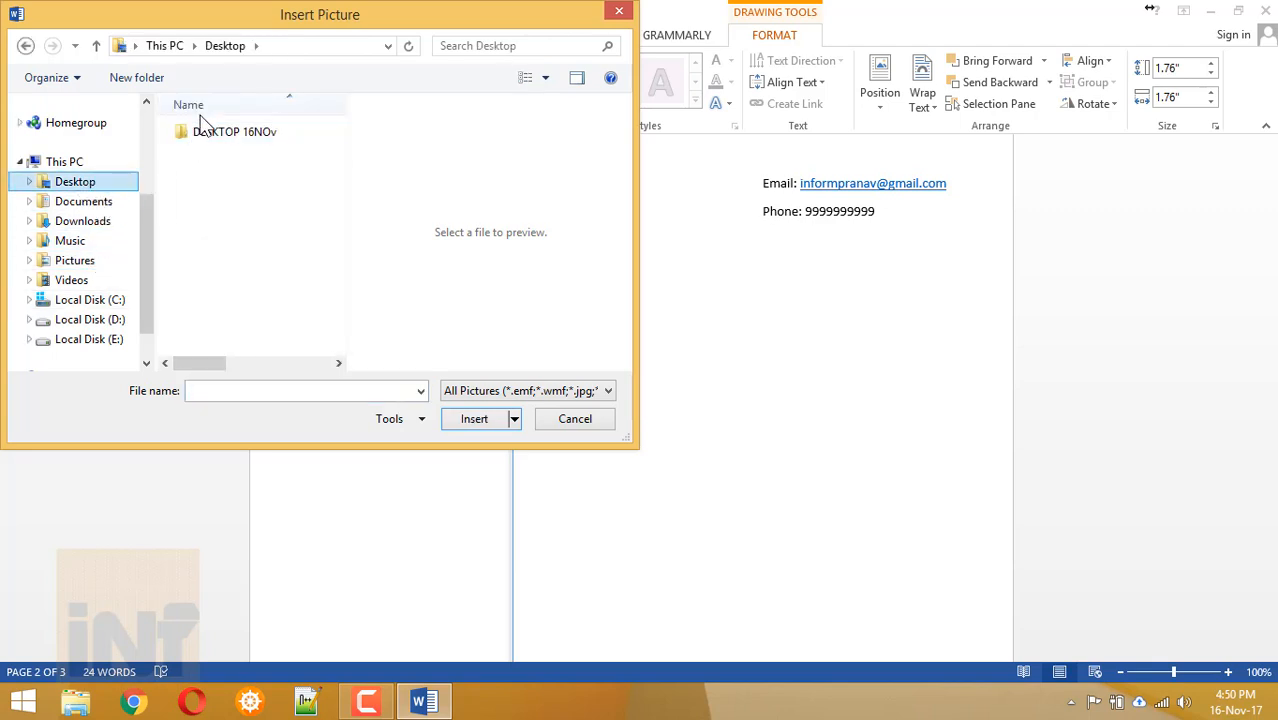
double_click(212, 130)
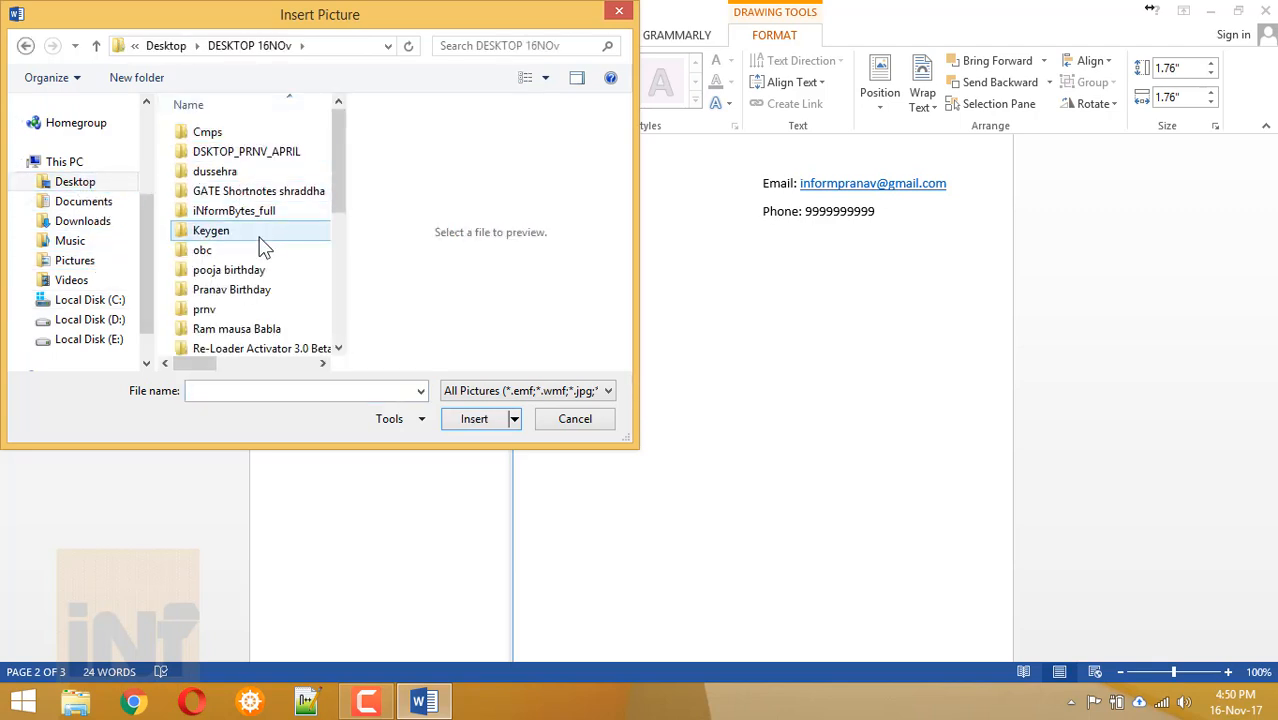
left_click(230, 135)
double_click(236, 146)
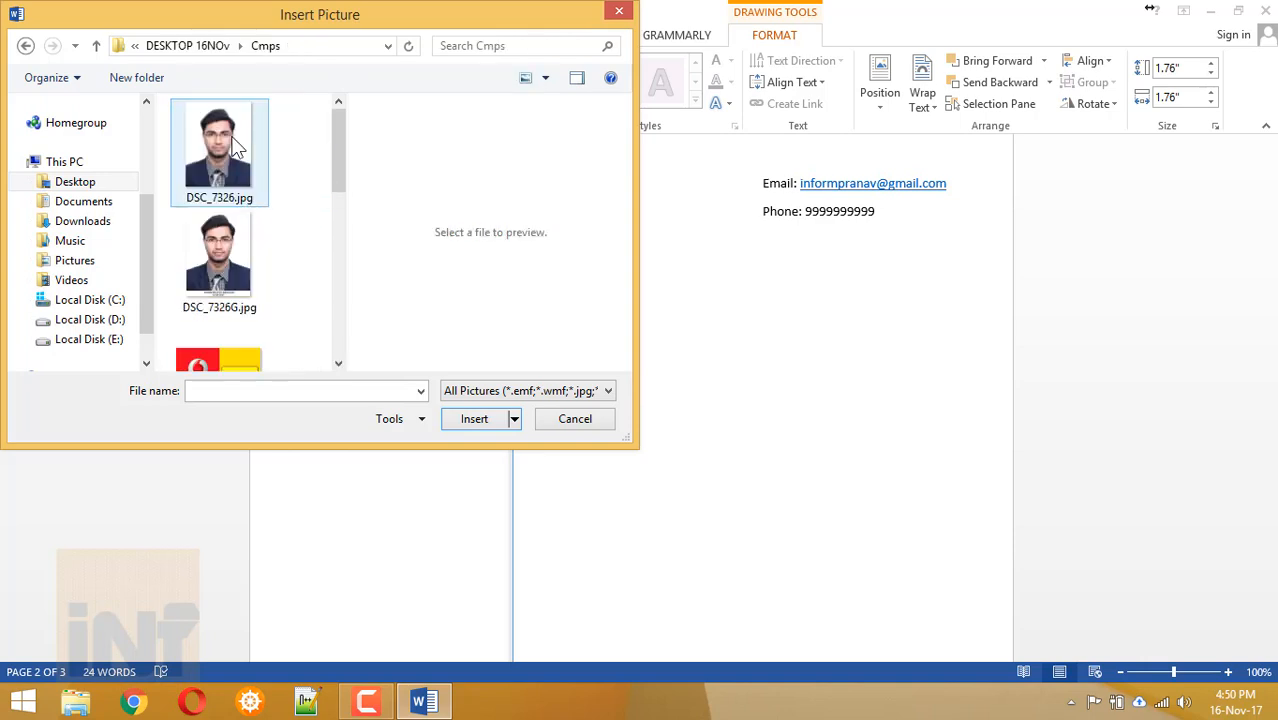
left_click(224, 166)
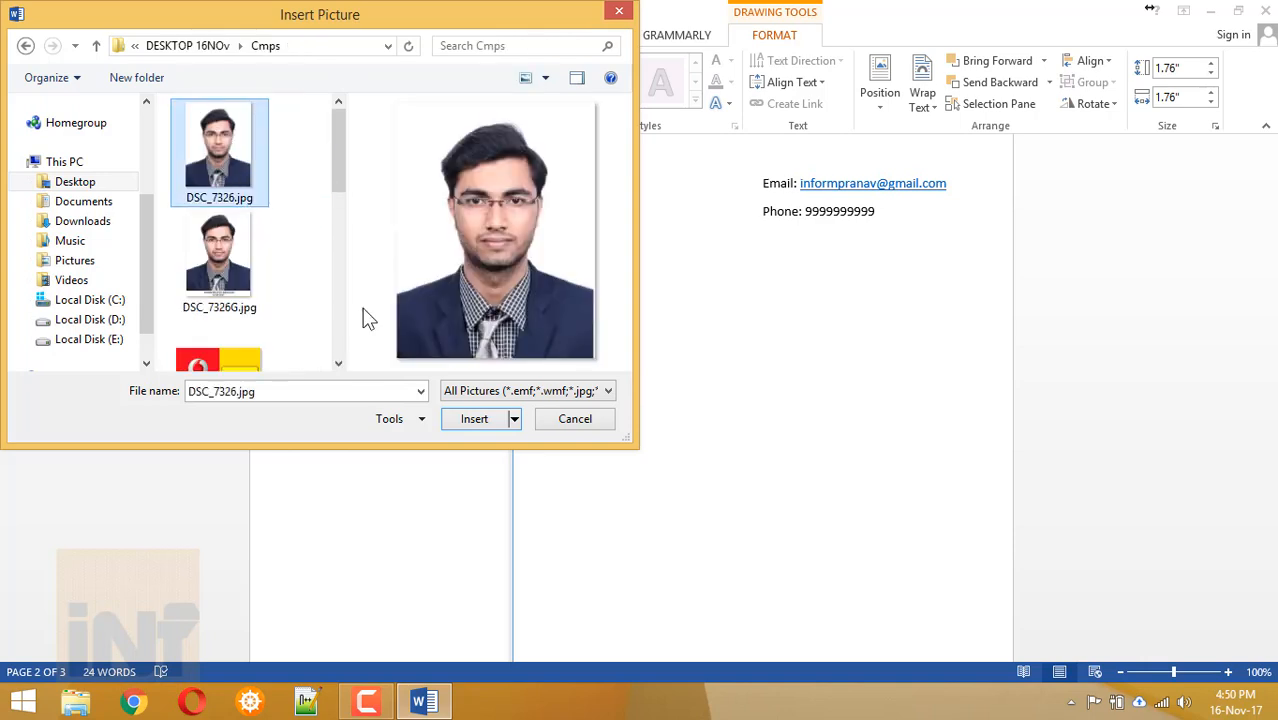
left_click(466, 418)
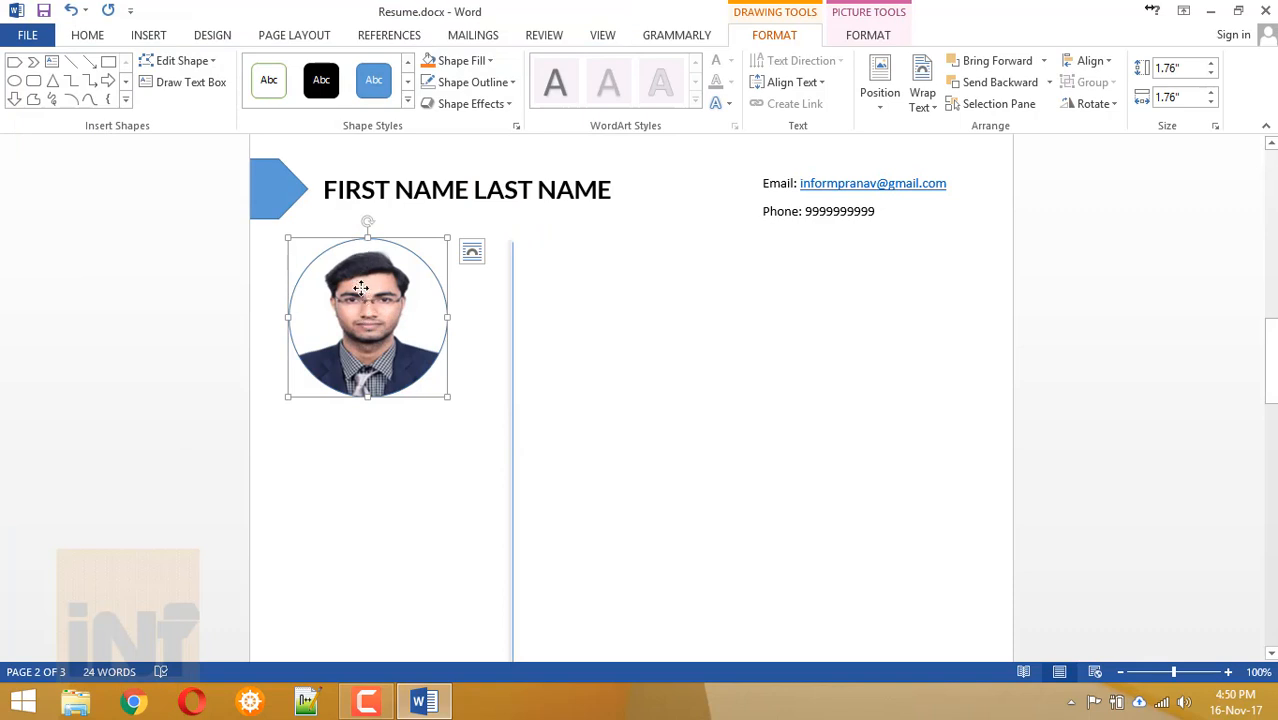
left_click_drag(366, 237, 365, 217)
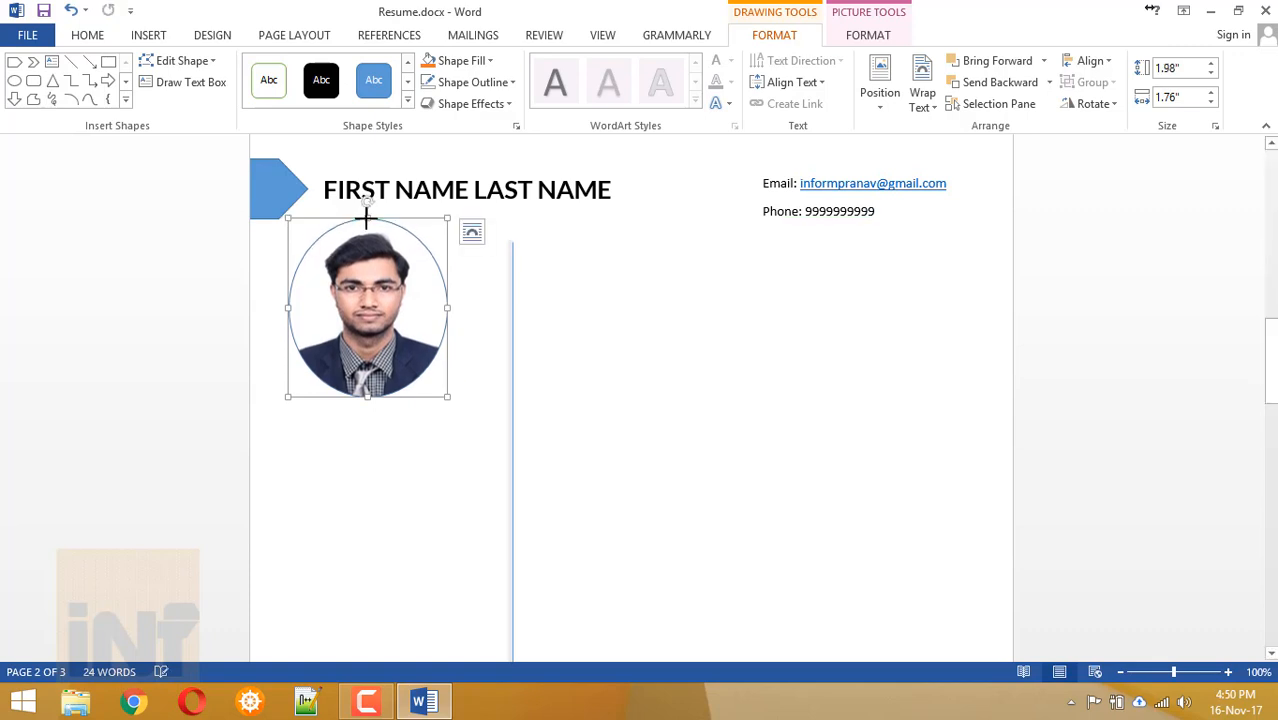
left_click(416, 425)
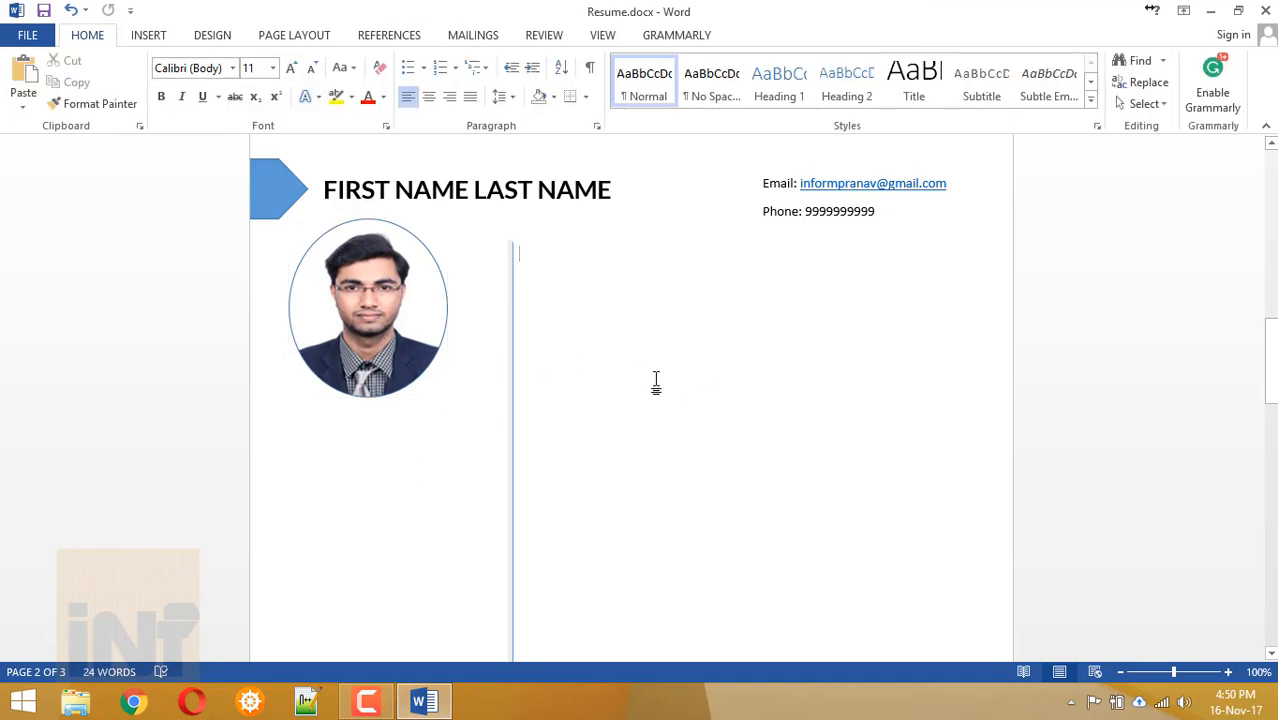
Draw an empty outlined text box, about 0.9" by 2.37", at the top of page 2's right column.
scroll(656, 381, "down", 1)
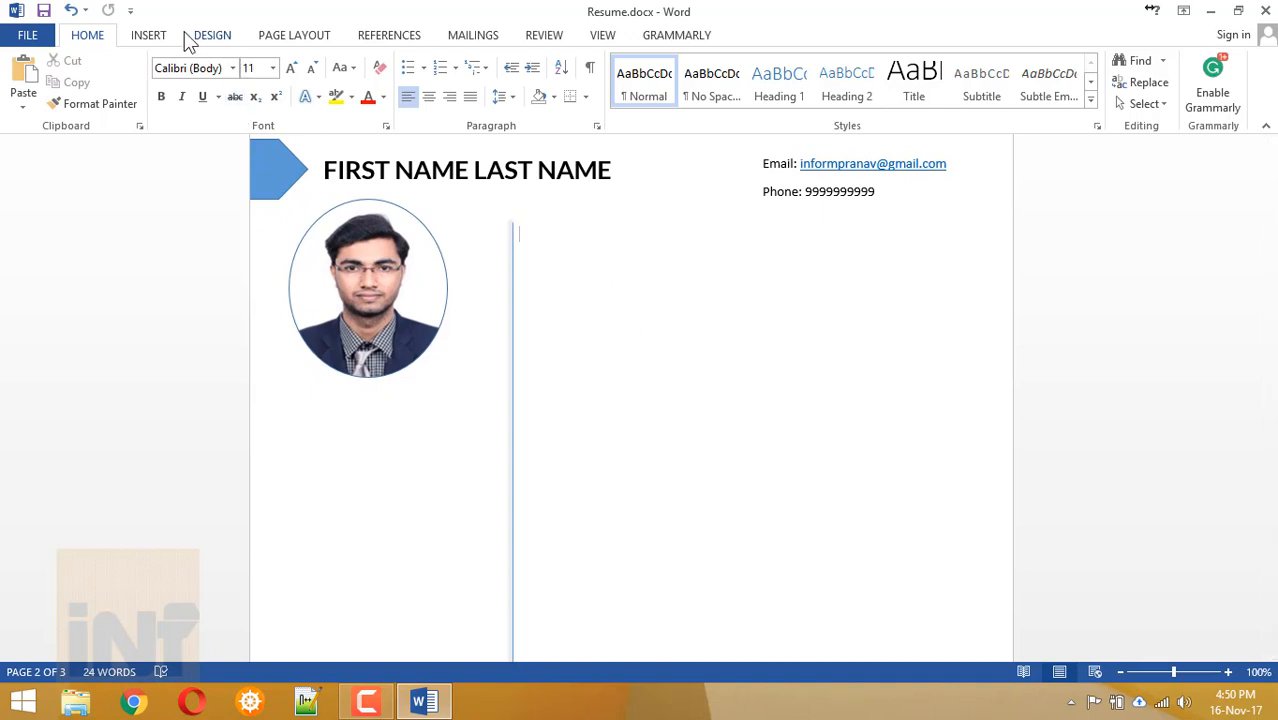
left_click(160, 42)
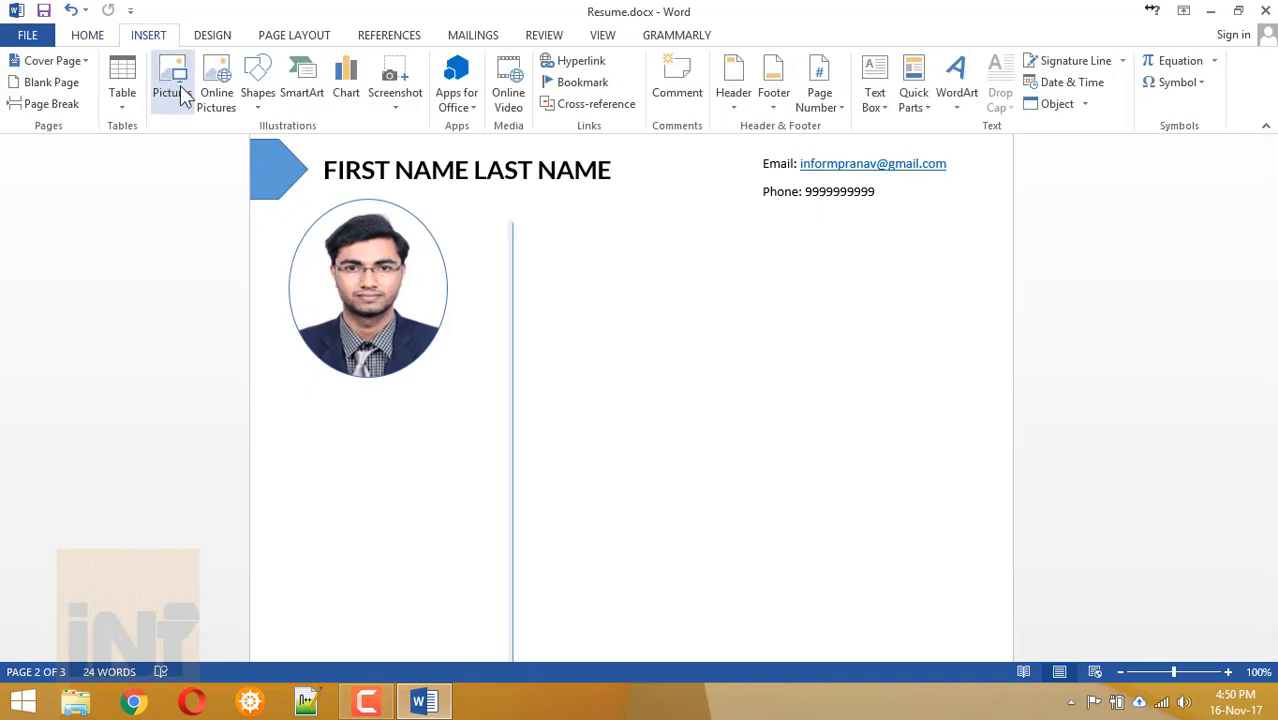
left_click(249, 108)
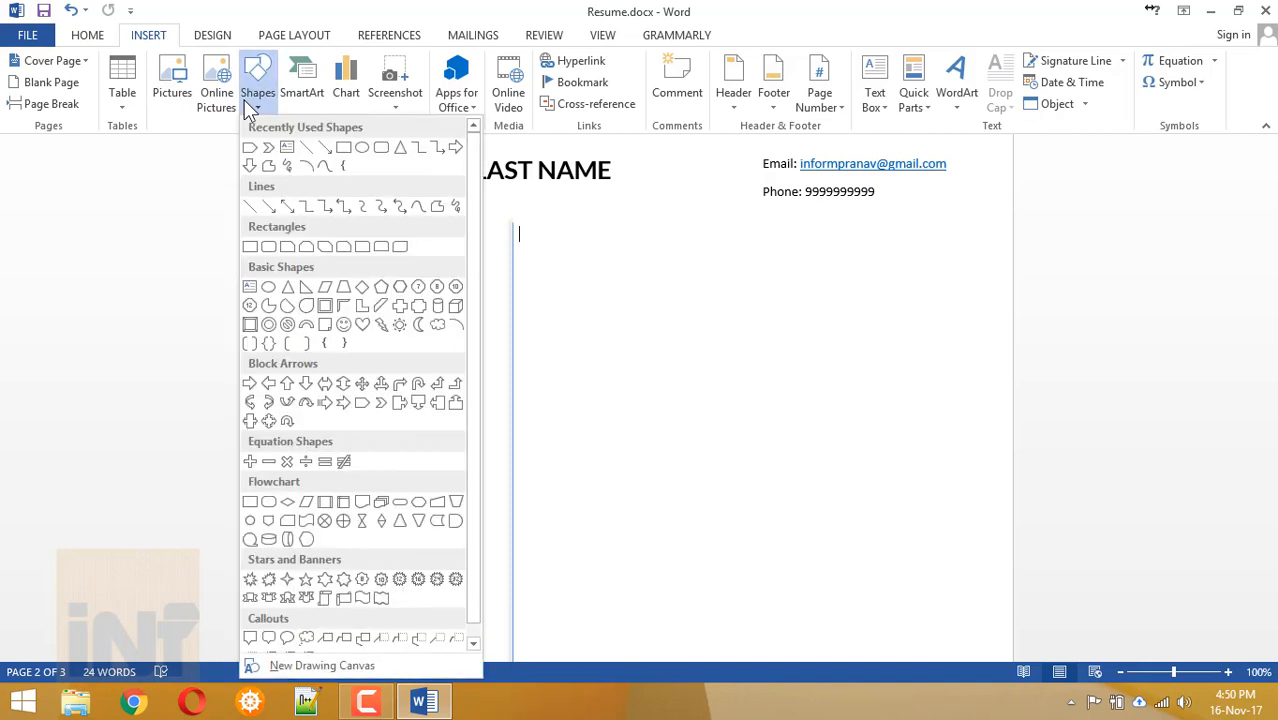
left_click(283, 148)
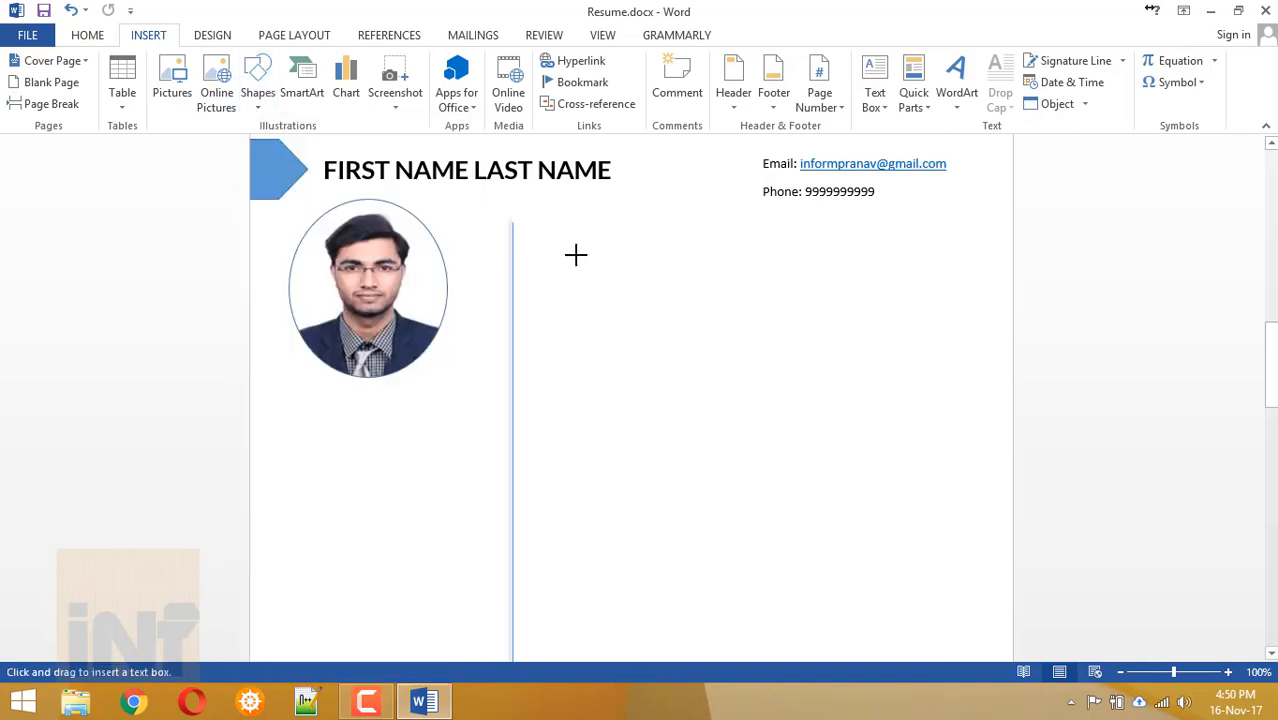
left_click_drag(536, 233, 749, 313)
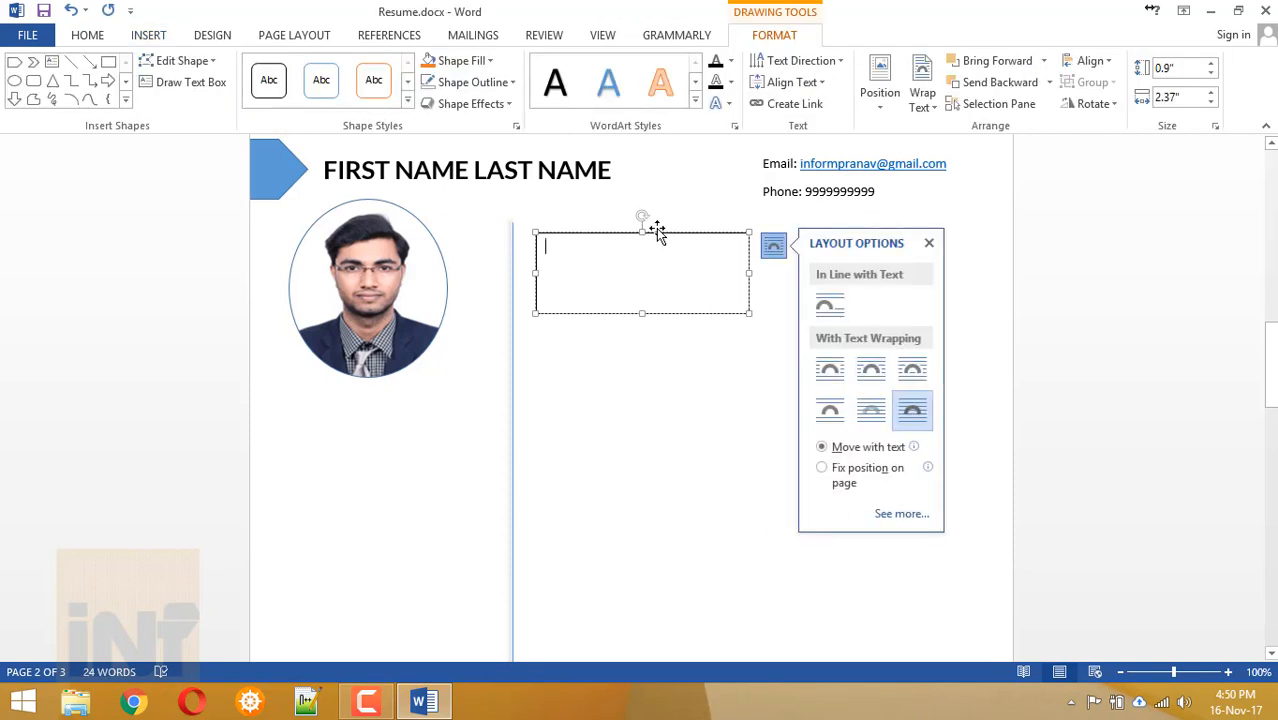
left_click(655, 233)
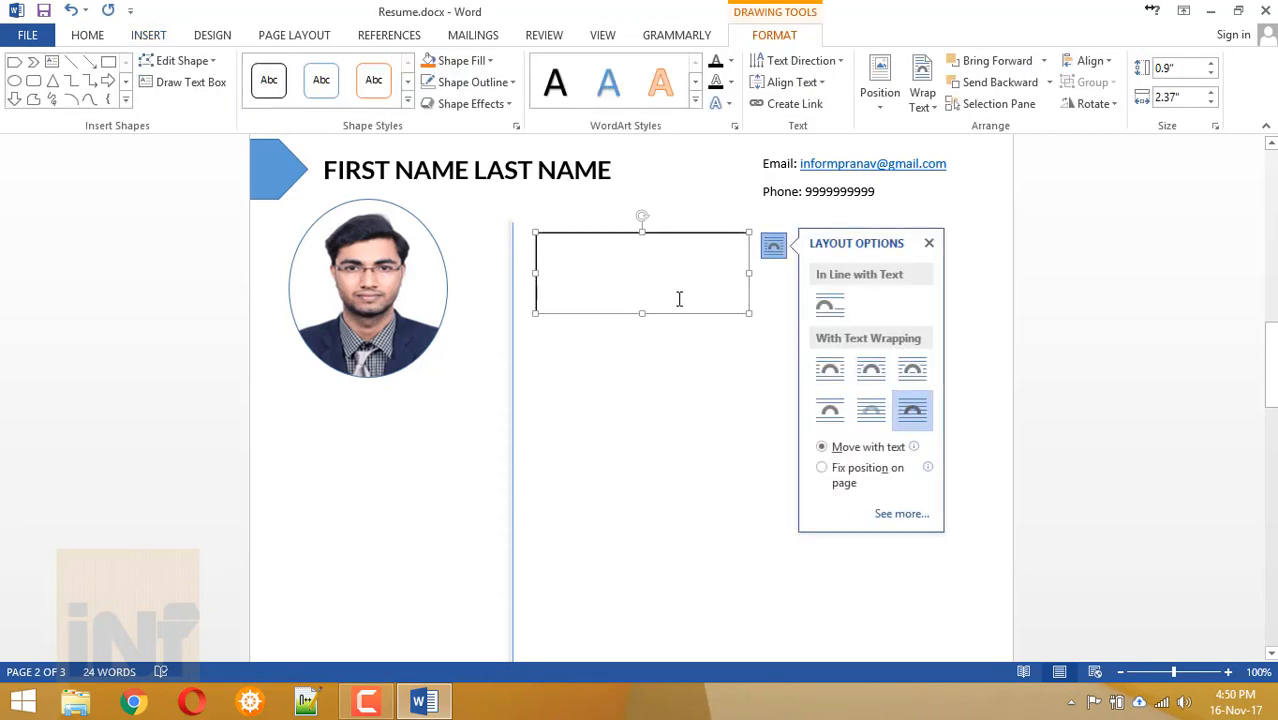
left_click(665, 359)
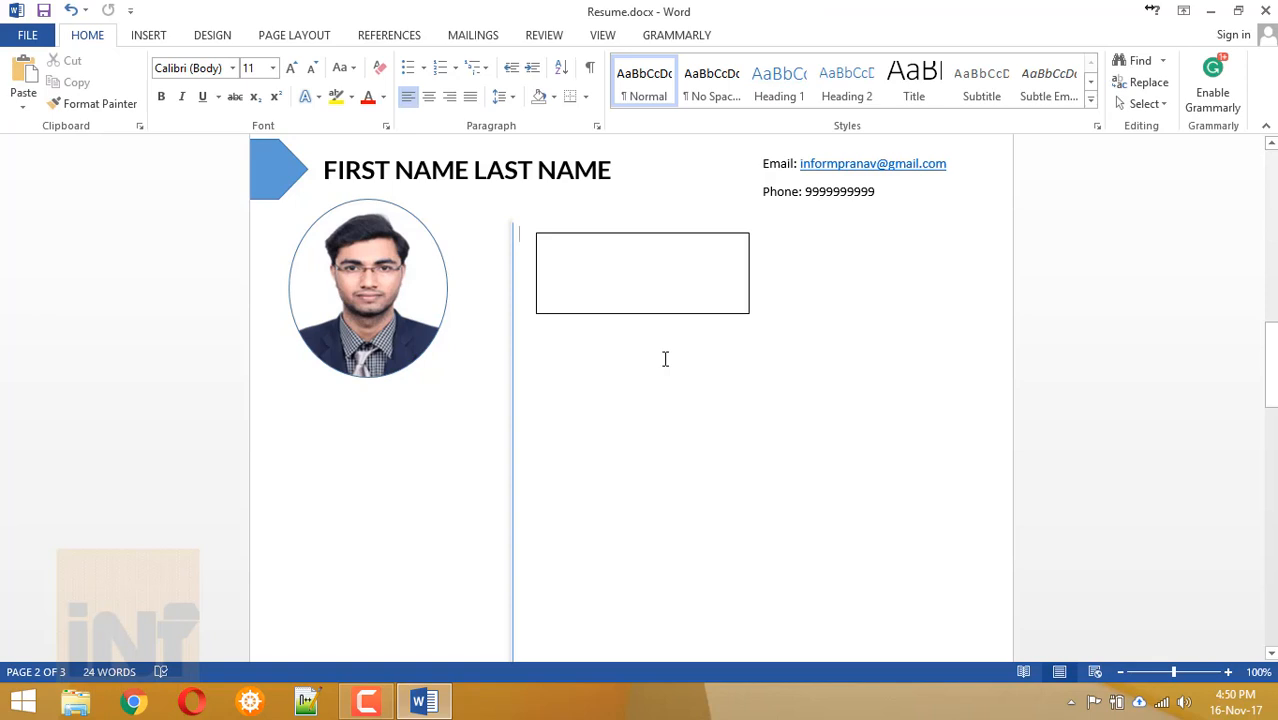
Paste copies of the empty text box and line one up below the photo.
key("ctrl+v")
key("ctrl+v")
key("ctrl+v")
key("ctrl+v")
key("ctrl+v")
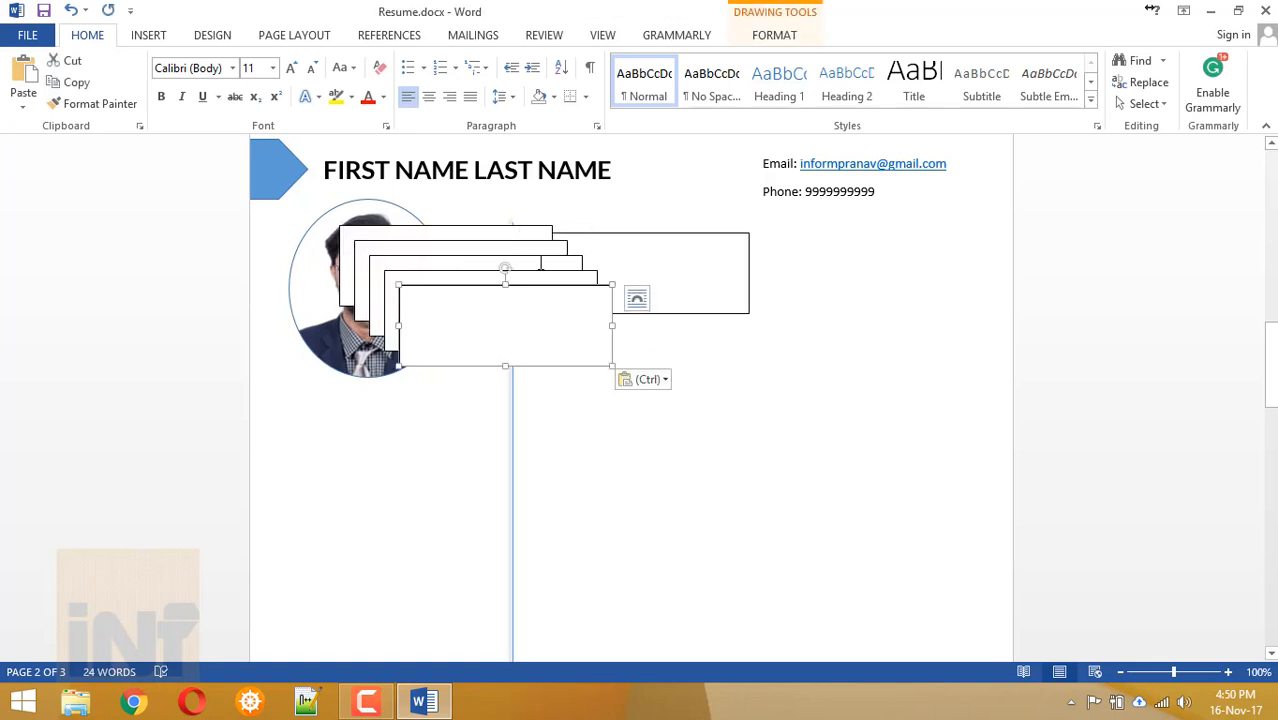
left_click_drag(532, 287, 406, 397)
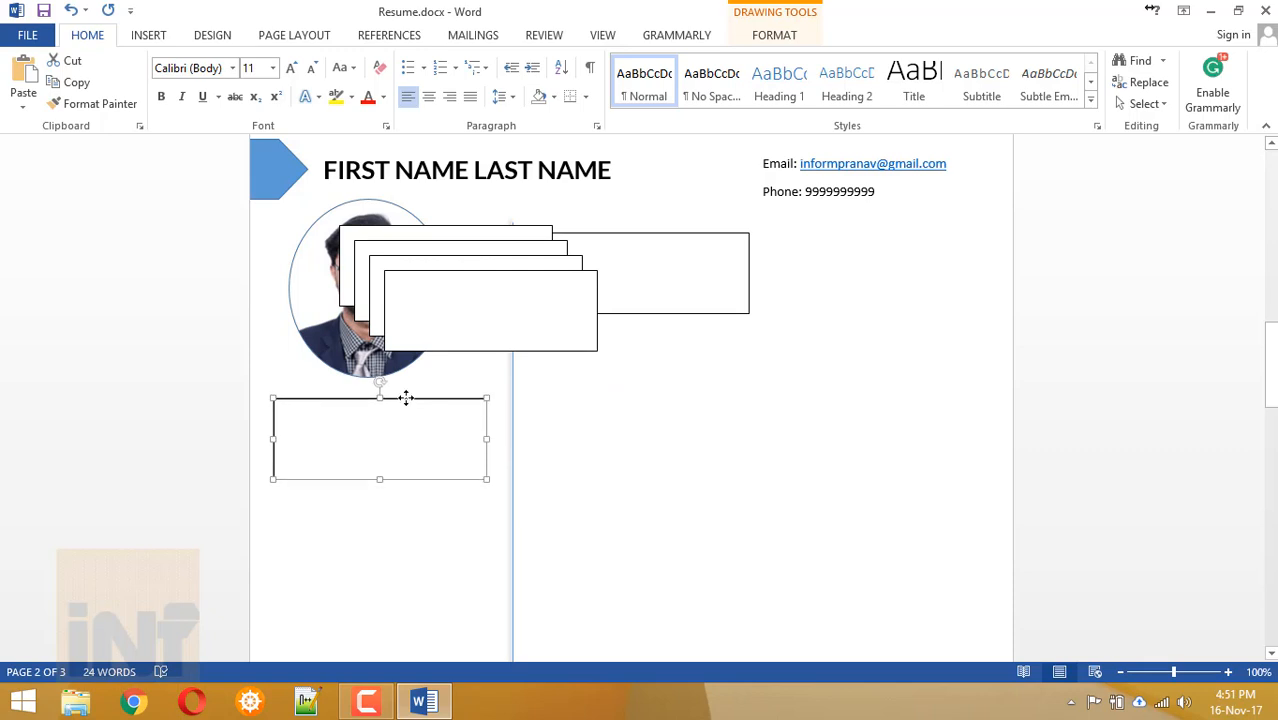
left_click(406, 437)
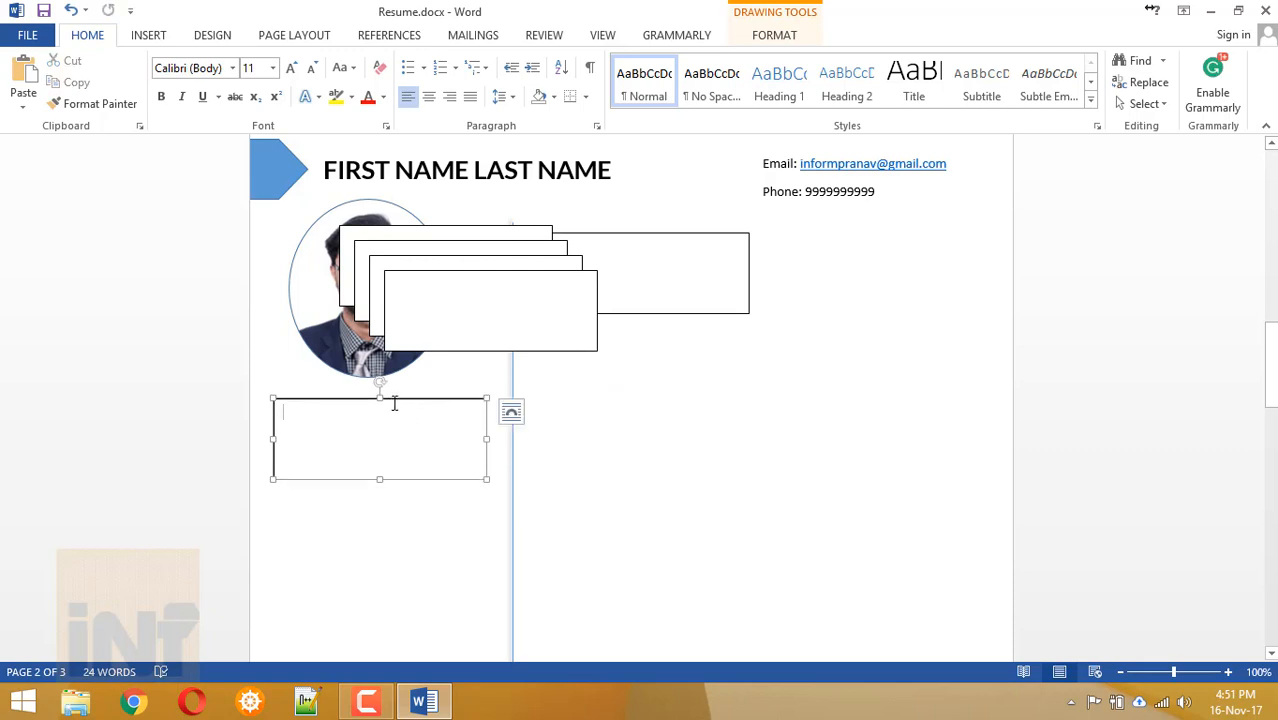
left_click_drag(394, 403, 390, 399)
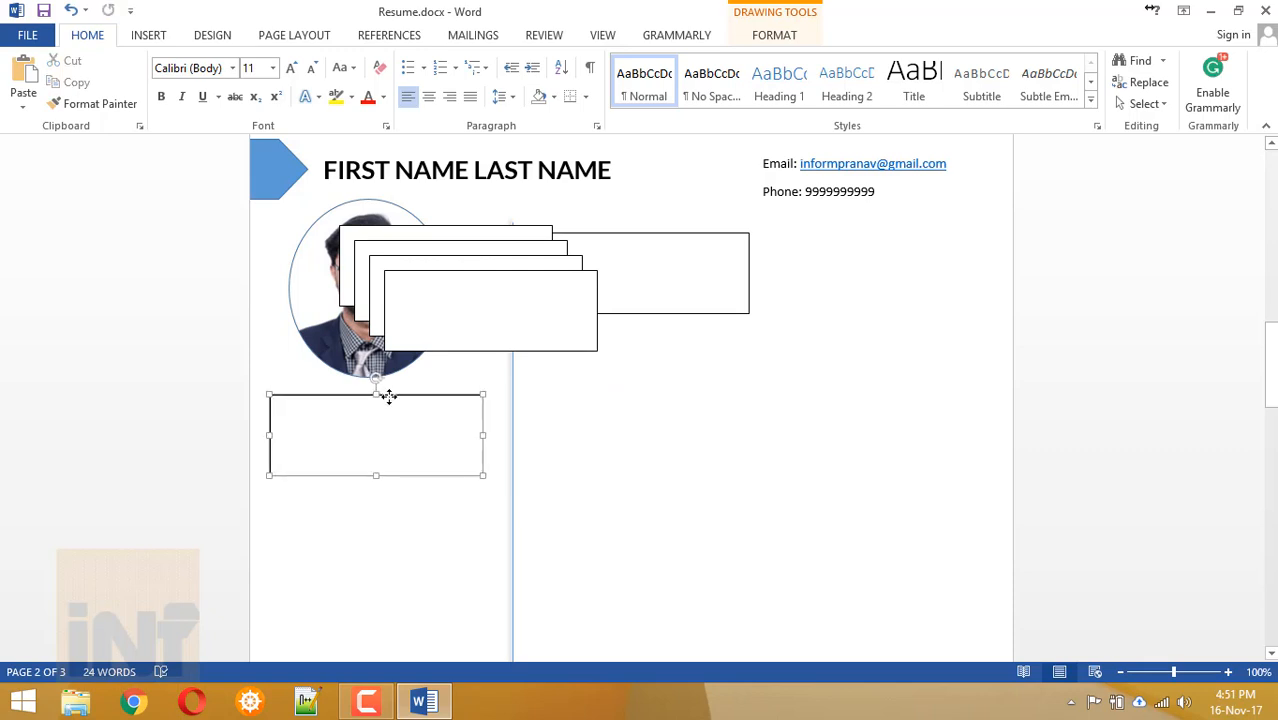
Reposition two of the stacked boxes and widen them across the right column.
left_click(637, 230)
left_click_drag(633, 226, 608, 222)
left_click_drag(737, 307, 771, 255)
left_click(533, 280)
left_click_drag(533, 280, 670, 260)
left_click_drag(735, 338, 984, 346)
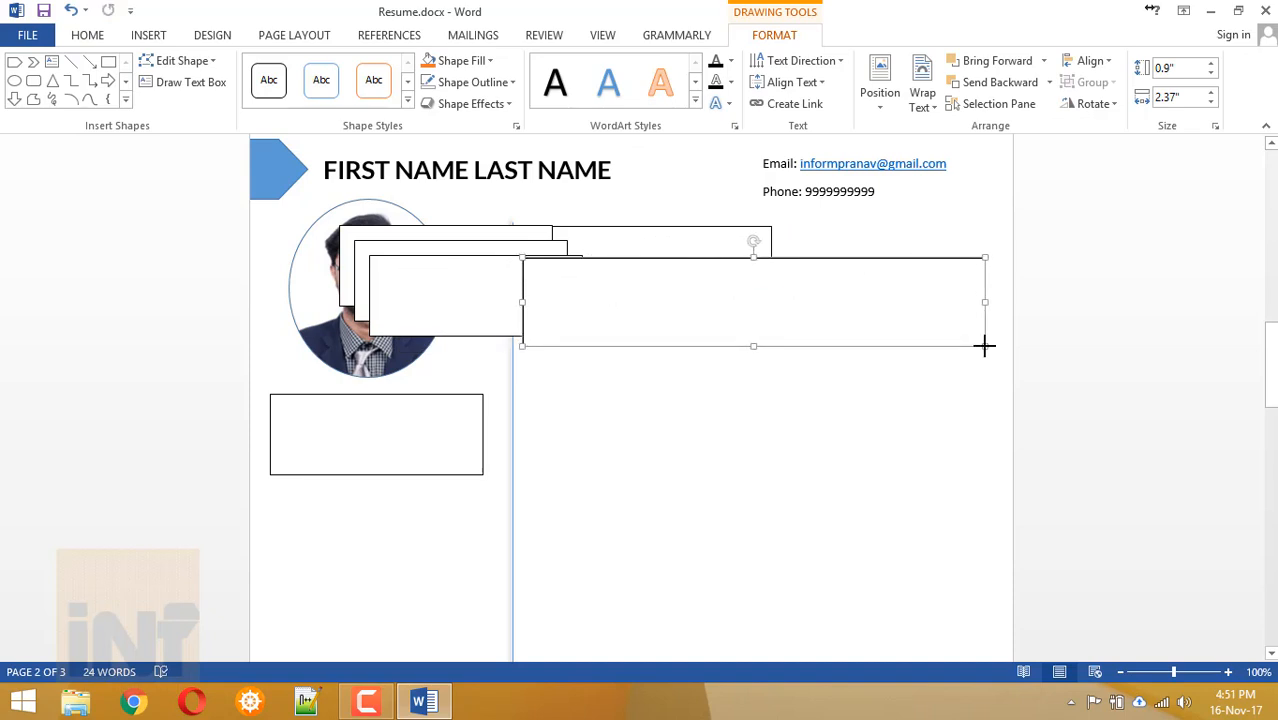
left_click(407, 264)
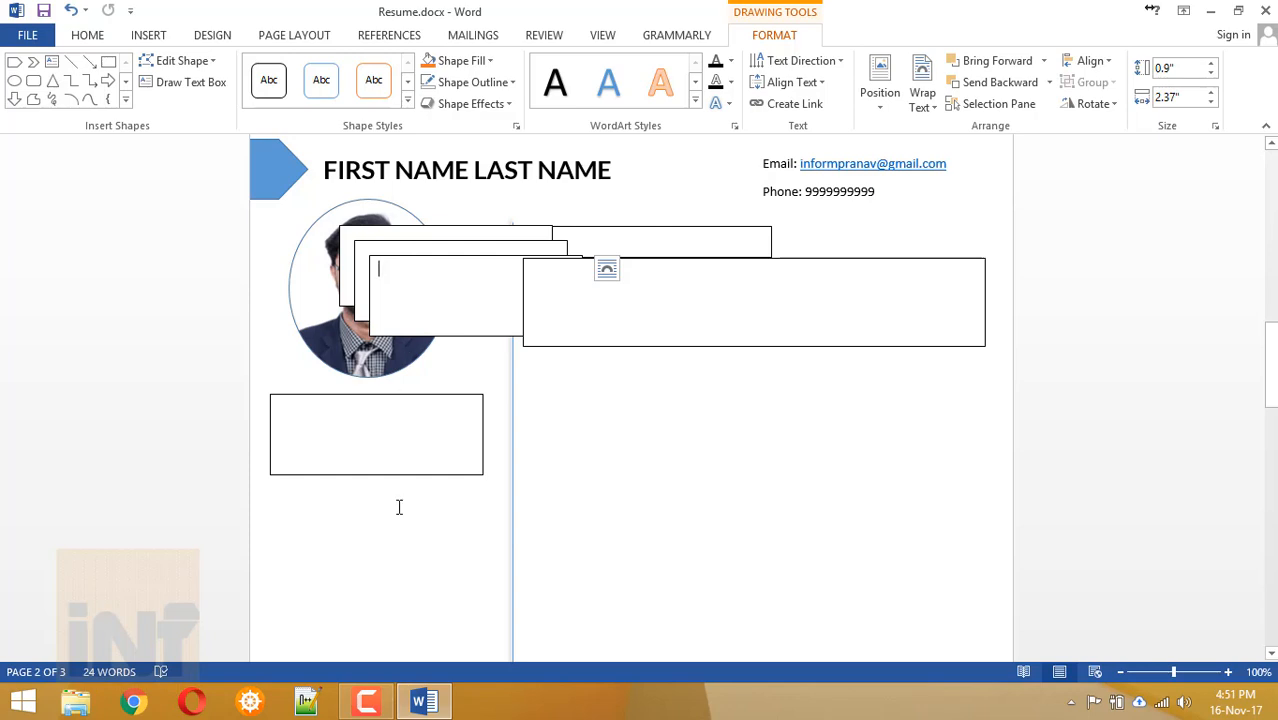
scroll(594, 468, "up", 10)
scroll(594, 468, "down", 10)
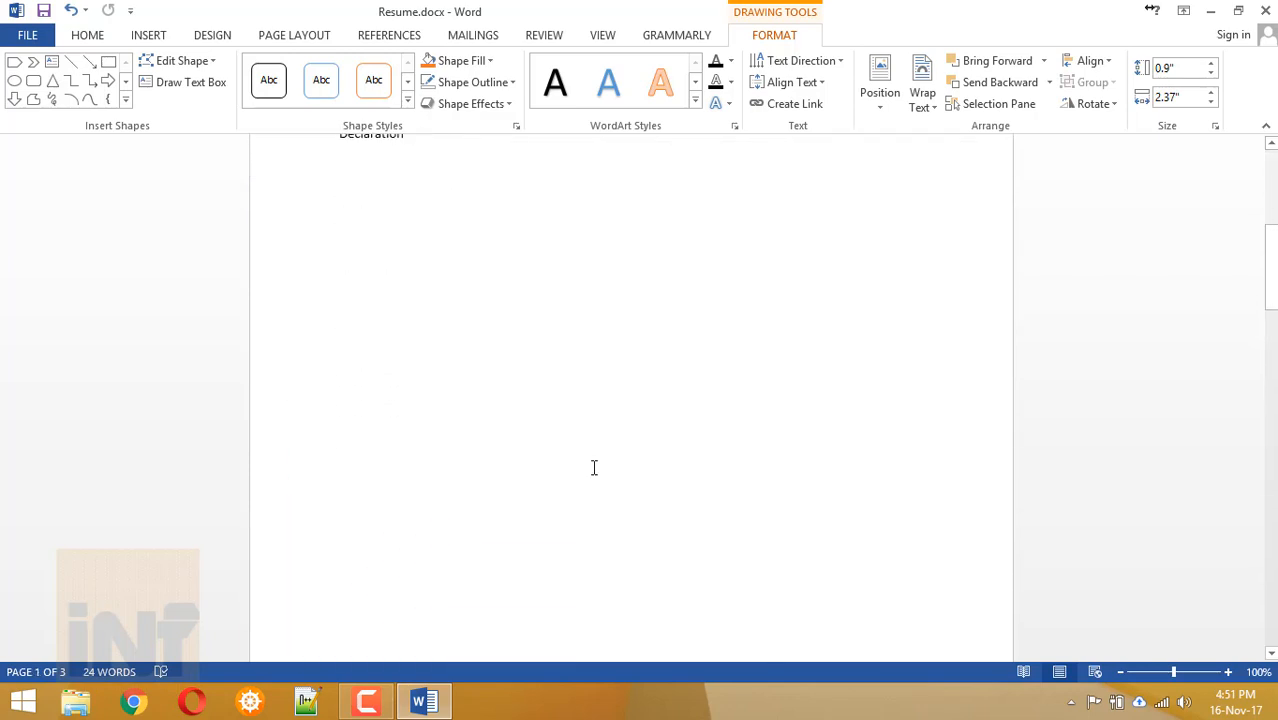
Move two boxes under the wide right-hand box, making one short and the other large.
left_click_drag(480, 334, 590, 368)
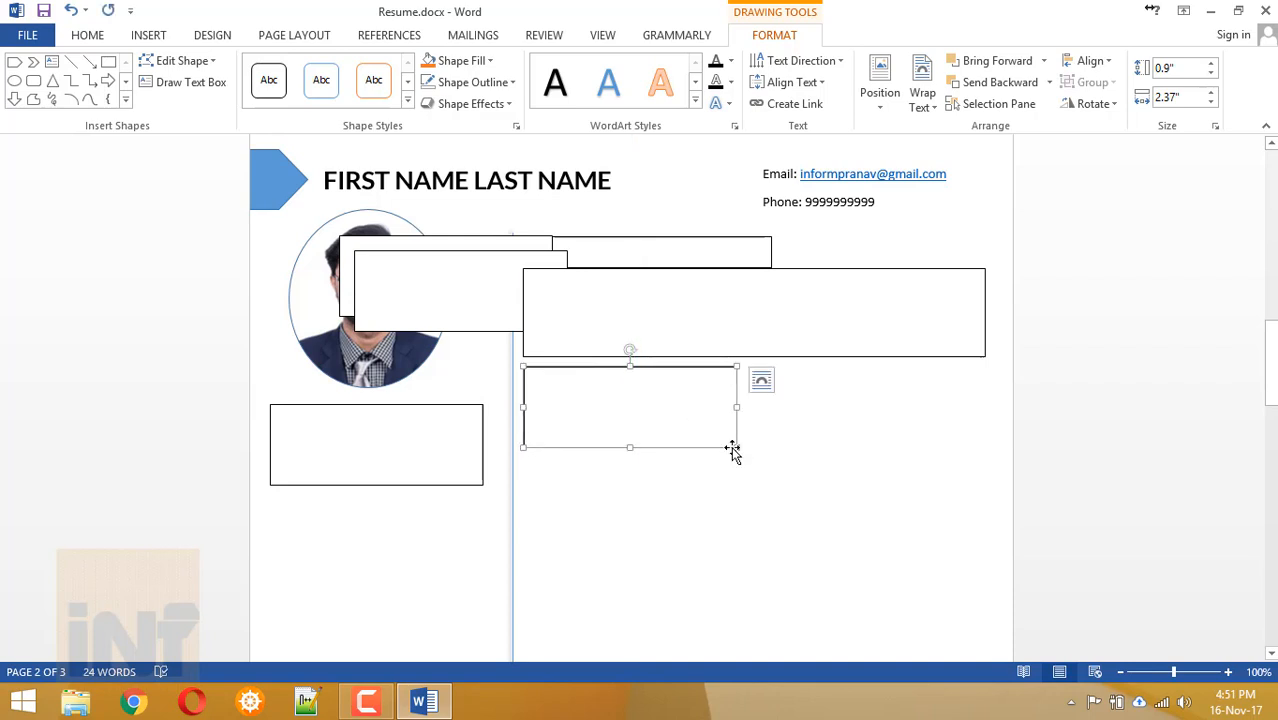
left_click_drag(733, 449, 766, 396)
left_click(449, 283)
left_click_drag(434, 250, 596, 400)
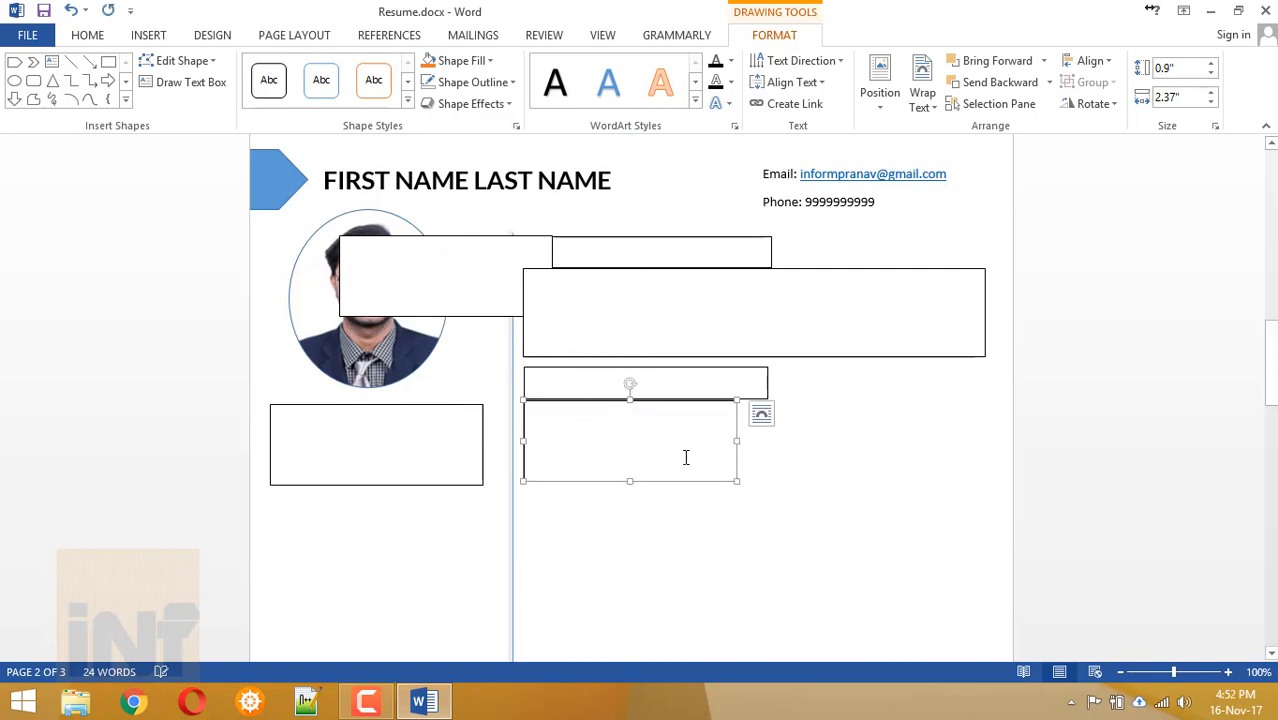
left_click_drag(736, 481, 878, 581)
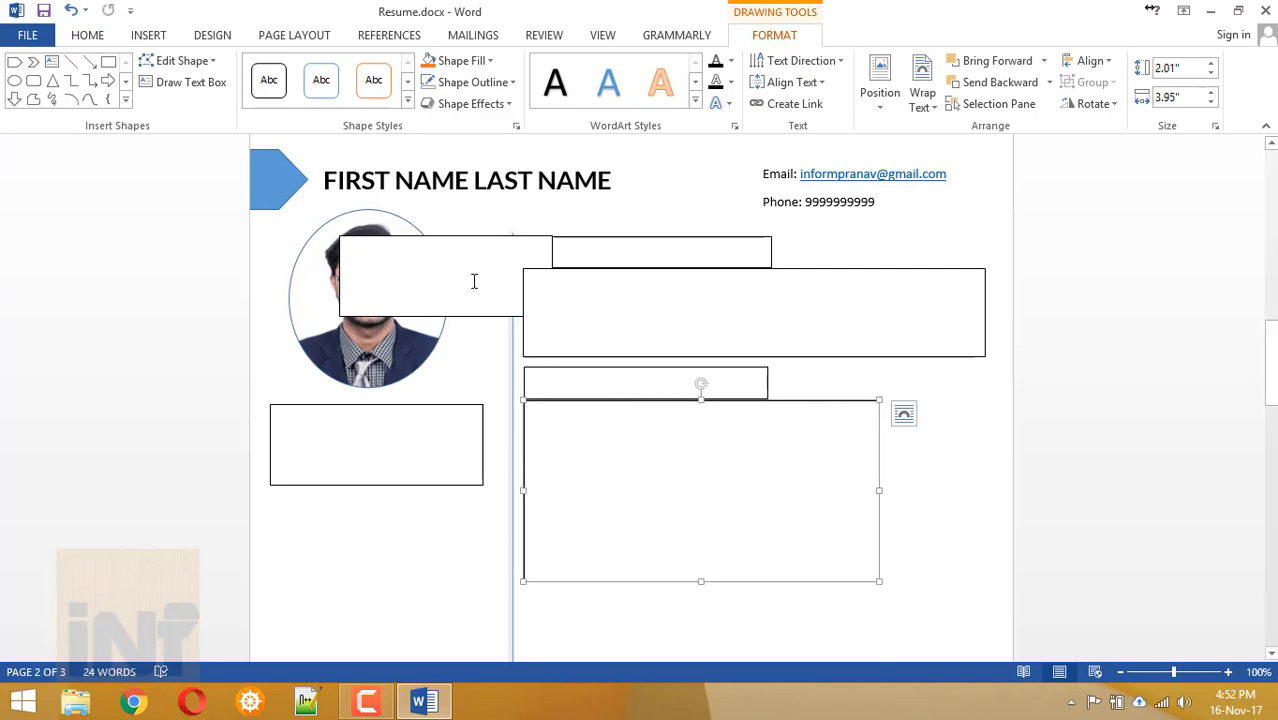
Move the last box over the photo below the large box and reshape it into a short wide strip.
left_click(448, 240)
left_click_drag(450, 240, 633, 608)
scroll(682, 509, "down", 5)
left_click_drag(735, 218, 742, 262)
scroll(742, 263, "up", 15)
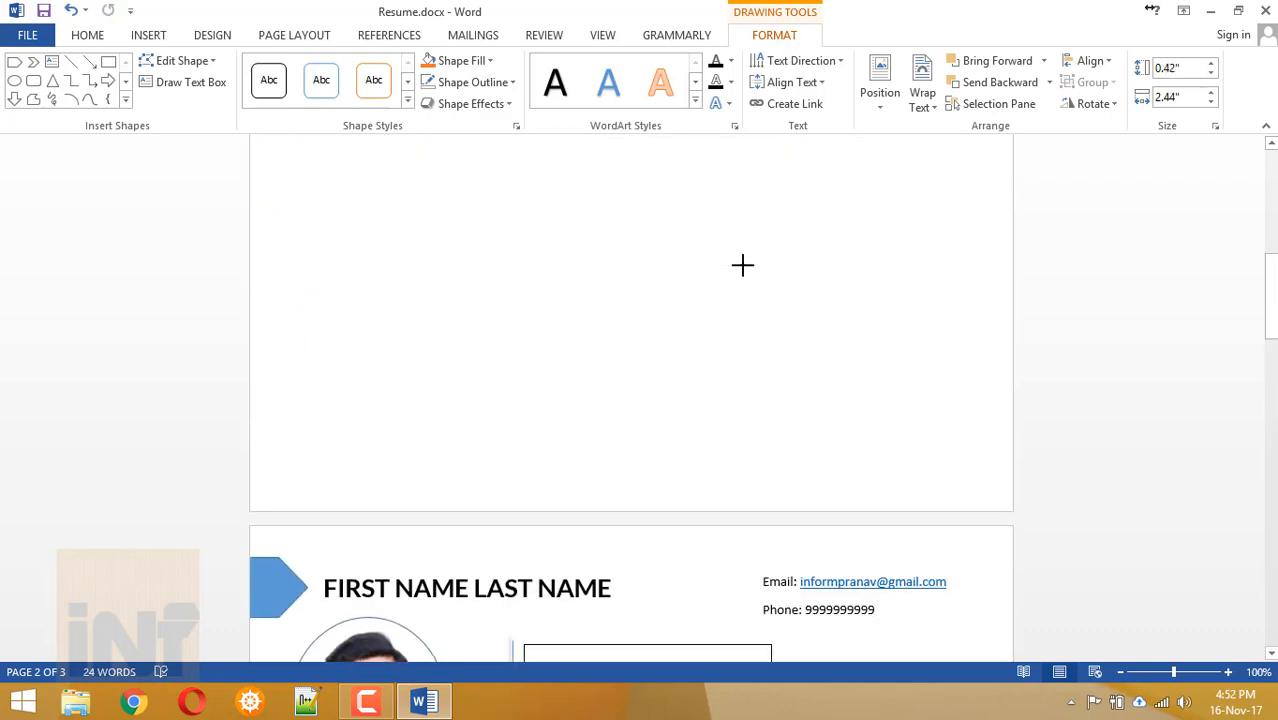
scroll(742, 264, "down", 10)
scroll(742, 264, "down", 9)
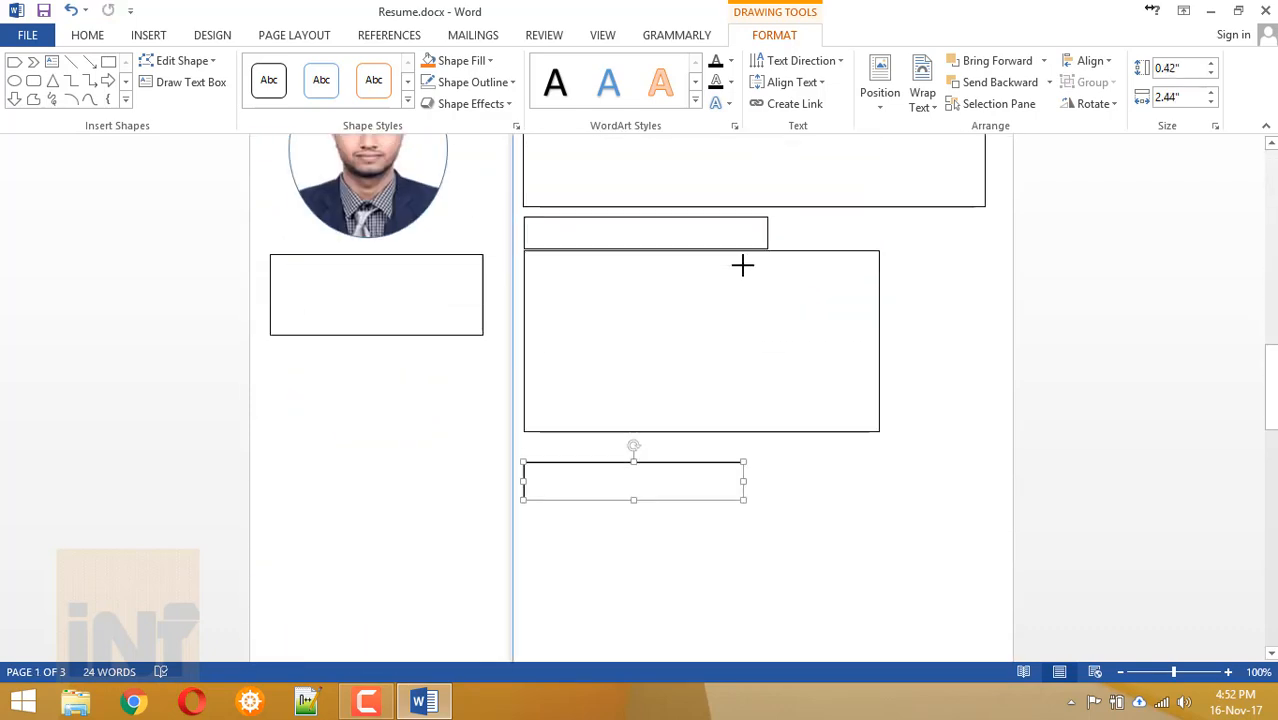
left_click_drag(661, 466, 690, 451)
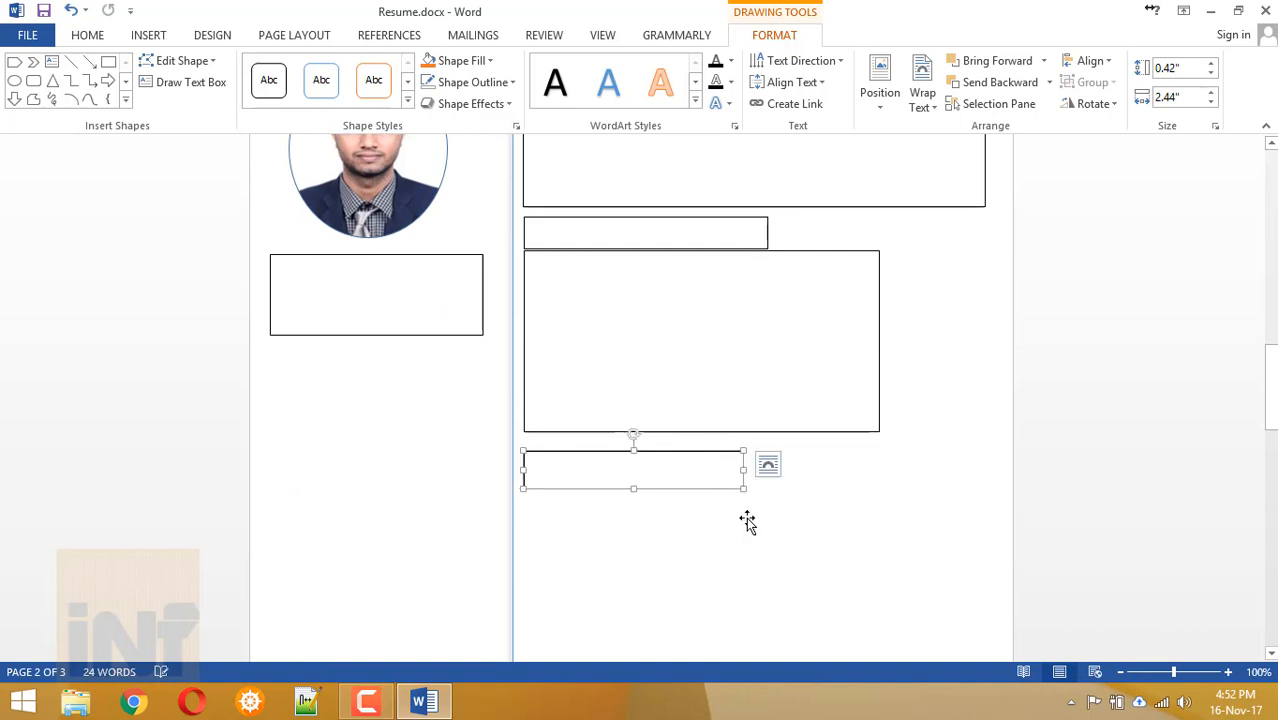
scroll(747, 521, "up", 3)
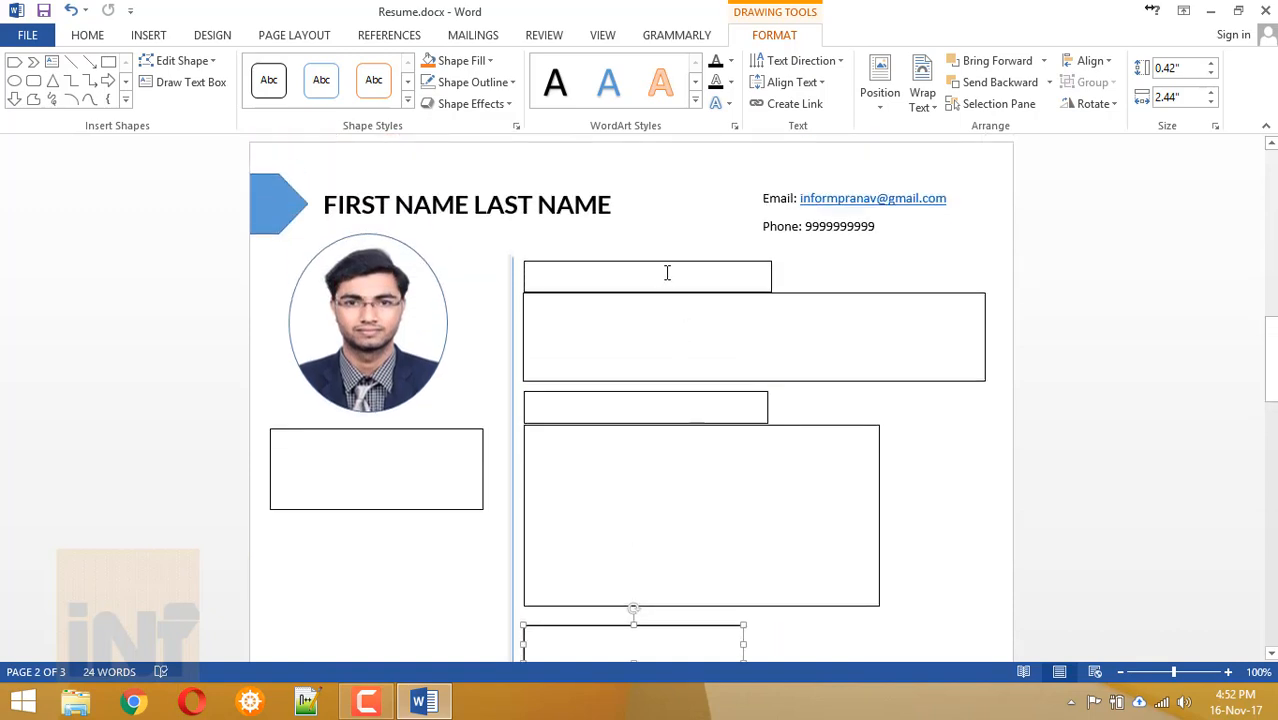
Select the heading and content boxes in turn down the right column.
left_click(667, 273)
left_click(802, 300)
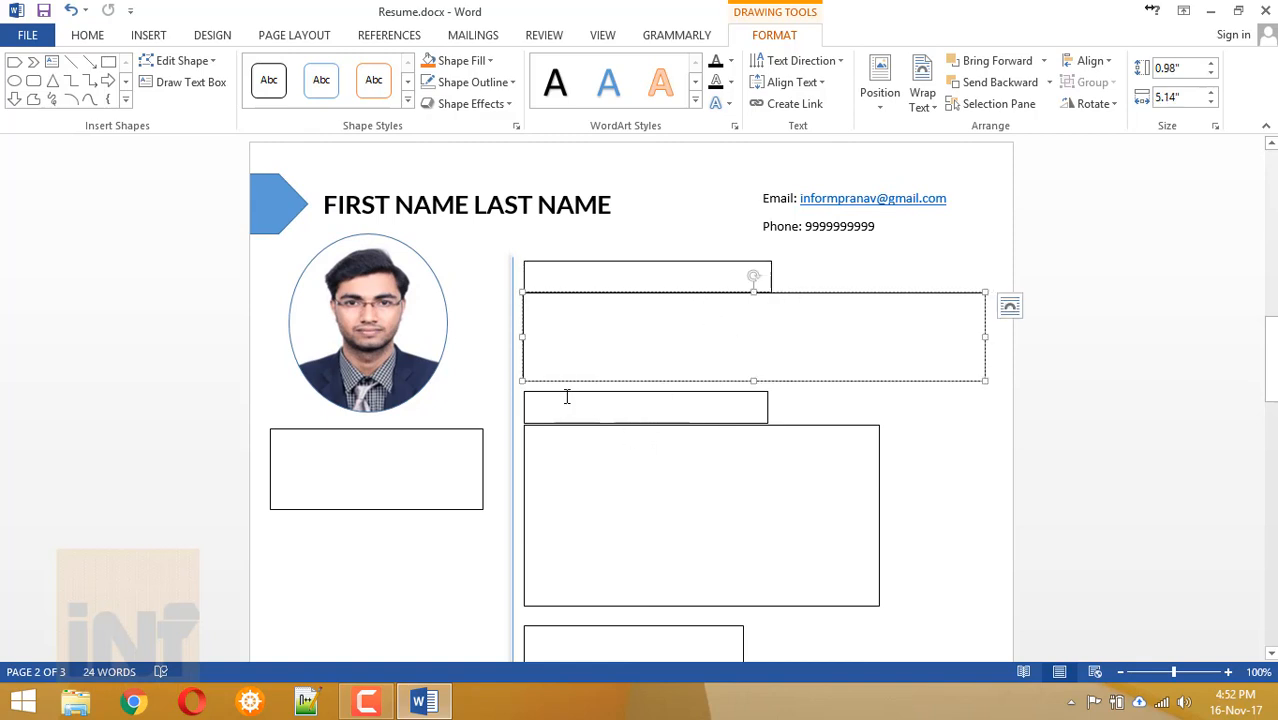
left_click(523, 405)
left_click(530, 415)
left_click(518, 440)
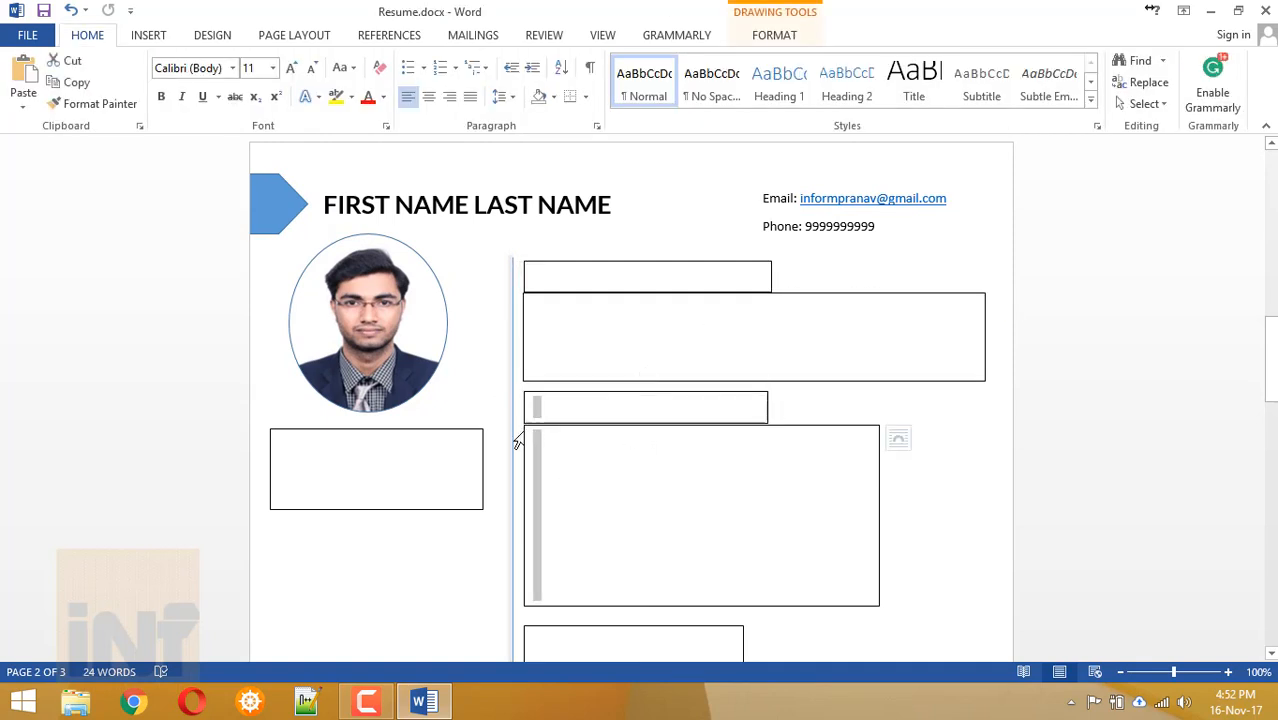
left_click(521, 655, "ctrl")
Shift the small heading boxes lower so they sit just above their content boxes.
scroll(535, 590, "down", 4)
left_click_drag(542, 411, 543, 487)
left_click_drag(552, 208, 551, 242)
left_click_drag(826, 220, 822, 248)
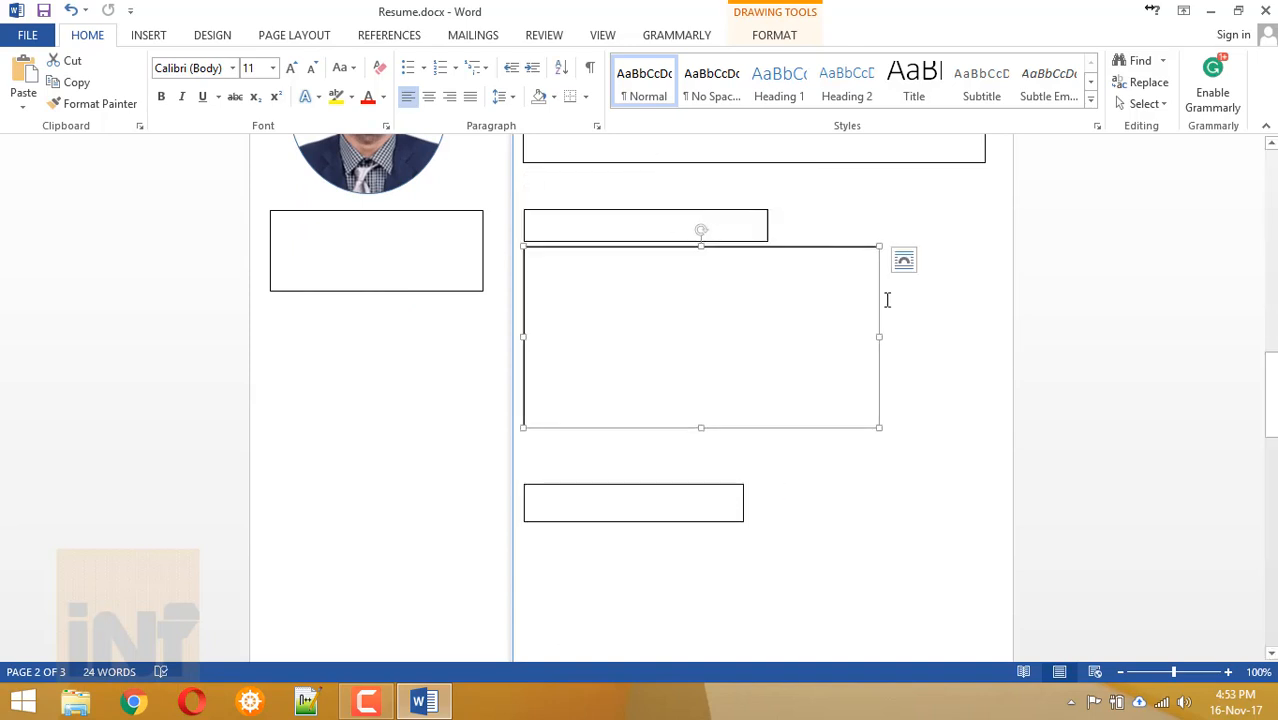
scroll(887, 297, "up", 2)
scroll(887, 297, "down", 7)
left_click_drag(579, 234, 571, 200)
left_click(414, 200)
scroll(592, 445, "up", 7)
Paste a new content box under the lowest heading box and widen both boxes to match.
key("ctrl+v")
left_click_drag(477, 156, 665, 484)
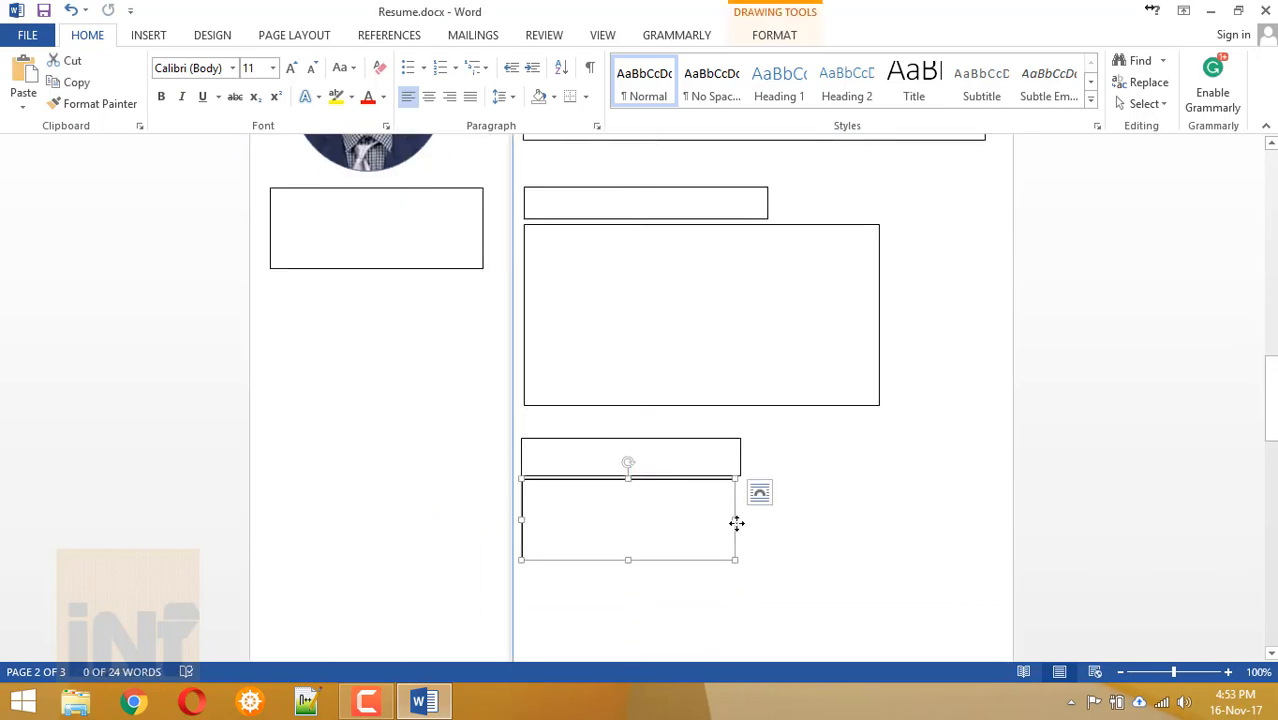
left_click_drag(736, 522, 872, 525)
left_click(636, 442)
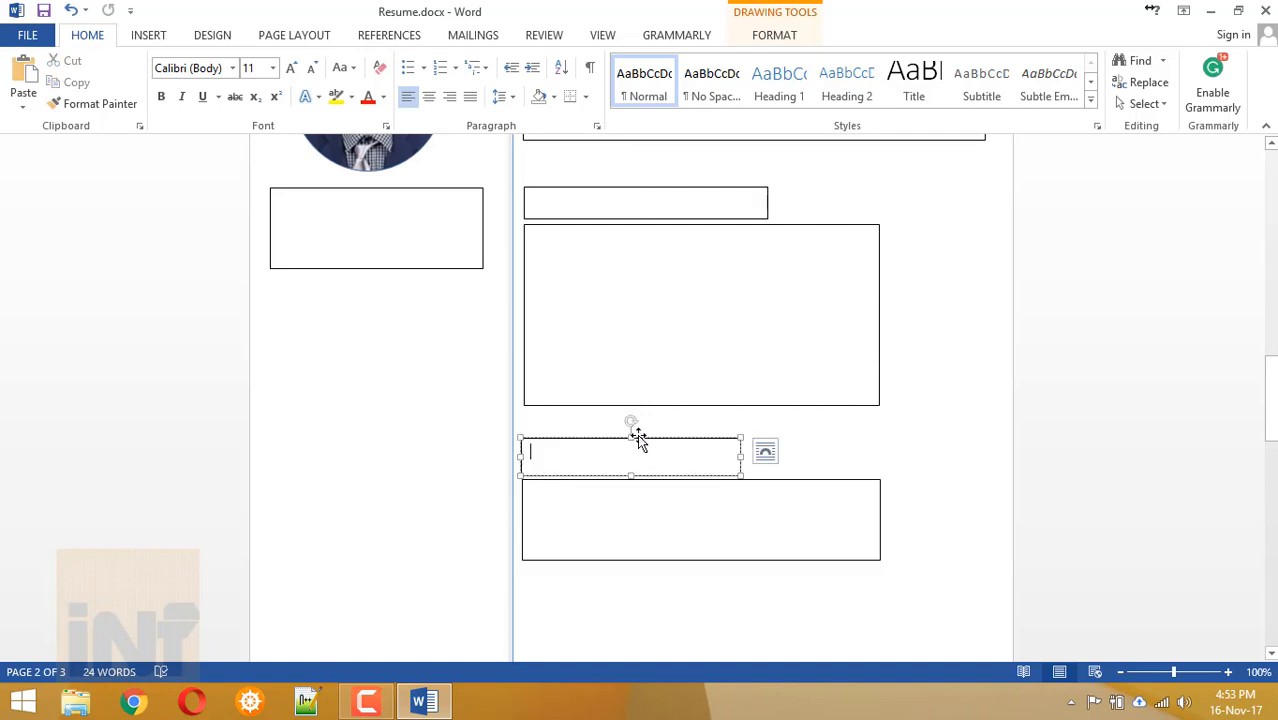
left_click_drag(740, 457, 773, 457)
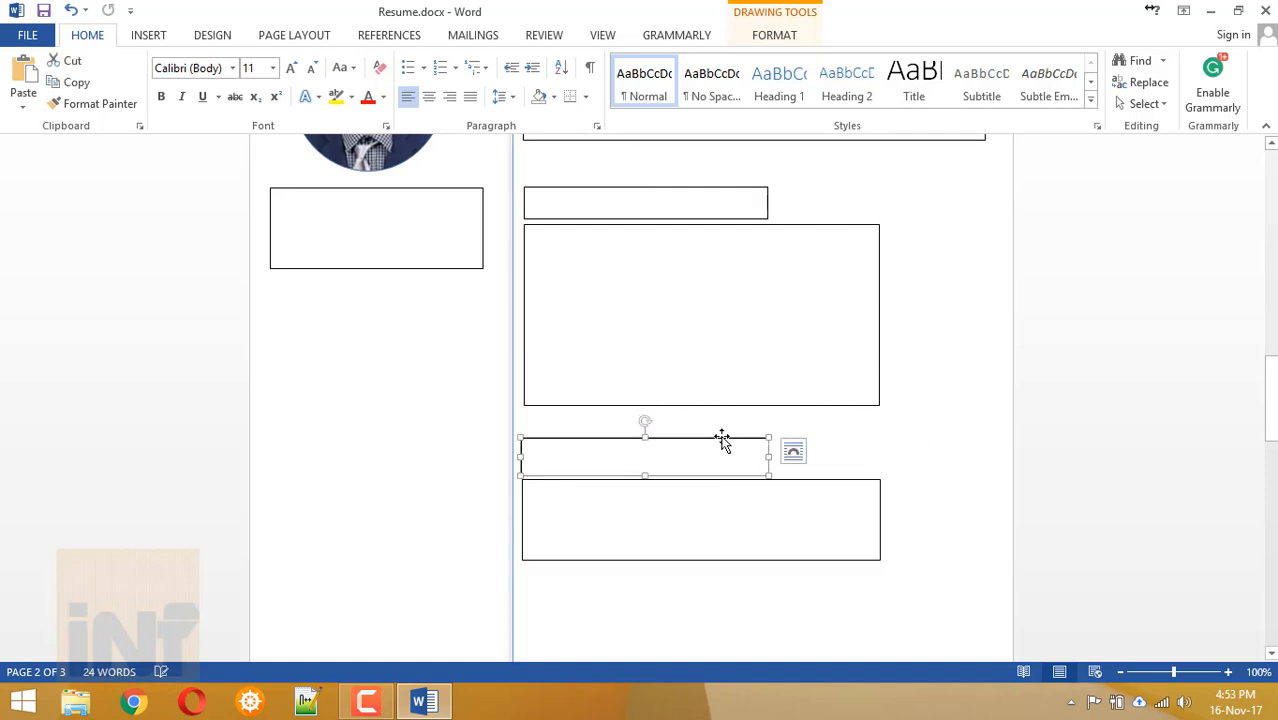
left_click(728, 490)
left_click(790, 619)
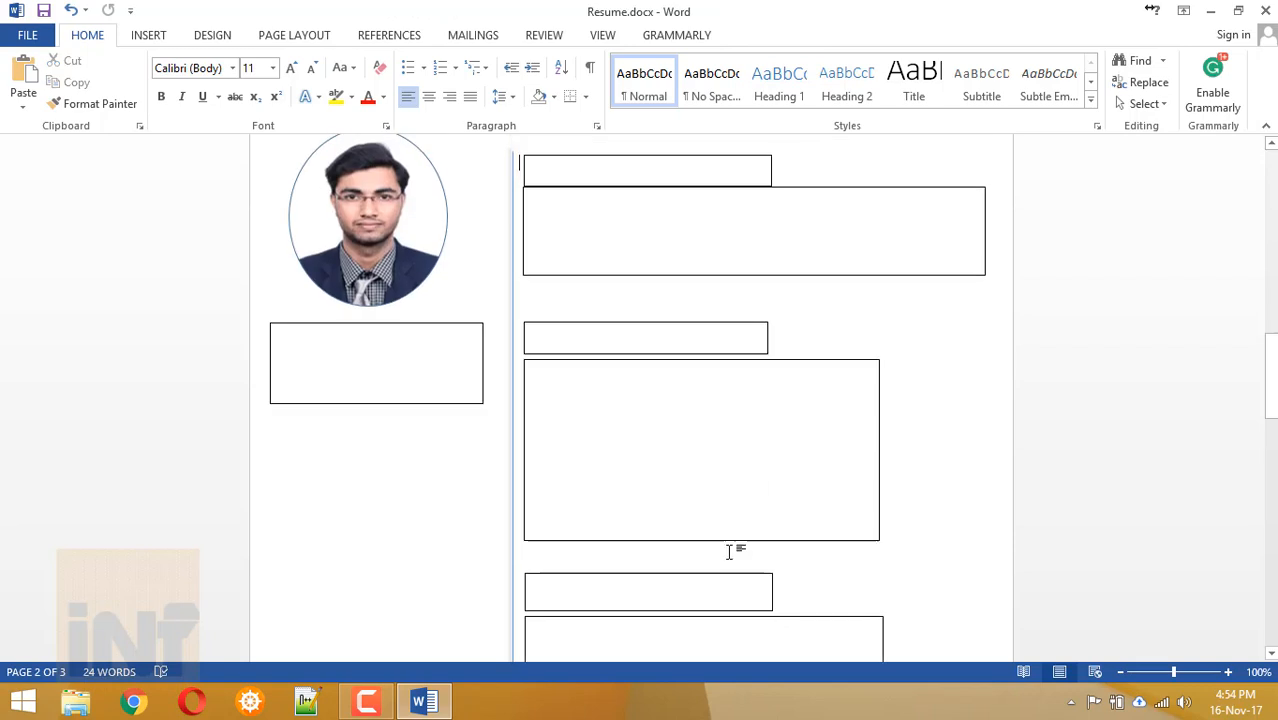
Format the top heading as CAREER OBJECTIVES in 12 pt uppercase.
scroll(729, 552, "up", 2)
left_click(550, 245)
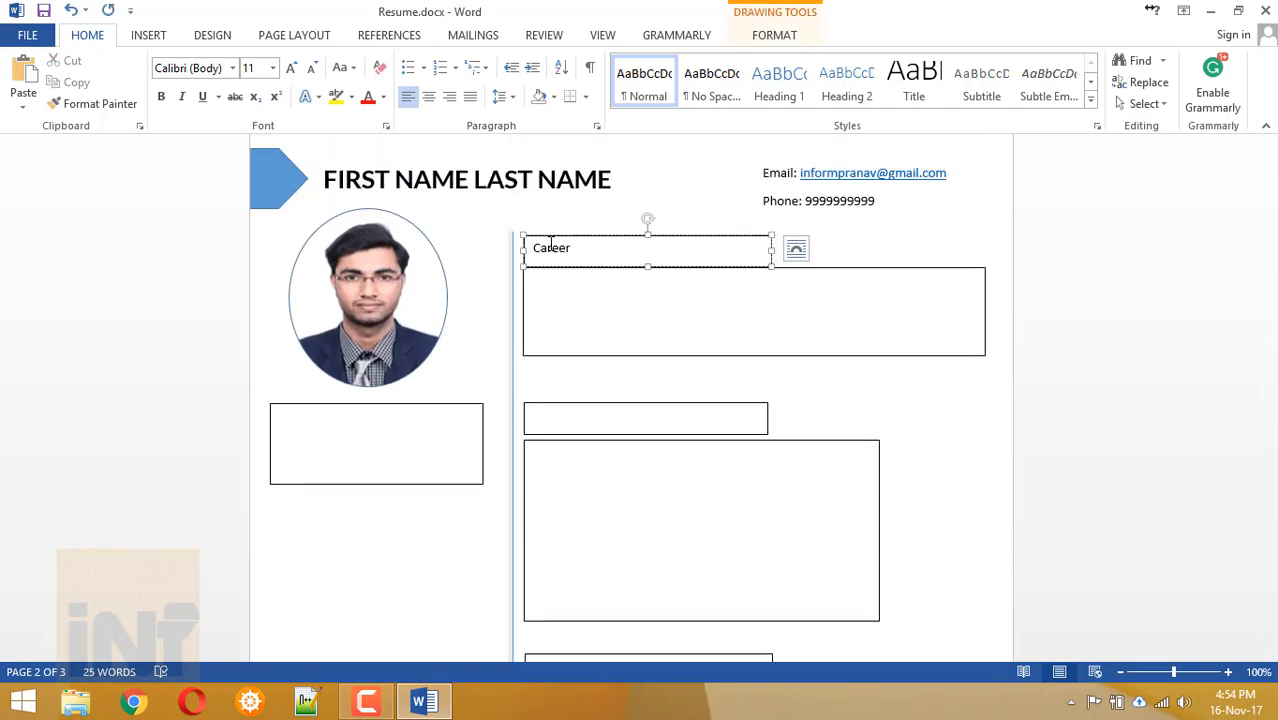
triple_click(550, 245)
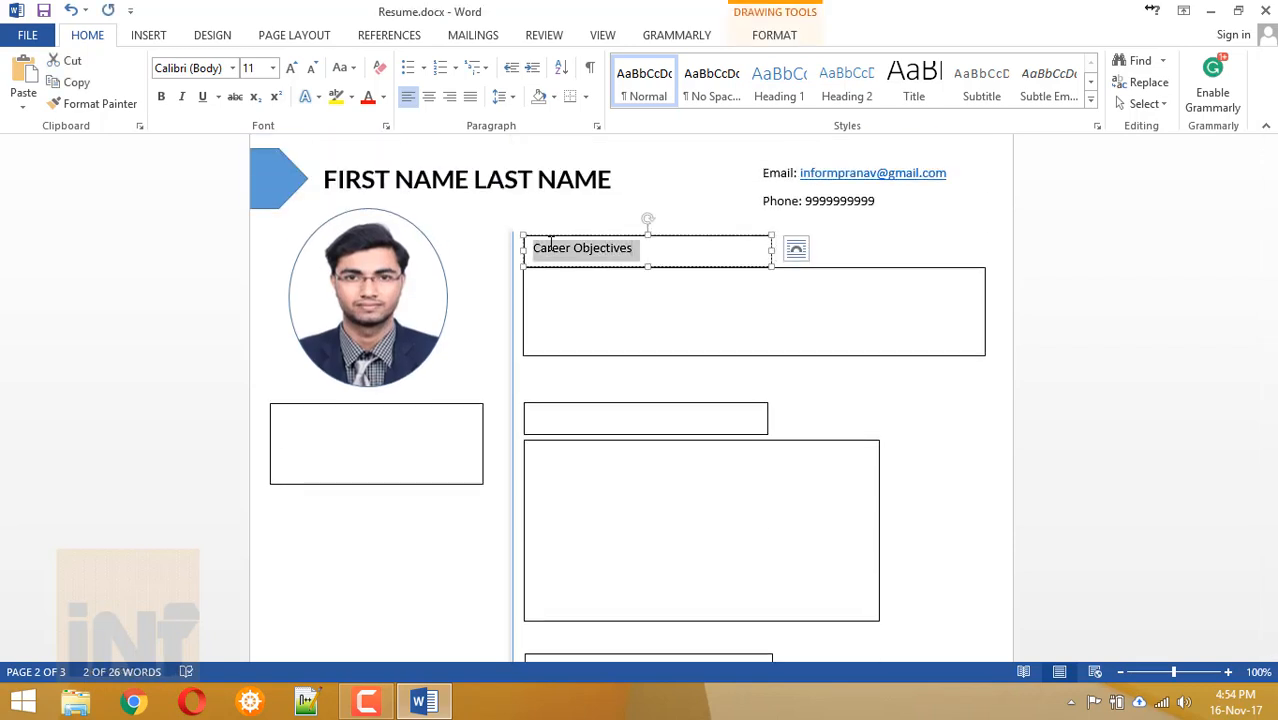
left_click(199, 70)
left_click(249, 68)
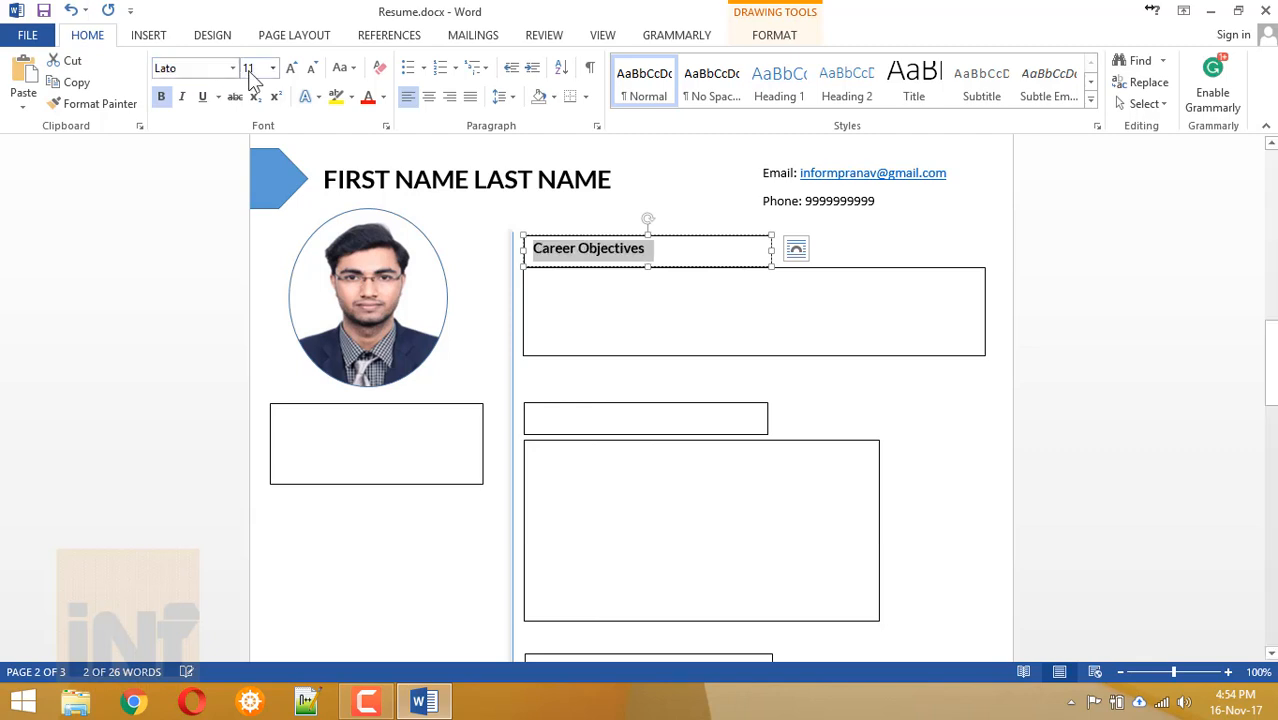
type("12")
left_click(341, 67)
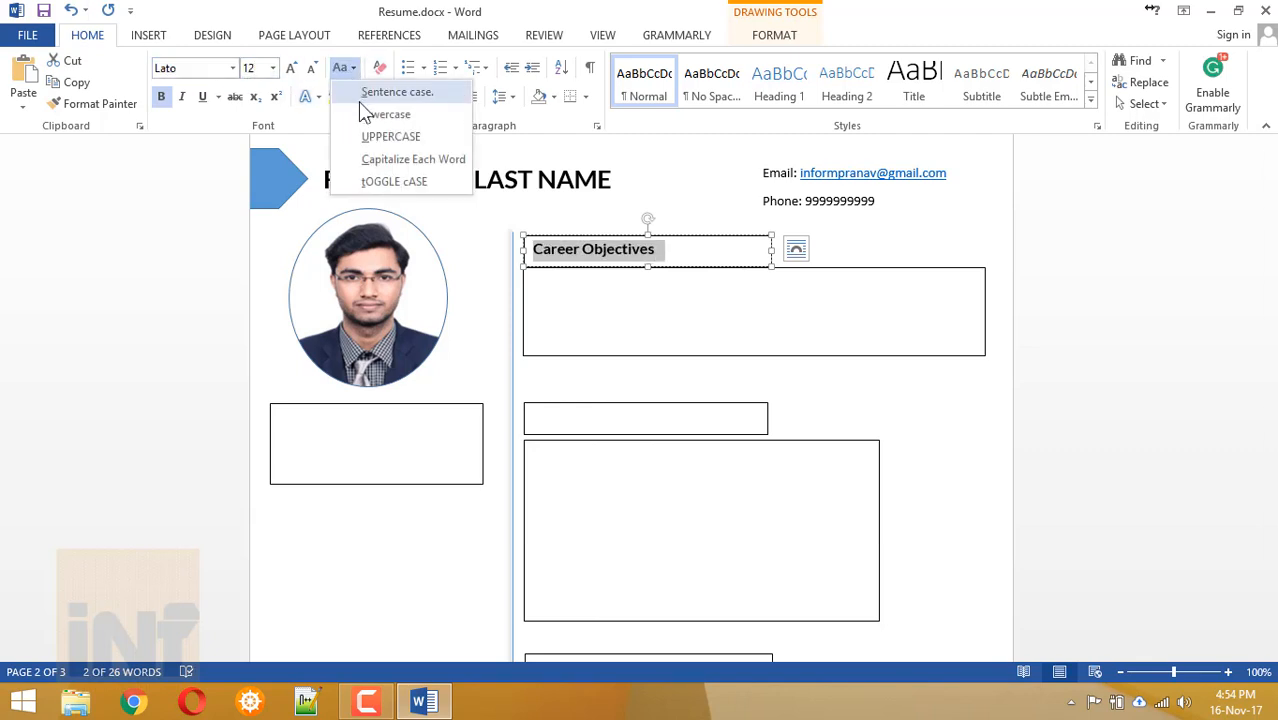
left_click(385, 134)
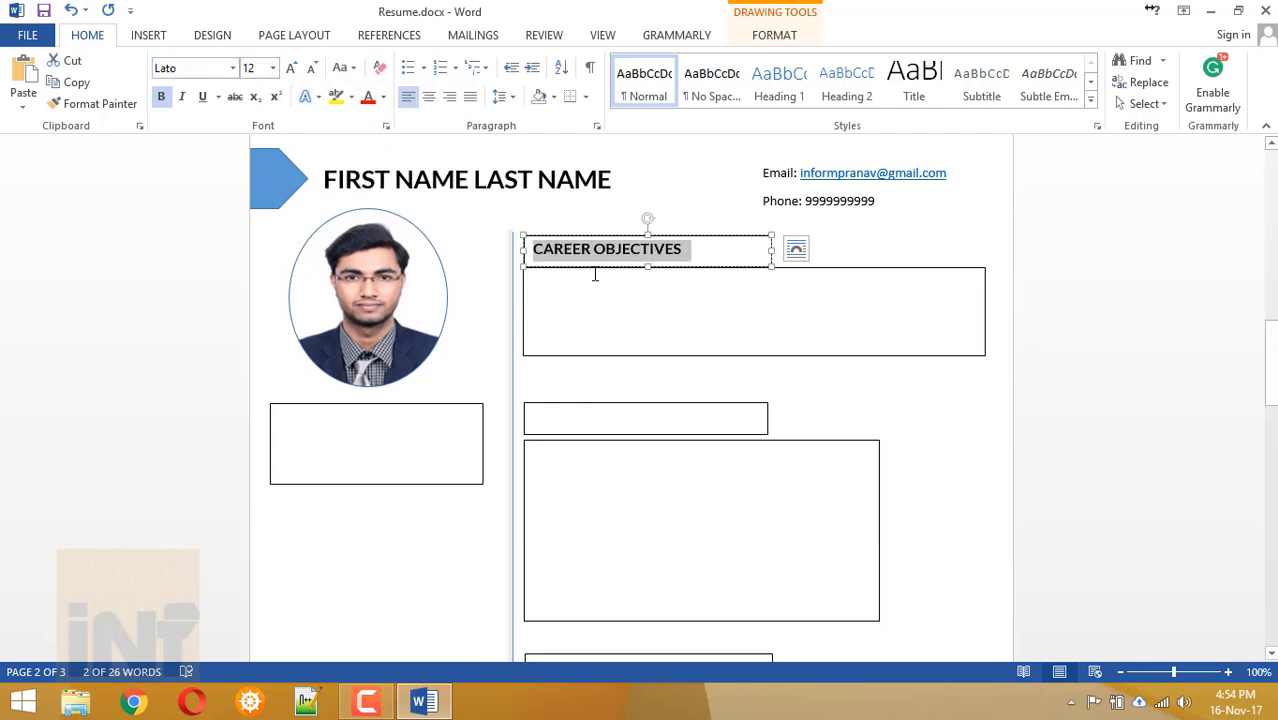
left_click(571, 413)
Paste Academic Qualifications into the second heading box as bold uppercase Lato.
scroll(382, 277, "up", 15)
left_click_drag(334, 281, 479, 278)
key("ctrl+c")
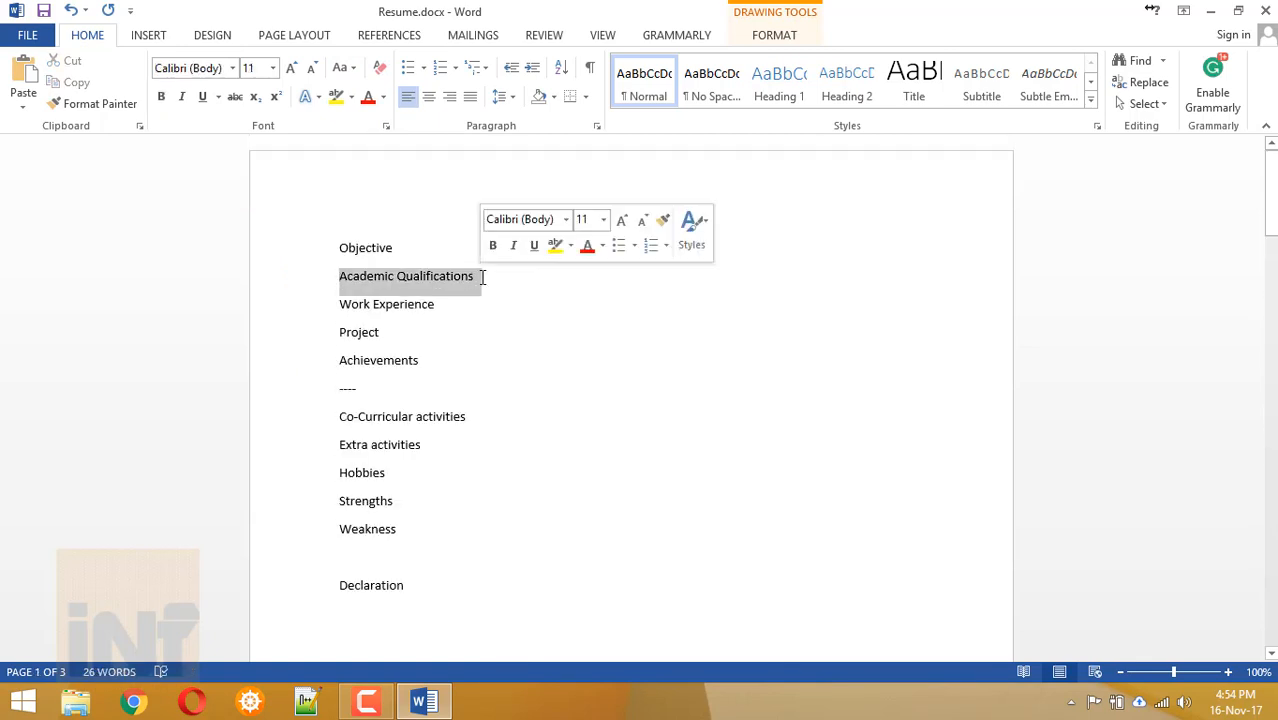
scroll(479, 277, "down", 15)
left_click(566, 482)
key("ctrl+v")
key("ctrl+a")
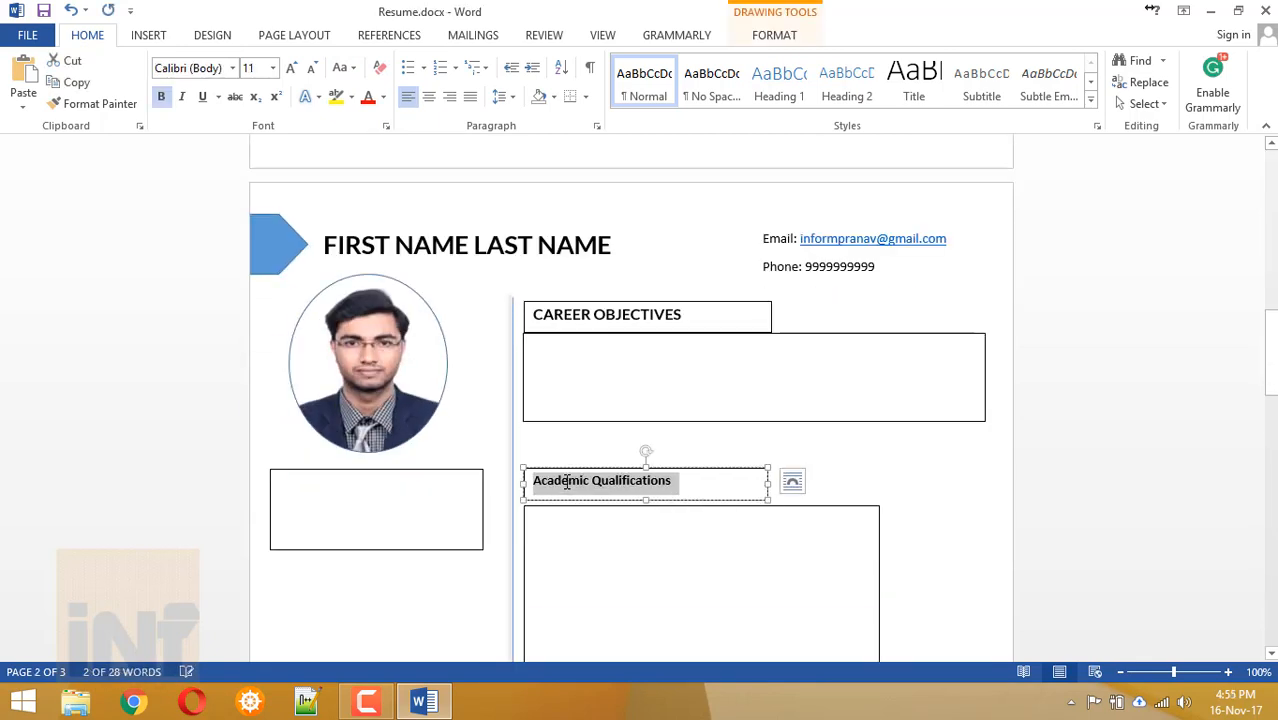
key("ctrl+b")
left_click(194, 67)
type("Lato")
key("Return")
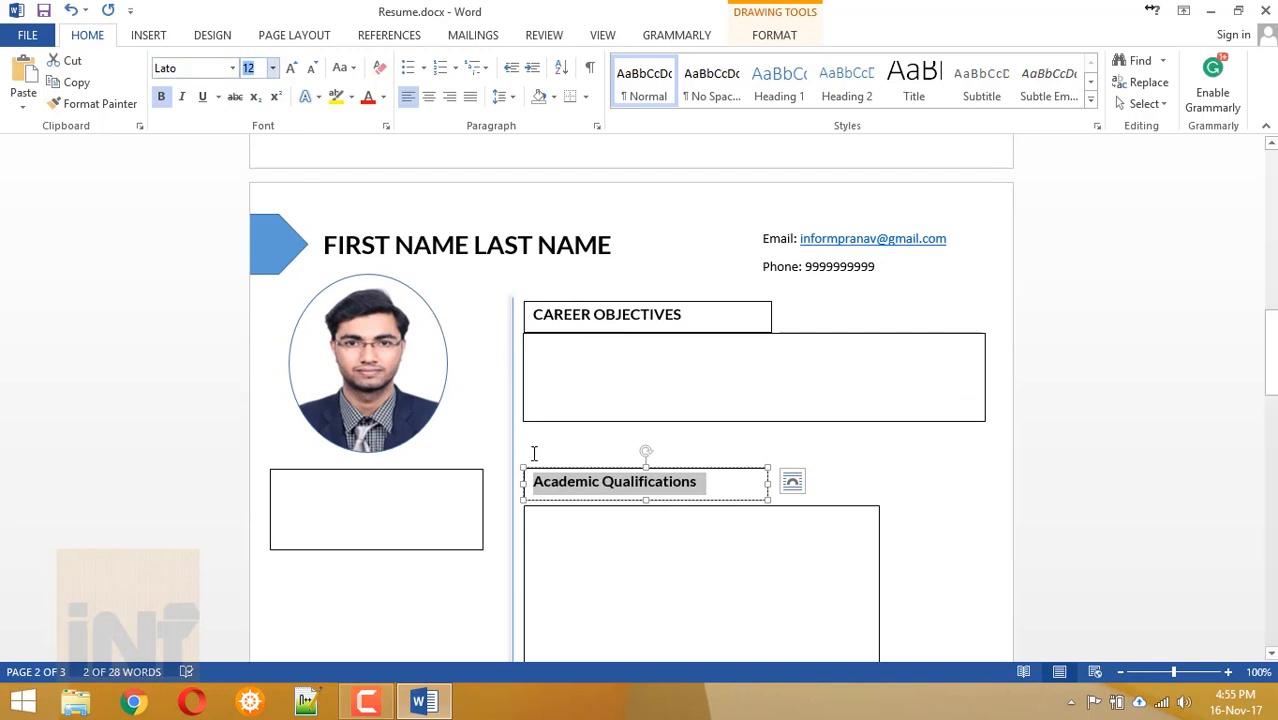
left_click(340, 67)
left_click(360, 131)
left_click(570, 577)
Copy Work Experience from the page 1 list into the third heading box.
scroll(557, 504, "up", 3)
scroll(337, 300, "up", 12)
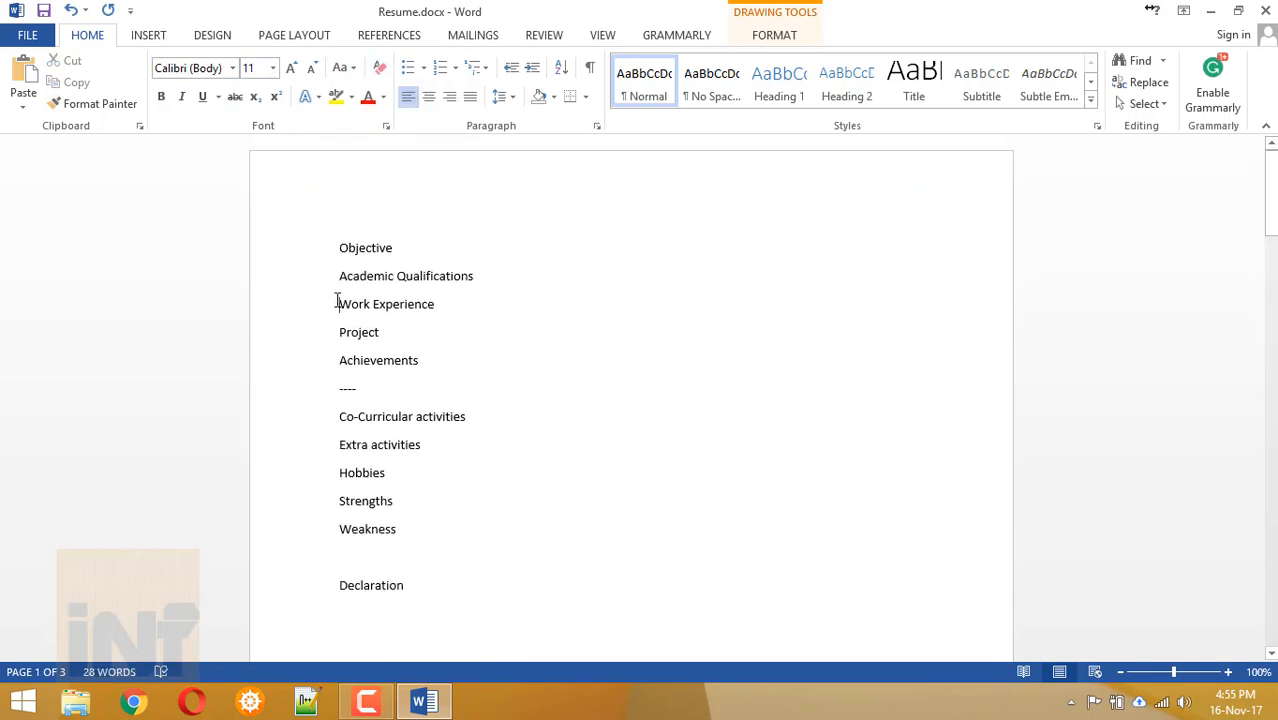
left_click_drag(337, 302, 442, 308)
key("ctrl+c")
scroll(590, 471, "down", 15)
left_click(580, 476)
key("ctrl+v")
Format the WORK EXPERIENCE heading as bold 12 pt Lato capitals.
key("ctrl+a")
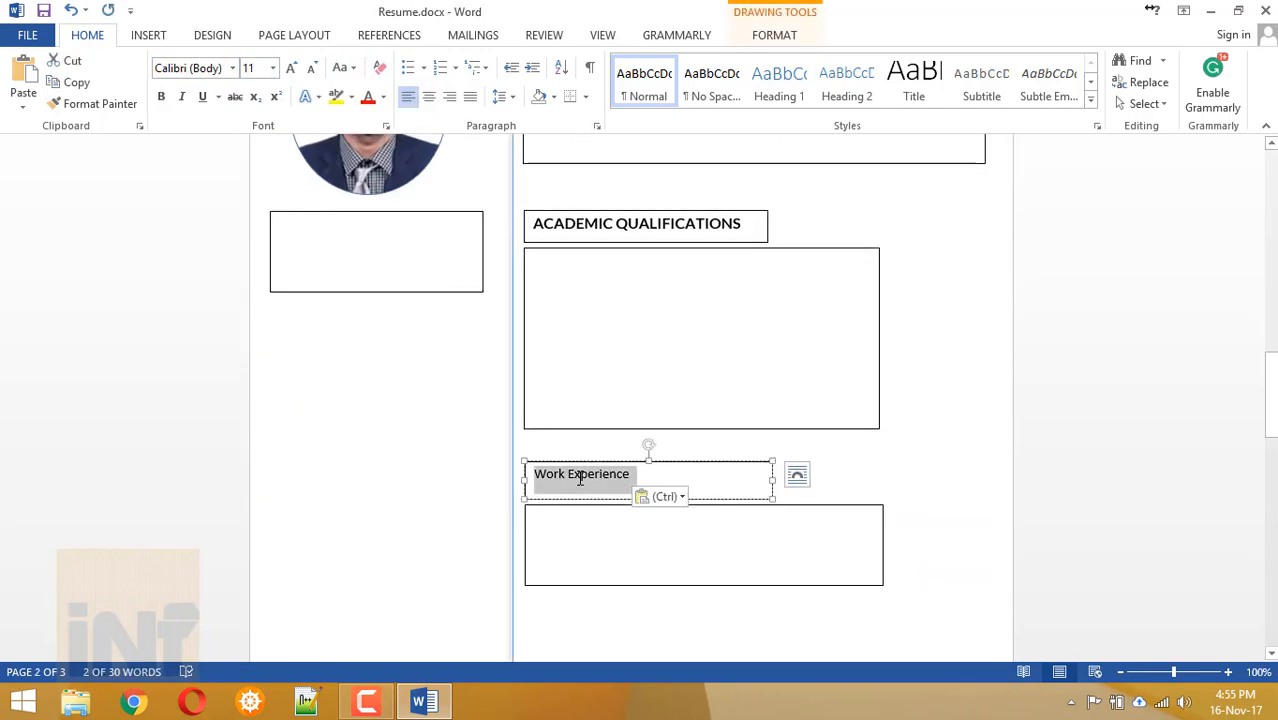
key("ctrl+b")
key("ctrl+shift+period")
left_click(188, 68)
type("Lato")
key("Return")
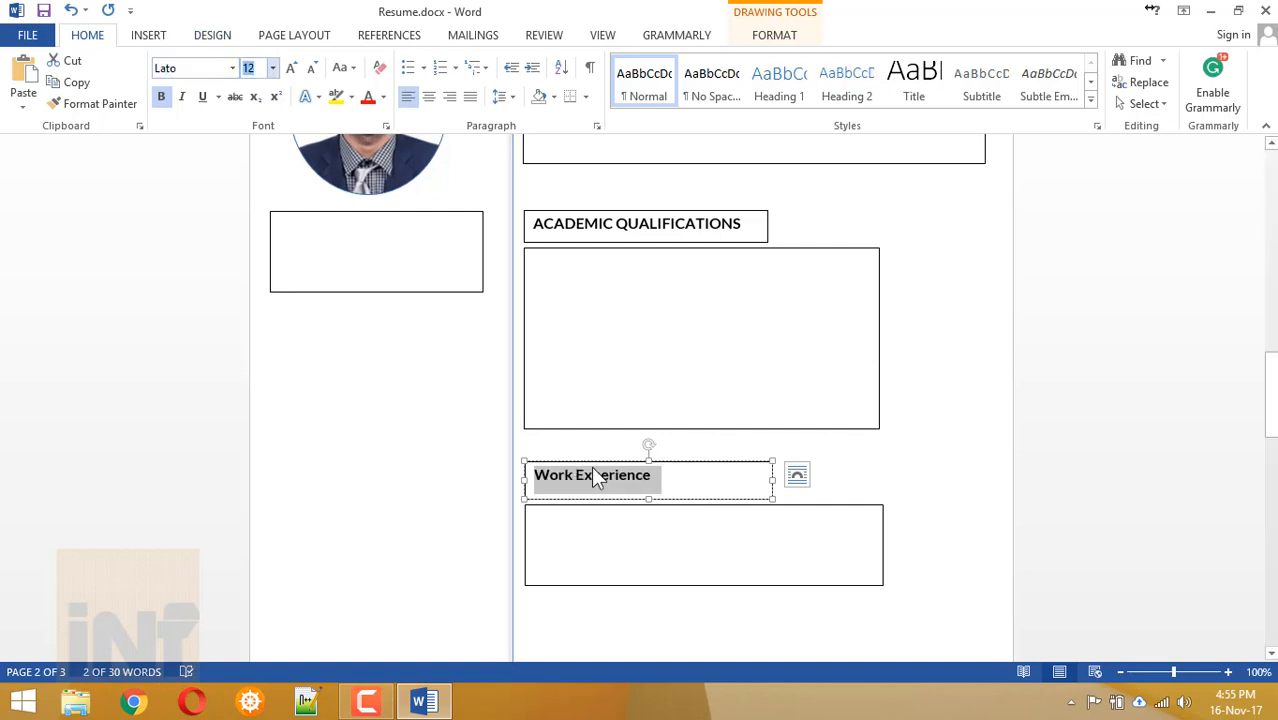
left_click(340, 67)
left_click(370, 134)
left_click(630, 565)
Select the word Project in the page 1 list.
scroll(608, 348, "up", 3)
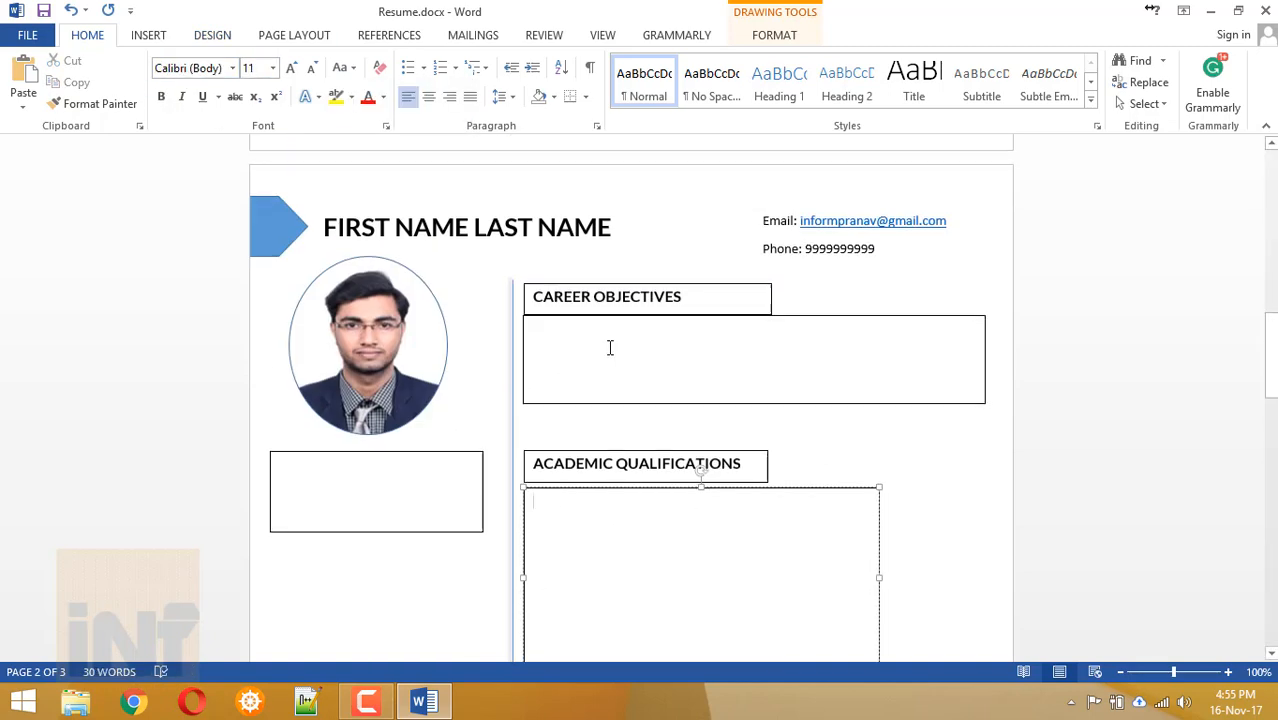
scroll(608, 348, "down", 6)
scroll(568, 274, "up", 10)
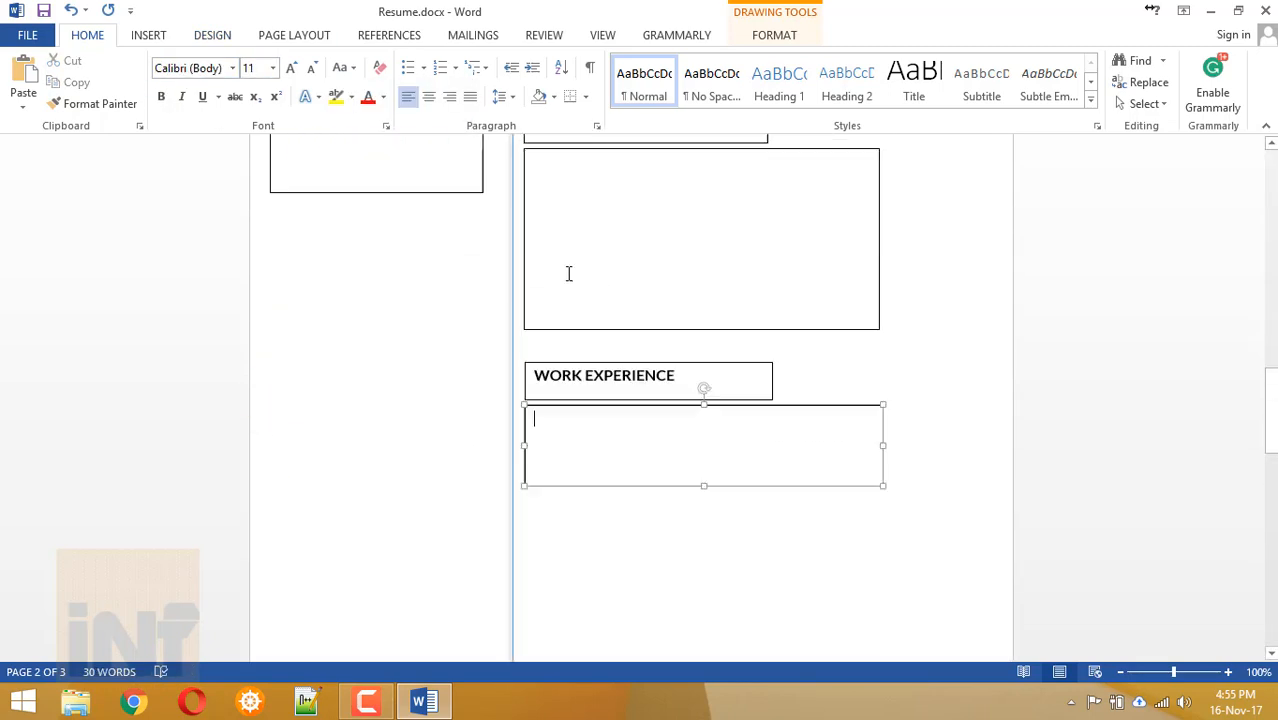
double_click(345, 314)
scroll(436, 370, "down", 10)
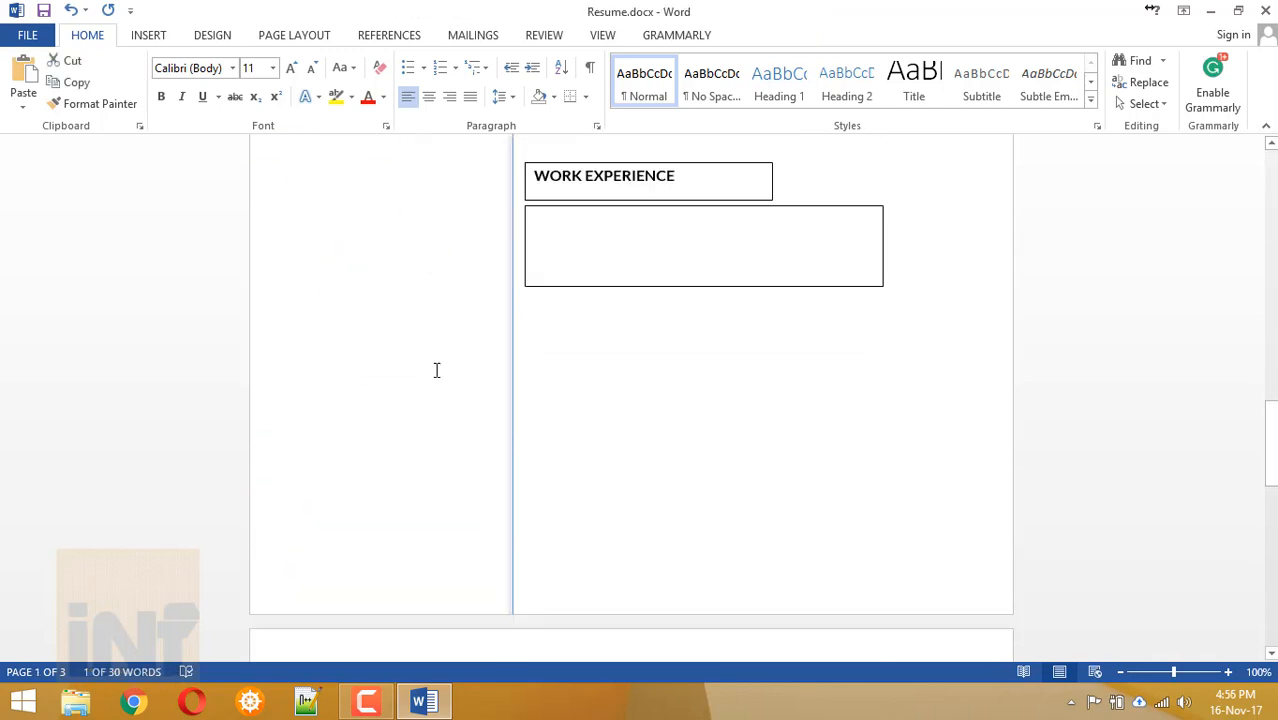
Duplicate the WORK EXPERIENCE box pair below it and retitle the copy PROJECTS in uppercase.
scroll(607, 388, "up", 3)
left_click(607, 388)
left_click(618, 402, "shift")
left_click_drag(618, 402, 699, 531)
triple_click(614, 549)
type("Pro")
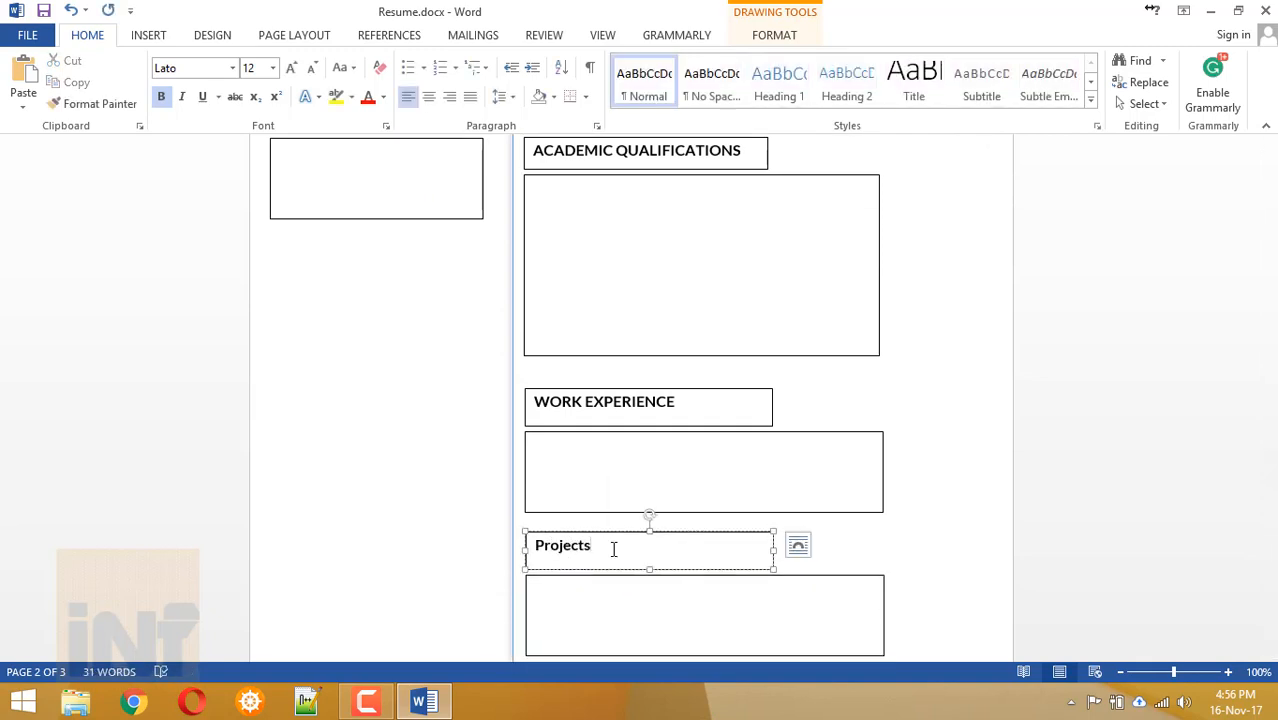
type("jects")
triple_click(614, 549)
left_click(342, 67)
left_click(365, 143)
left_click(585, 608)
scroll(587, 611, "down", 3)
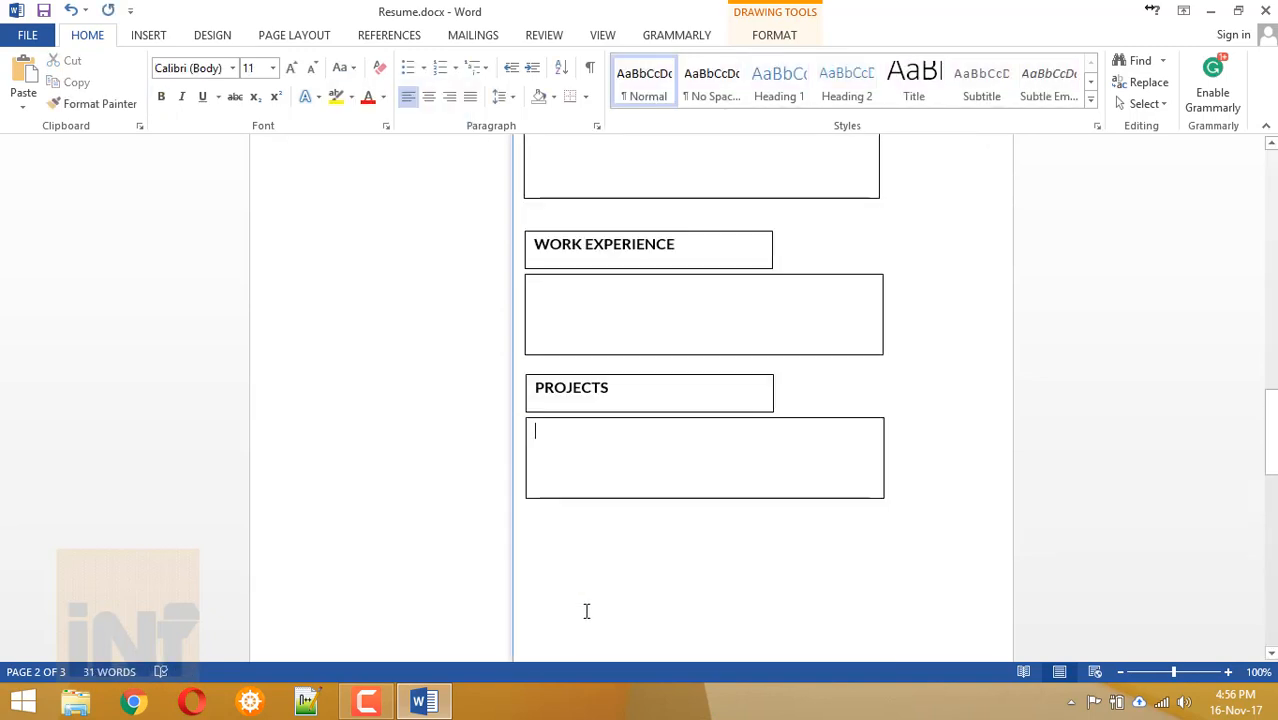
scroll(587, 611, "up", 3)
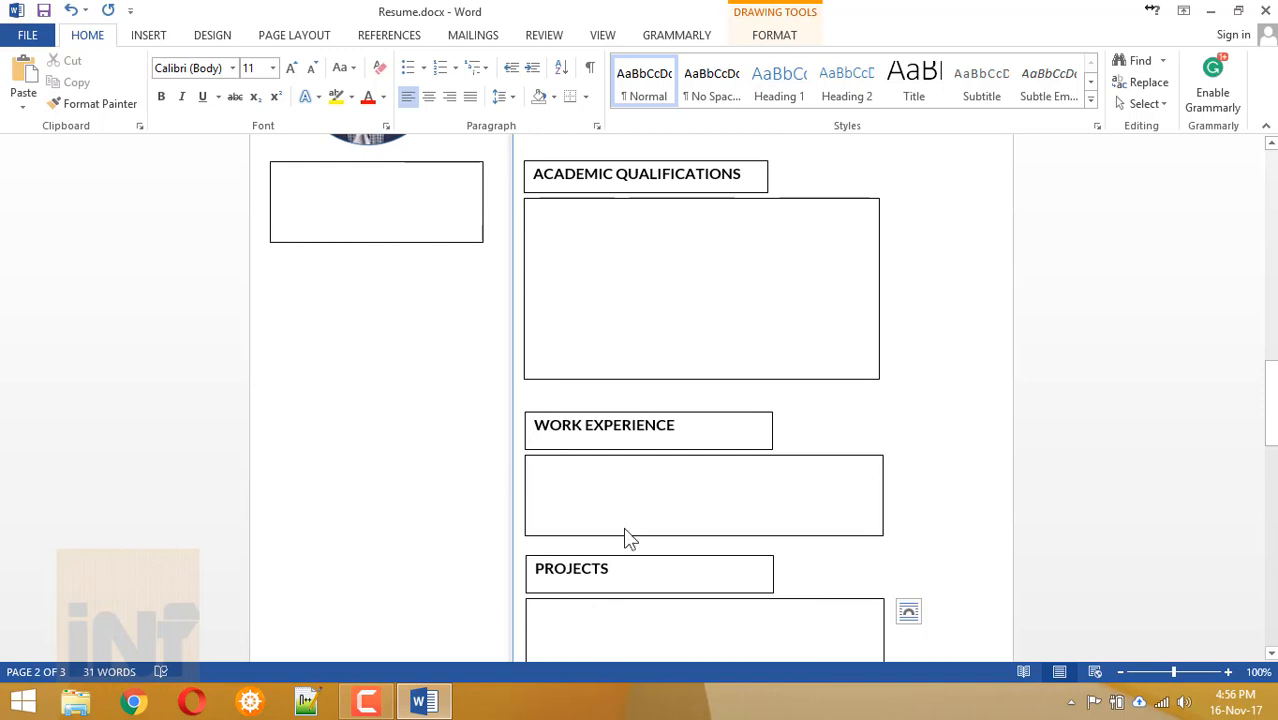
Move the PROJECTS heading and its empty box further down the page.
left_click(781, 205)
scroll(781, 203, "down", 10)
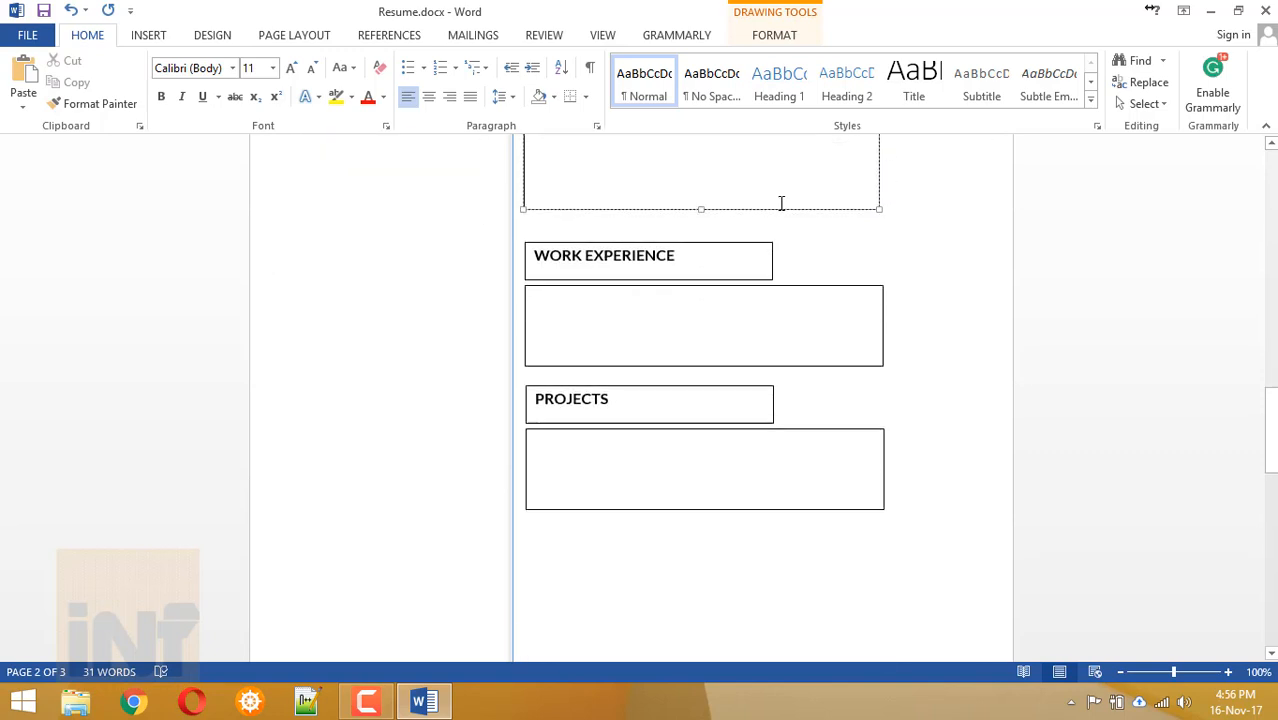
scroll(781, 203, "up", 7)
scroll(781, 203, "up", 4)
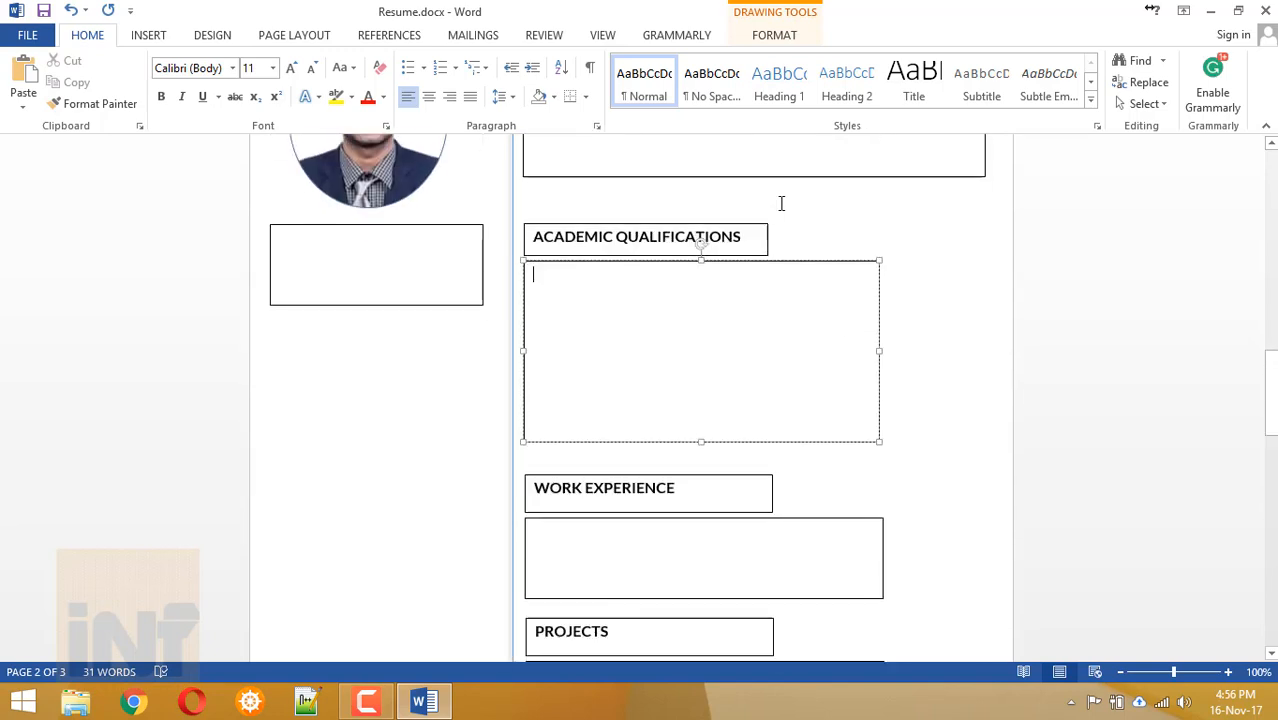
scroll(781, 203, "down", 6)
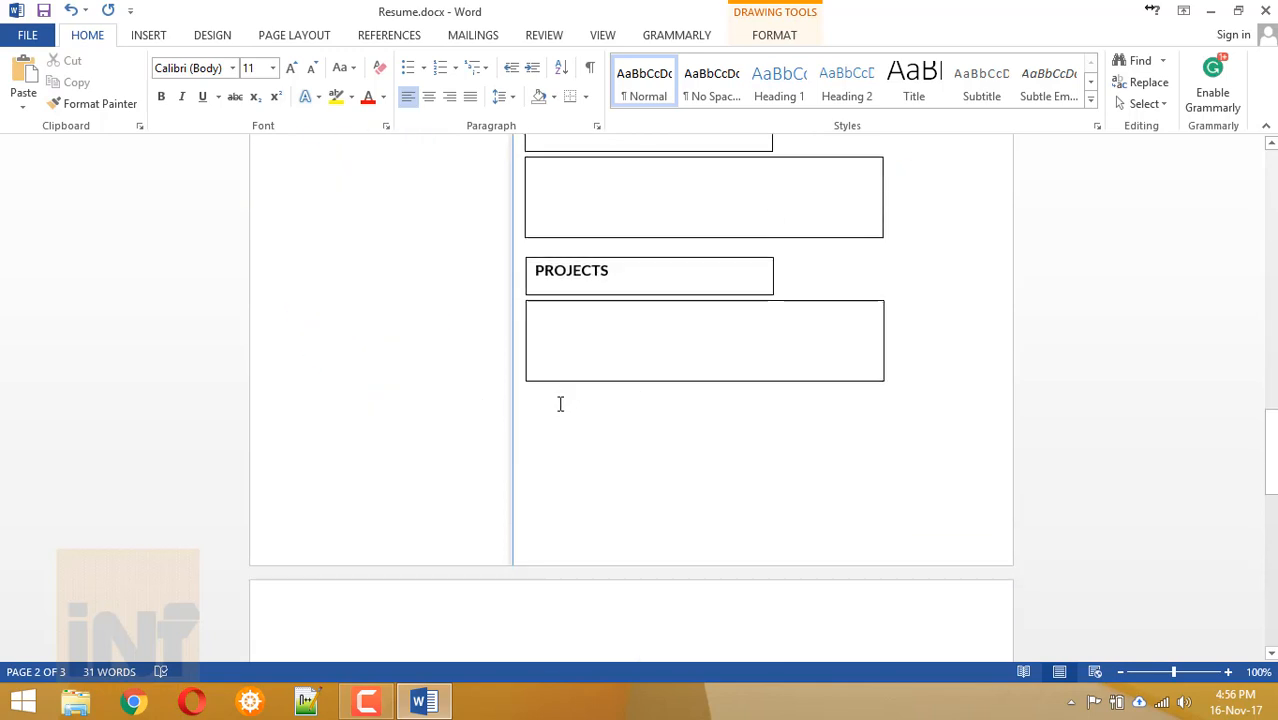
scroll(568, 342, "up", 6)
scroll(582, 442, "down", 5)
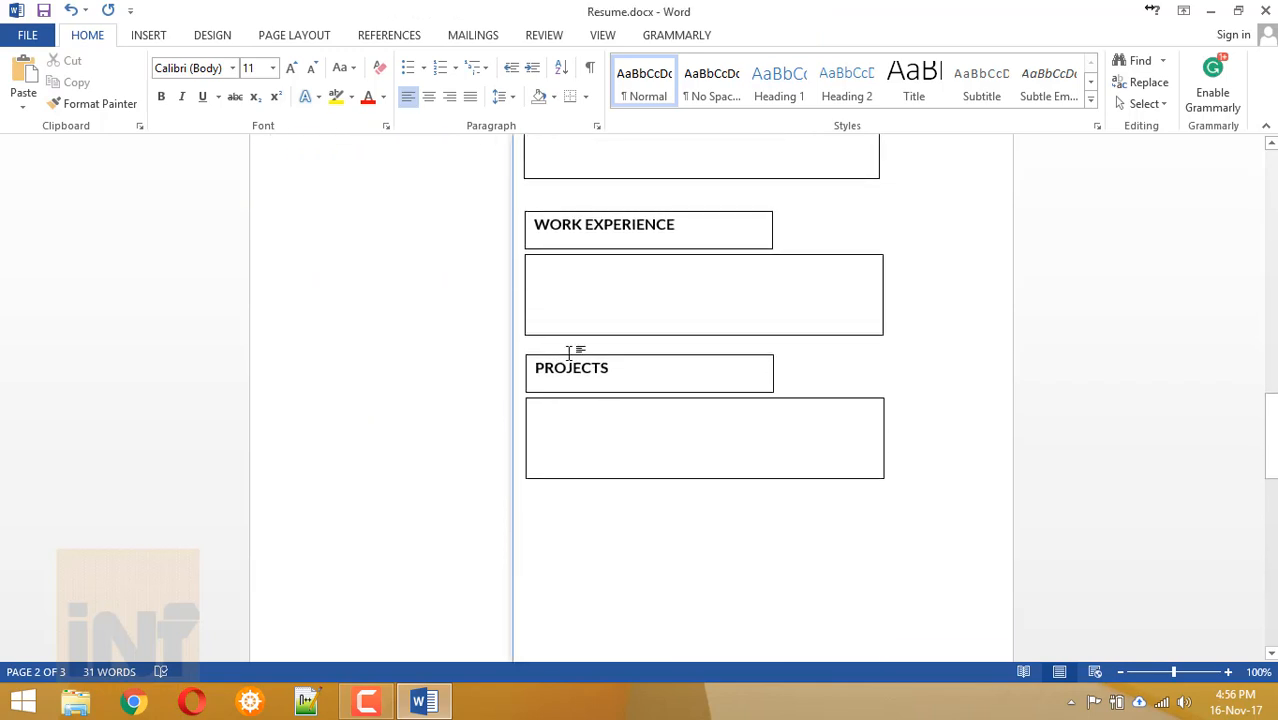
left_click(569, 356)
left_click(568, 410)
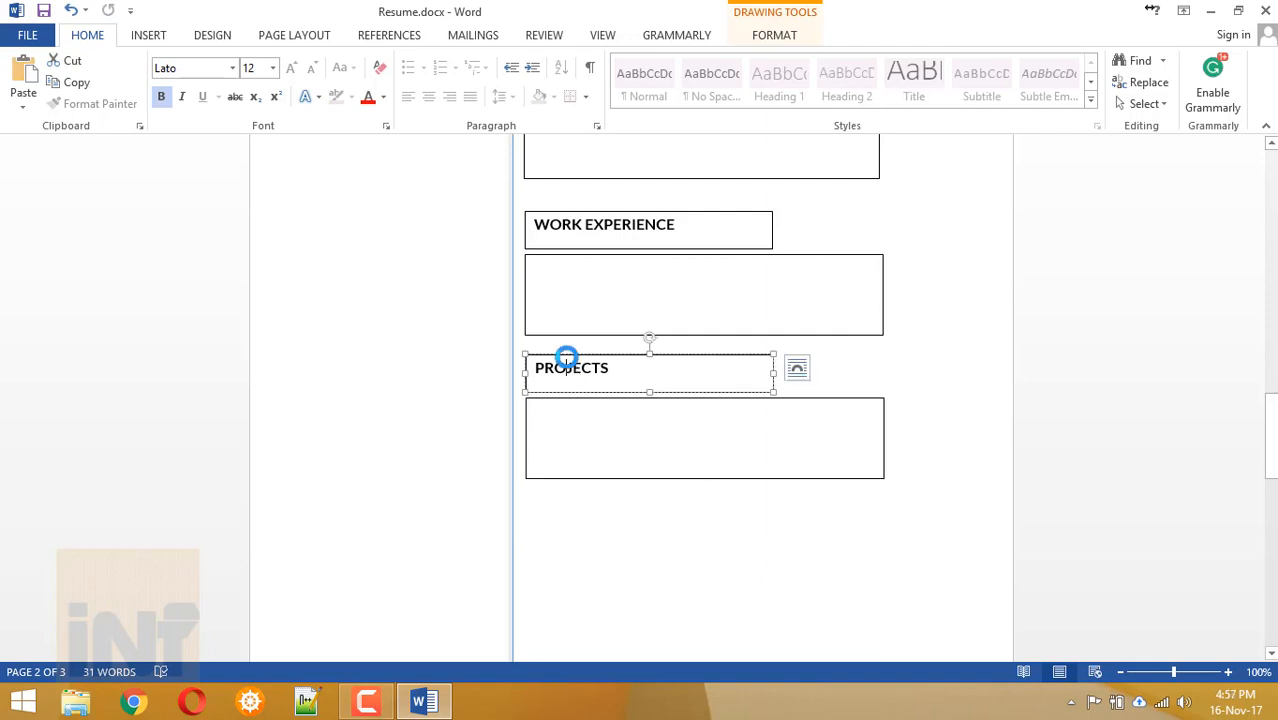
left_click(566, 366)
left_click(552, 410, "shift")
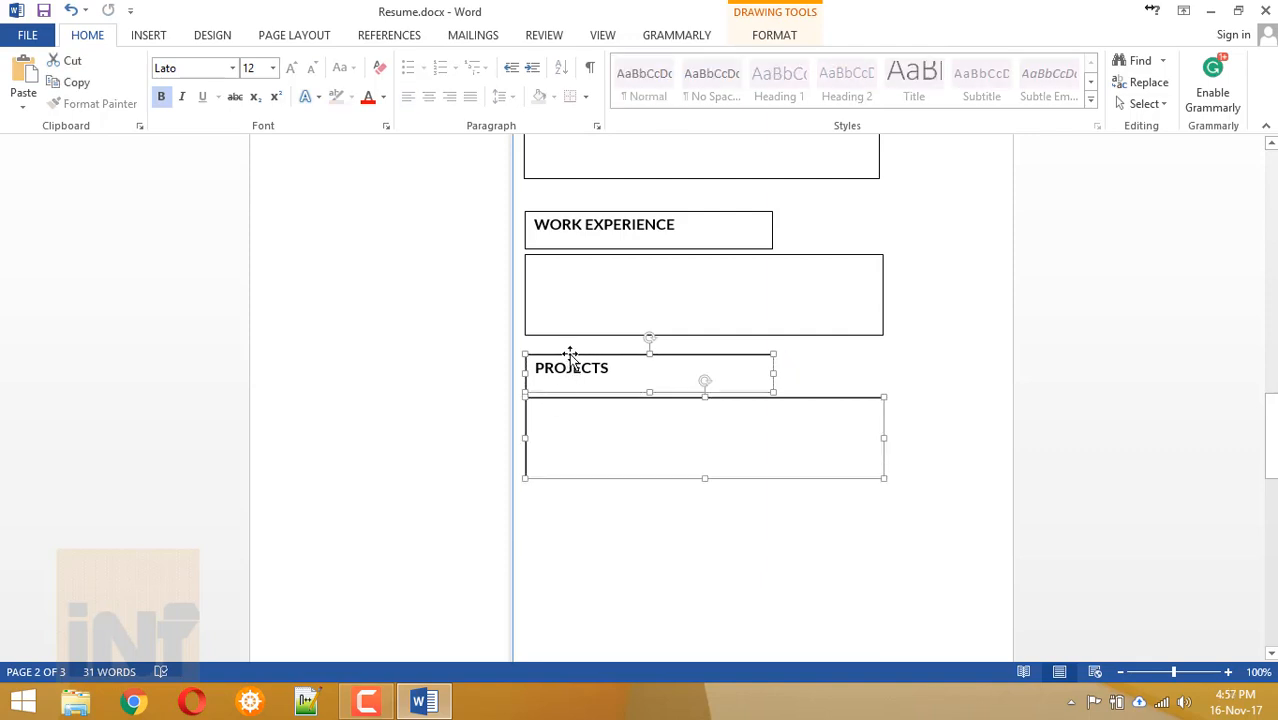
left_click_drag(569, 353, 576, 521)
Nudge the WORK EXPERIENCE boxes up slightly and paste a copy of them.
left_click(585, 225)
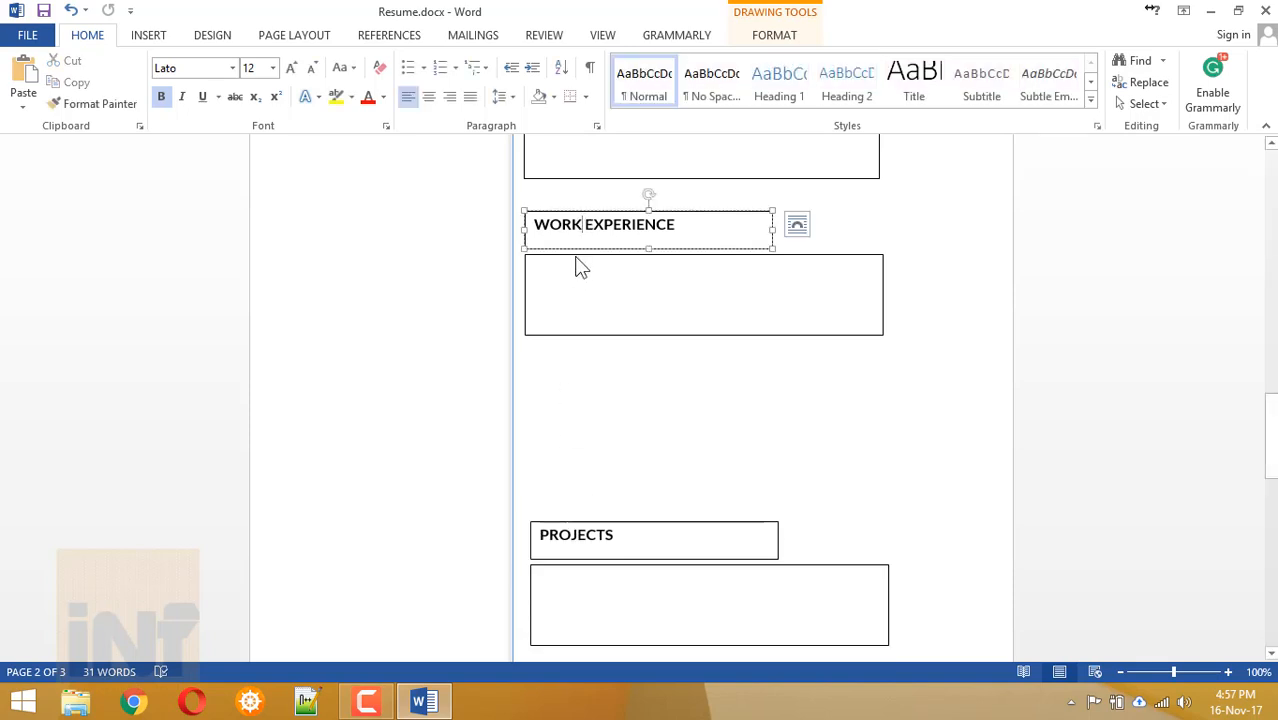
left_click(580, 265, "shift")
left_click_drag(573, 211, 572, 200)
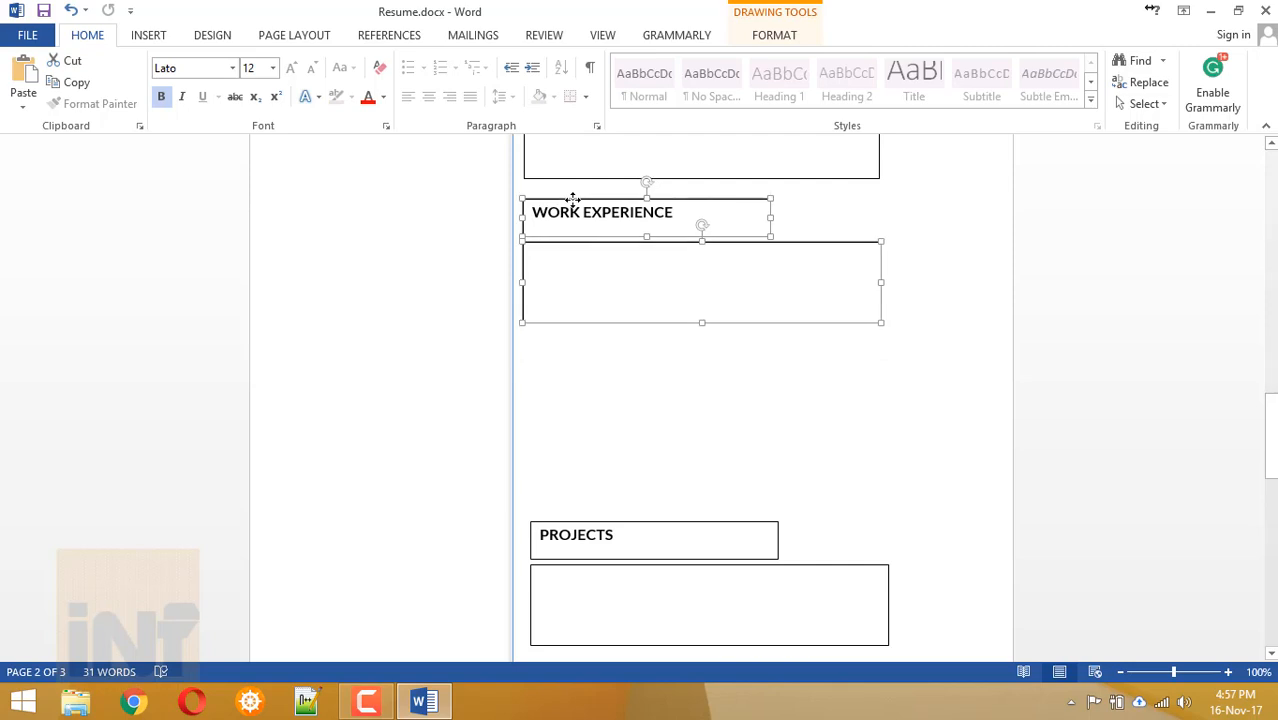
left_click(568, 391)
scroll(621, 389, "up", 7)
scroll(621, 389, "down", 5)
scroll(548, 549, "down", 4)
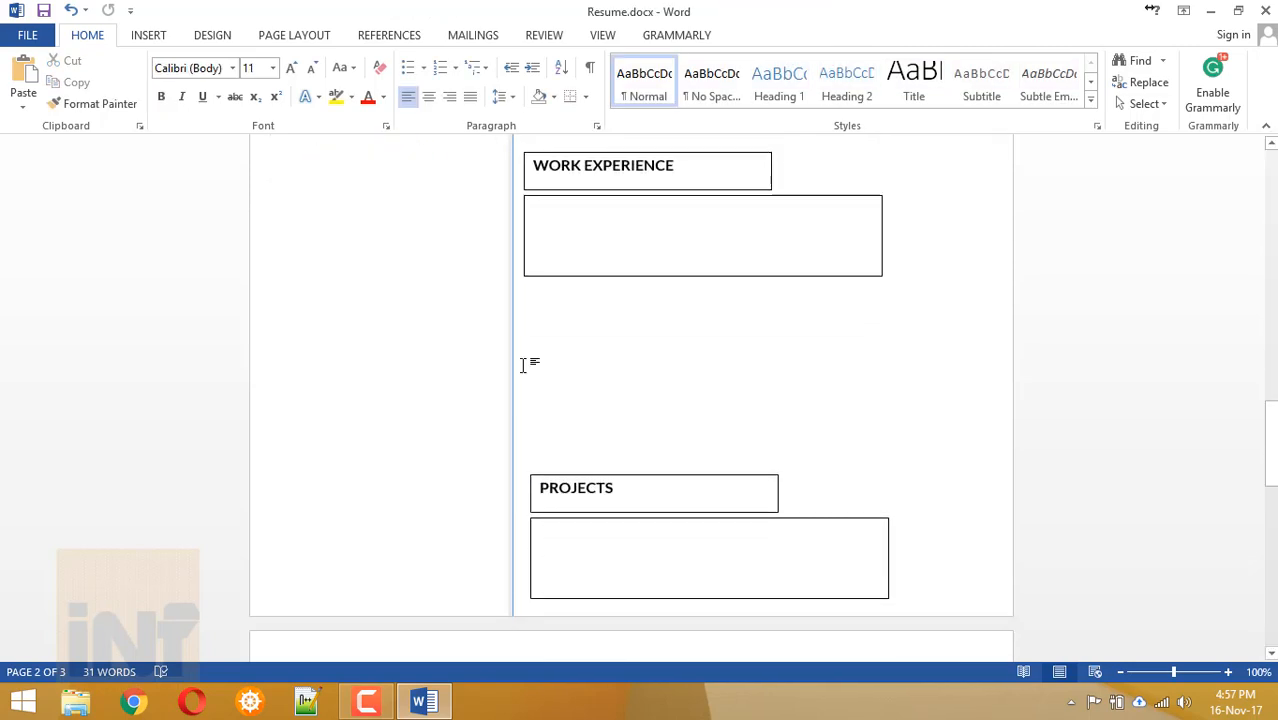
key("ctrl+v")
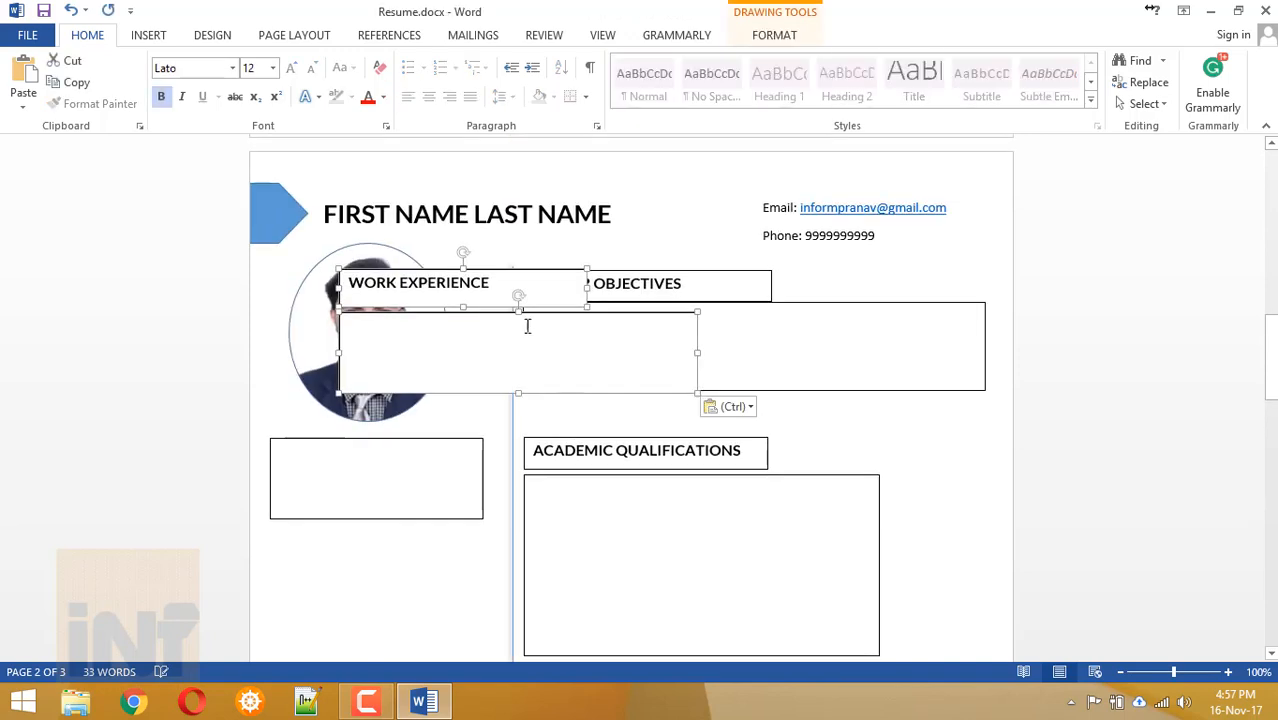
Place the pasted box pair below WORK EXPERIENCE and retitle it SKILLS.
left_click_drag(512, 272, 697, 578)
triple_click(653, 586)
type("SKILLS")
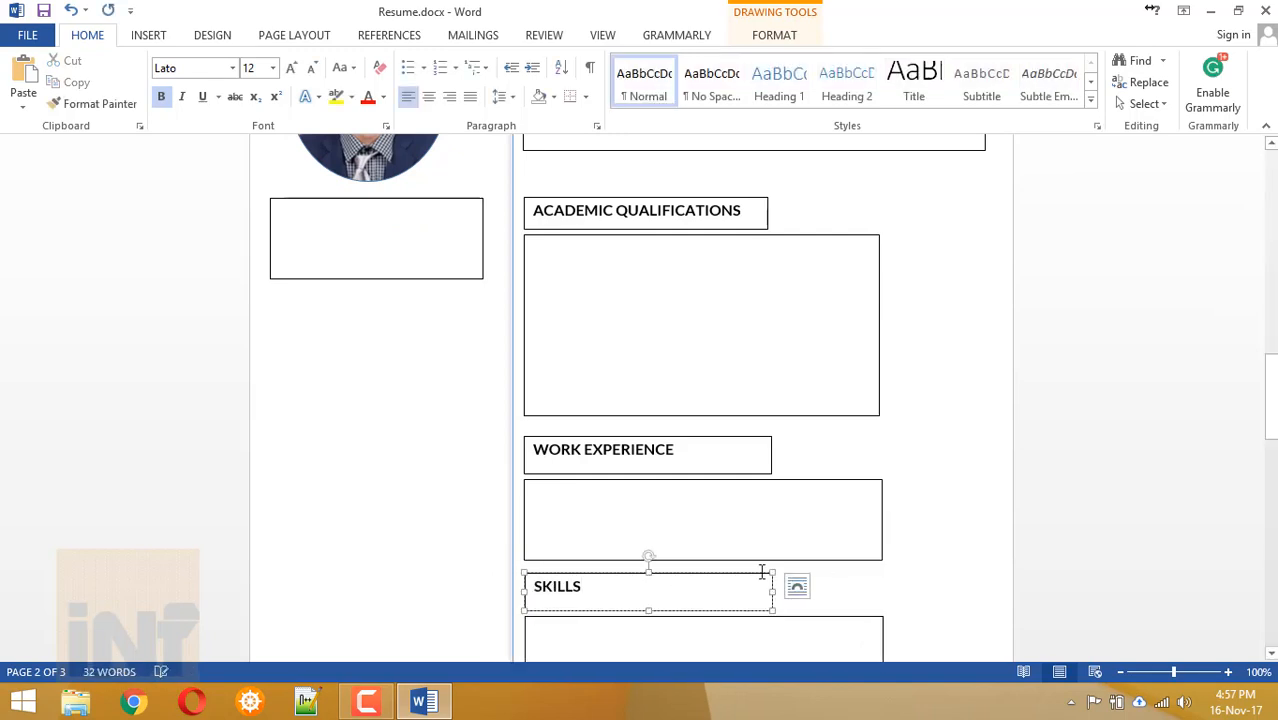
left_click(853, 591)
Shift the PROJECTS heading and its box slightly left to align beneath SKILLS.
scroll(853, 591, "down", 7)
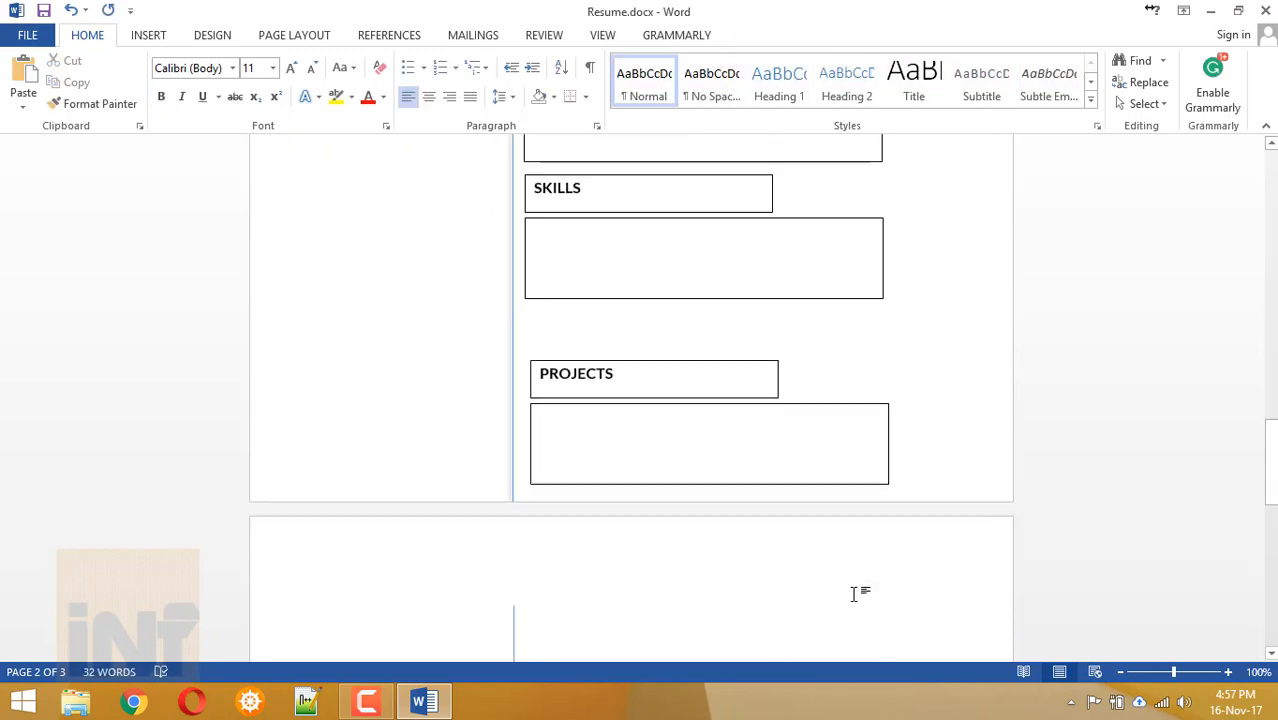
left_click(656, 347)
left_click_drag(653, 348, 635, 391)
left_click(633, 389)
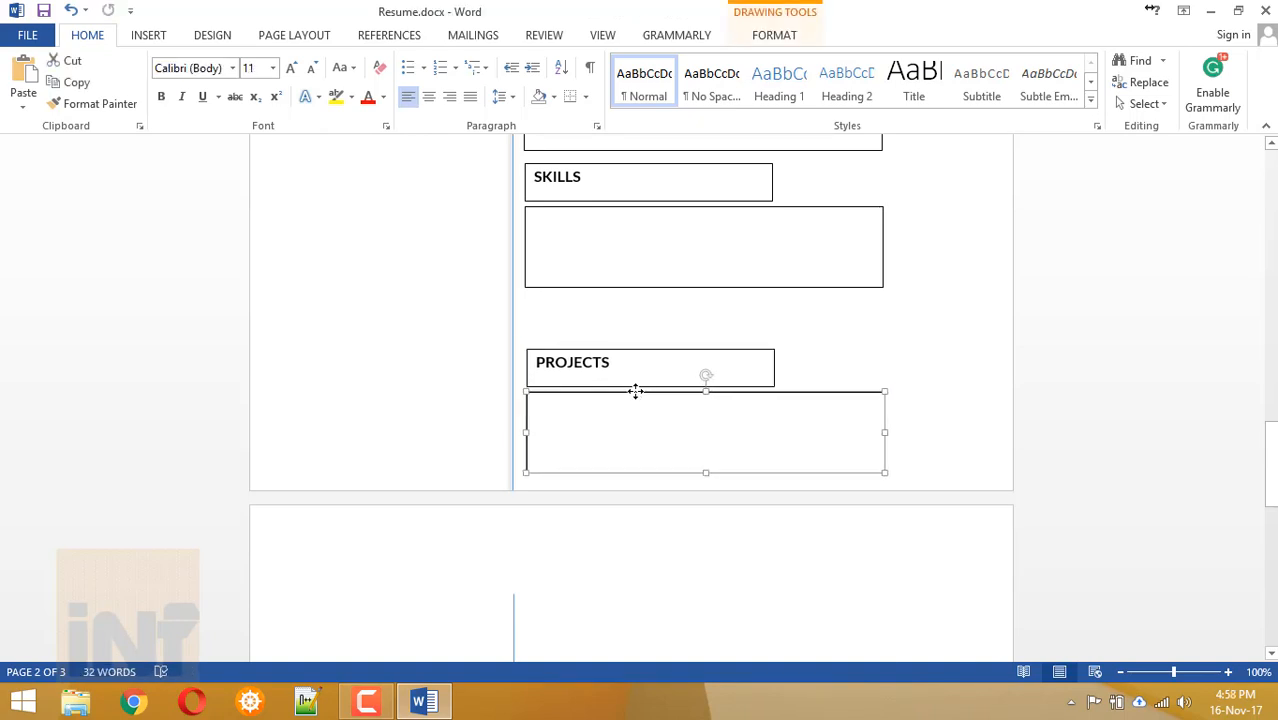
left_click(641, 534)
scroll(644, 550, "up", 10)
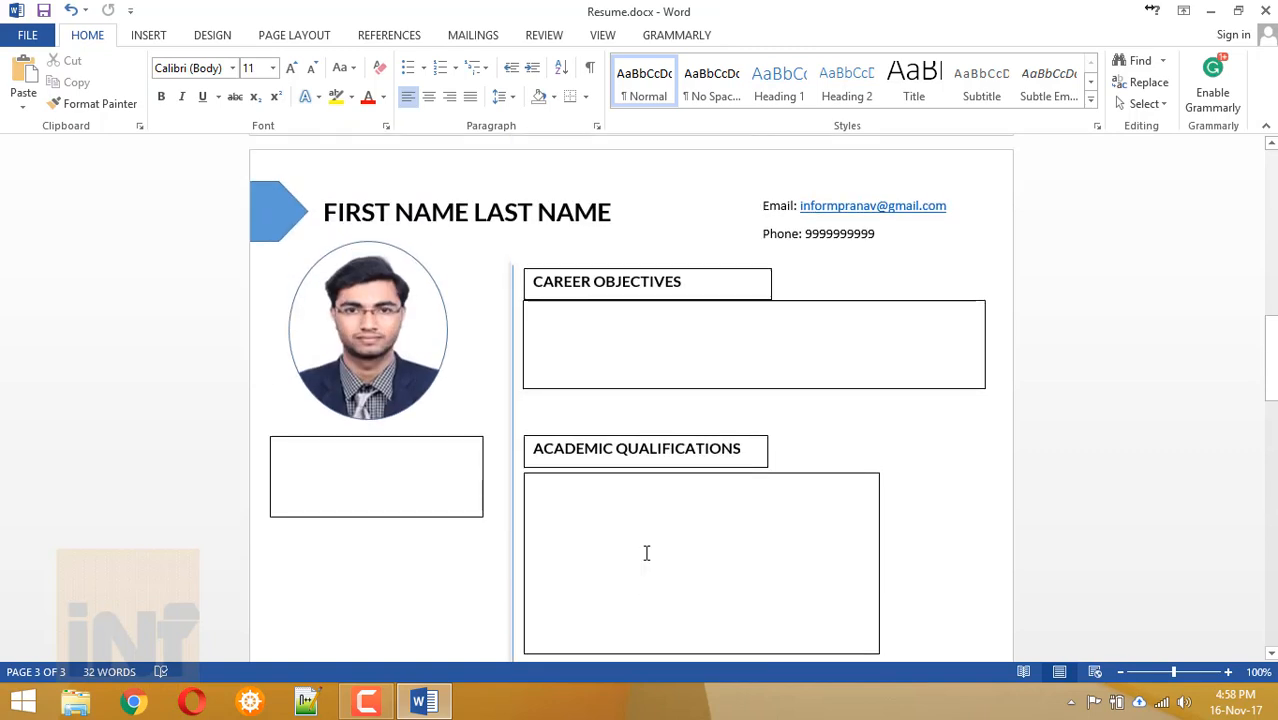
scroll(646, 553, "down", 4)
scroll(645, 550, "down", 2)
scroll(377, 331, "up", 3)
left_click(378, 330)
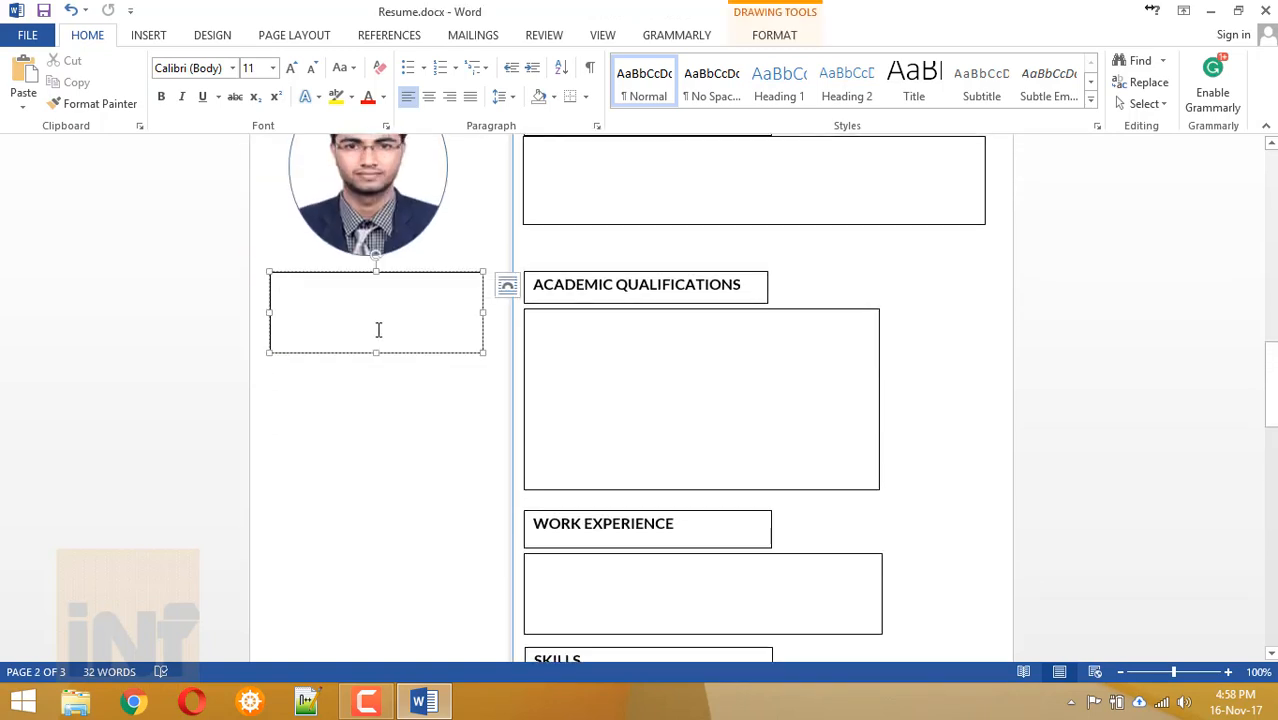
Make the personal-details box under the photo taller and add an Address line after Nationality.
scroll(376, 331, "up", 3)
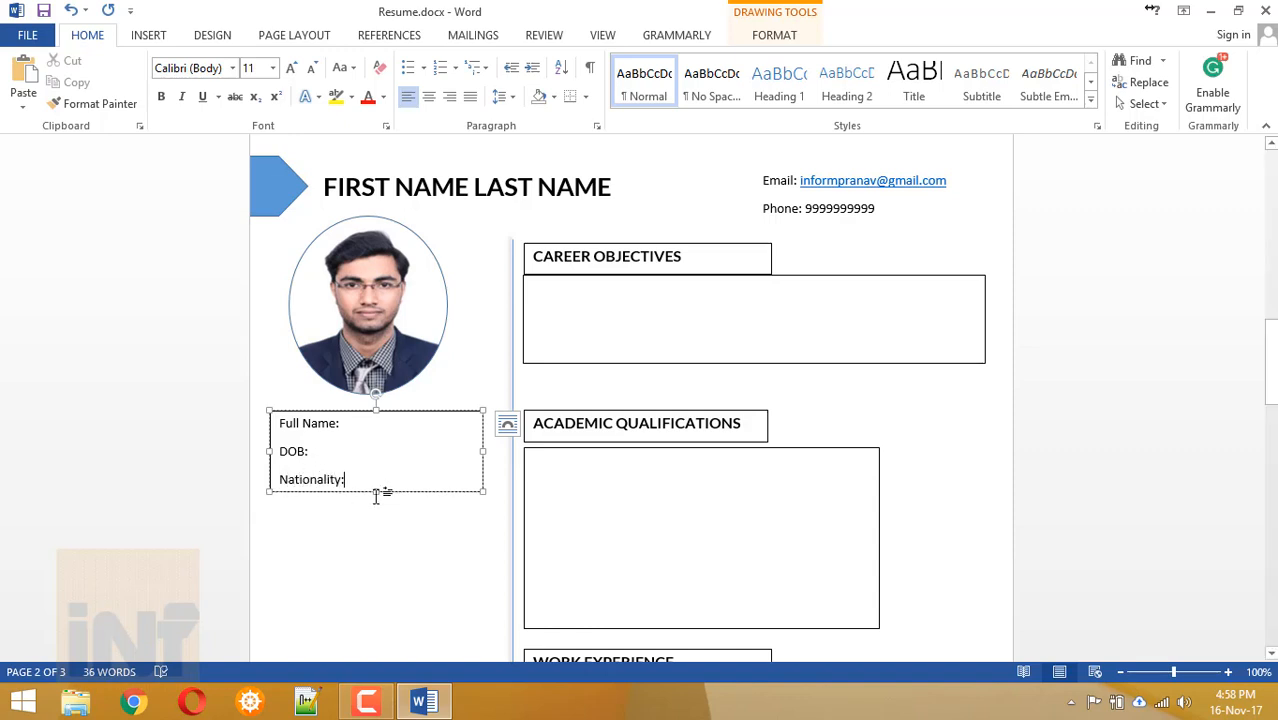
left_click_drag(374, 492, 373, 539)
left_click(344, 478)
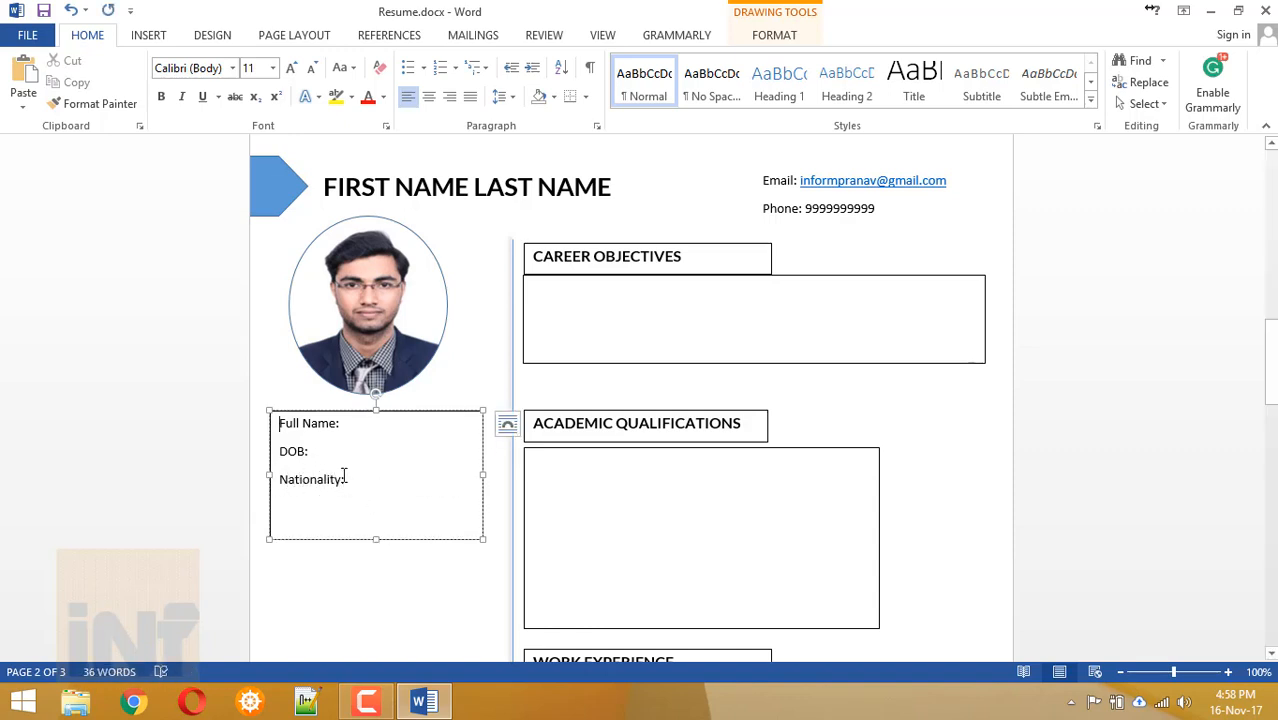
key("Return")
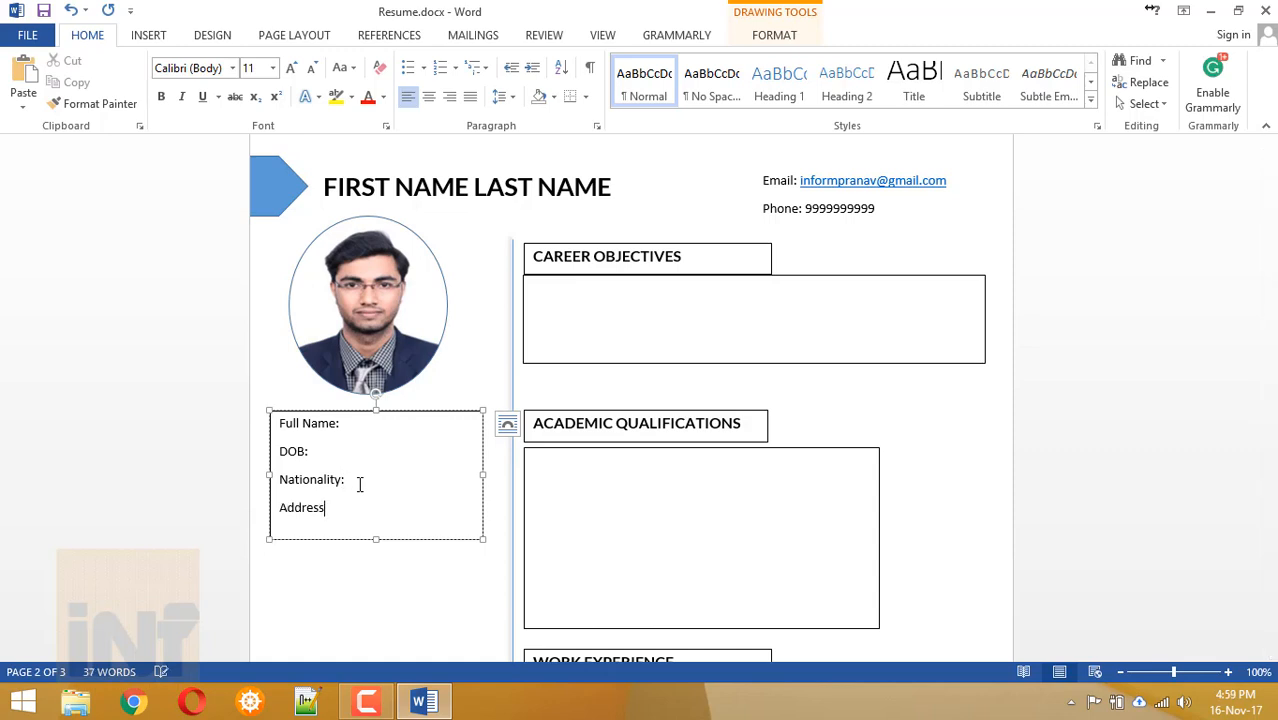
left_click_drag(375, 540, 376, 555)
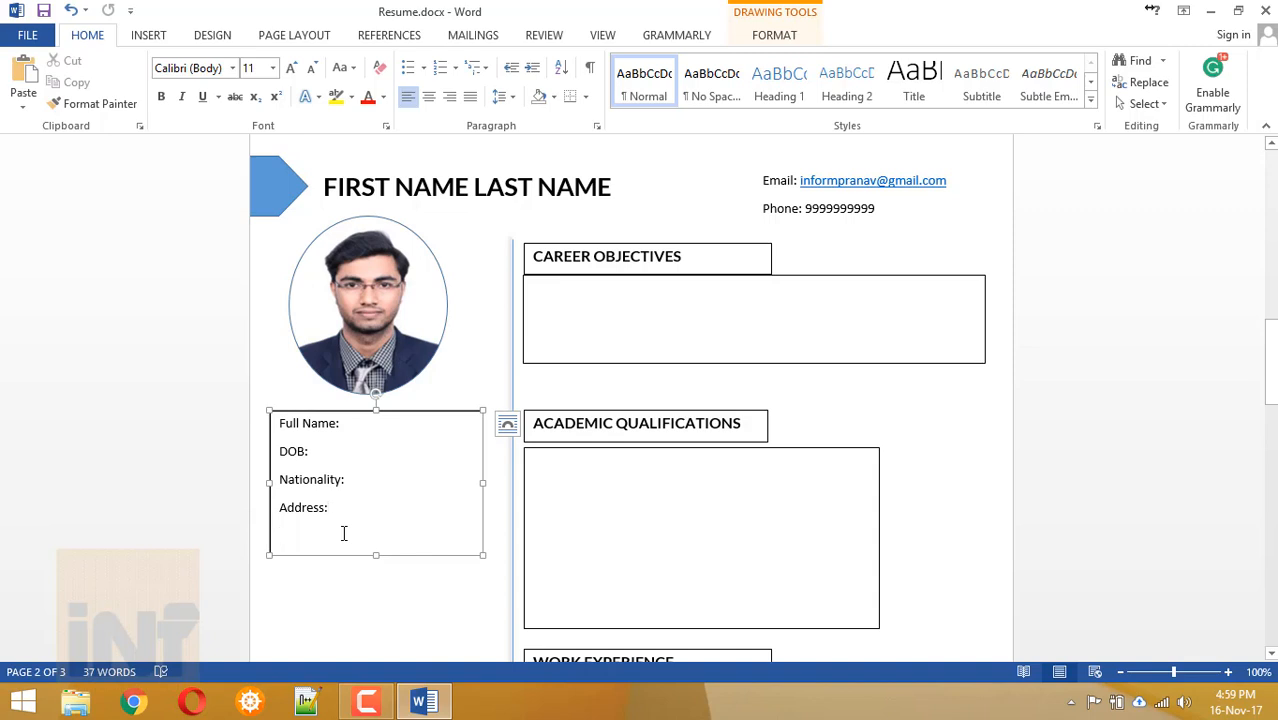
scroll(344, 533, "down", 4)
left_click(289, 361)
left_click(382, 469)
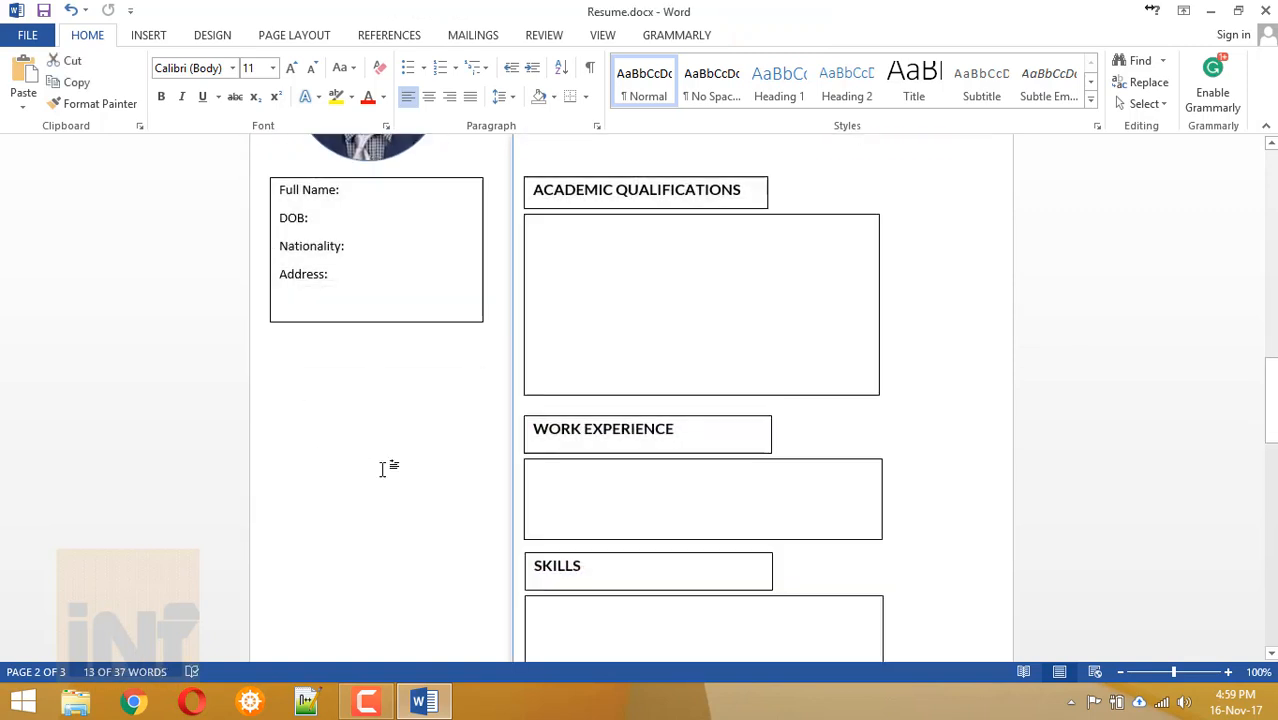
scroll(382, 469, "down", 5)
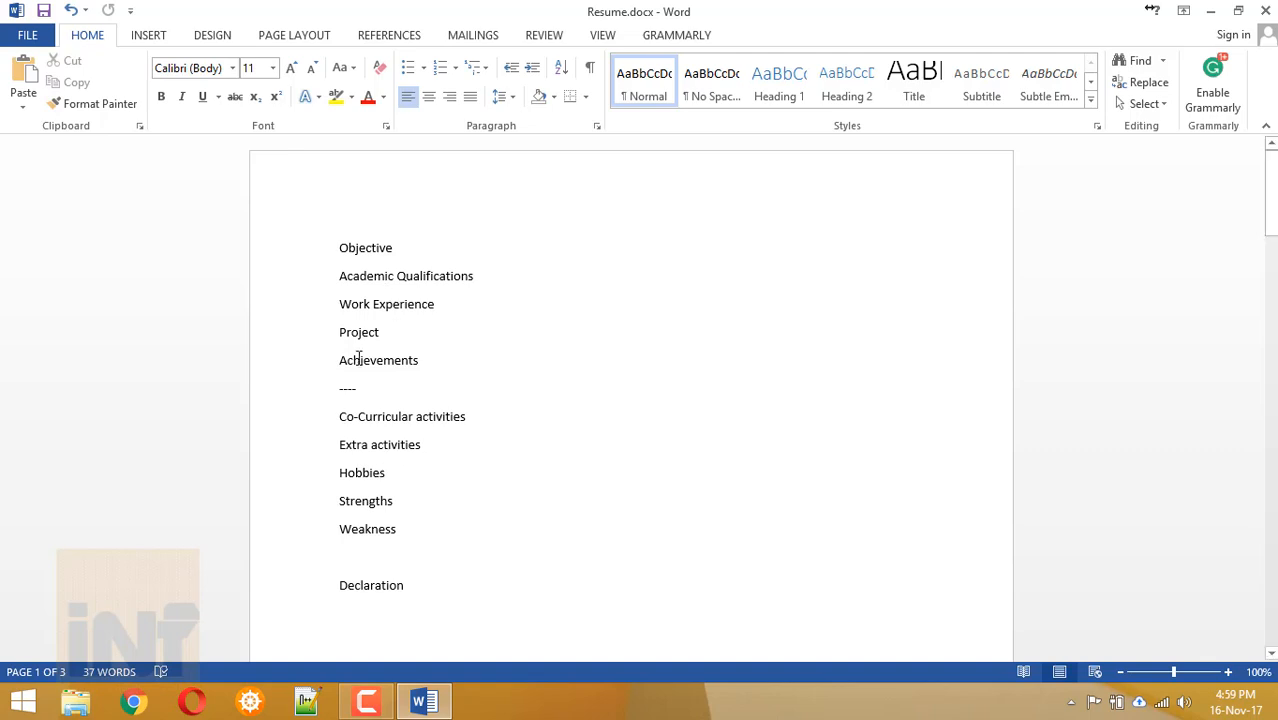
left_click_drag(341, 364, 431, 358)
scroll(431, 358, "down", 15)
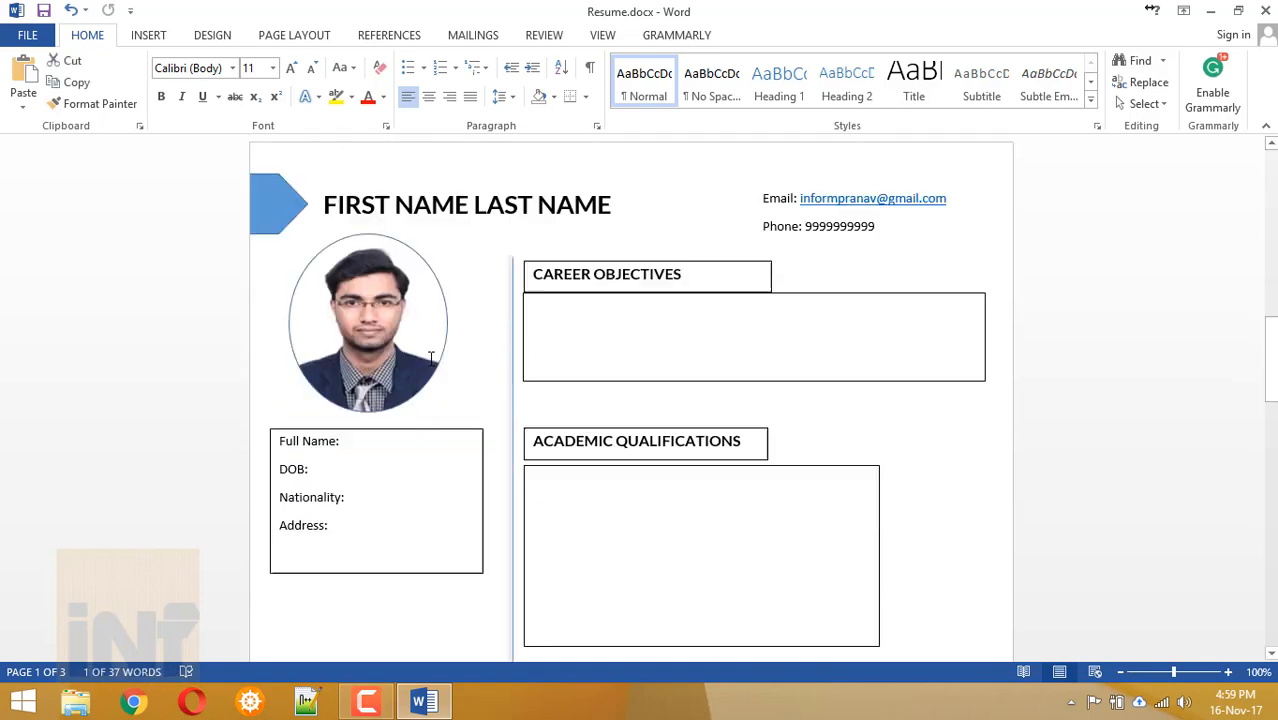
scroll(431, 358, "up", 2)
scroll(431, 358, "down", 10)
scroll(431, 358, "up", 20)
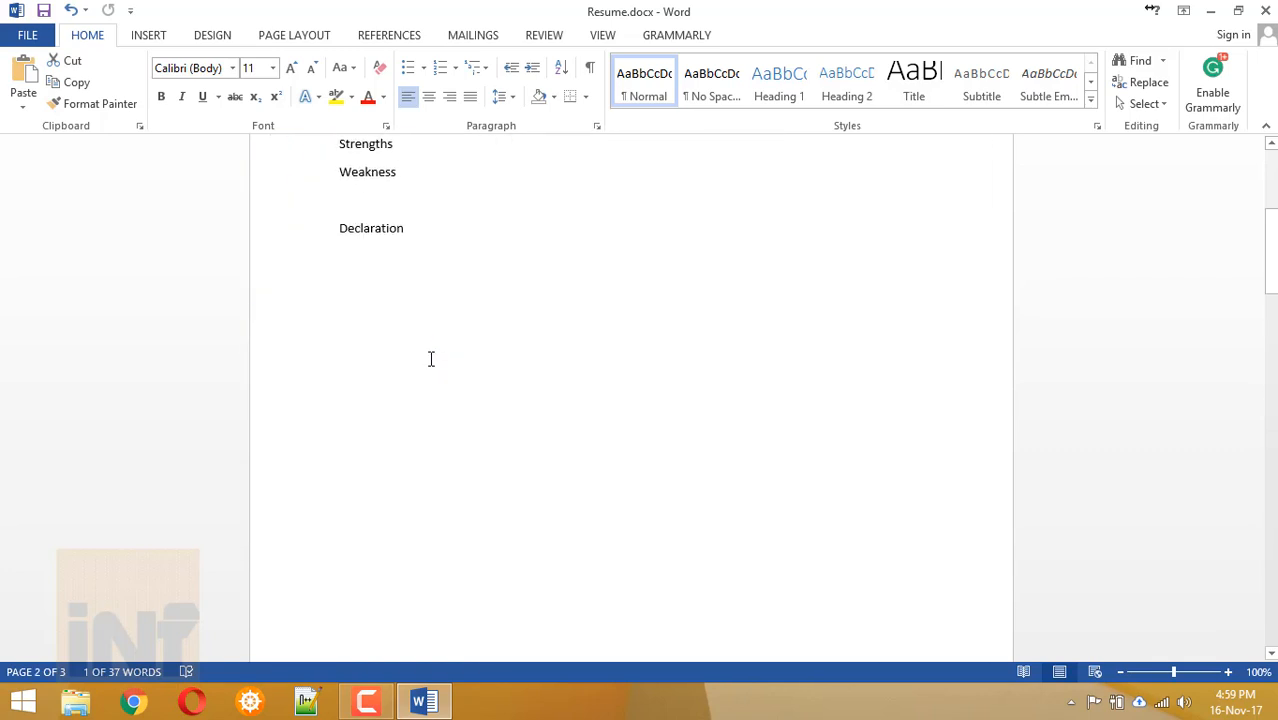
double_click(352, 264)
double_click(348, 291)
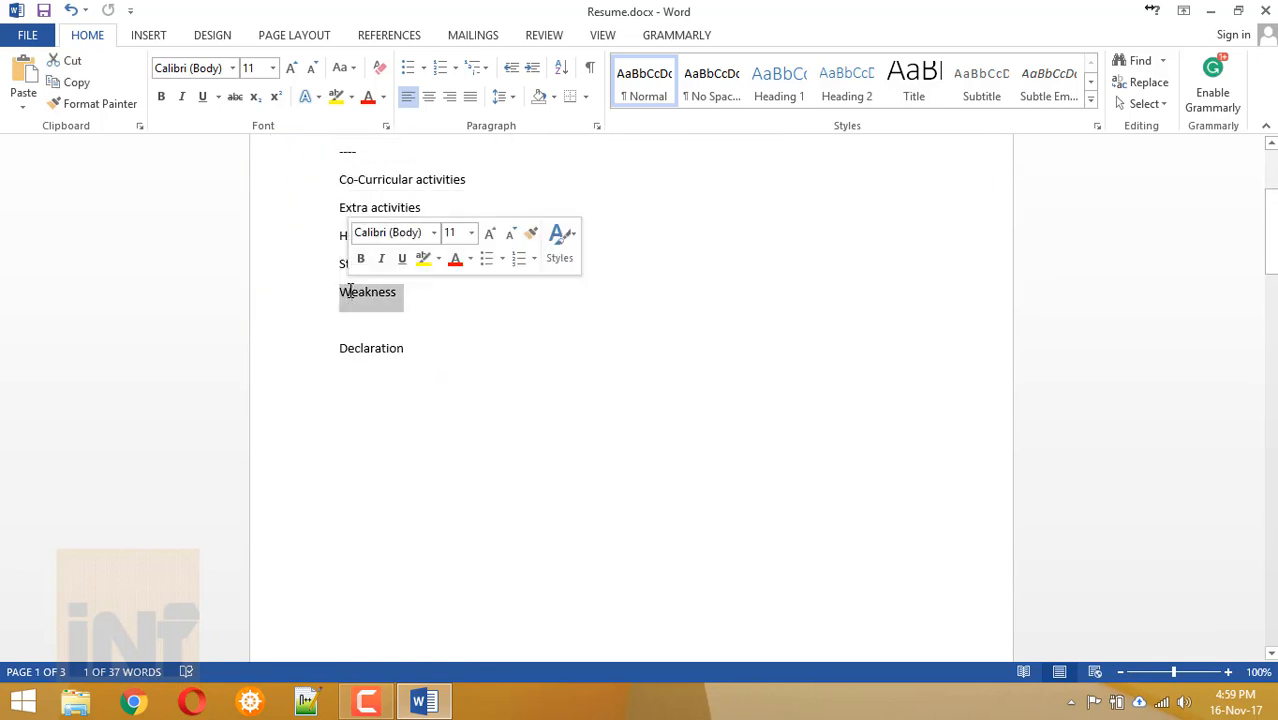
scroll(345, 285, "up", 1)
left_click(341, 278)
left_click_drag(383, 279, 447, 307)
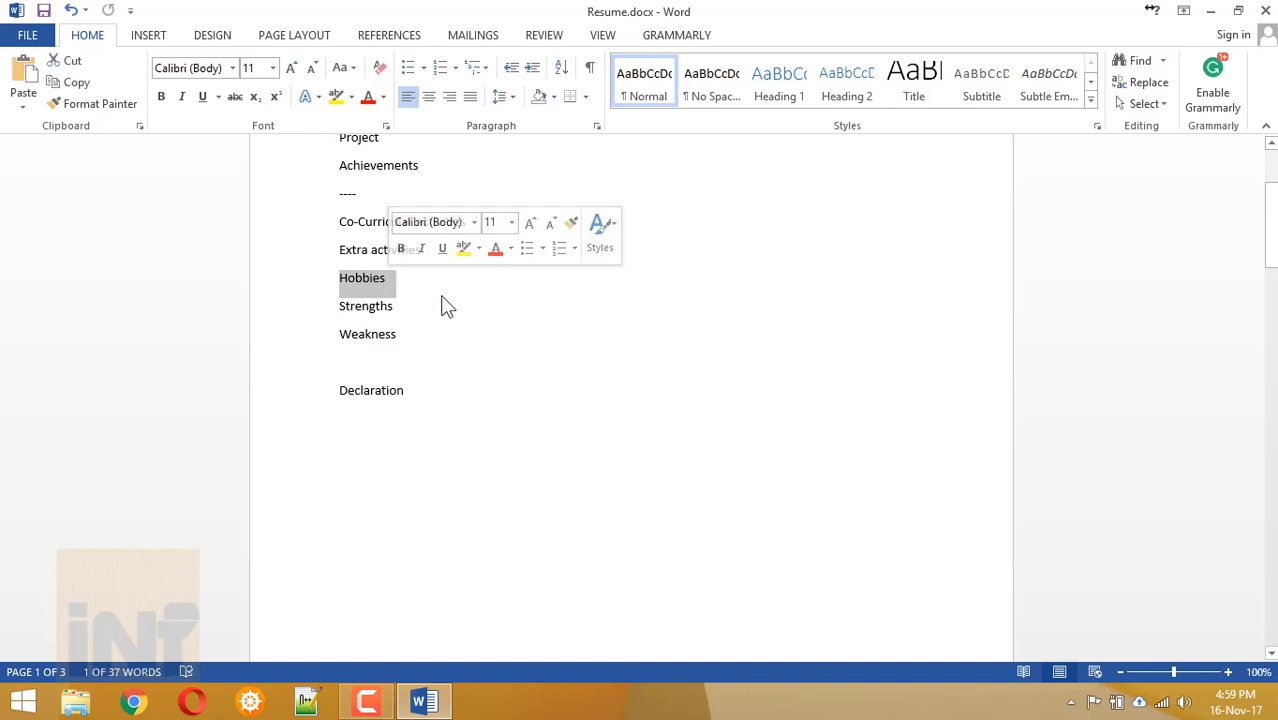
scroll(443, 302, "up", 1)
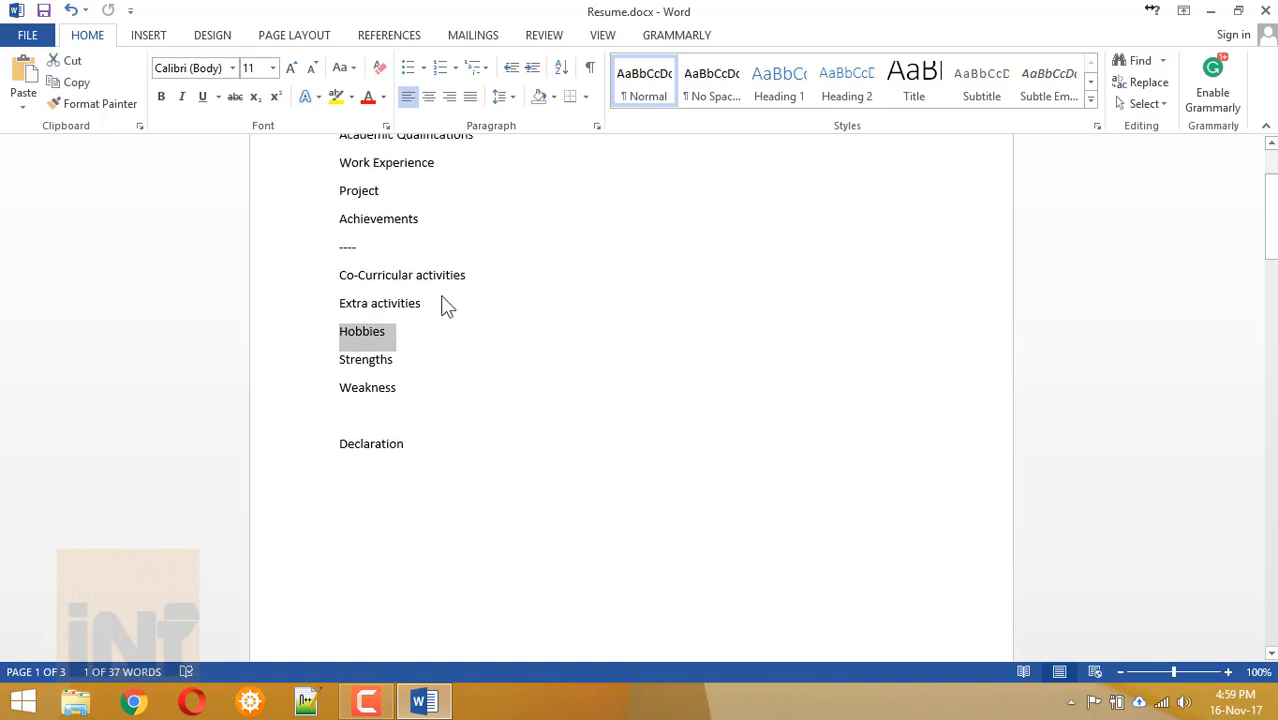
scroll(408, 277, "up", 1)
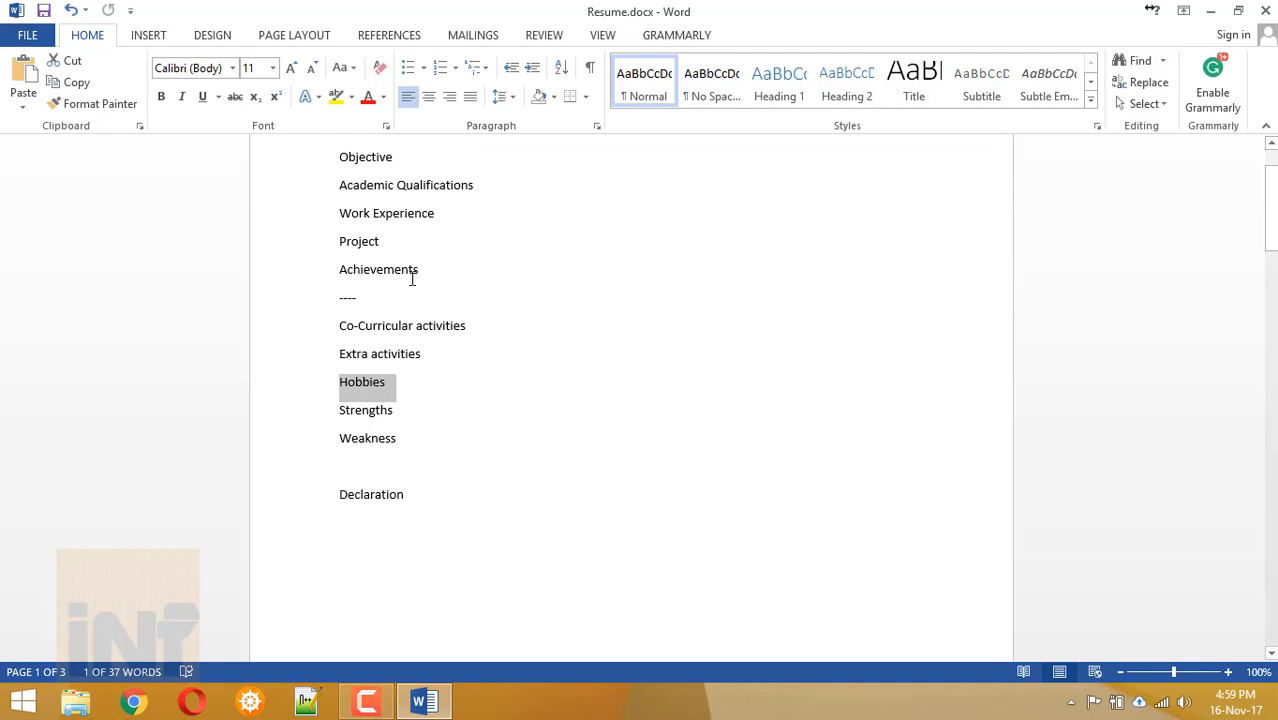
scroll(411, 279, "down", 12)
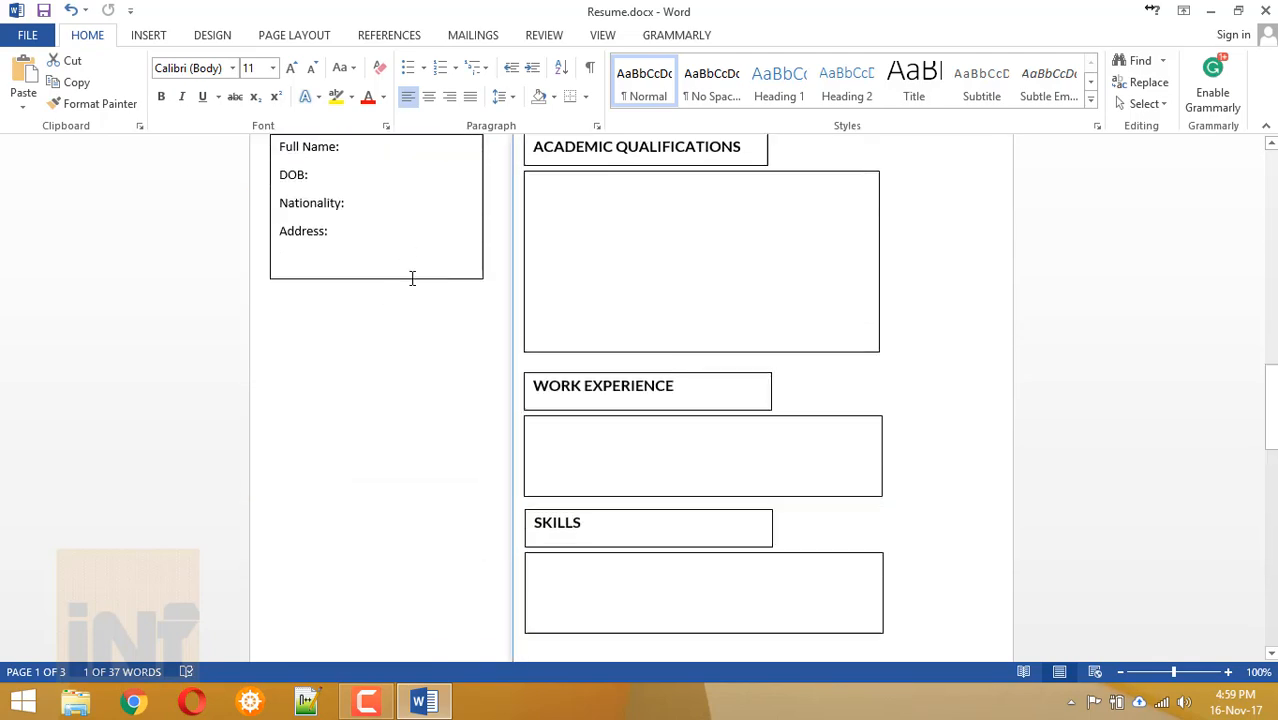
left_click(314, 389)
Paste the SKILLS box pair onto page 3 and move it into the right column.
left_click(581, 508)
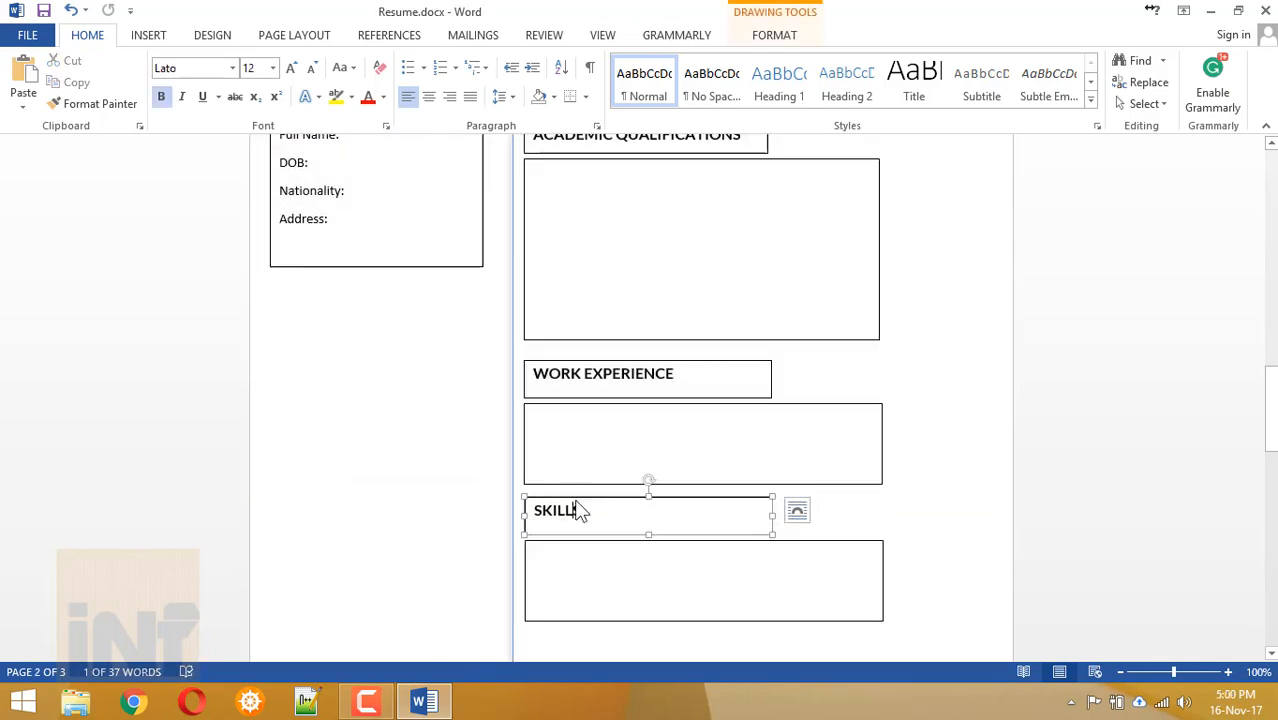
left_click(570, 550)
scroll(571, 548, "down", 10)
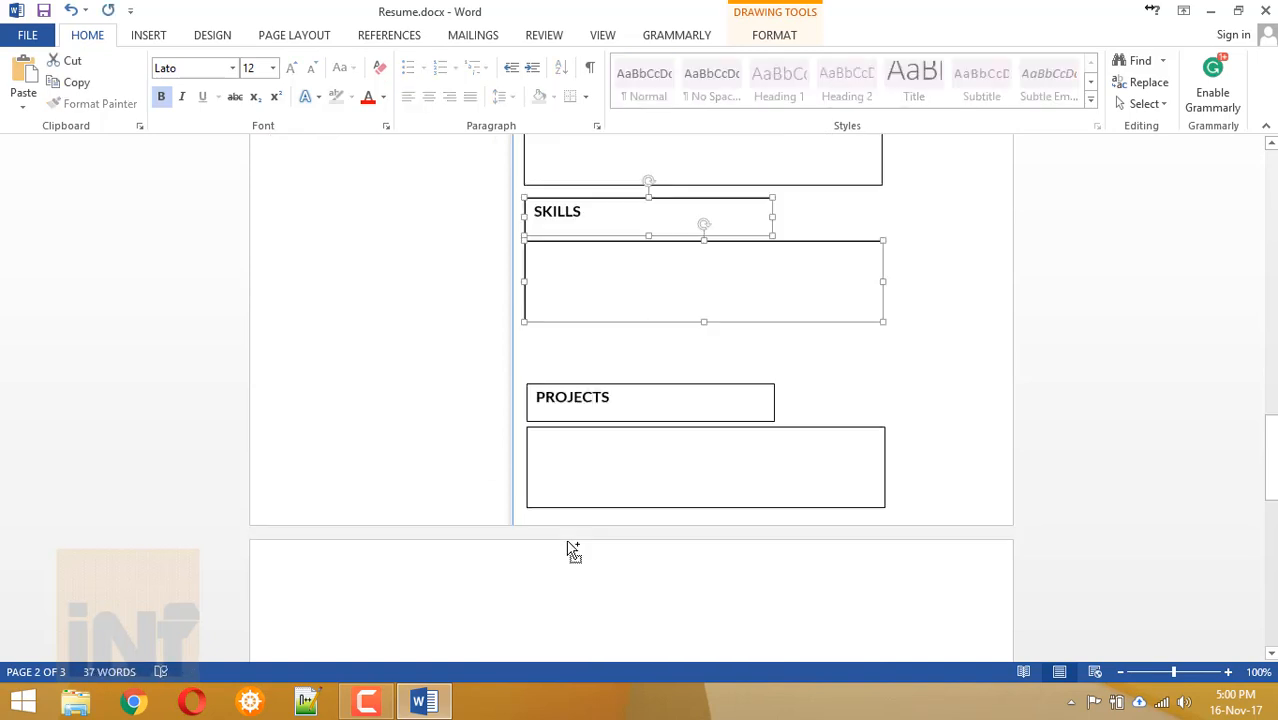
left_click(541, 321)
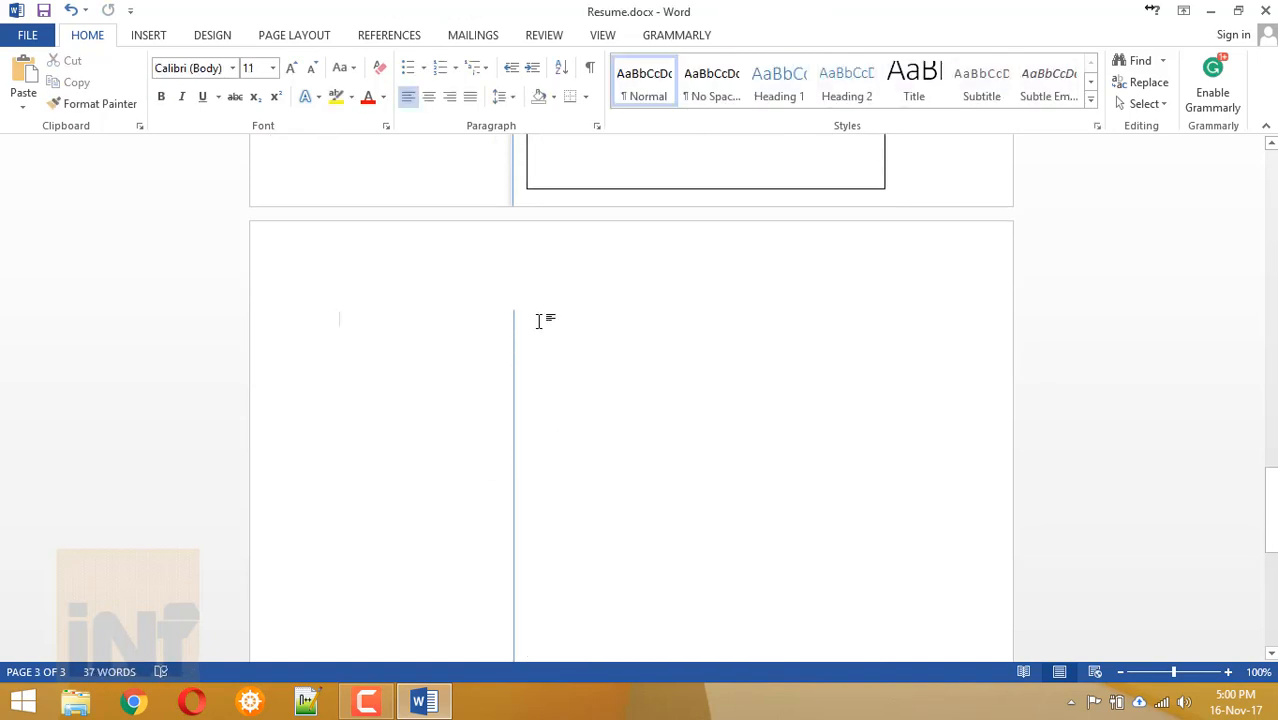
key("ctrl+v")
left_click_drag(522, 304, 710, 282)
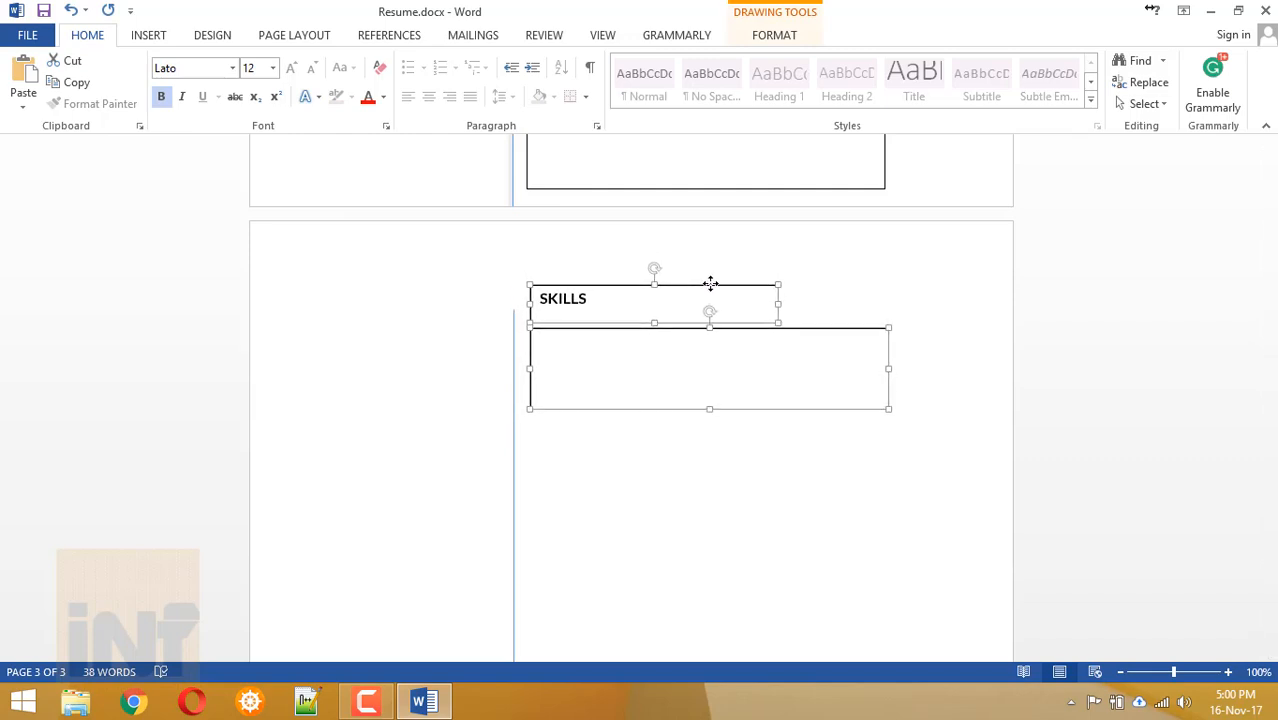
left_click(659, 470)
Paste two more SKILLS copies and stack them beneath the first.
key("ctrl+v")
left_click_drag(521, 339, 697, 435)
left_click_drag(697, 428, 700, 428)
left_click(624, 583)
scroll(624, 583, "down", 1)
scroll(624, 583, "down", 4)
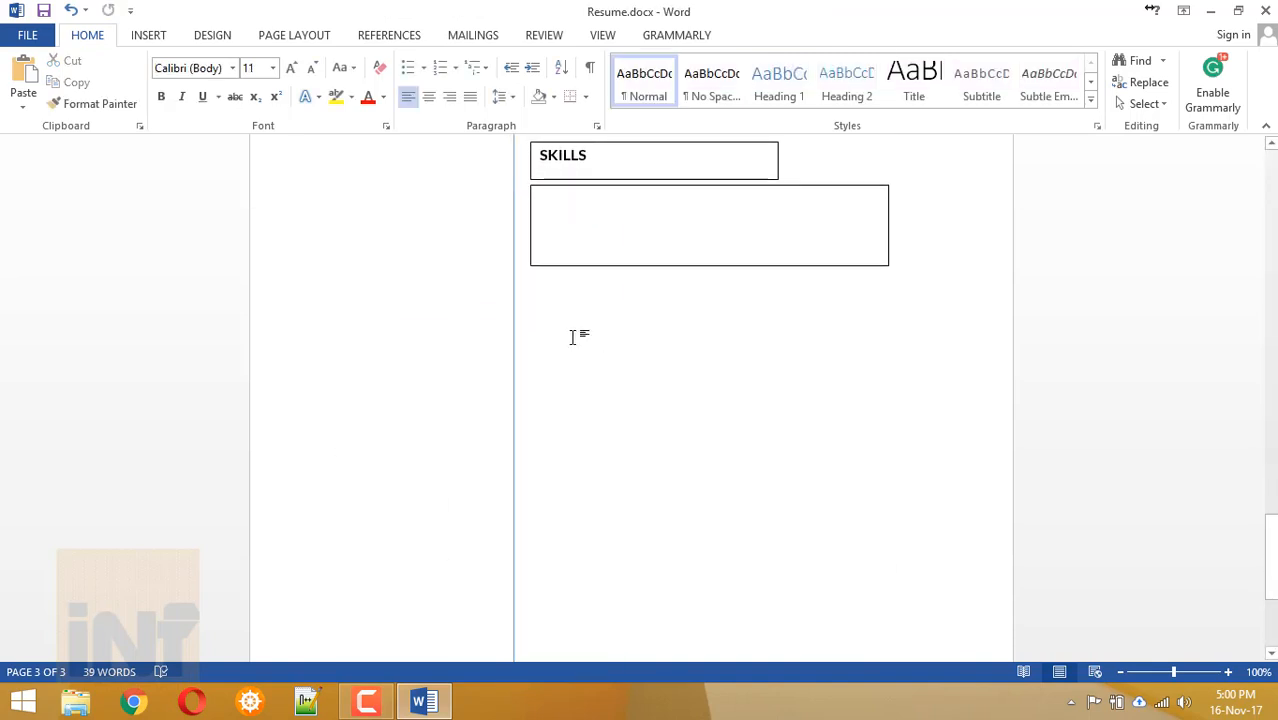
key("ctrl+v")
left_click_drag(490, 283, 675, 528)
Retitle the top heading ACHIEVEMENTS, removing the extra V.
double_click(568, 263)
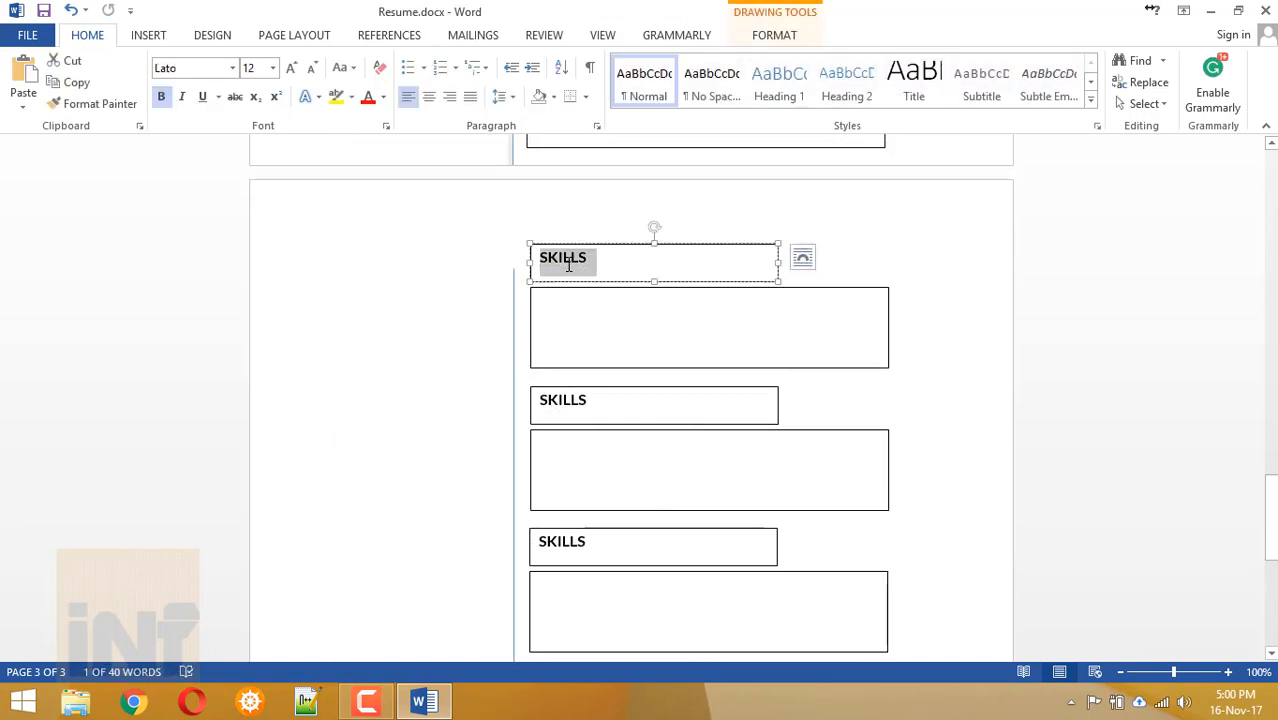
type("ACHIEVVEMENTS")
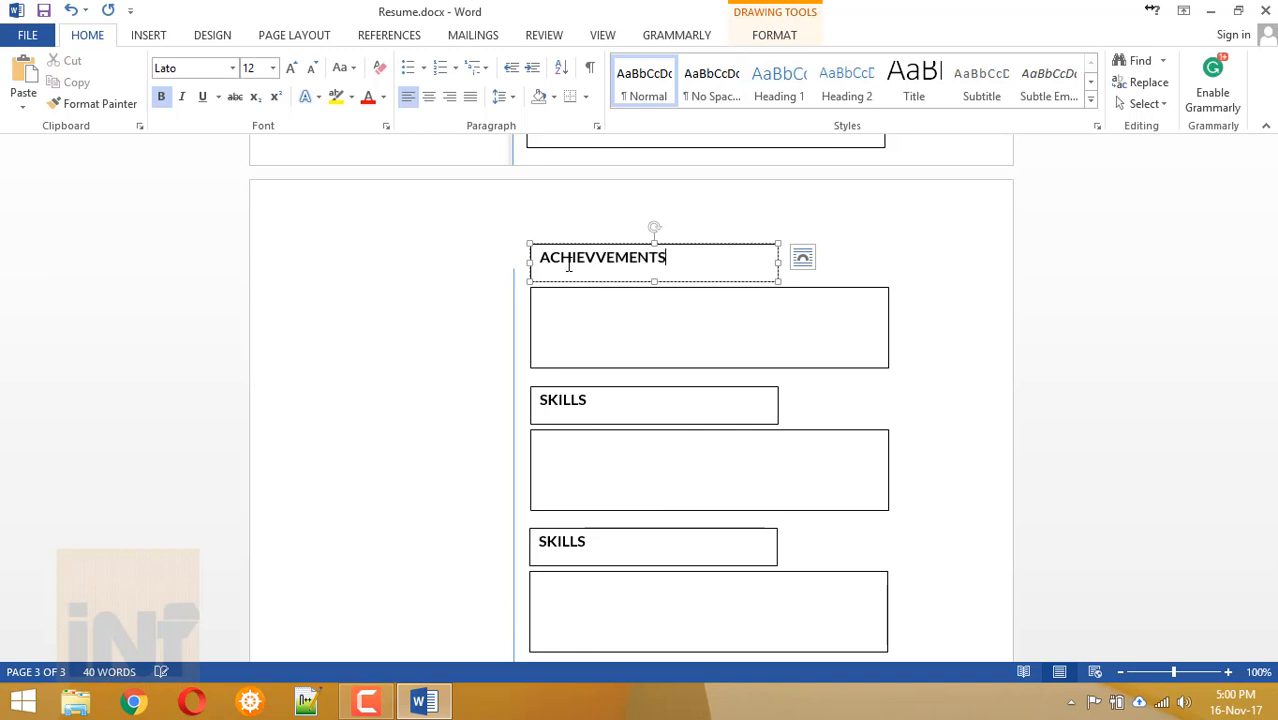
left_click(598, 257)
key("BackSpace")
Rename the second SKILLS heading to CO-CURRICULAR ACTIVITIES in uppercase.
double_click(562, 400)
type("Co")
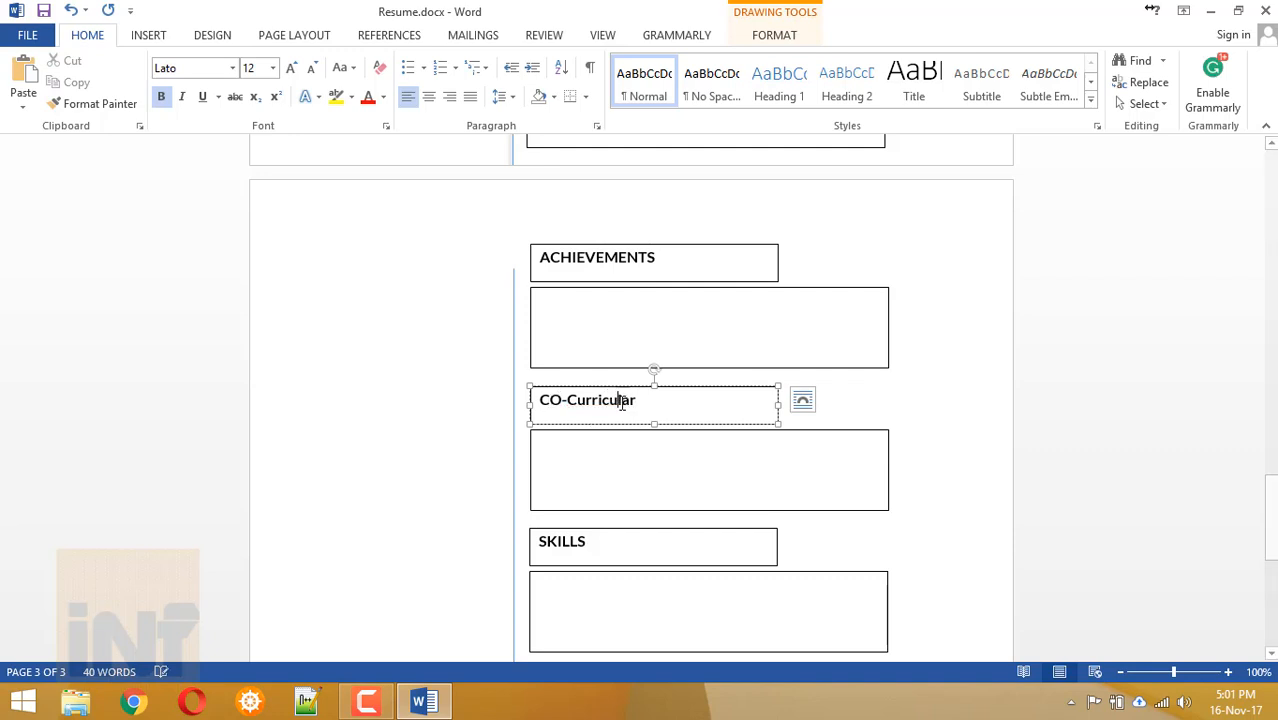
type("Acti")
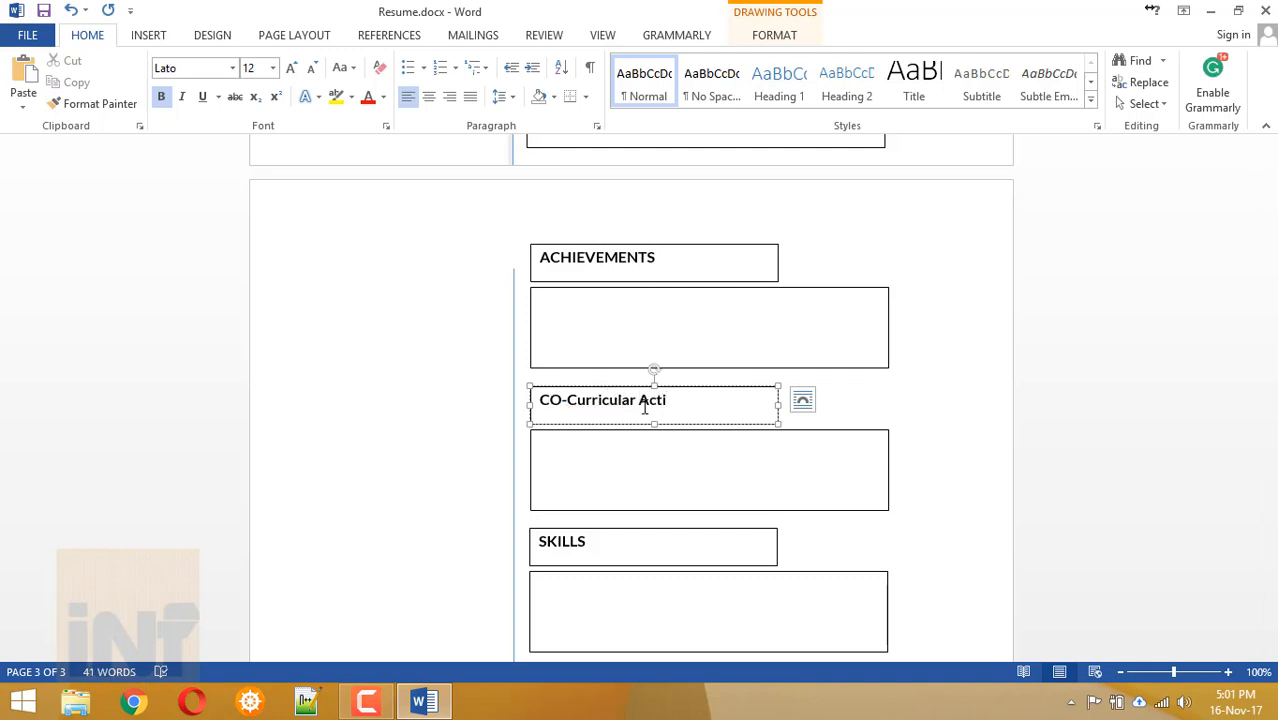
type("vities")
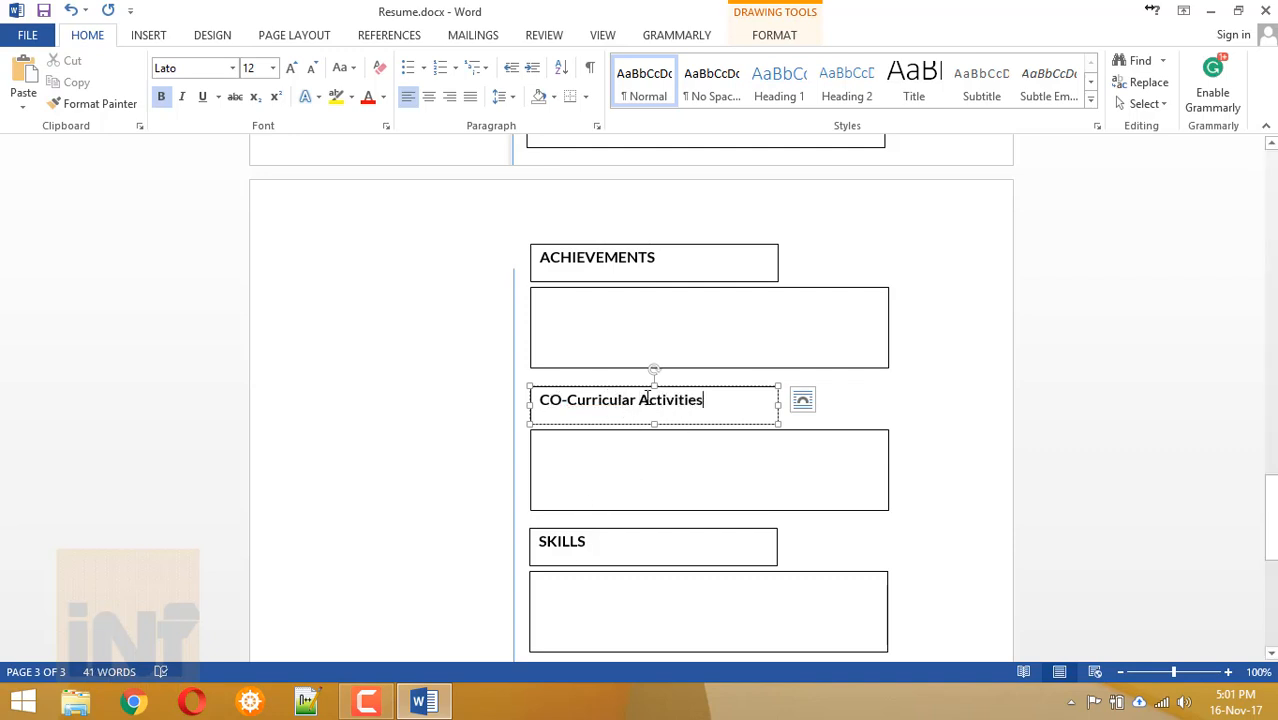
key("ctrl+a")
key("ctrl+c")
left_click(340, 67)
left_click(370, 135)
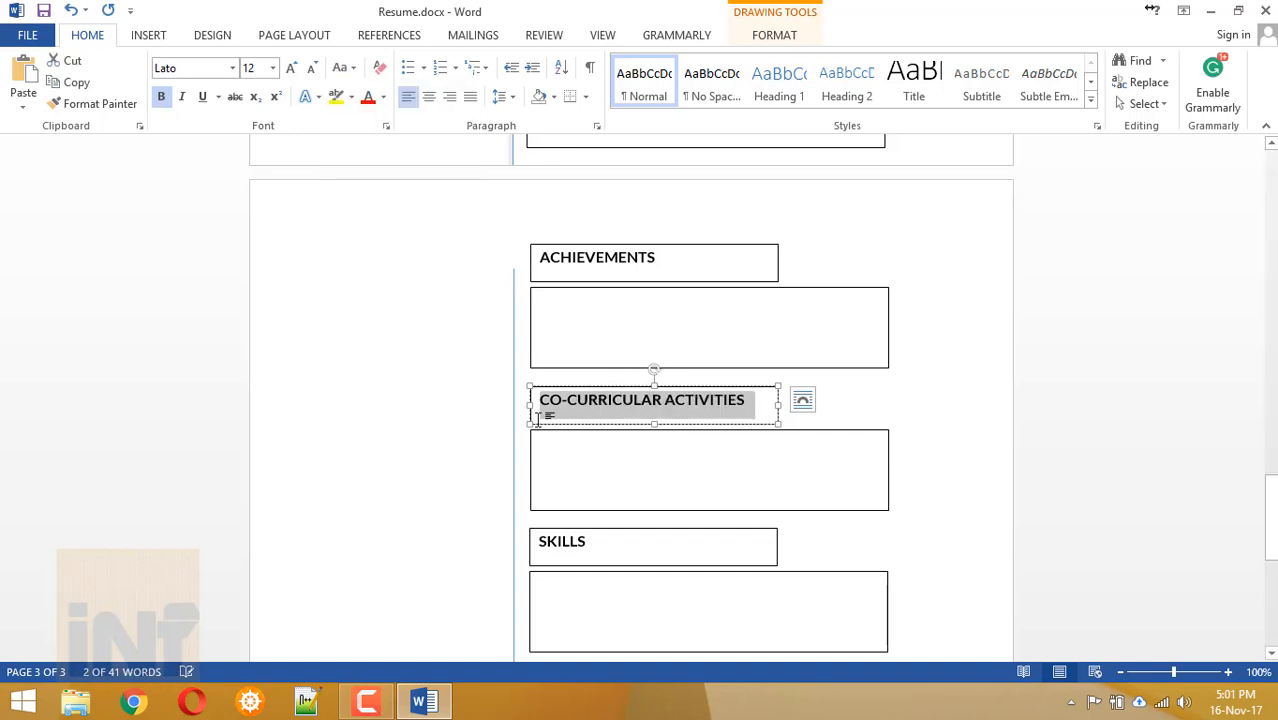
Rename the third heading to EXTRA-CURRICULAR ACTIVITIES in uppercase and widen its box.
double_click(575, 541)
key("ctrl+v")
double_click(549, 541)
type("EXTRA")
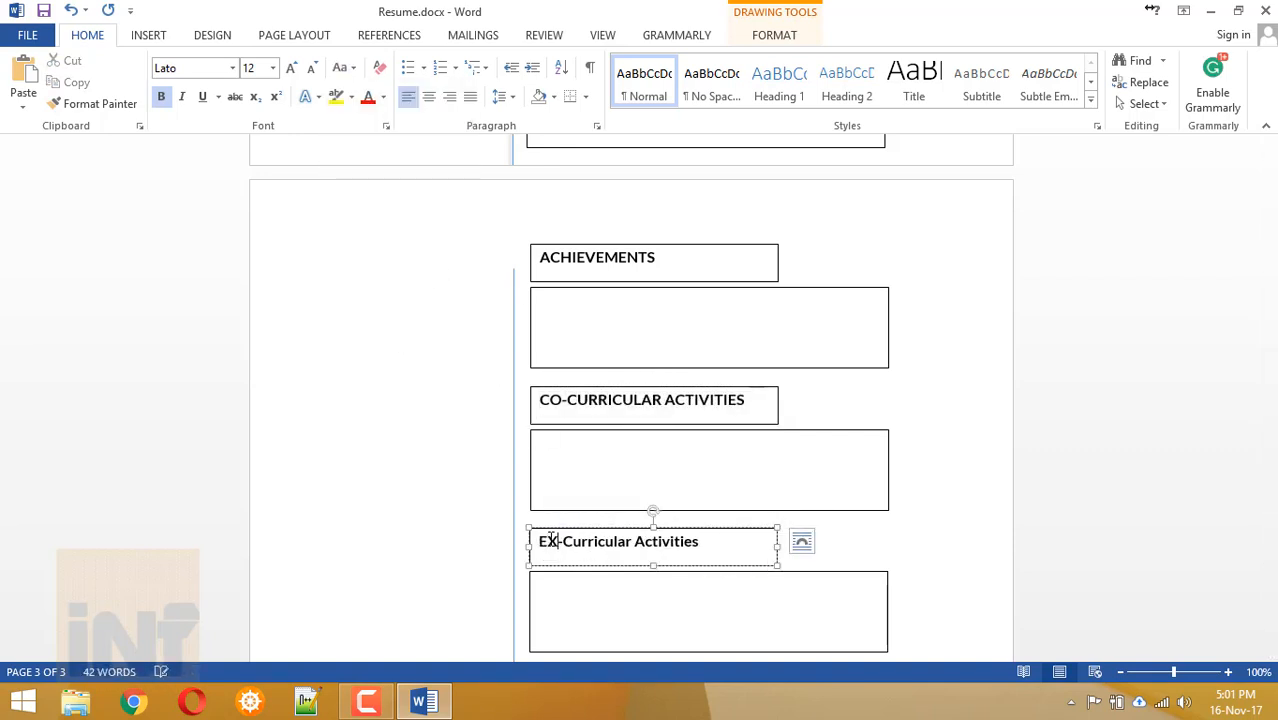
key("ctrl+a")
left_click(340, 67)
left_click(370, 135)
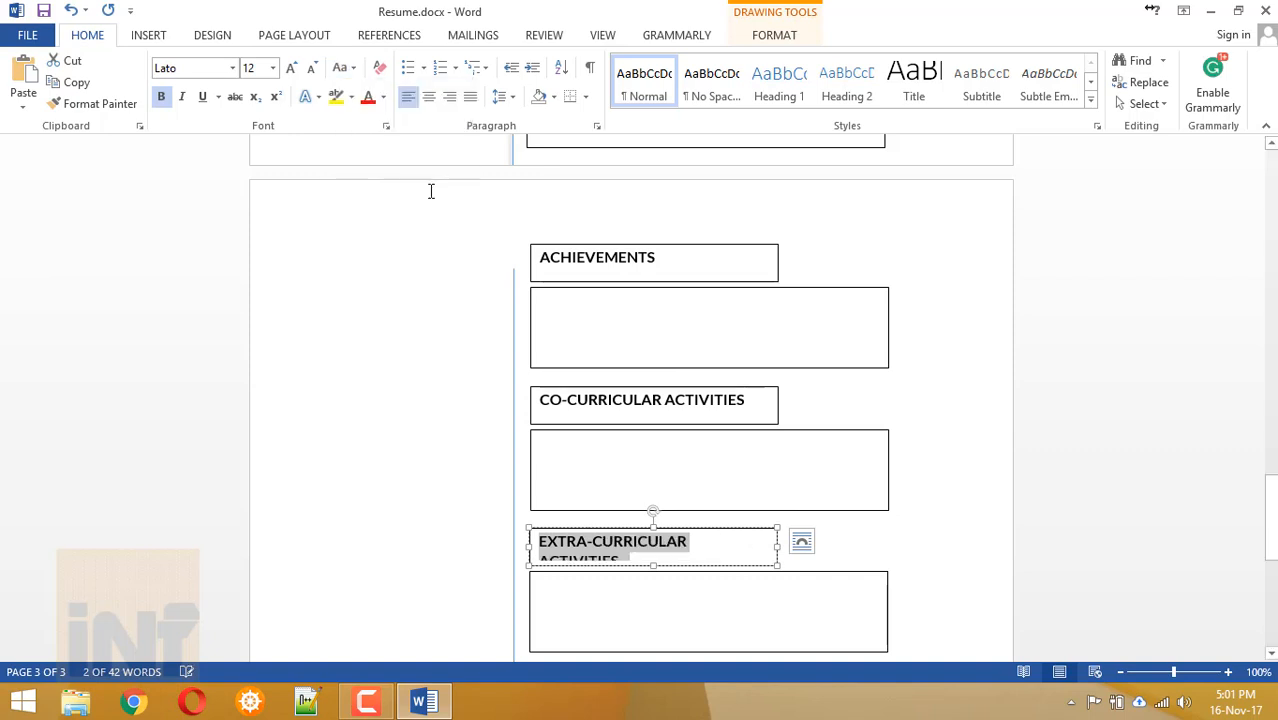
left_click_drag(779, 543, 799, 541)
left_click(799, 590)
scroll(653, 353, "down", 5)
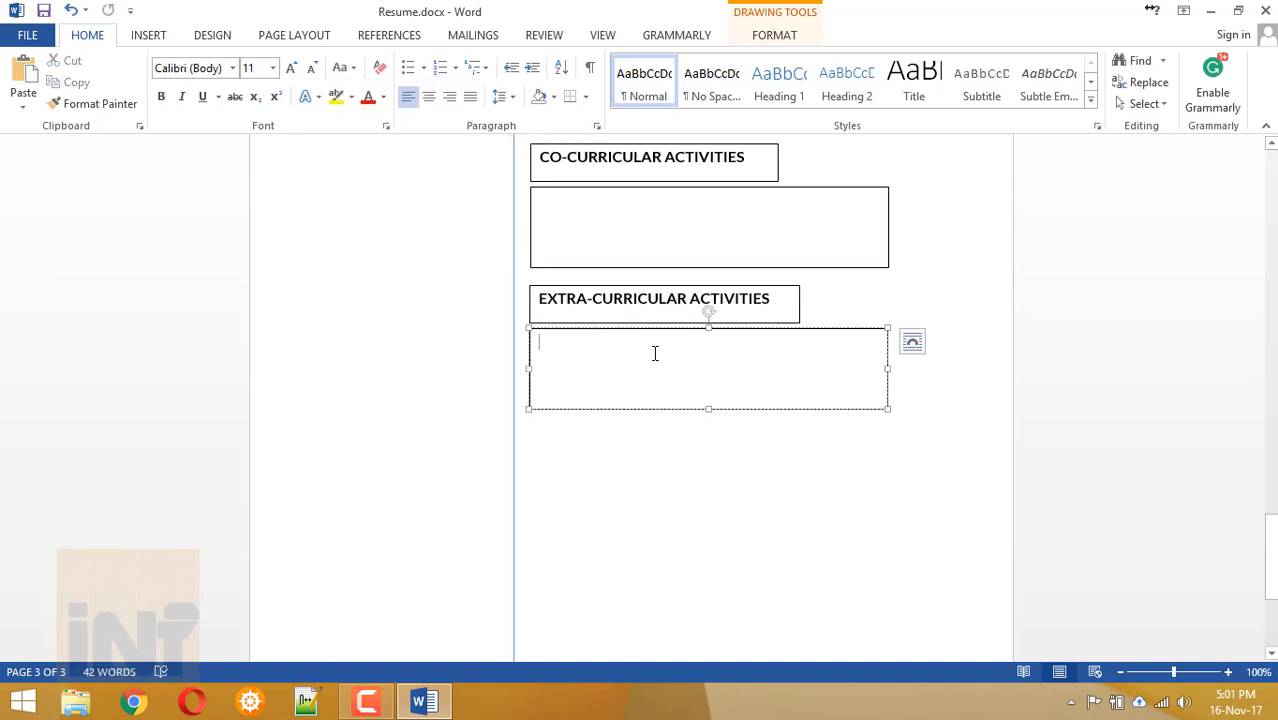
scroll(655, 353, "down", 2)
scroll(655, 353, "up", 6)
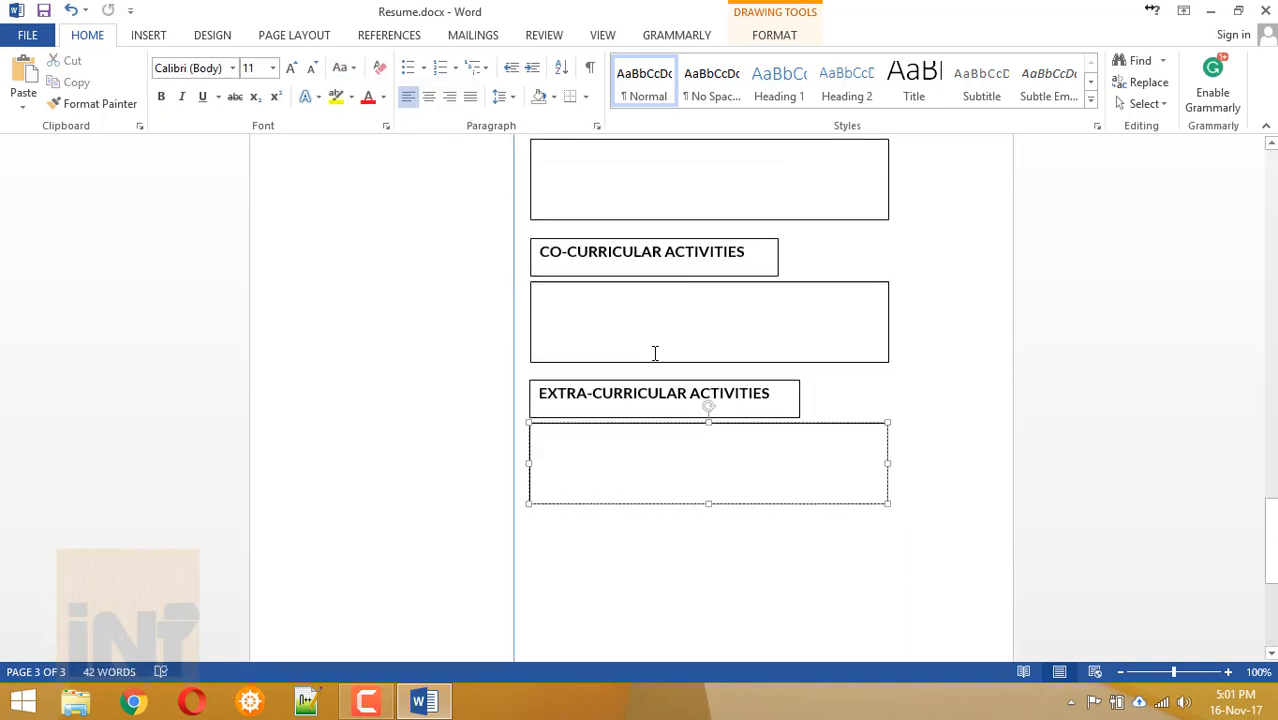
scroll(655, 353, "down", 2)
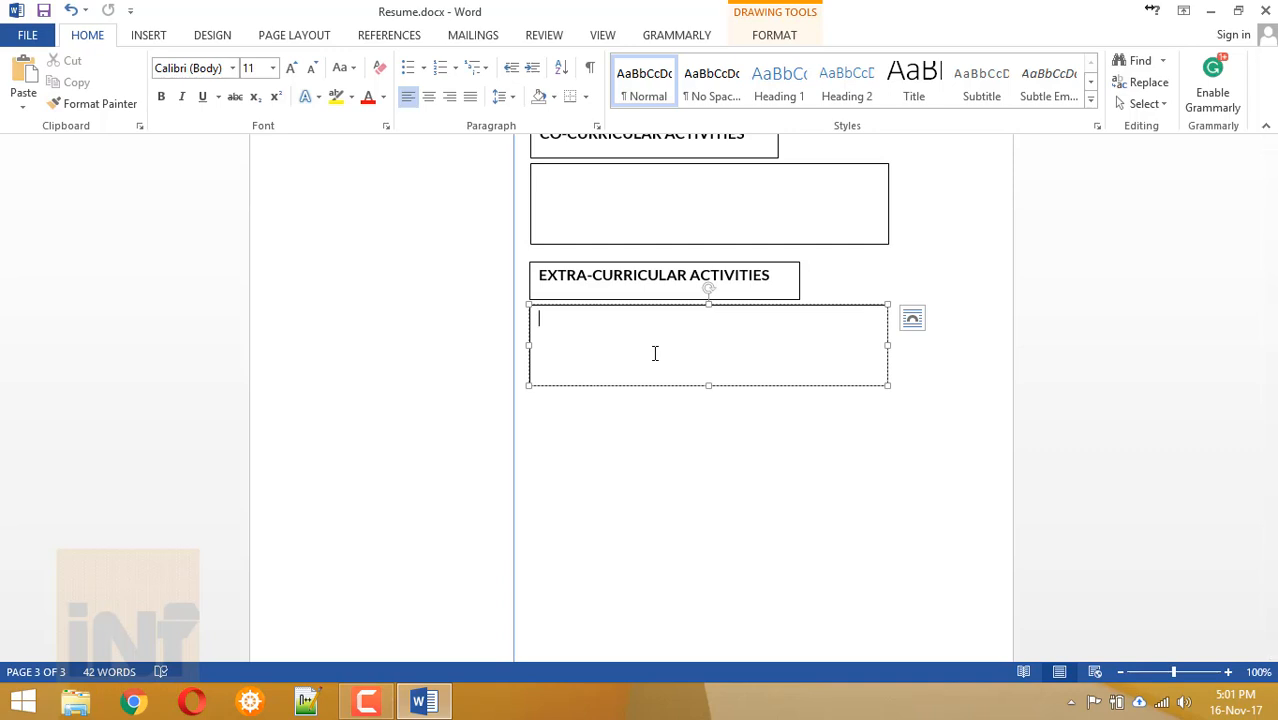
scroll(655, 353, "up", 3)
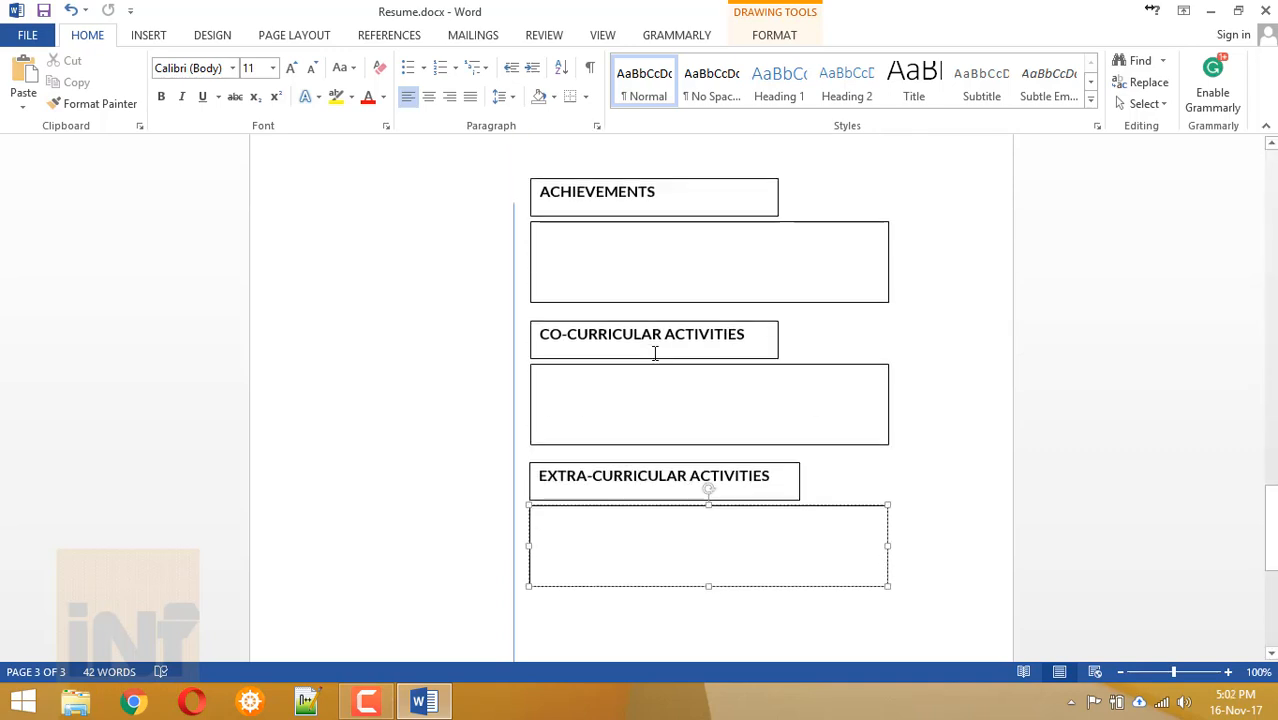
scroll(655, 353, "down", 8)
scroll(655, 353, "up", 15)
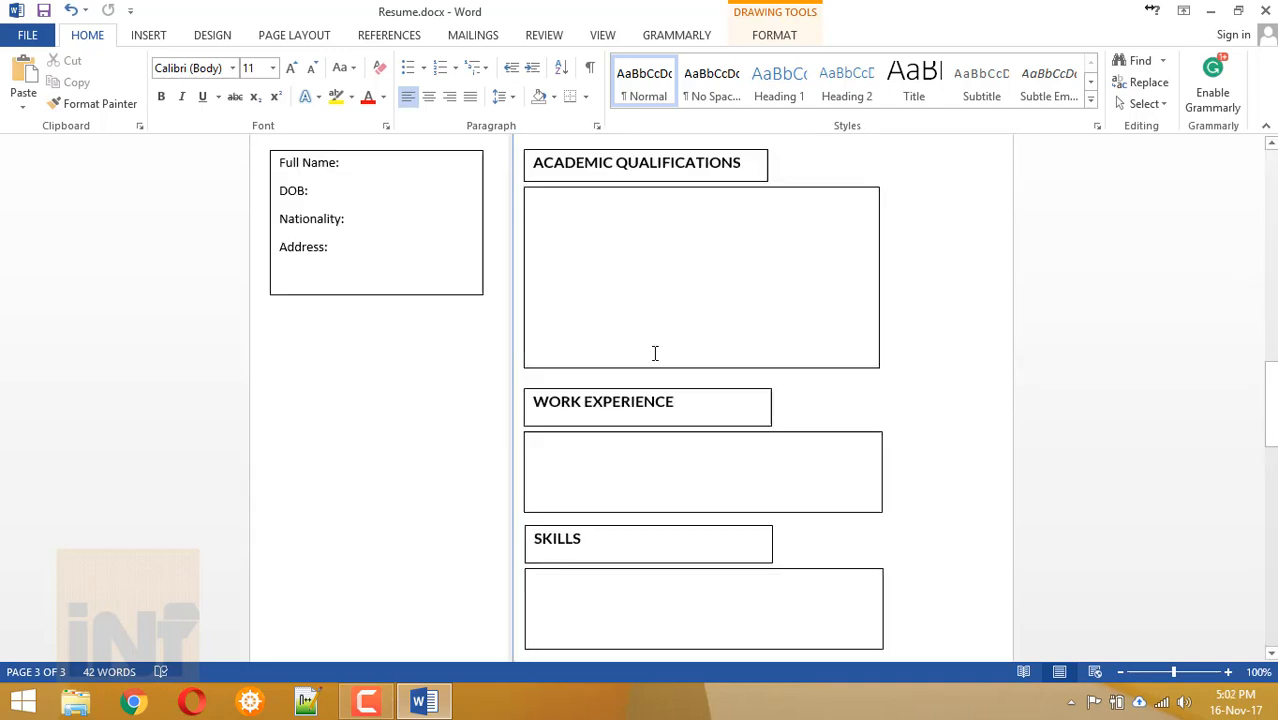
scroll(653, 353, "down", 4)
scroll(640, 334, "down", 10)
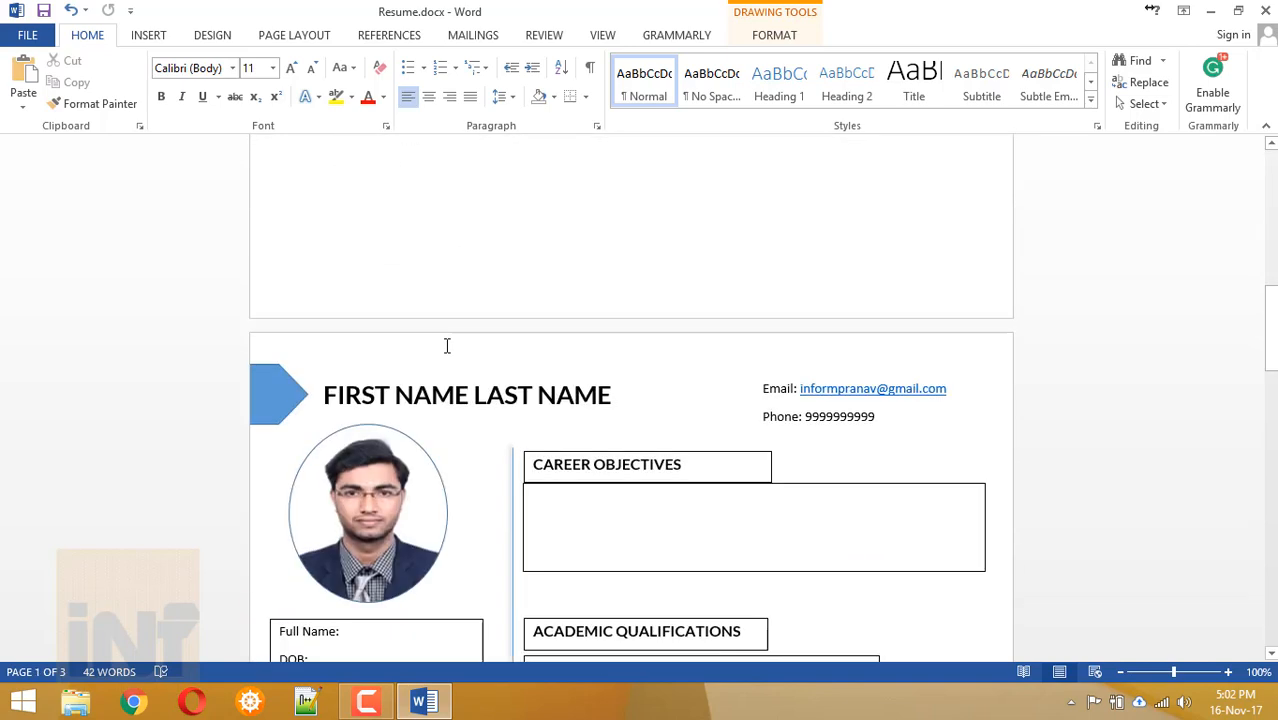
left_click(345, 353)
scroll(496, 470, "down", 5)
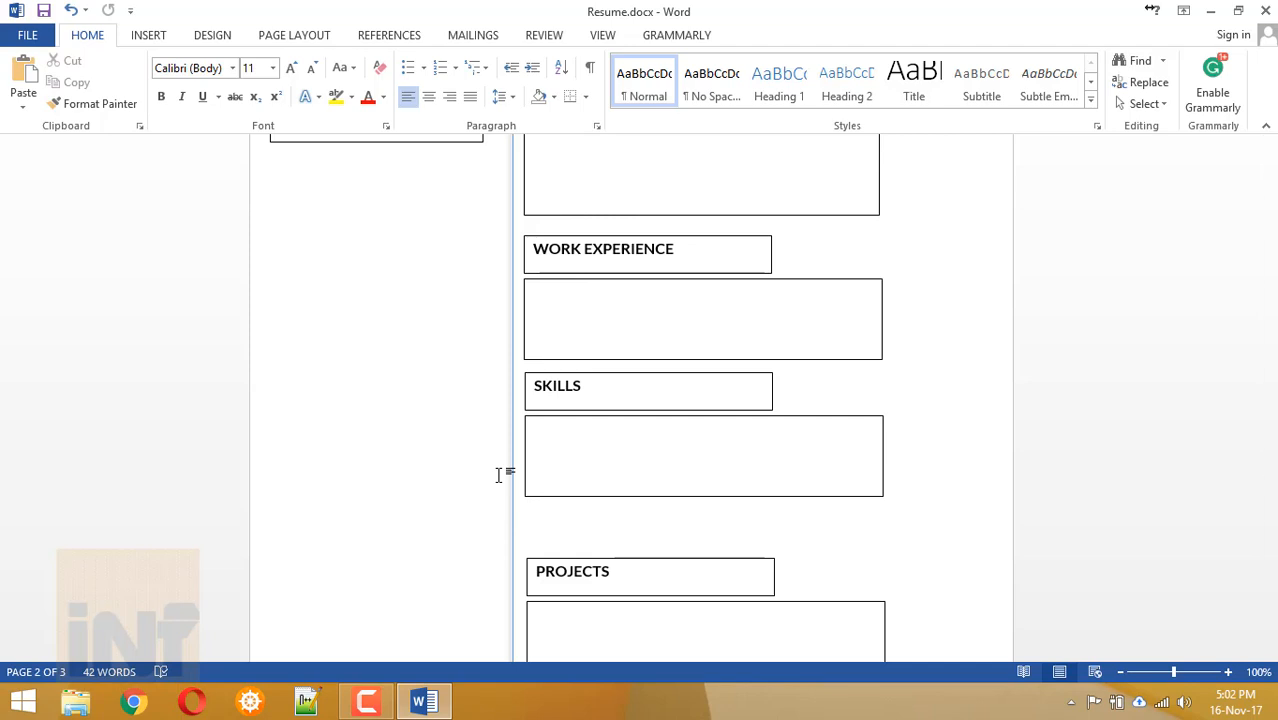
scroll(499, 475, "down", 2)
scroll(499, 475, "up", 9)
scroll(499, 475, "down", 2)
left_click(573, 392)
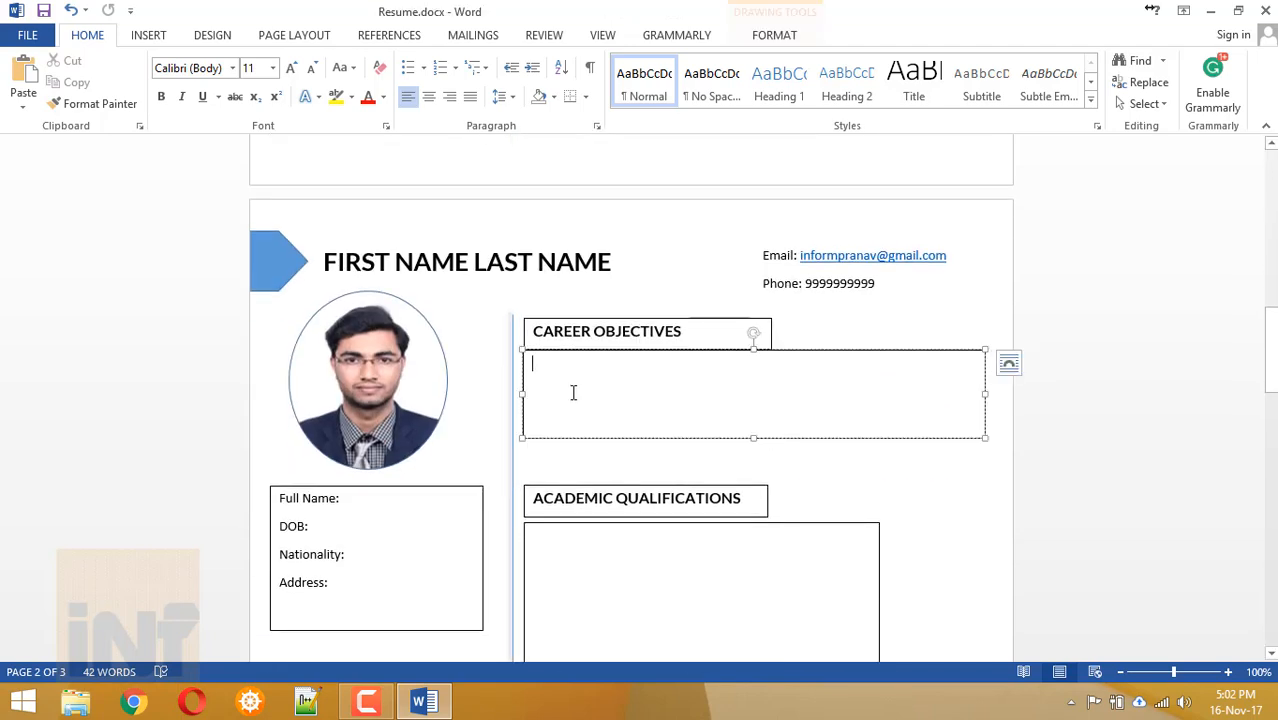
scroll(574, 393, "down", 4)
scroll(573, 392, "down", 4)
scroll(573, 390, "up", 10)
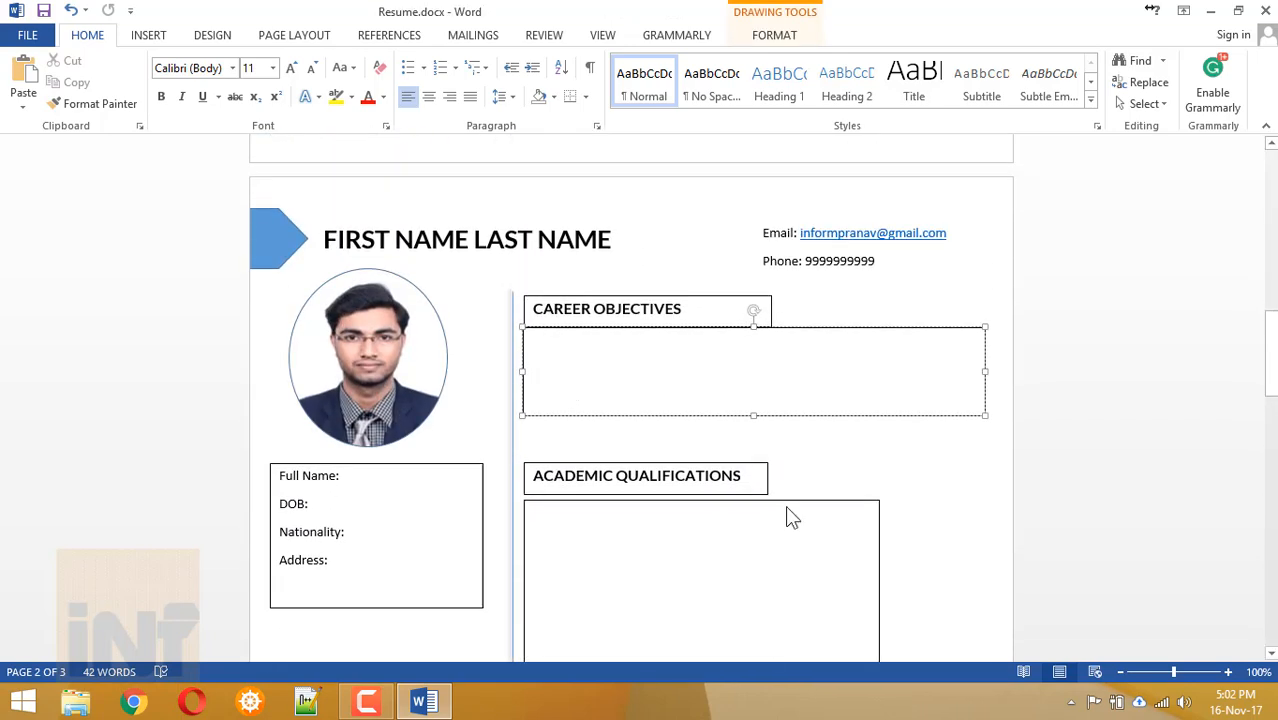
left_click(390, 258)
left_click(555, 569)
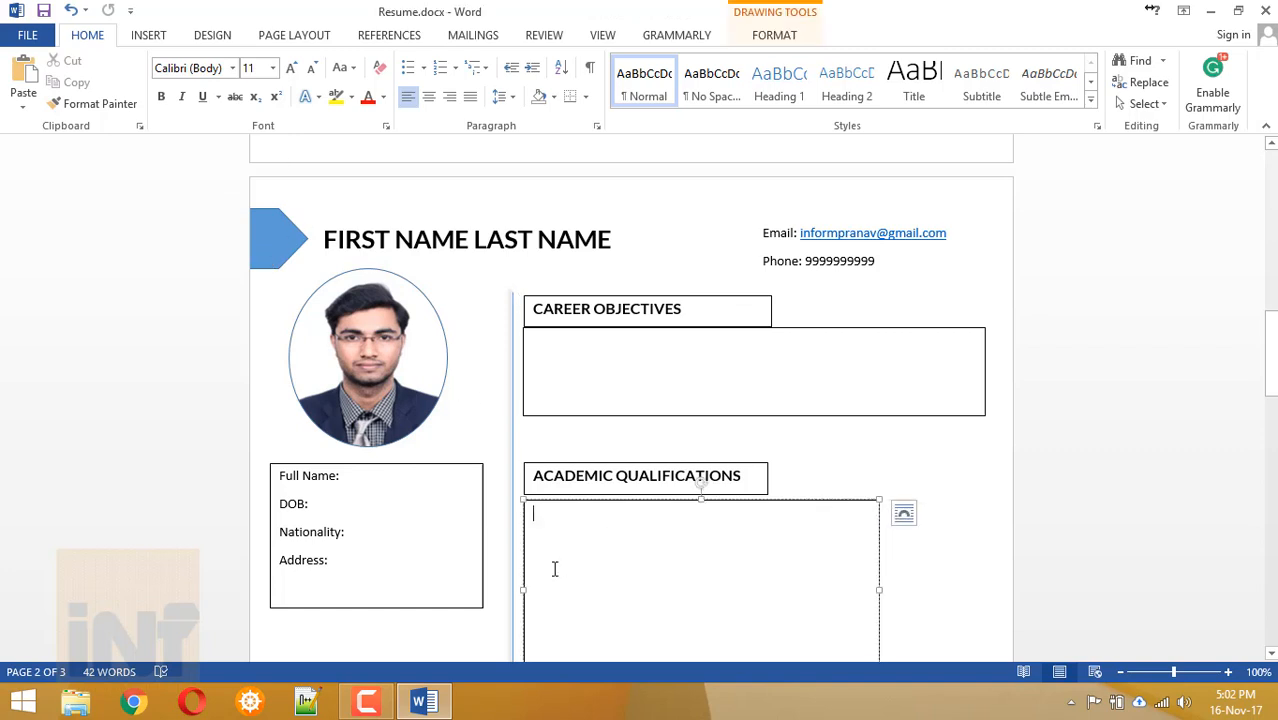
scroll(555, 569, "down", 15)
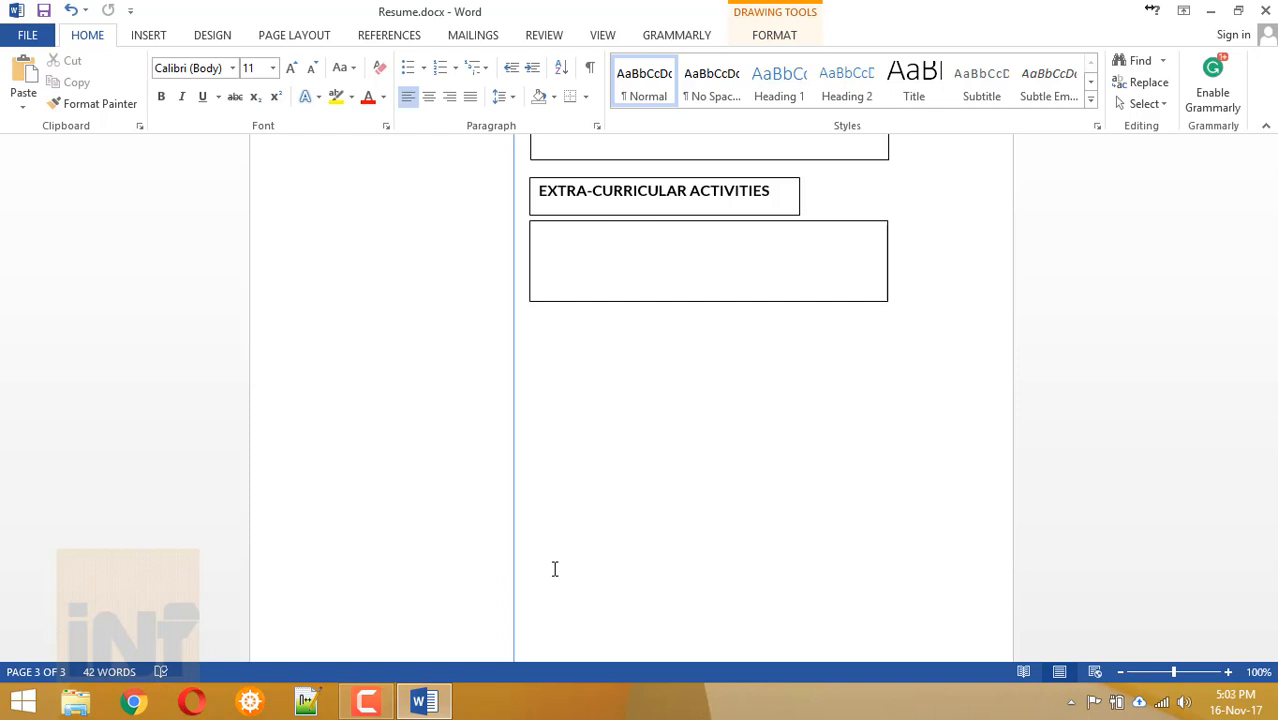
left_click(585, 299)
Search for lorem ipsum in Chrome and open the lipsum.com result.
left_click(134, 700)
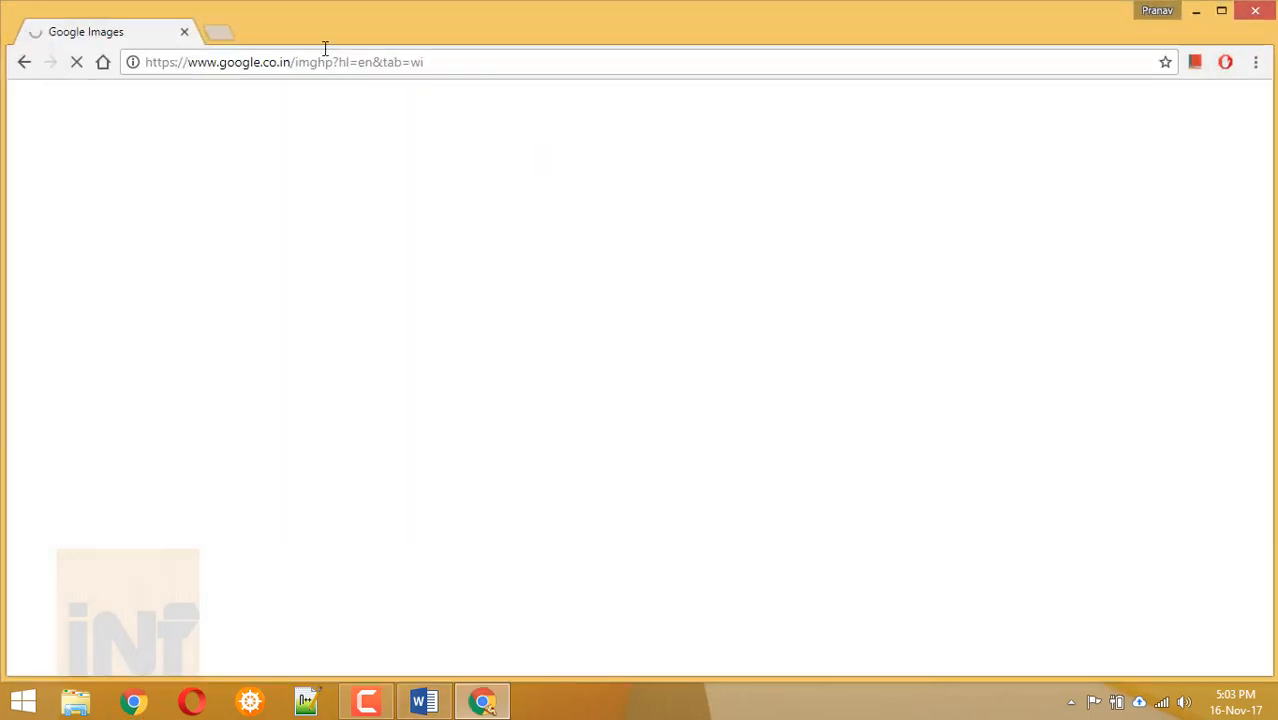
left_click(236, 64)
type("lipsum")
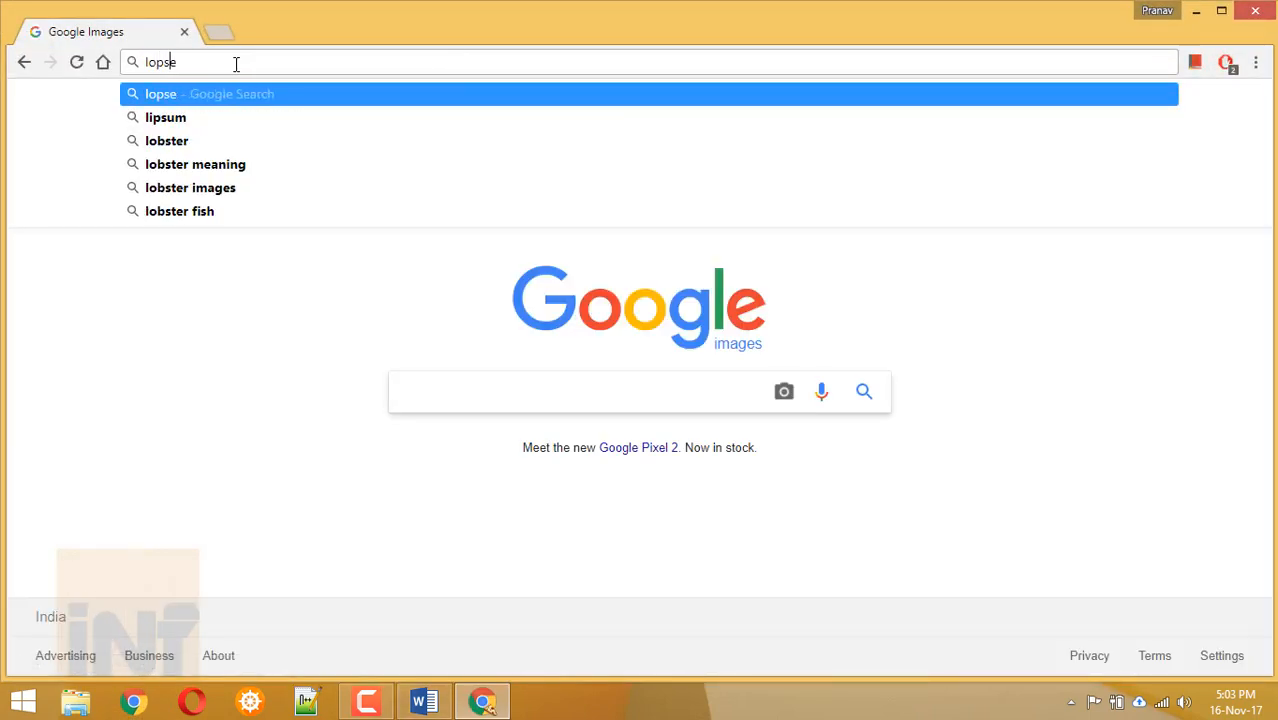
key("ctrl+a")
type("lorsem")
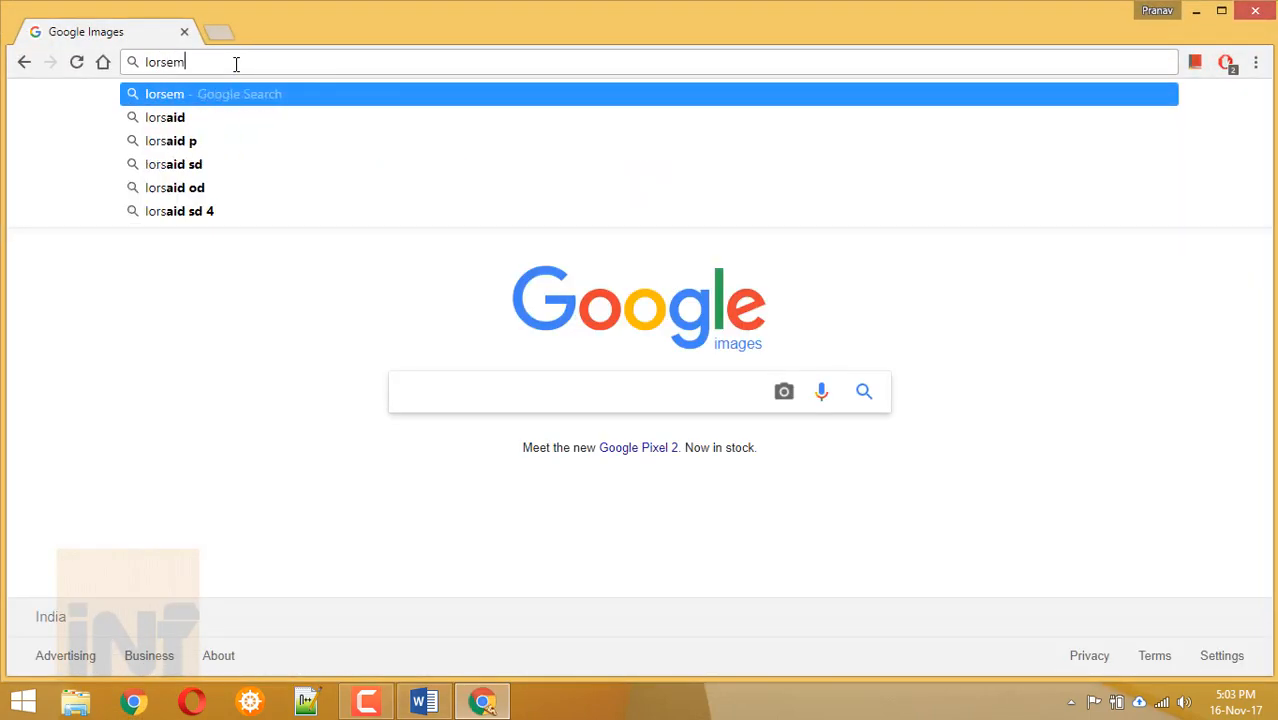
key("Down")
key("Return")
left_click(205, 252)
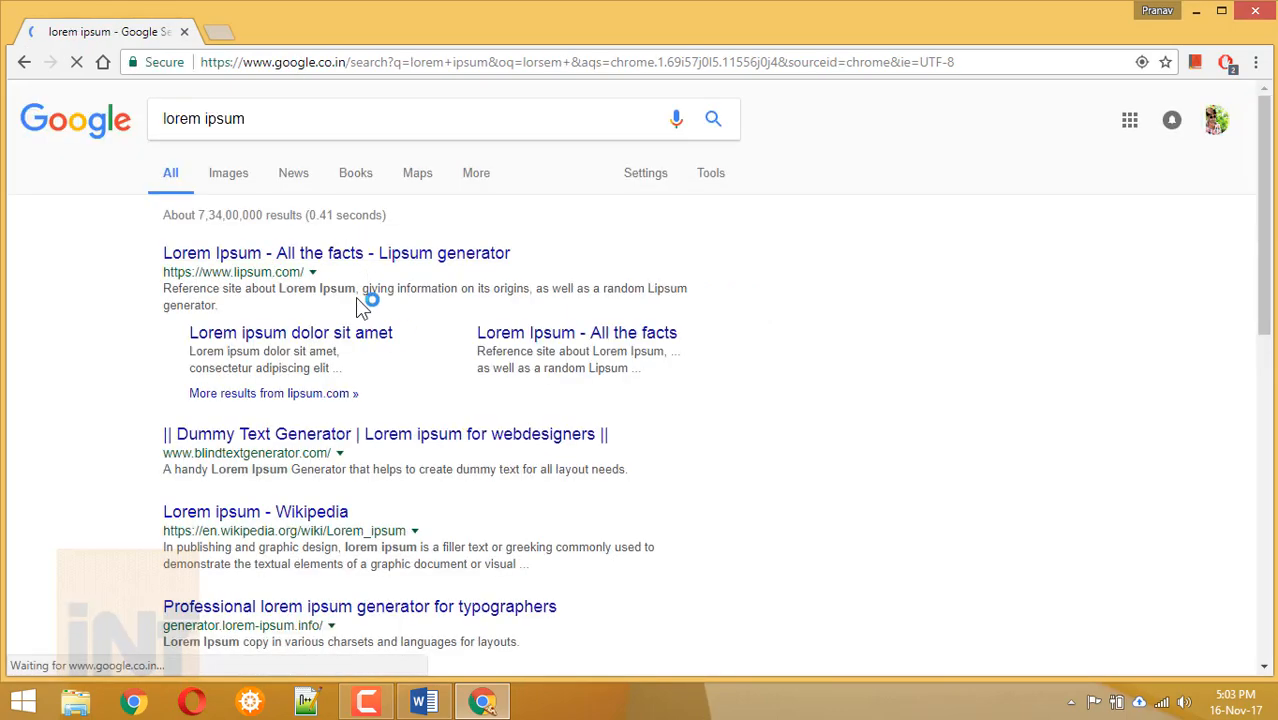
Copy the Lorem Ipsum passage from 'Lorem Ipsum has been' and return to Word.
left_click_drag(210, 385, 370, 422)
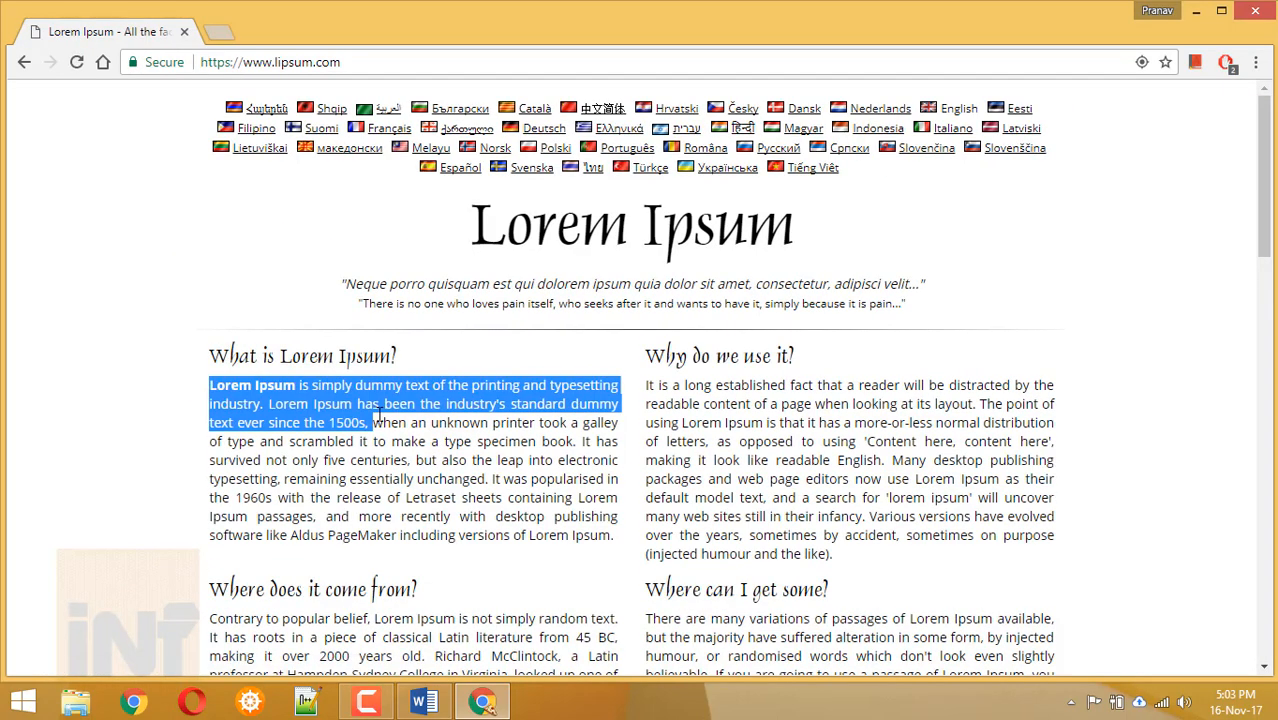
left_click_drag(557, 441, 550, 441)
left_click_drag(268, 404, 619, 497)
key("ctrl+c")
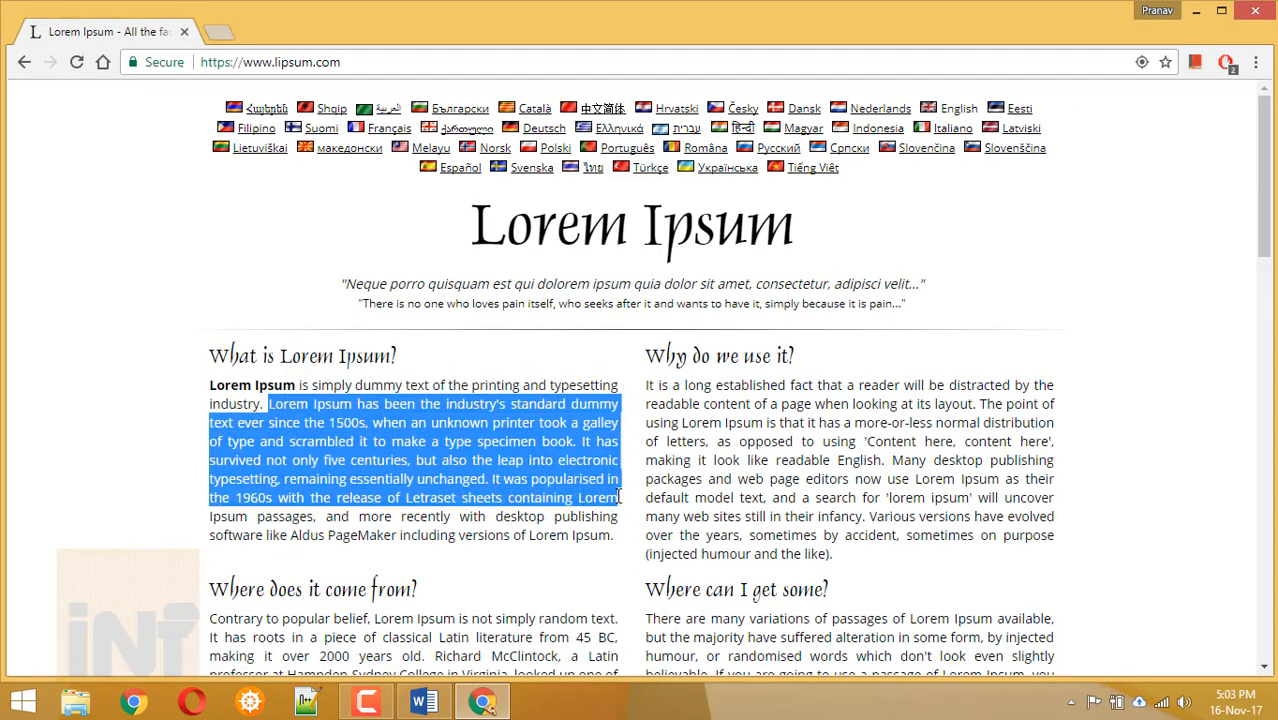
key("alt+Tab")
scroll(573, 334, "up", 10)
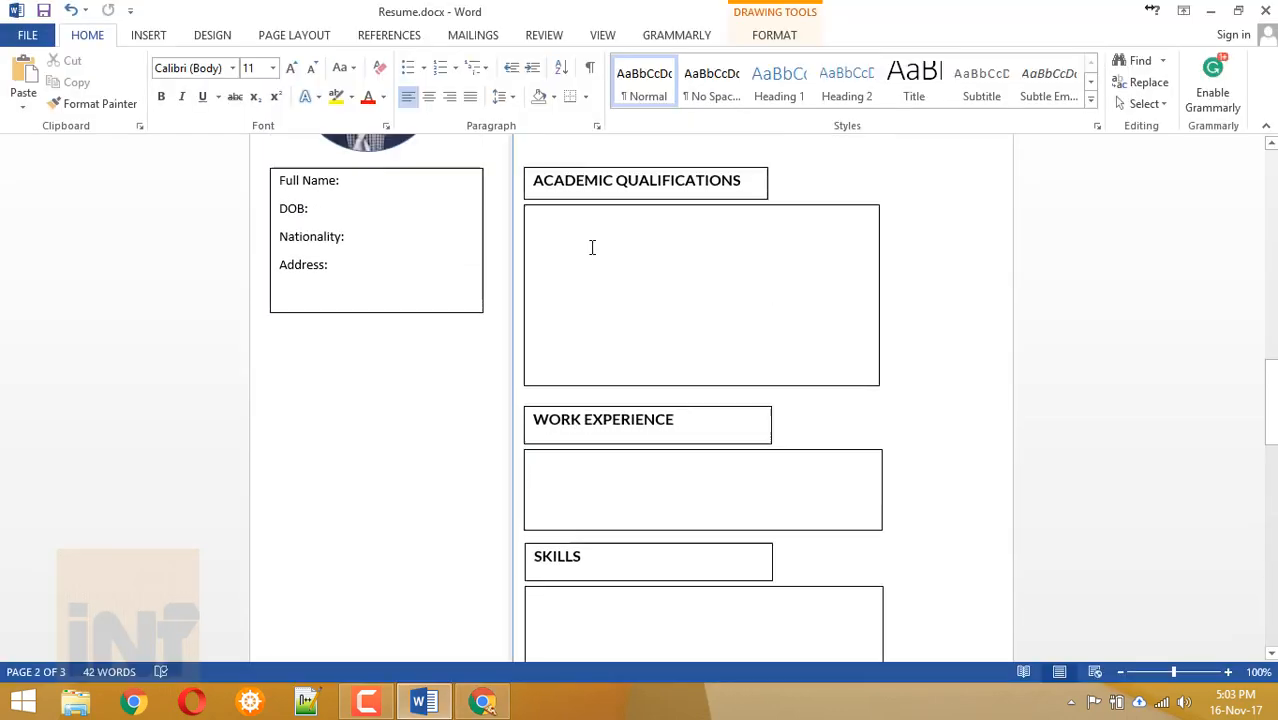
Paste the Lorem Ipsum passage into Career Objectives and trim it down.
left_click(559, 281)
key("ctrl+v")
left_click_drag(944, 327, 790, 295)
left_click_drag(802, 296, 751, 296)
left_click(714, 296)
left_click_drag(612, 263, 628, 300)
key("BackSpace")
key("Delete")
key("Delete")
key("Delete")
key("Delete")
key("Delete")
key("Delete")
key("Delete")
key("Delete")
key("Delete")
key("Delete")
key("Delete")
key("Delete")
key("Delete")
key("Delete")
key("Delete")
key("Delete")
key("Delete")
key("Delete")
key("Delete")
key("Delete")
key("BackSpace")
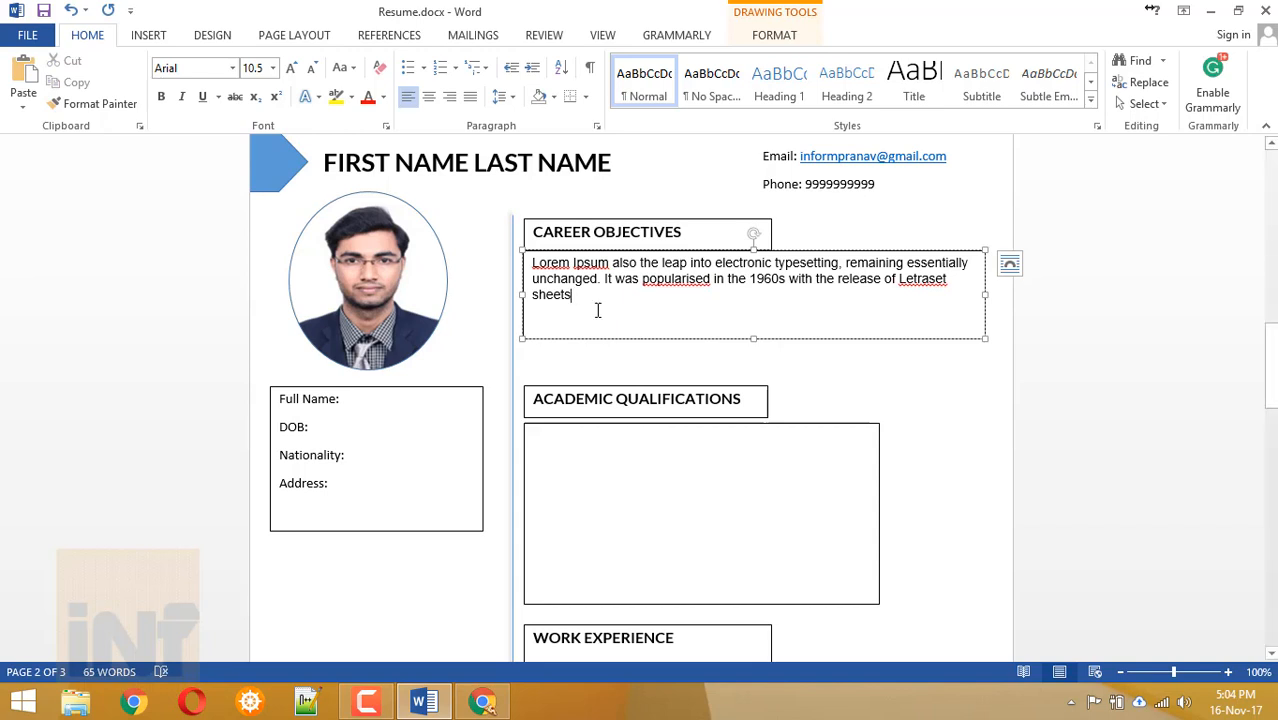
Resize the Career Objectives box to fit its text and move Academic Qualifications up beneath it.
left_click_drag(754, 339, 748, 312)
left_click_drag(660, 387, 662, 347)
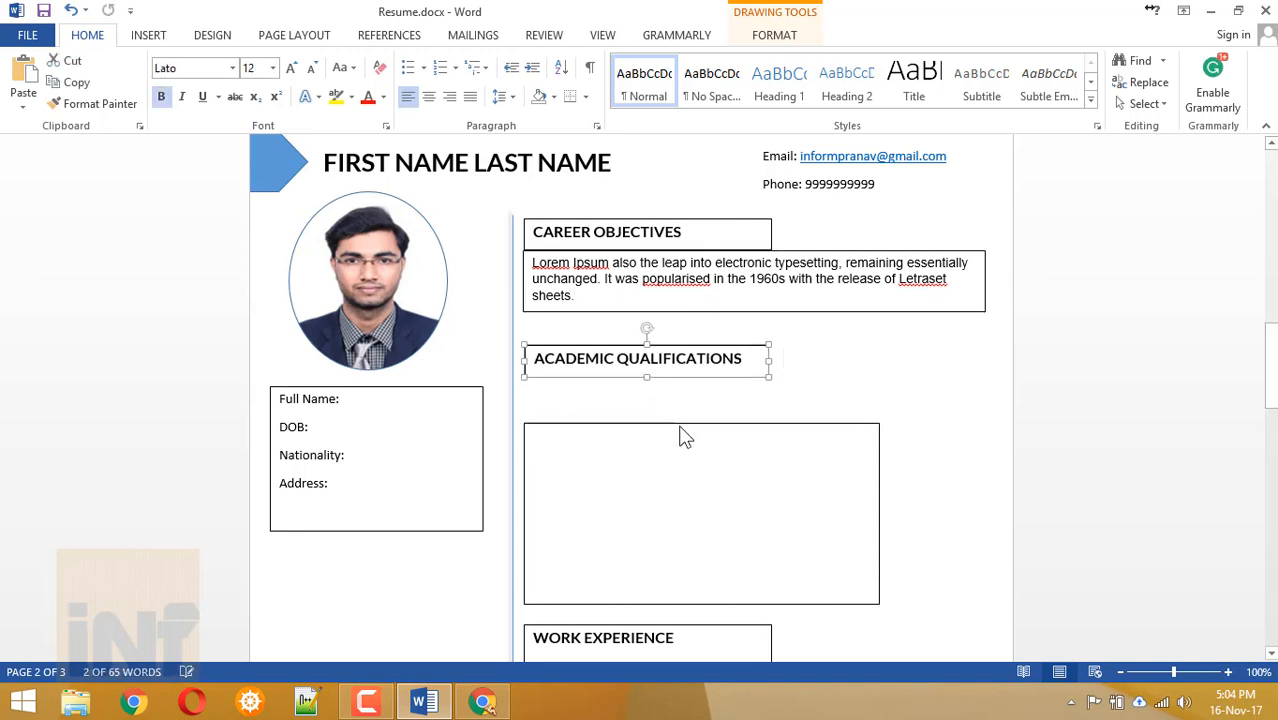
left_click_drag(681, 424, 681, 391)
Enter a bold 'B.Tech 2016' title with a 'College Name' line below it.
left_click(615, 479)
type("B.Tech – Computer Science and Engineering")
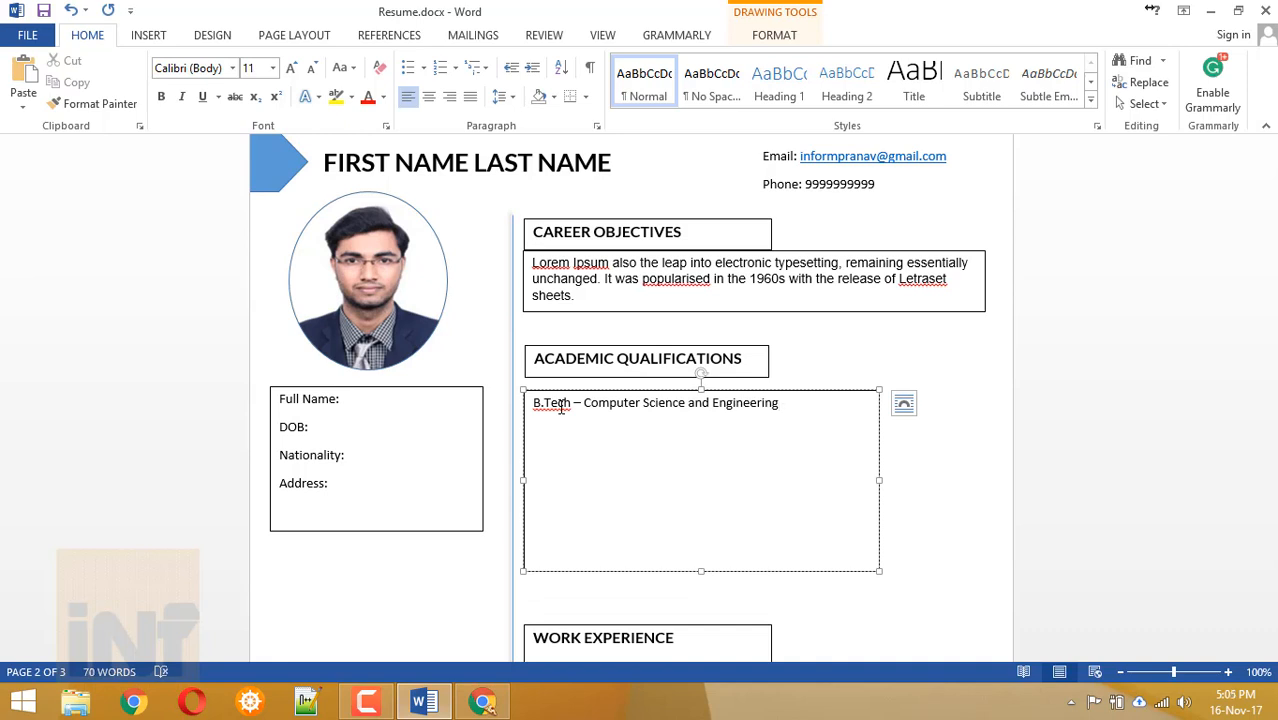
type("2016")
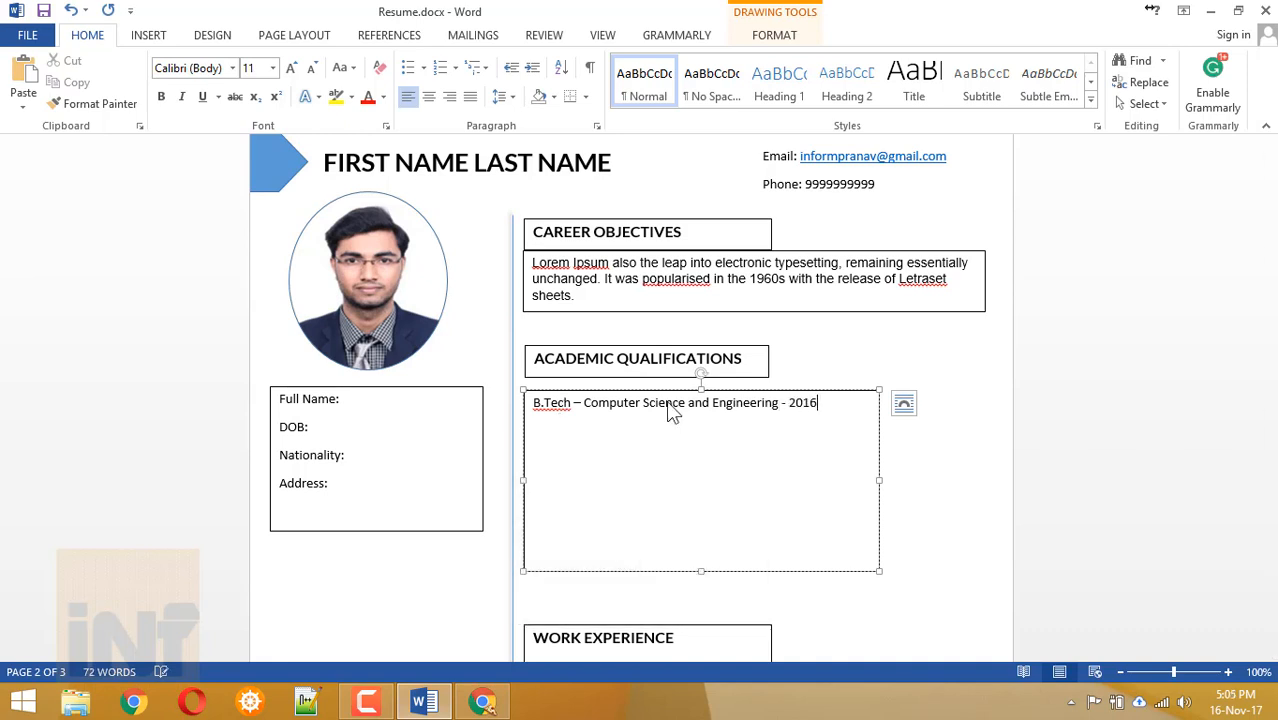
triple_click(833, 408)
key("ctrl+c")
key("ctrl+b")
left_click(789, 461)
key("Return")
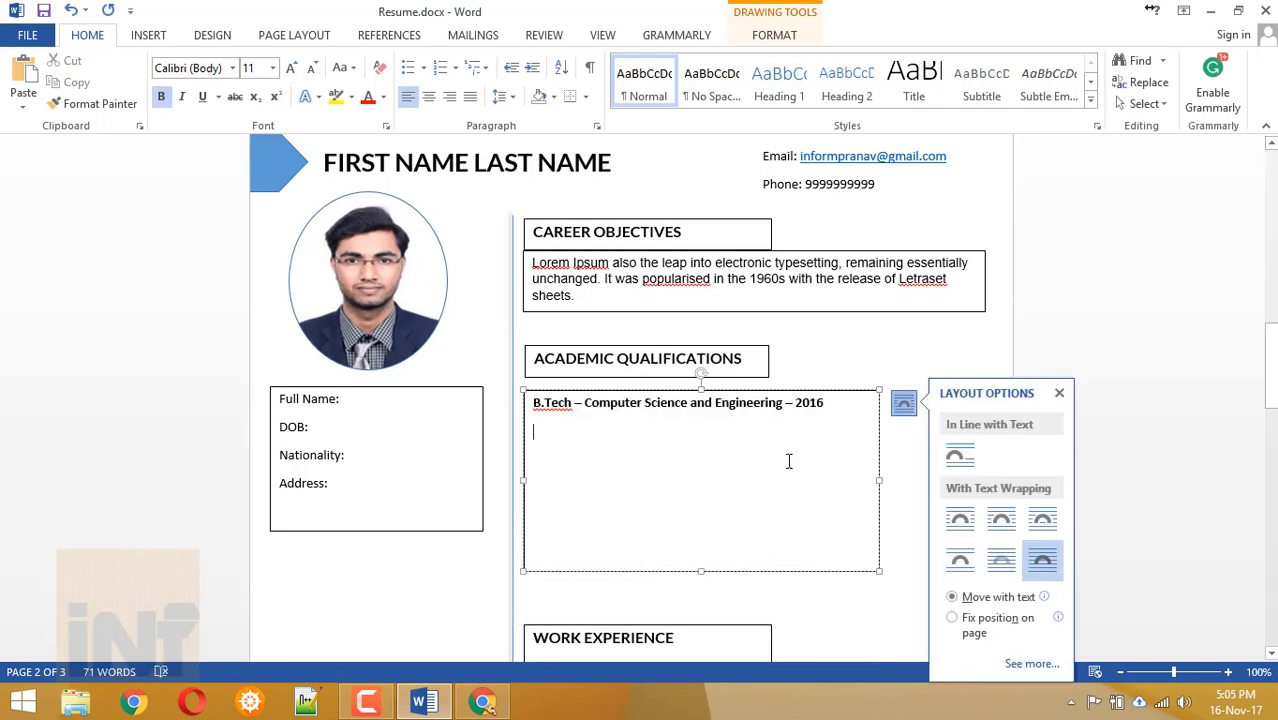
type("College Name - City")
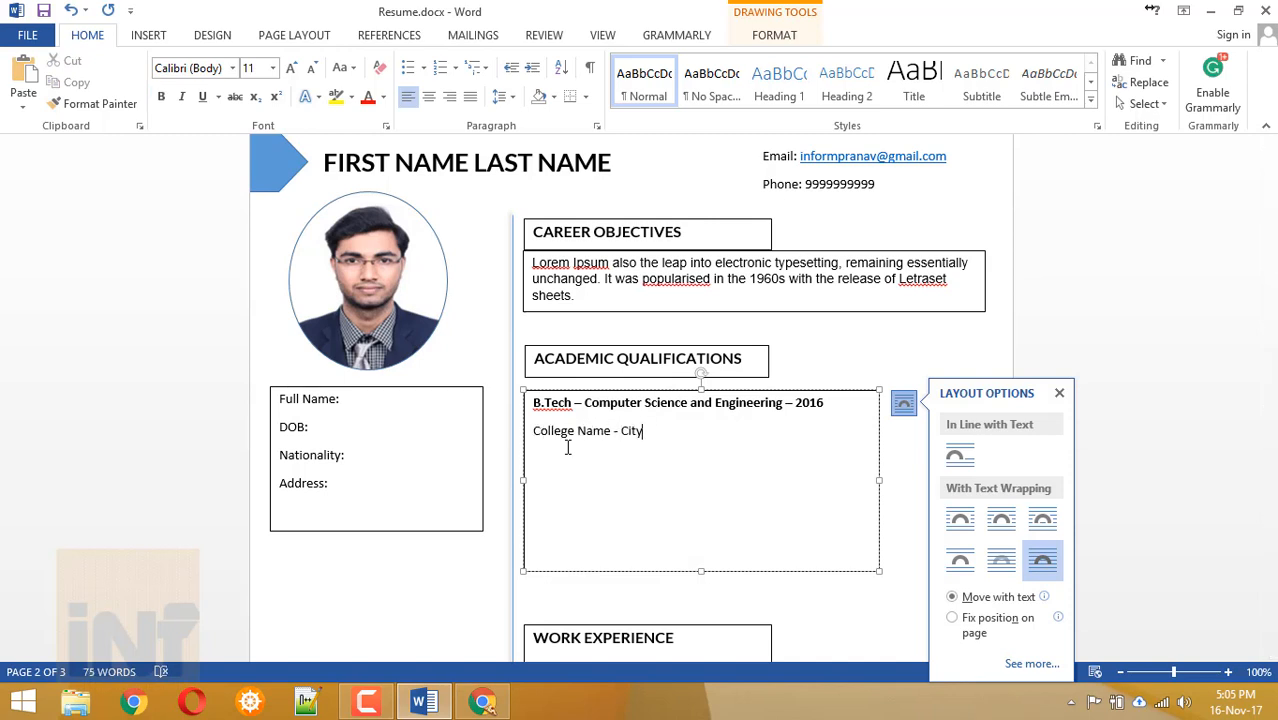
left_click_drag(568, 445, 535, 405)
Add the 'Intermediate – MPC – 2012' entry and duplicate it as 'Matriculation – SSC'.
key("Return")
type("Intermediate – MPC – 2012")
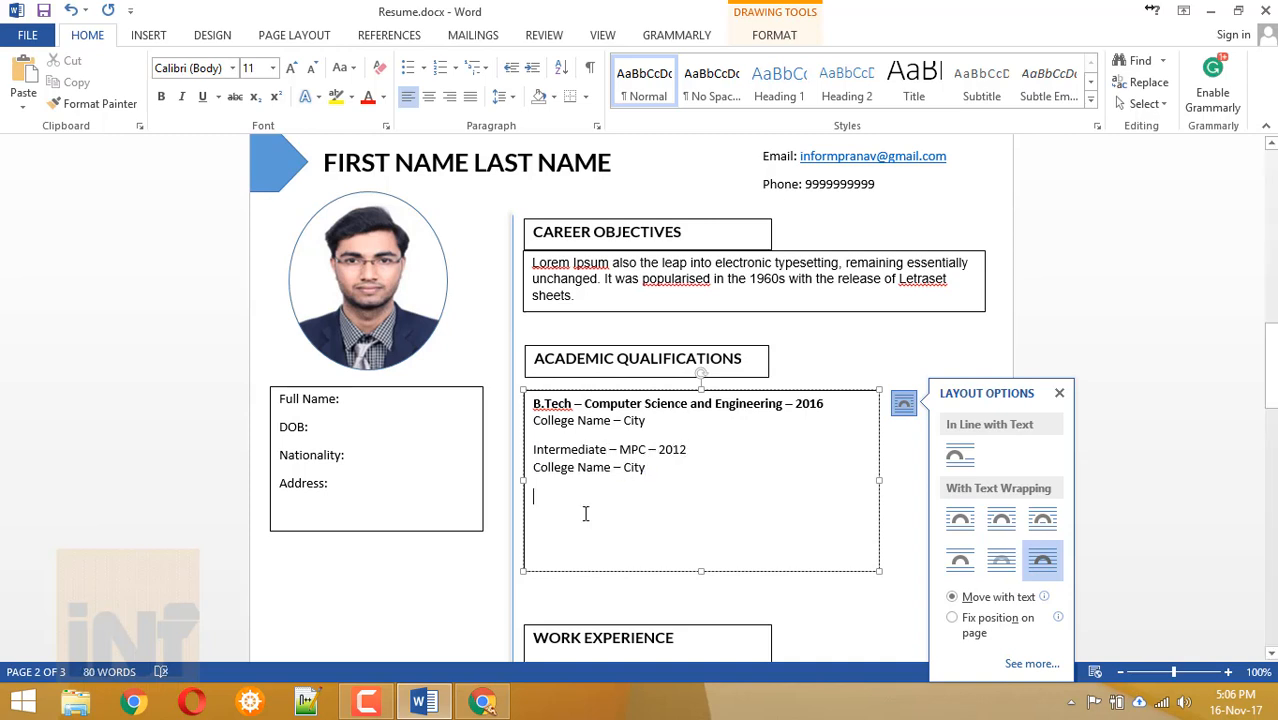
left_click_drag(533, 449, 723, 451)
key("ctrl+c")
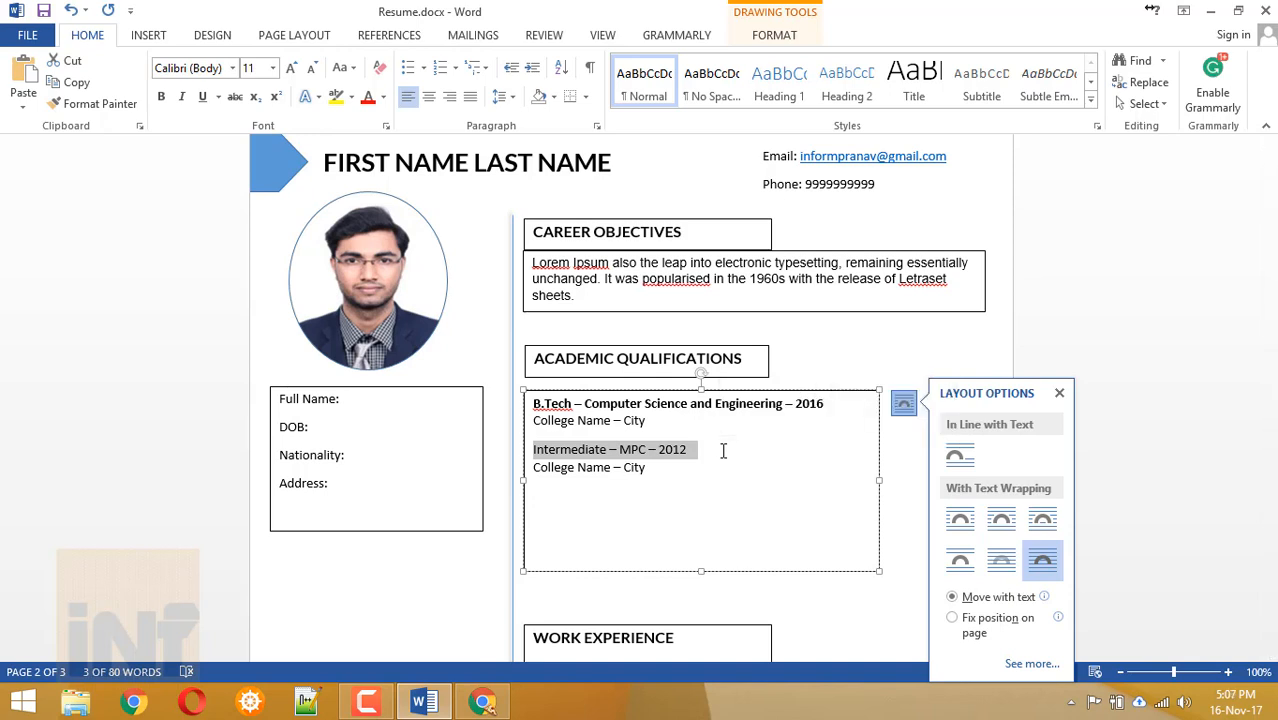
key("Down")
key("End")
key("Return")
key("ctrl+v")
double_click(632, 496)
type("SSC")
double_click(556, 496)
type("Matriculation")
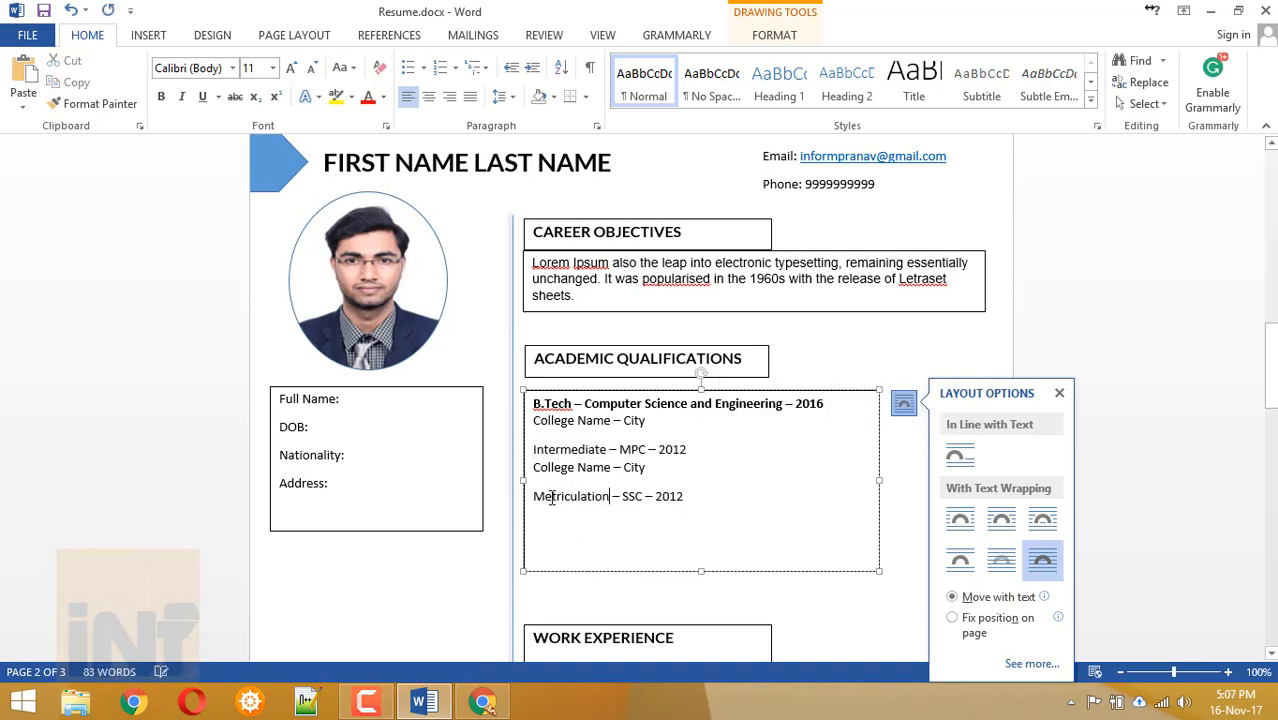
Finish the school line and bold the Intermediate and Matriculation titles.
triple_click(582, 467)
left_click(582, 467)
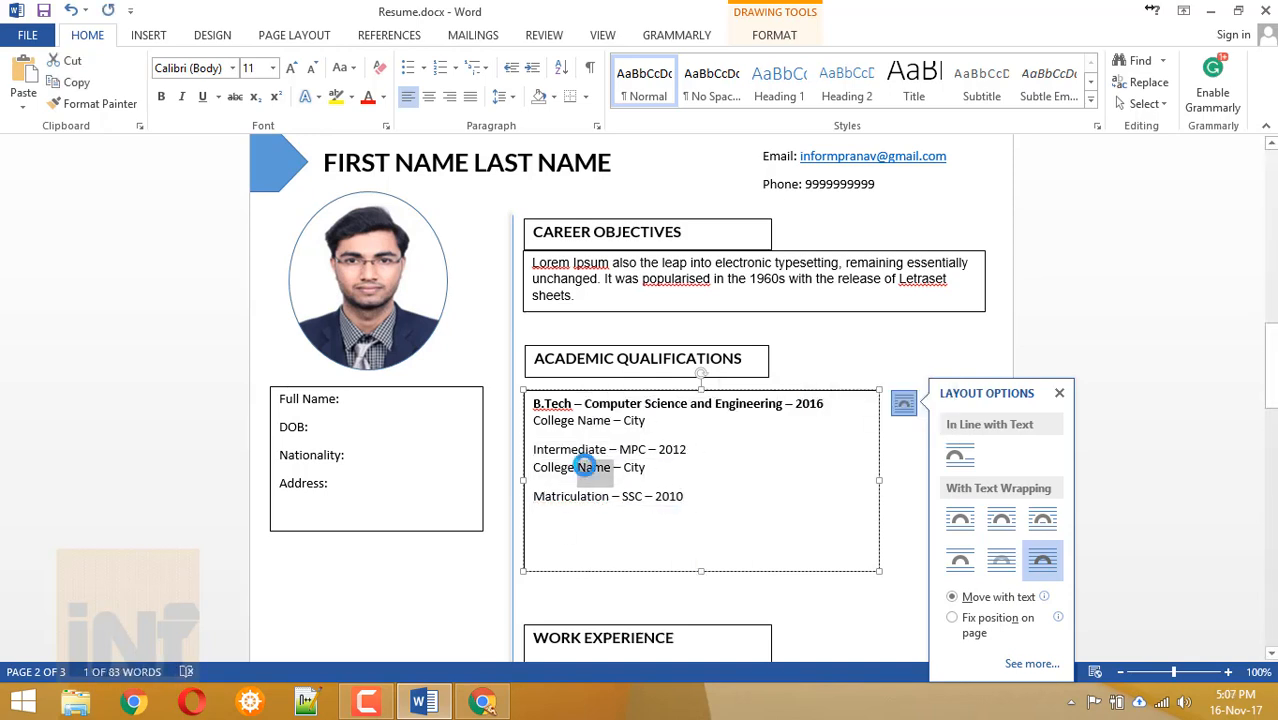
type("ity")
key("Return")
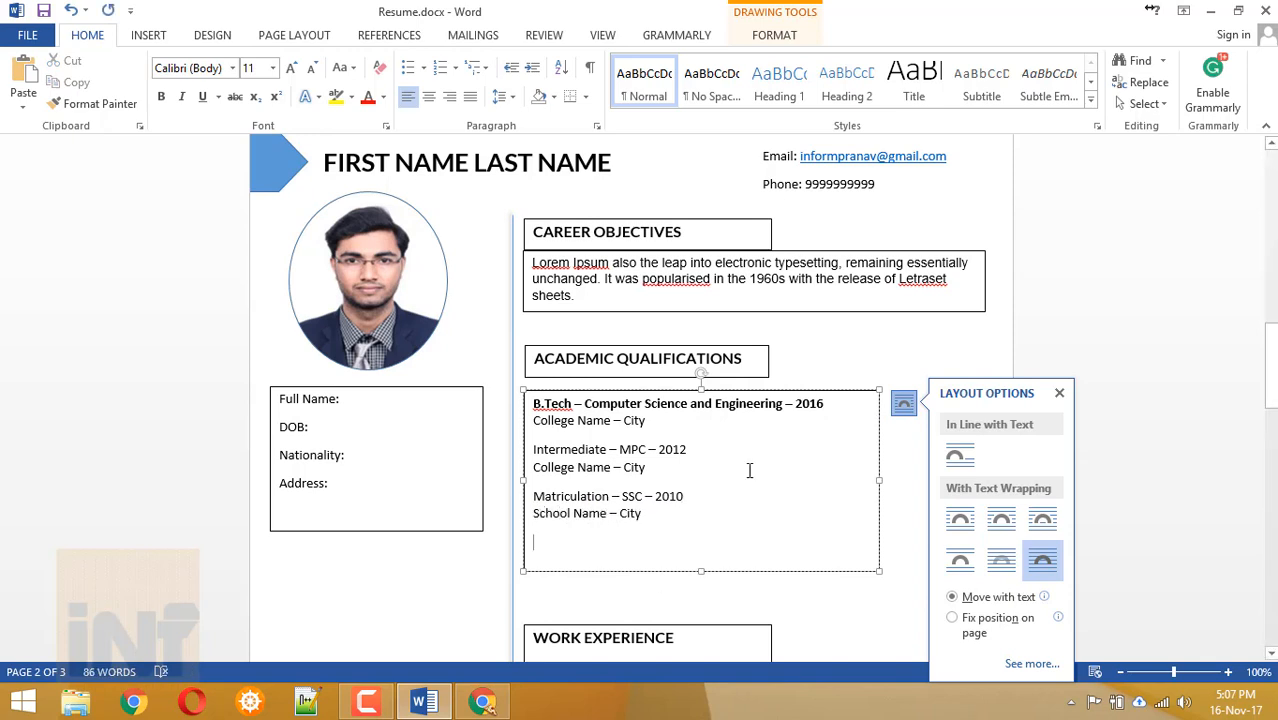
left_click_drag(692, 450, 529, 449)
key("ctrl+b")
left_click_drag(715, 497, 529, 497)
key("ctrl+b")
Shrink the qualifications box to fit and set its text in Lato.
left_click(716, 543)
left_click_drag(882, 571, 856, 531)
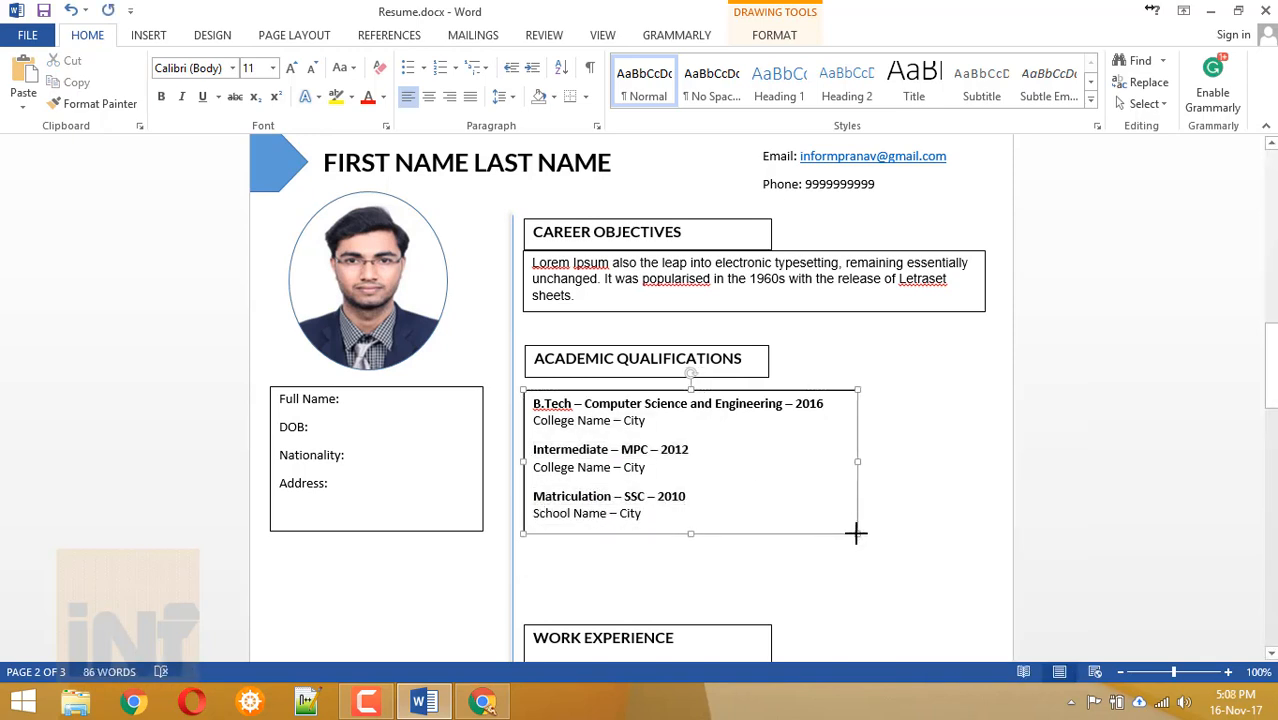
left_click(876, 508)
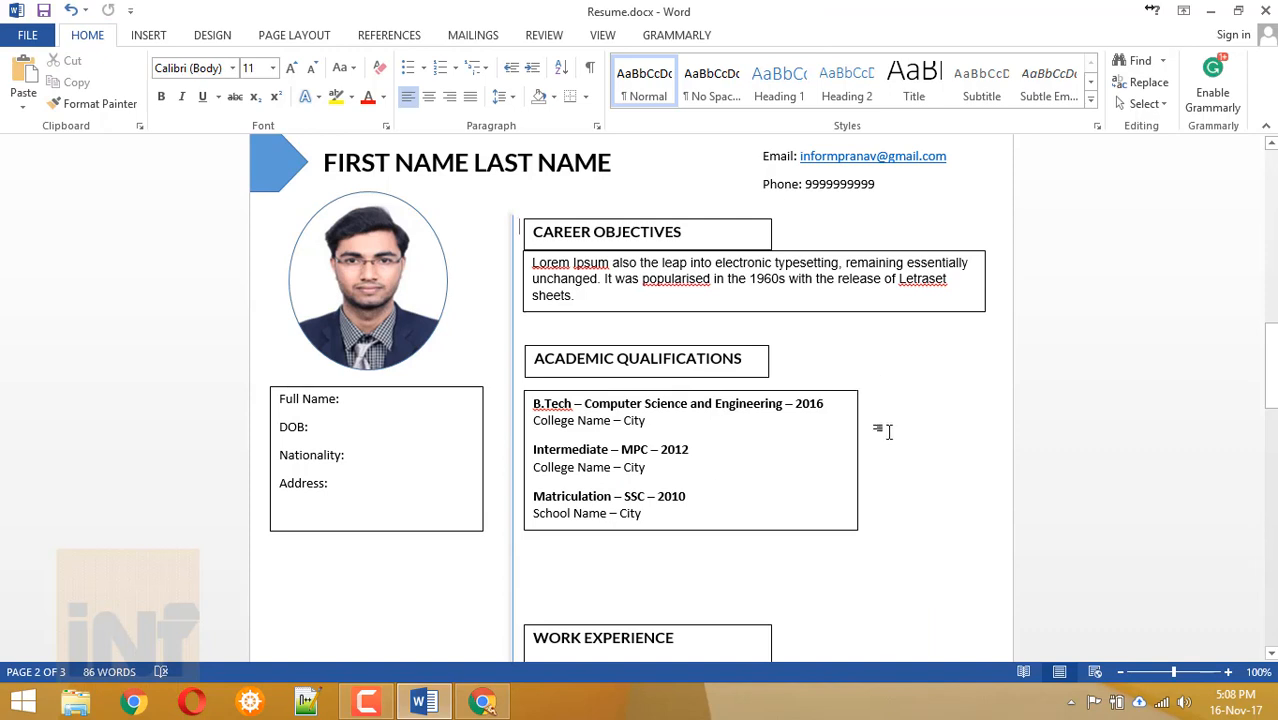
left_click(597, 491)
key("ctrl+a")
key("Return")
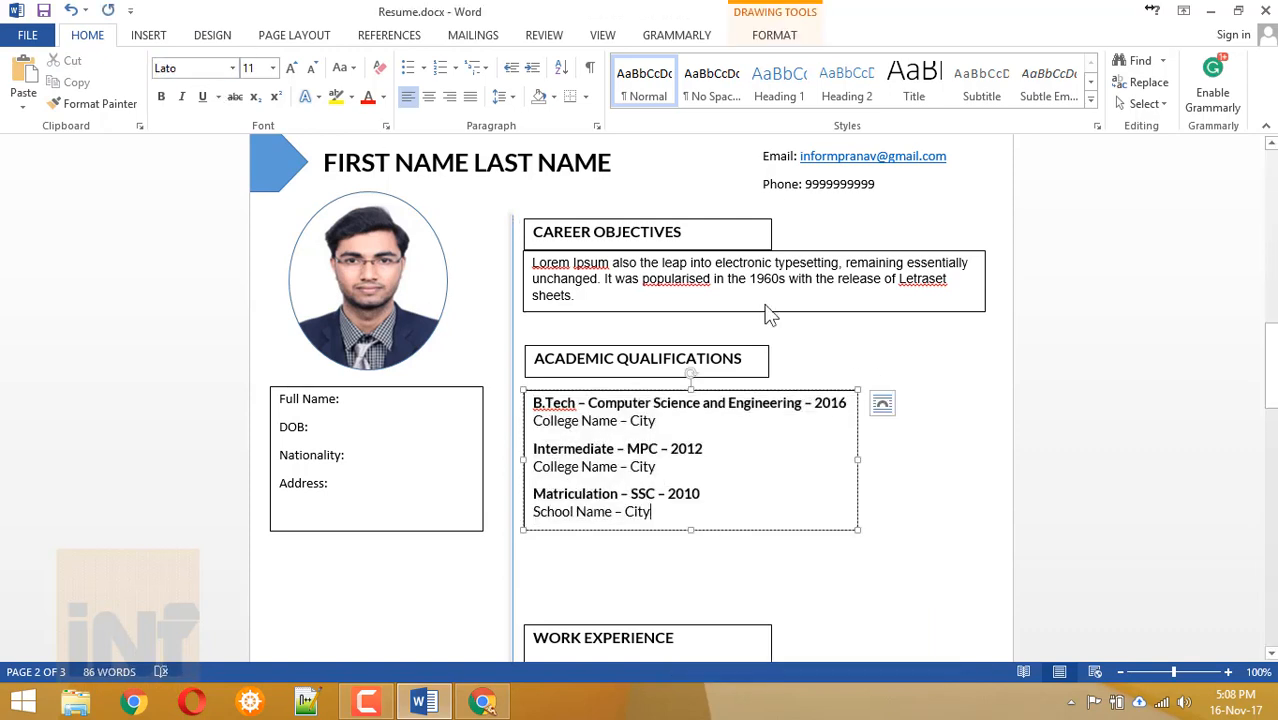
Set the Career Objectives paragraph to Lato, size 12.
left_click(745, 292)
key("ctrl+a")
left_click(179, 70)
type("Lato")
key("Return")
left_click(249, 70)
type("12")
Enlarge the Career Objectives and Academic Qualifications headings to size 14 and widen the heading box.
left_click(722, 240)
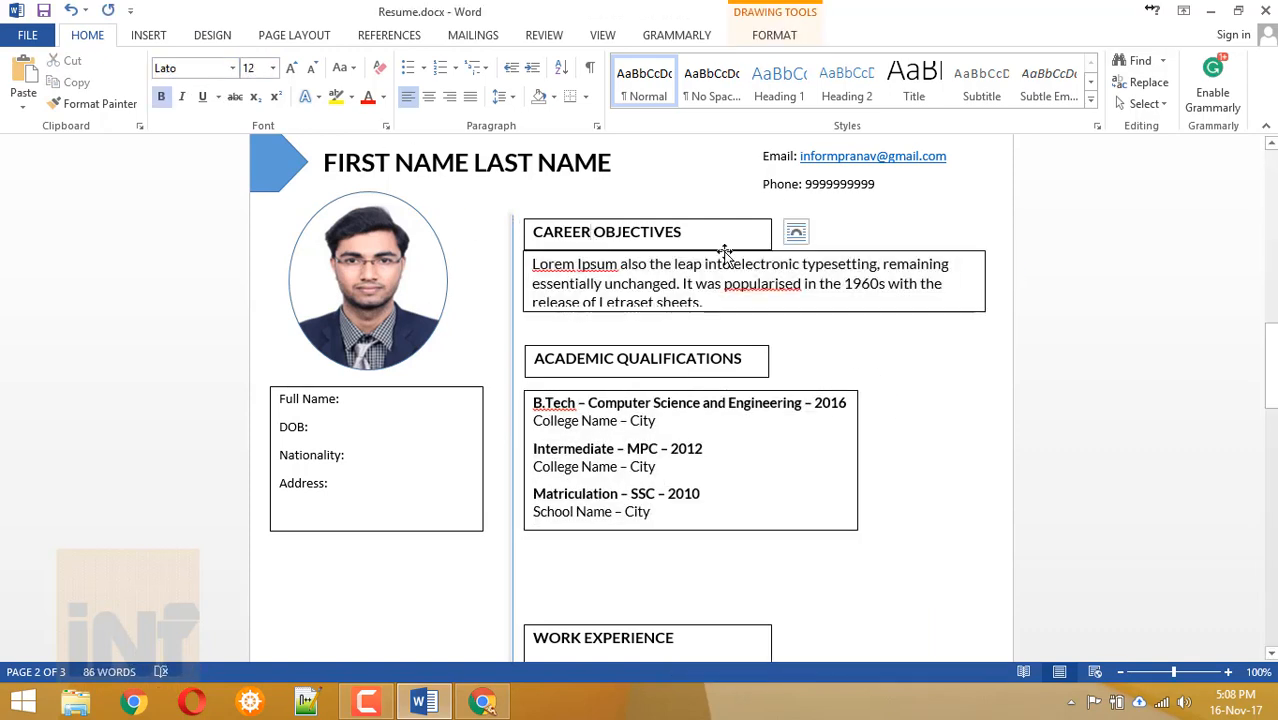
double_click(640, 282)
left_click(1010, 263)
left_click(695, 238)
key("ctrl+a")
left_click(249, 69)
type("14")
left_click(652, 352)
double_click(652, 348)
left_click(646, 364)
key("ctrl+a")
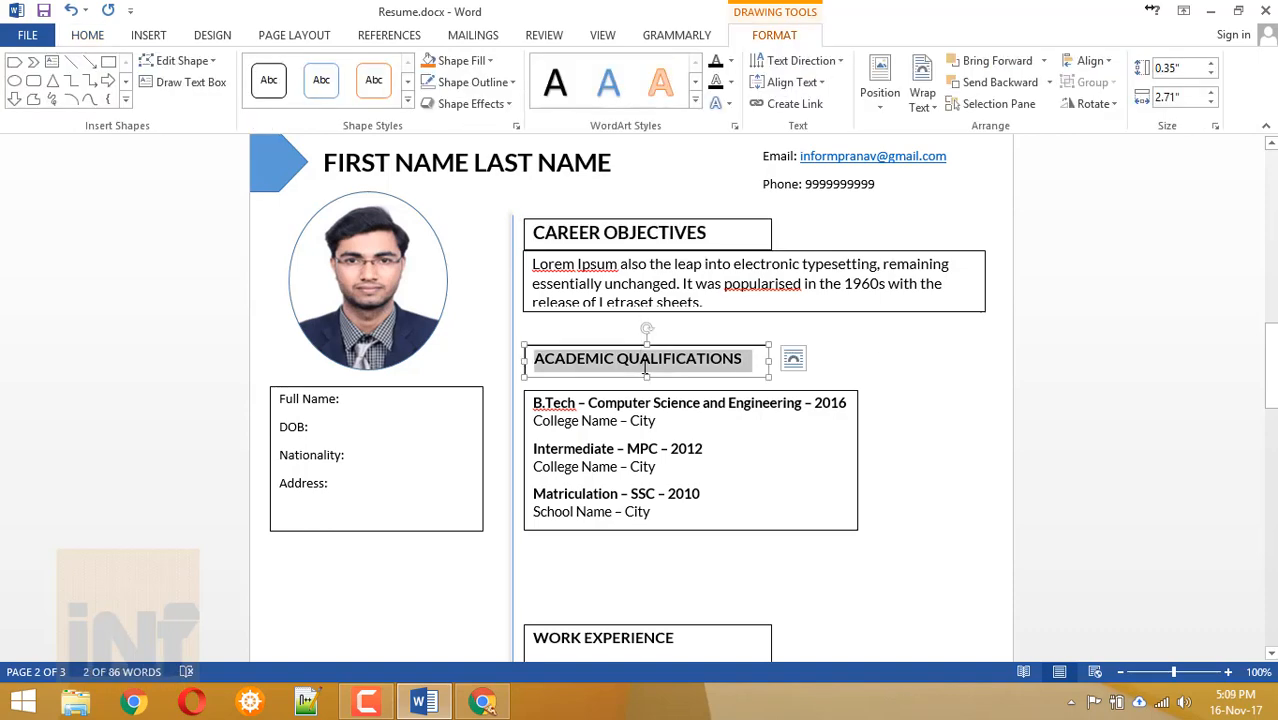
key("ctrl+bracketright")
key("ctrl+bracketright")
left_click_drag(769, 361, 796, 361)
Make the Career Objectives paragraph box taller to fit its text.
left_click(693, 448)
left_click(868, 286)
left_click_drag(985, 312, 984, 320)
left_click(742, 474)
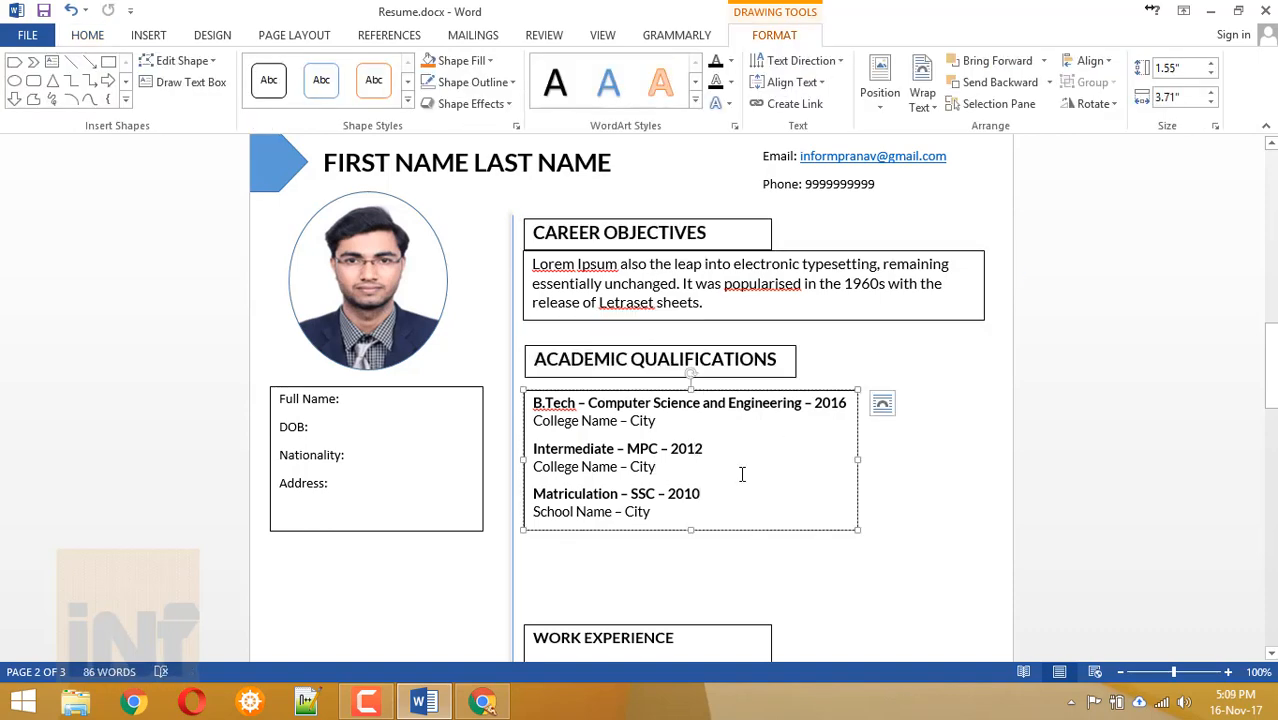
Draw a new text box beside the qualifications list.
left_click(760, 562)
left_click(149, 36)
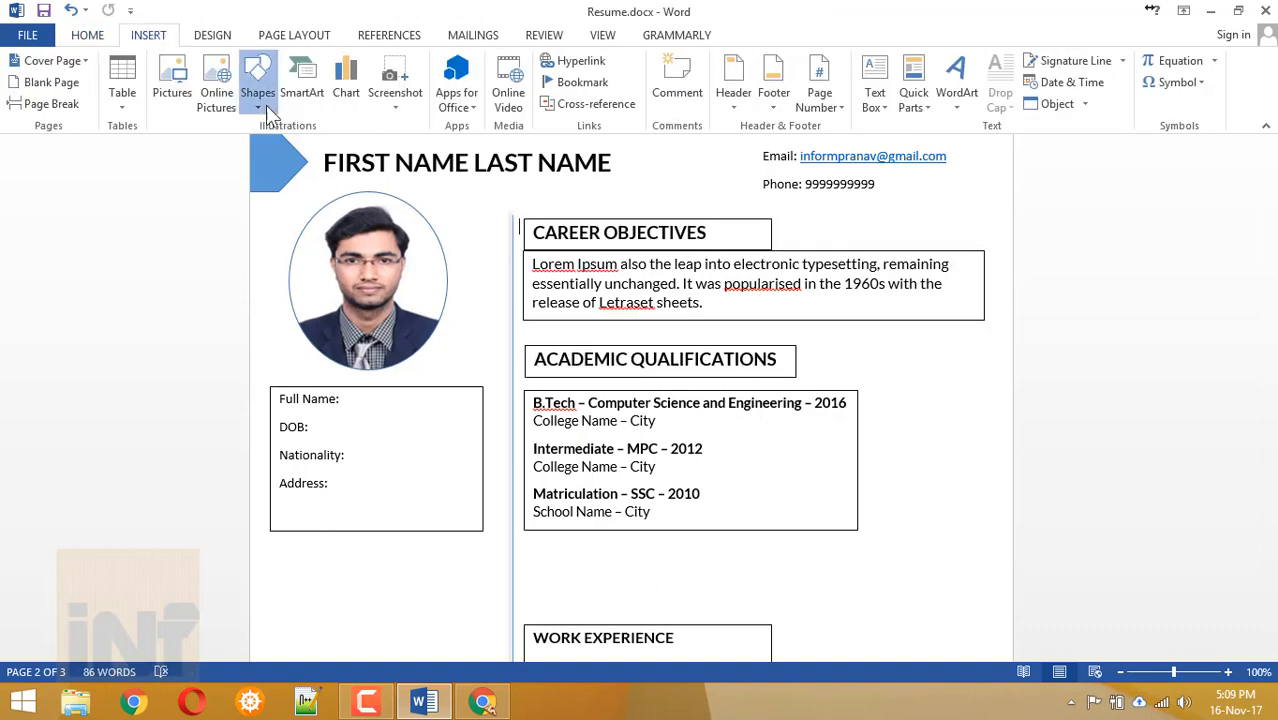
left_click(264, 107)
left_click(285, 152)
left_click_drag(862, 388, 976, 530)
Draw a small rectangle at the top of the new box.
left_click(149, 36)
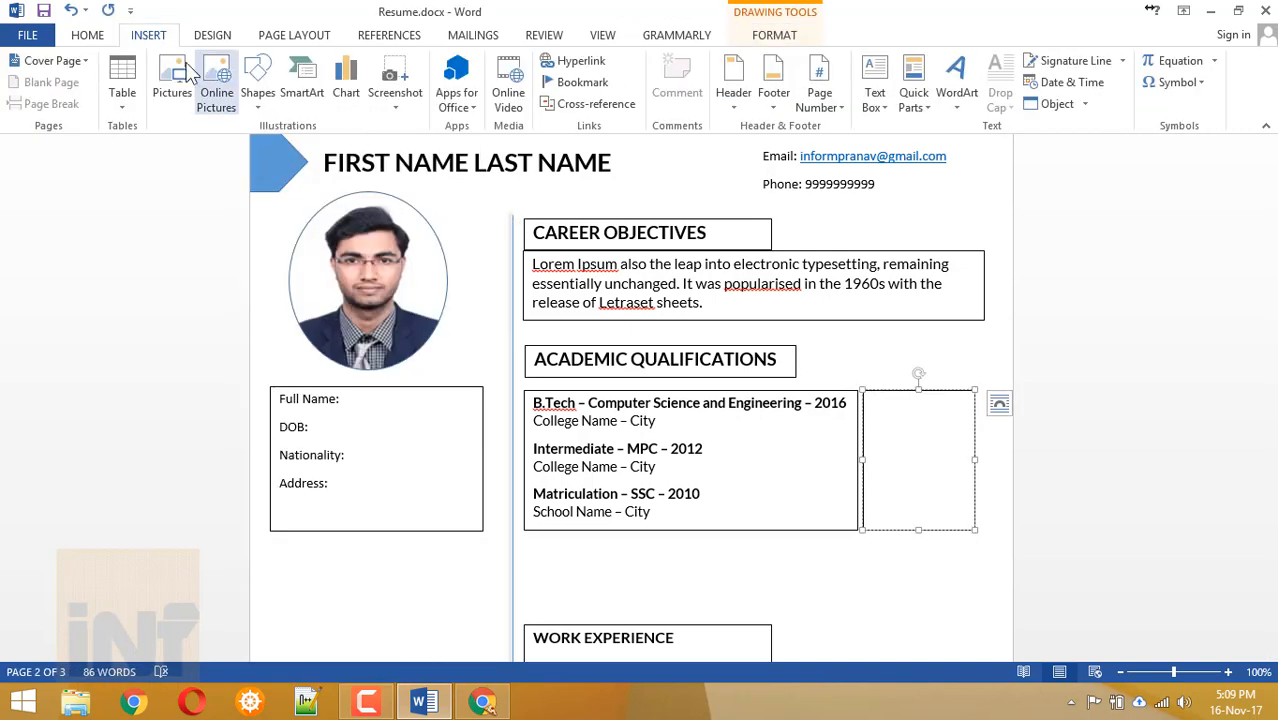
left_click(258, 92)
left_click(250, 248)
mouse_move(868, 392)
left_mouse_down()
mouse_move(948, 408)
mouse_move(930, 420)
left_mouse_up()
Try adding blank lines between qualifications, then remove them and restore the box height.
left_click(723, 422)
key("Return")
left_click(725, 491)
key("Return")
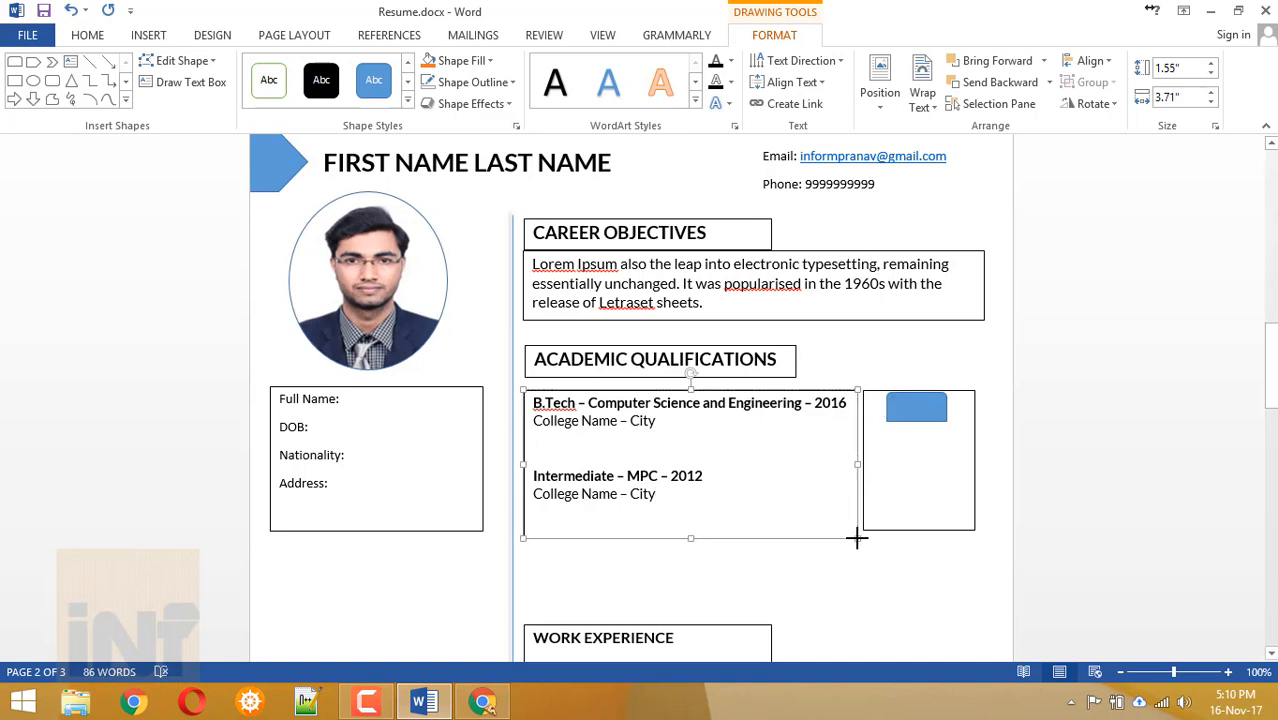
left_click_drag(857, 531, 855, 604)
key("BackSpace")
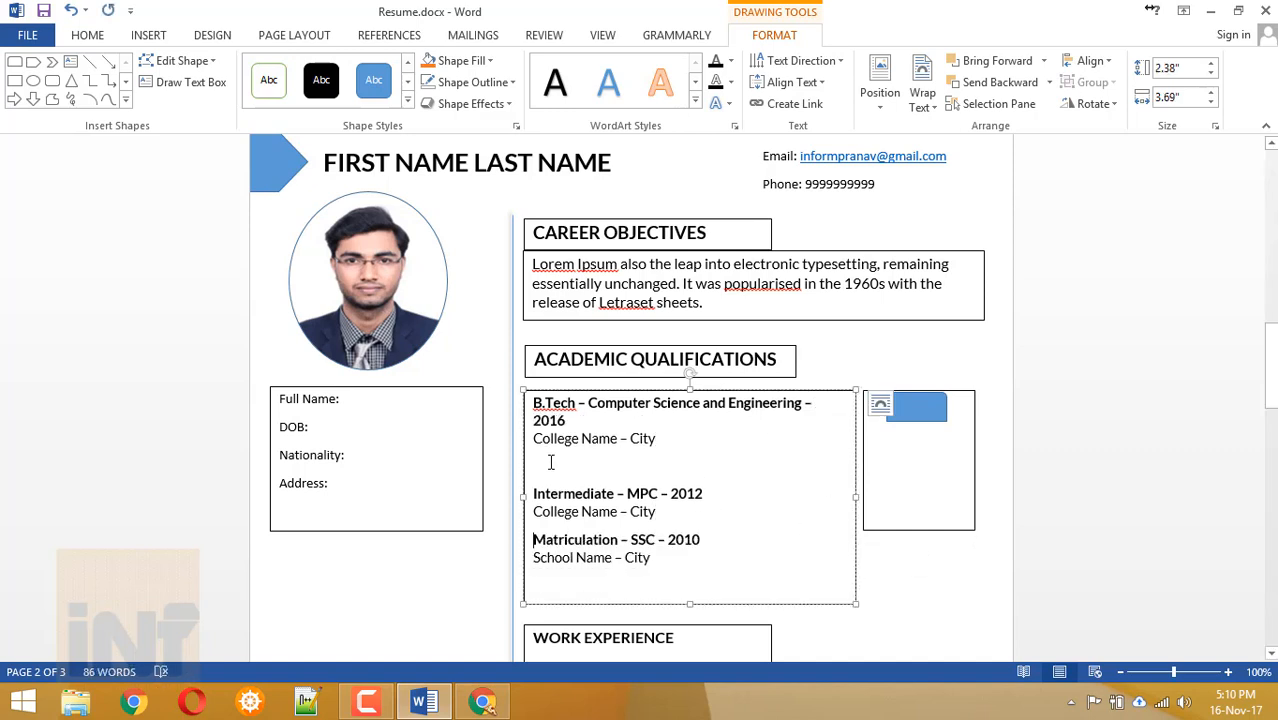
left_click(551, 456)
key("BackSpace")
left_click_drag(690, 605, 690, 549)
Give the rectangle a light blue fill and an outer shadow.
left_click(916, 402)
left_click(466, 60)
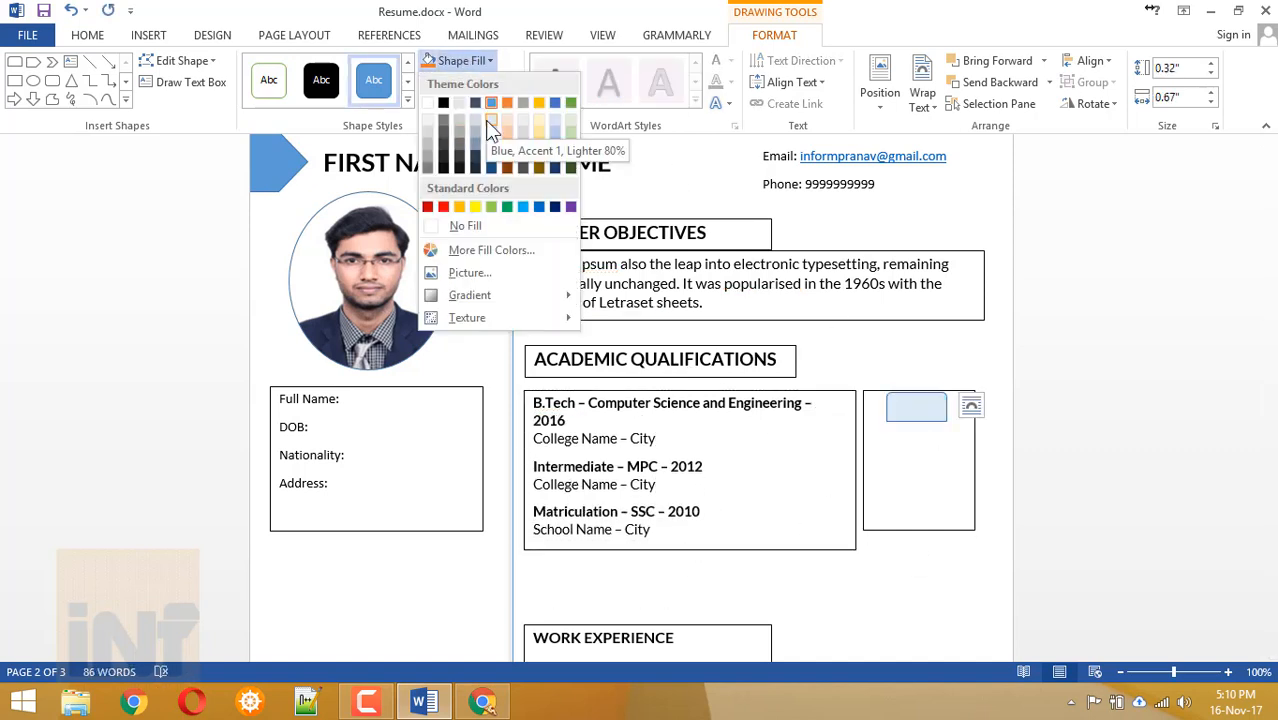
left_click(491, 142)
left_click(473, 82)
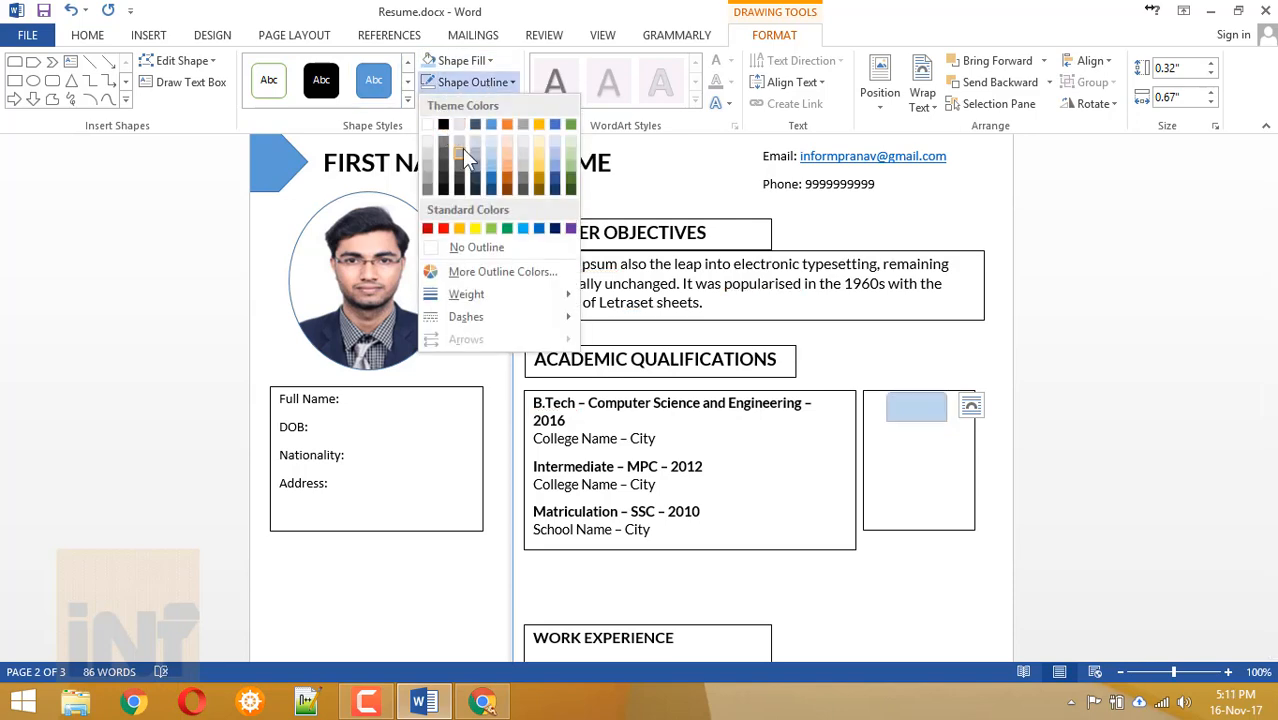
left_click(462, 150)
left_click(472, 104)
mouse_move(534, 190)
left_click(581, 276)
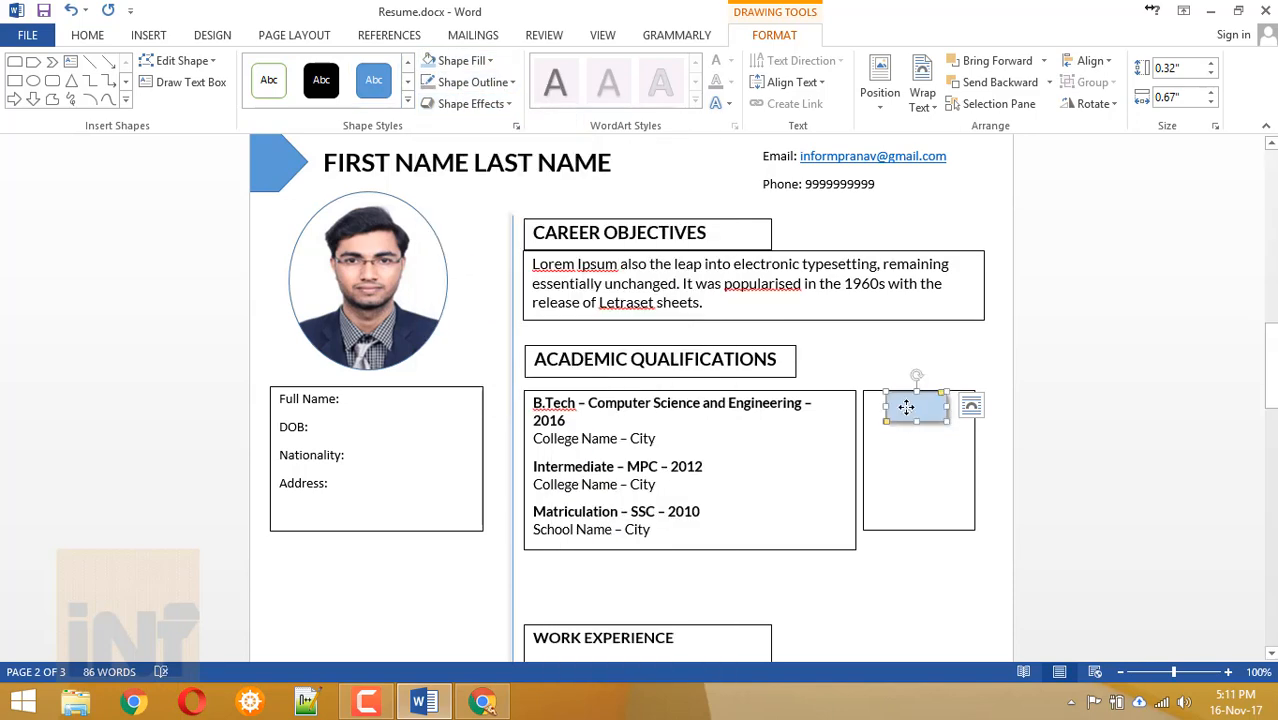
Paste two copies of the blue rectangle and align the qualifications box with the side box.
key("ctrl+c")
key("ctrl+v")
key("ctrl+v")
left_click_drag(939, 428, 861, 469)
left_click(914, 506)
left_click(918, 437)
left_click(636, 417)
left_click_drag(862, 549, 862, 530)
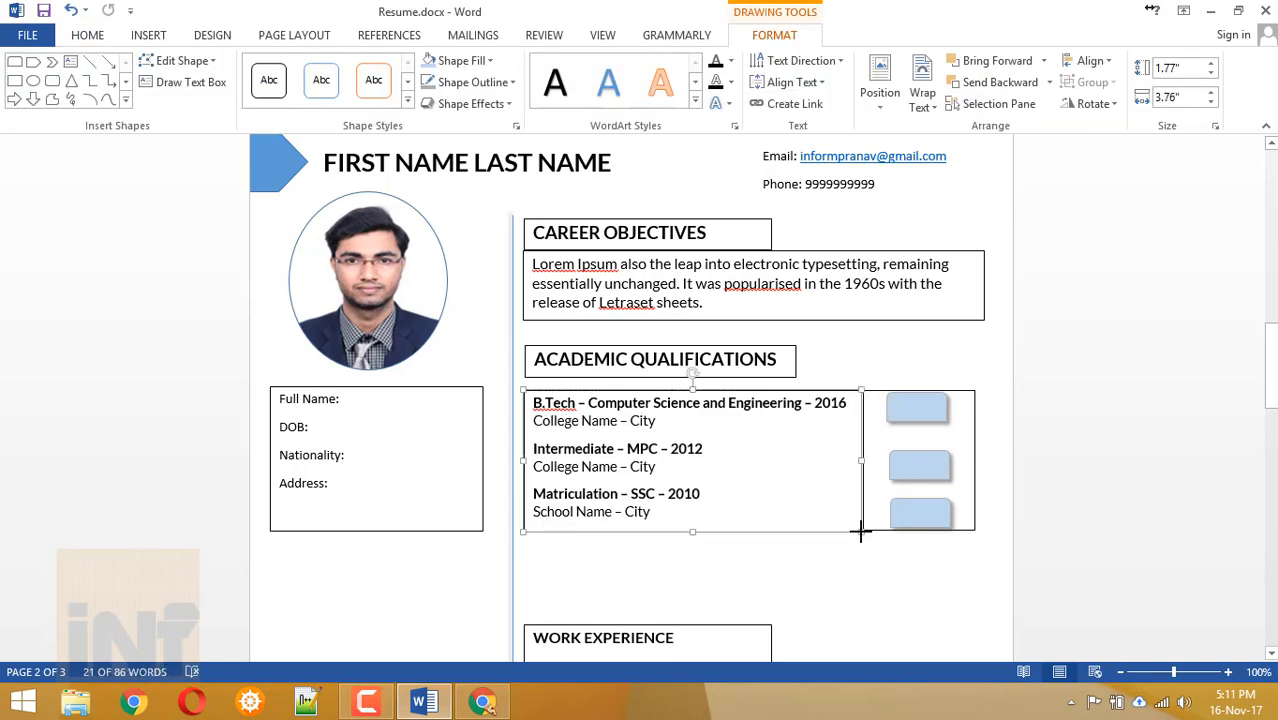
Line up the three rectangles with the B.Tech, Intermediate and Matriculation entries.
left_click(924, 463)
left_click_drag(924, 463, 923, 457)
left_click_drag(919, 514, 917, 502)
left_click(926, 458)
left_click(919, 410)
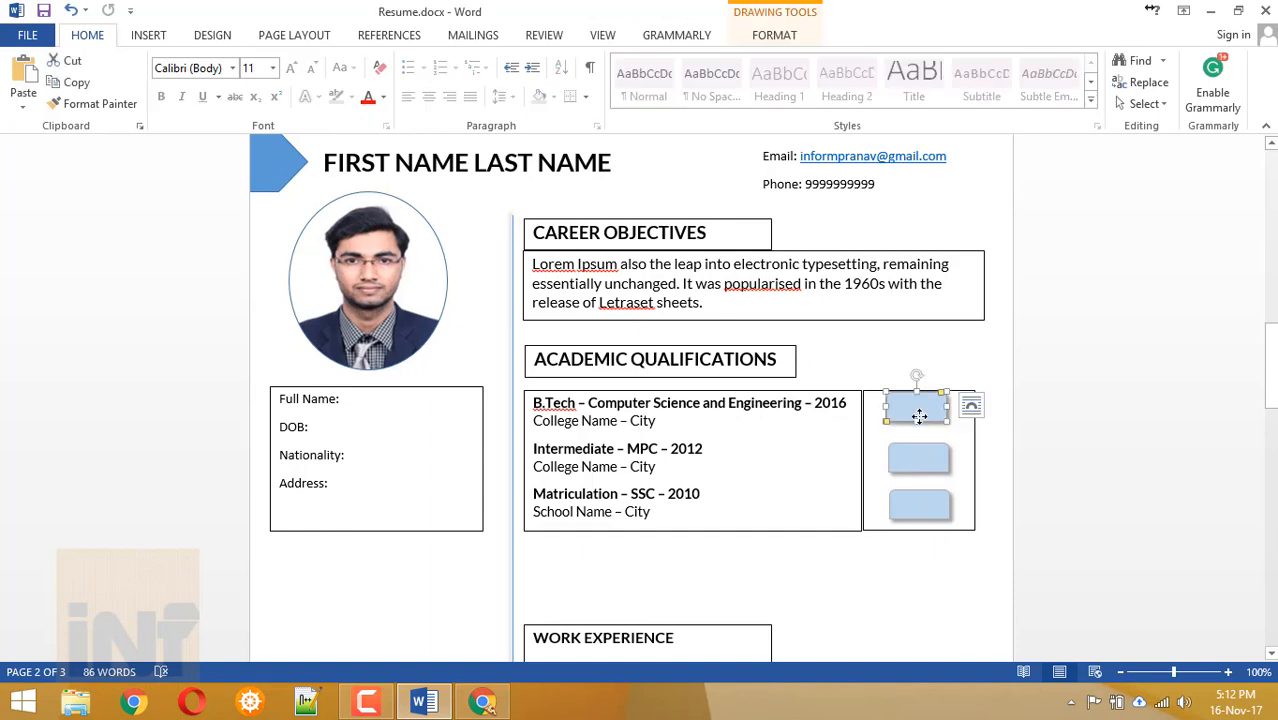
left_click_drag(916, 398, 921, 400)
left_click(918, 457)
left_click(918, 545)
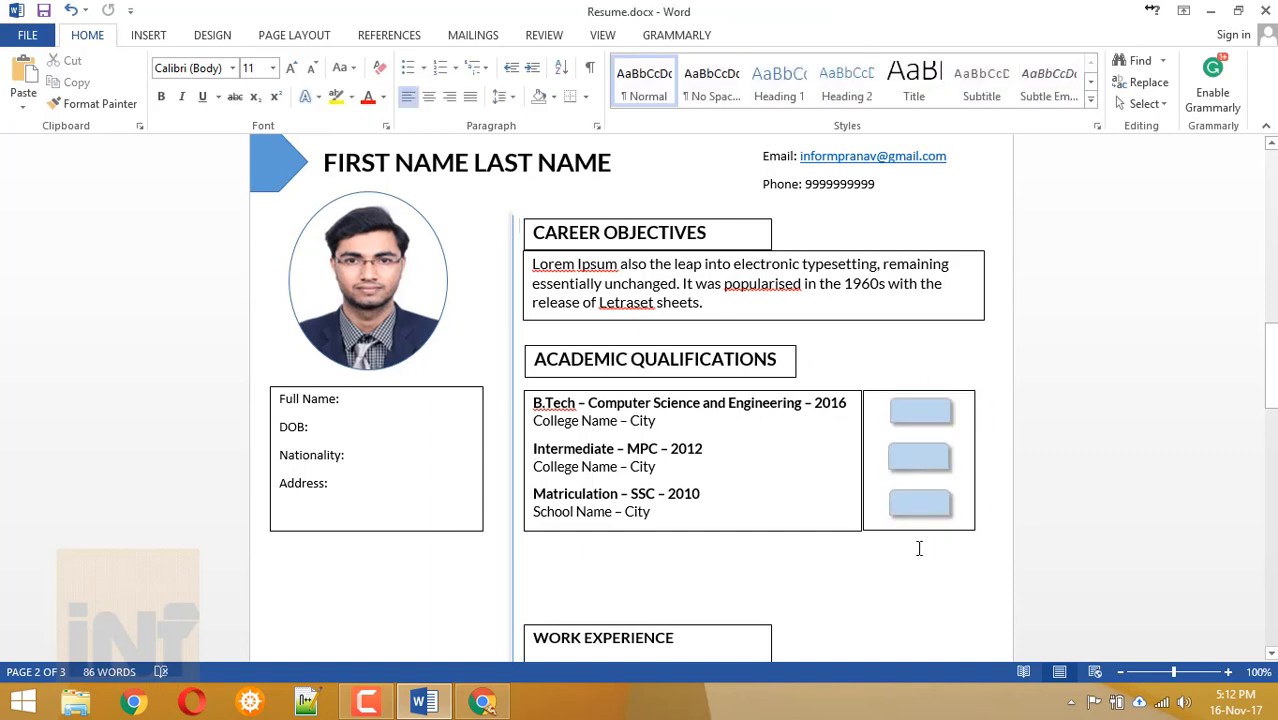
left_click(919, 408)
Add a text box reading '70' in Lato over the top rectangle.
left_click(774, 35)
left_click(461, 60)
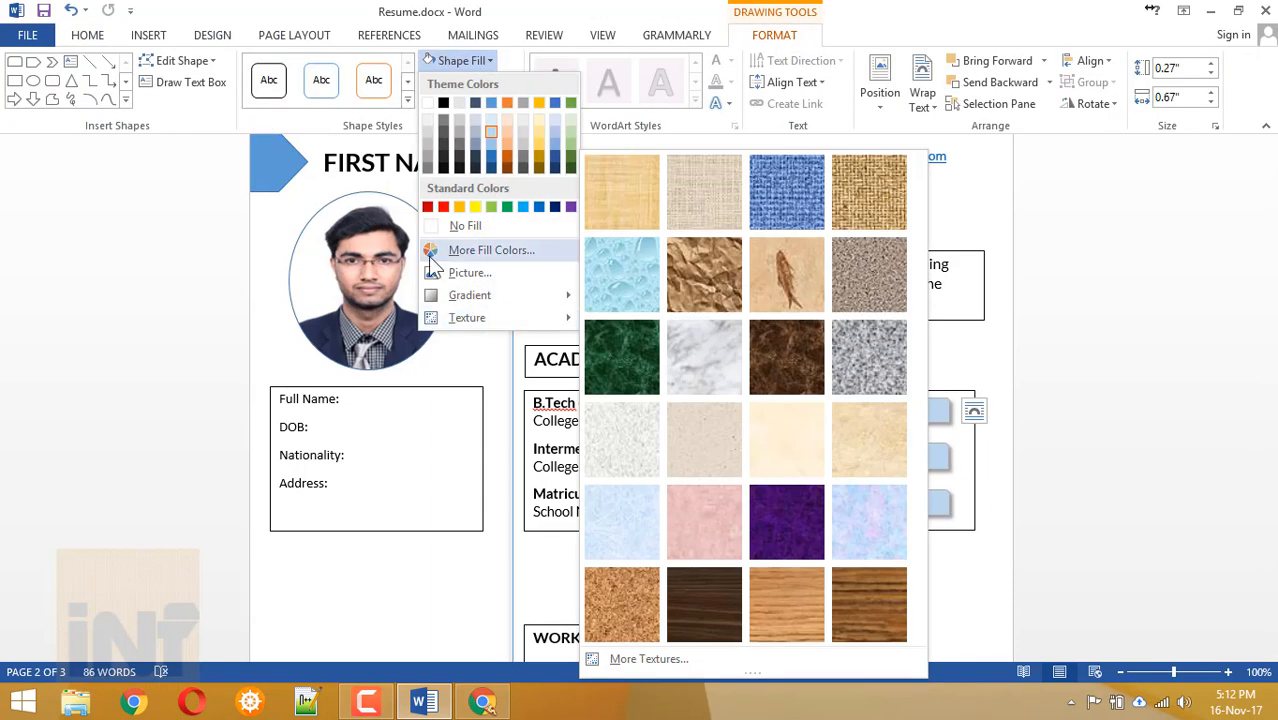
left_click(70, 61)
mouse_move(896, 404)
left_mouse_down()
mouse_move(926, 479)
mouse_move(941, 422)
left_mouse_up()
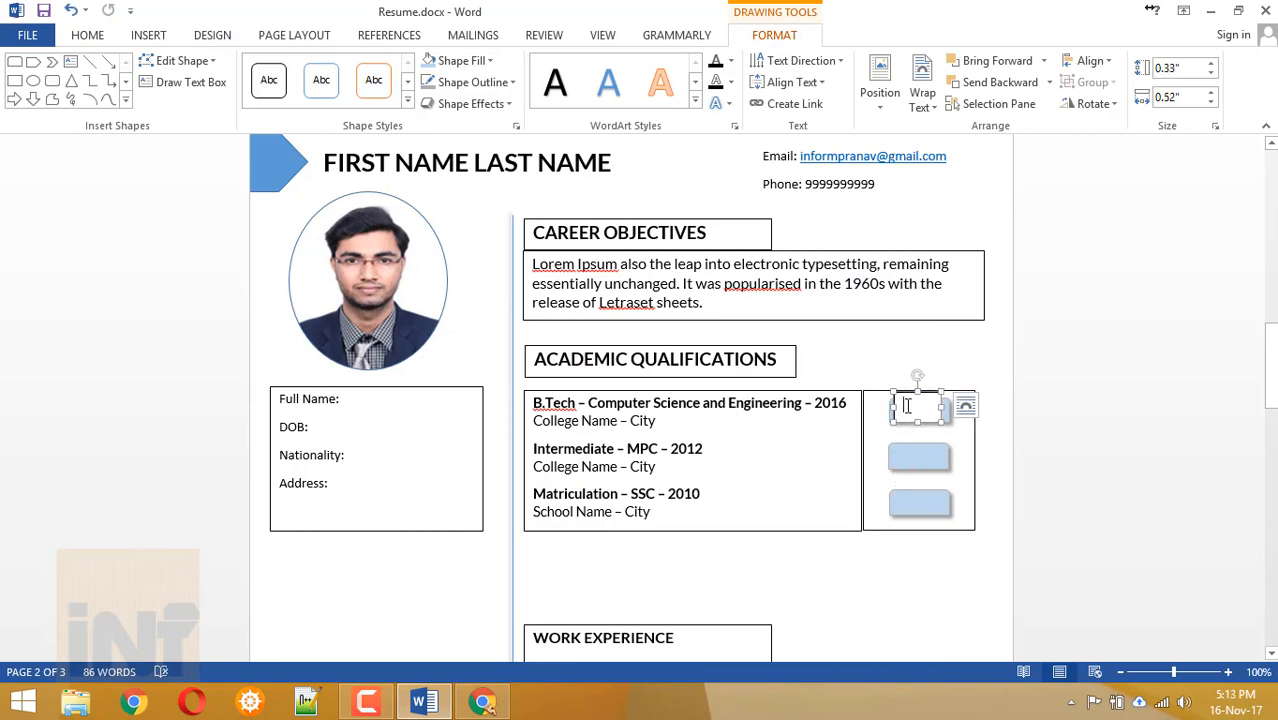
type("70")
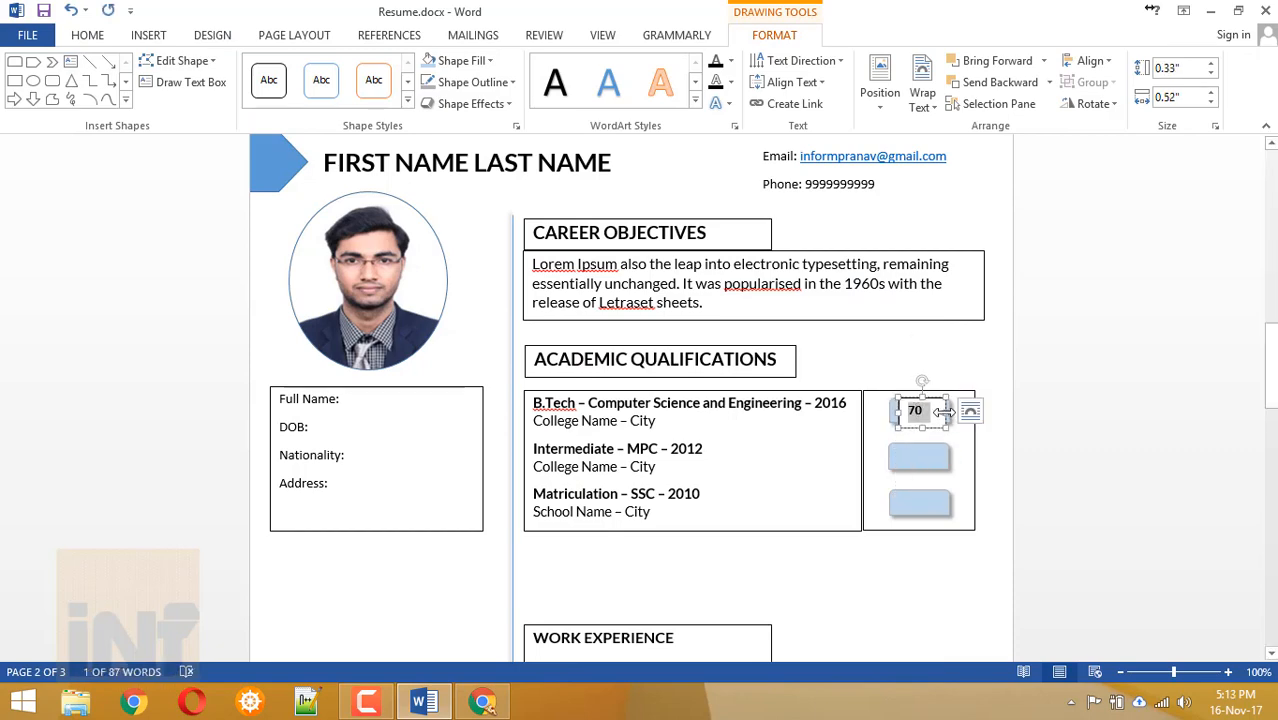
left_click(88, 36)
left_click(213, 68)
type("Lato")
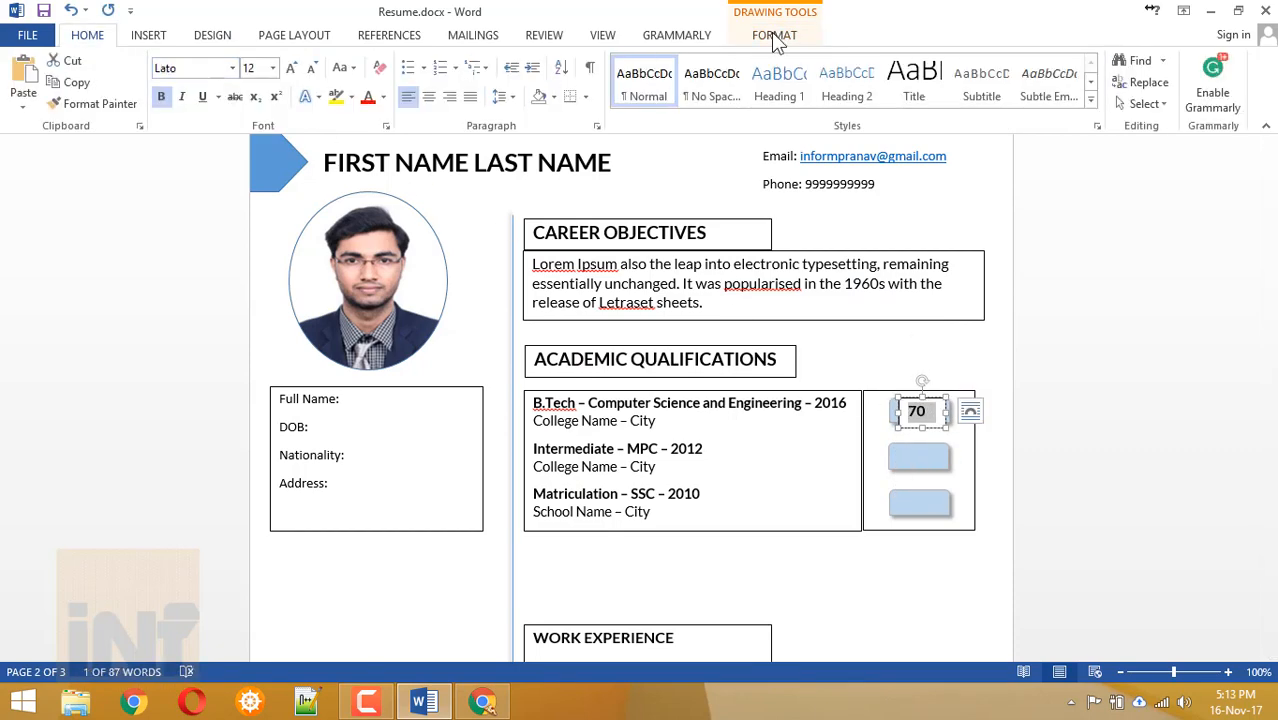
Apply a blue WordArt style to the 70.
left_click(775, 35)
left_click(472, 104)
mouse_move(487, 136)
left_click(484, 104)
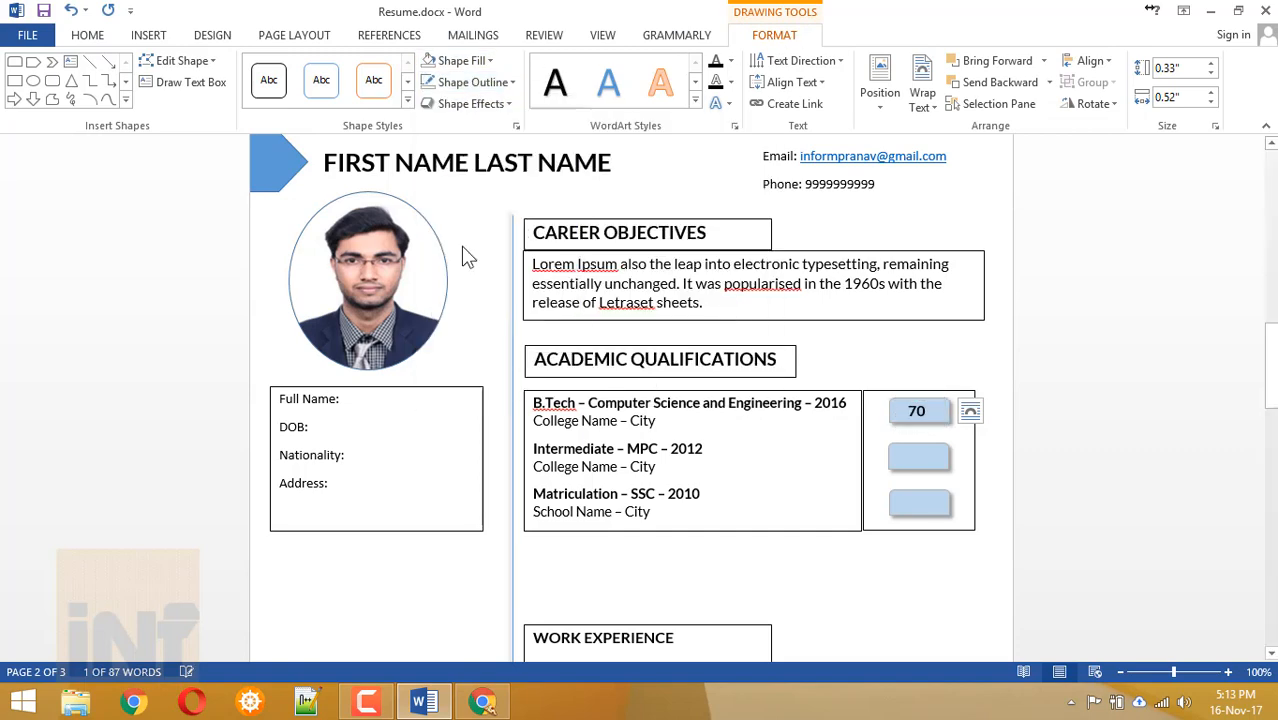
left_click(626, 98)
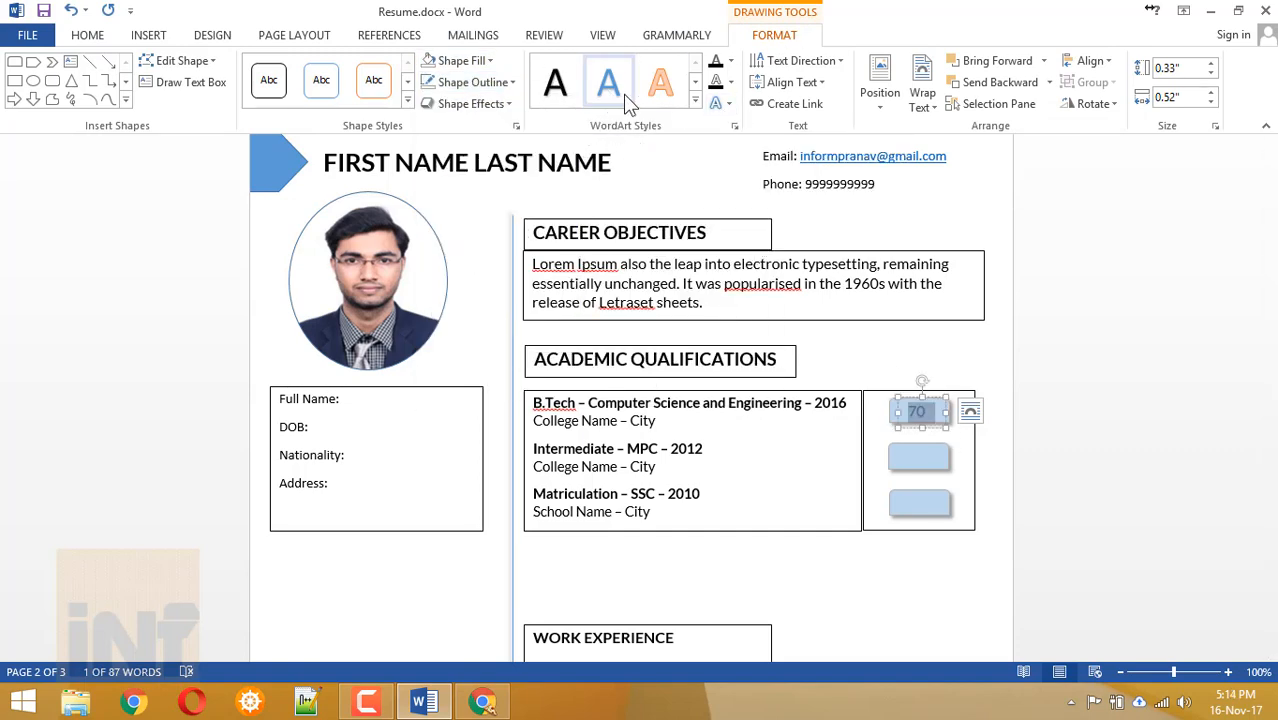
Copy the 70 box onto the other two rectangles.
left_click(970, 411)
left_click(923, 409)
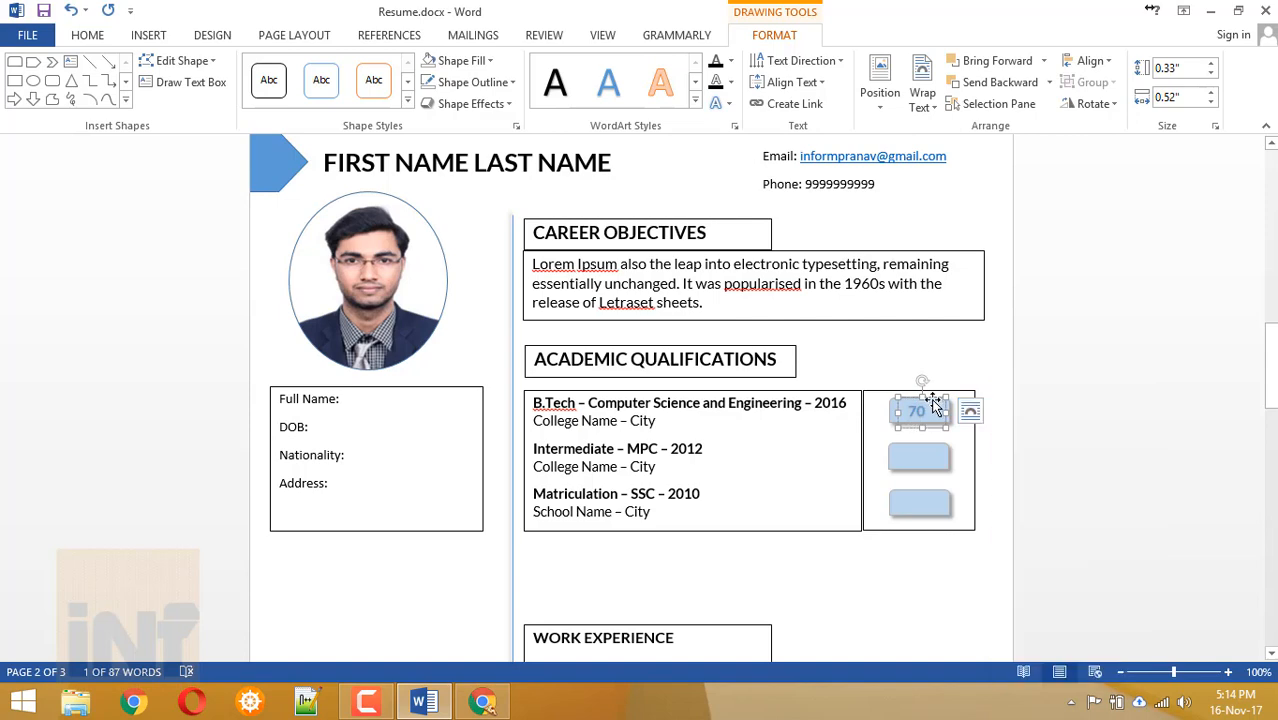
left_click_drag(930, 398, 932, 440)
left_click(913, 585)
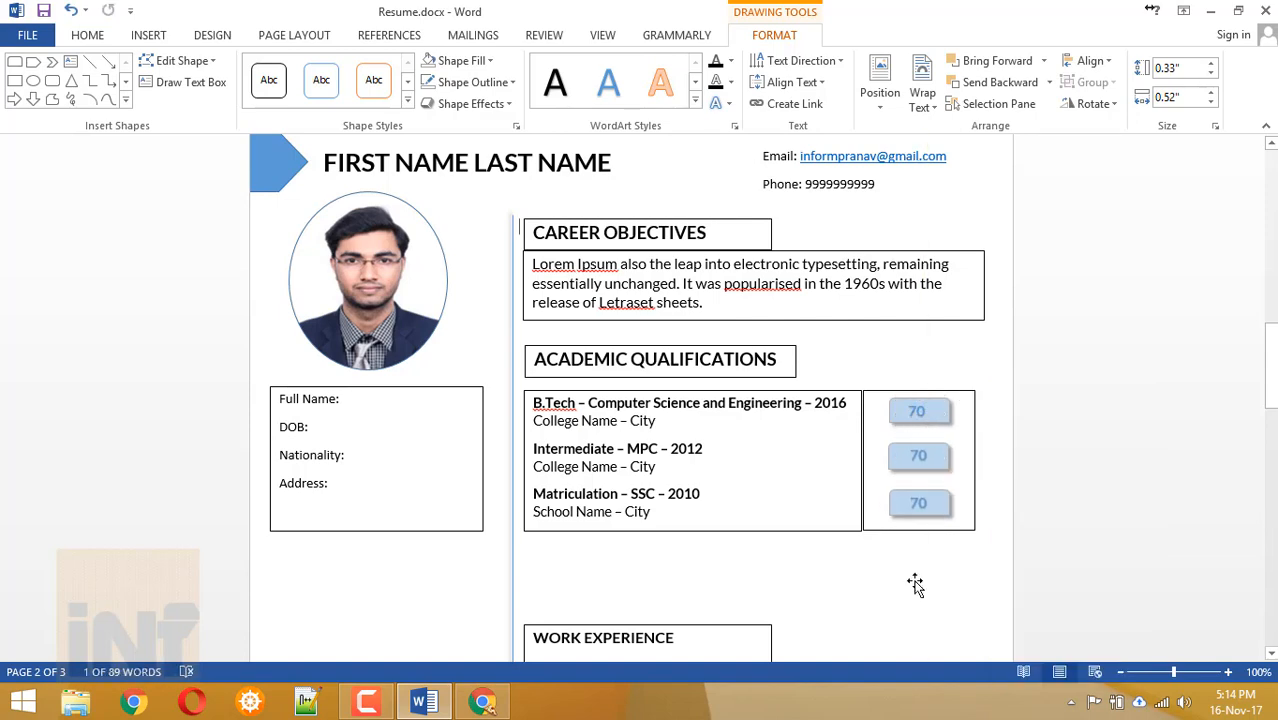
scroll(893, 585, "down", 3)
scroll(840, 452, "up", 2)
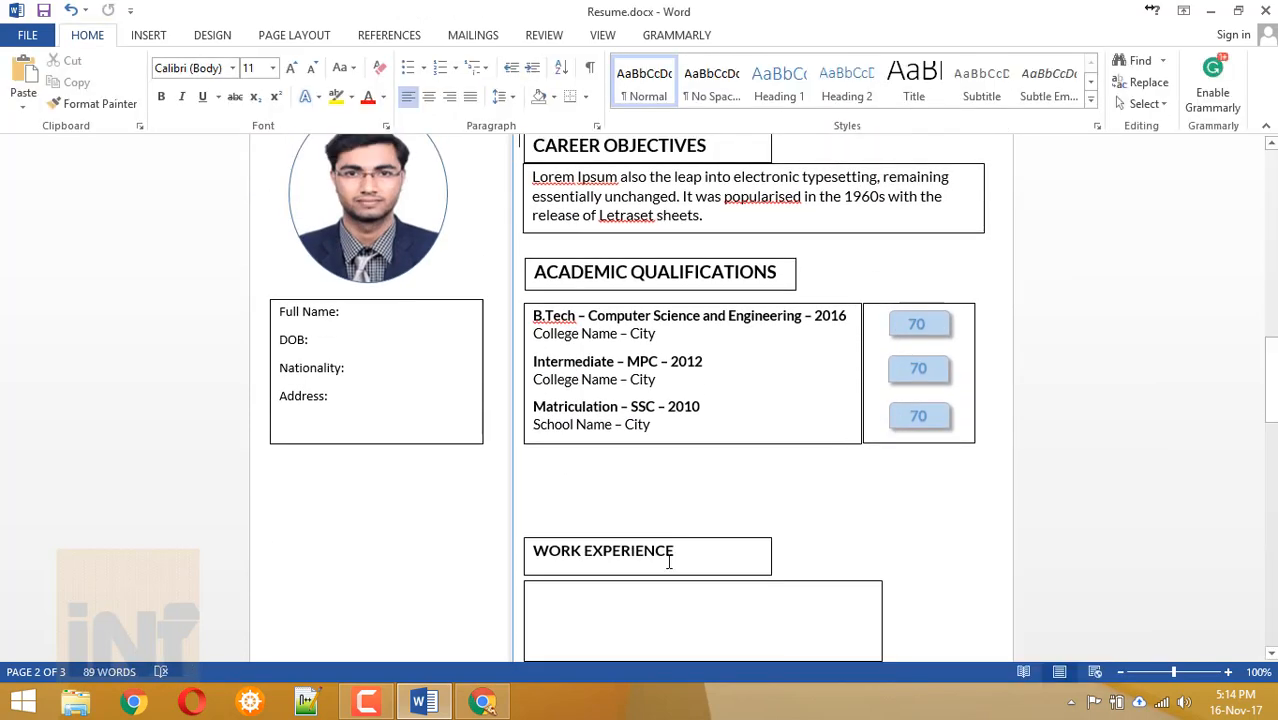
Move the Work Experience boxes up and type a bold 'Company Name: < Name > - Period: < Mon Year > to < Mon Year >' line.
left_click_drag(668, 559, 671, 509)
left_click_drag(630, 588, 633, 551)
type("Company Namr")
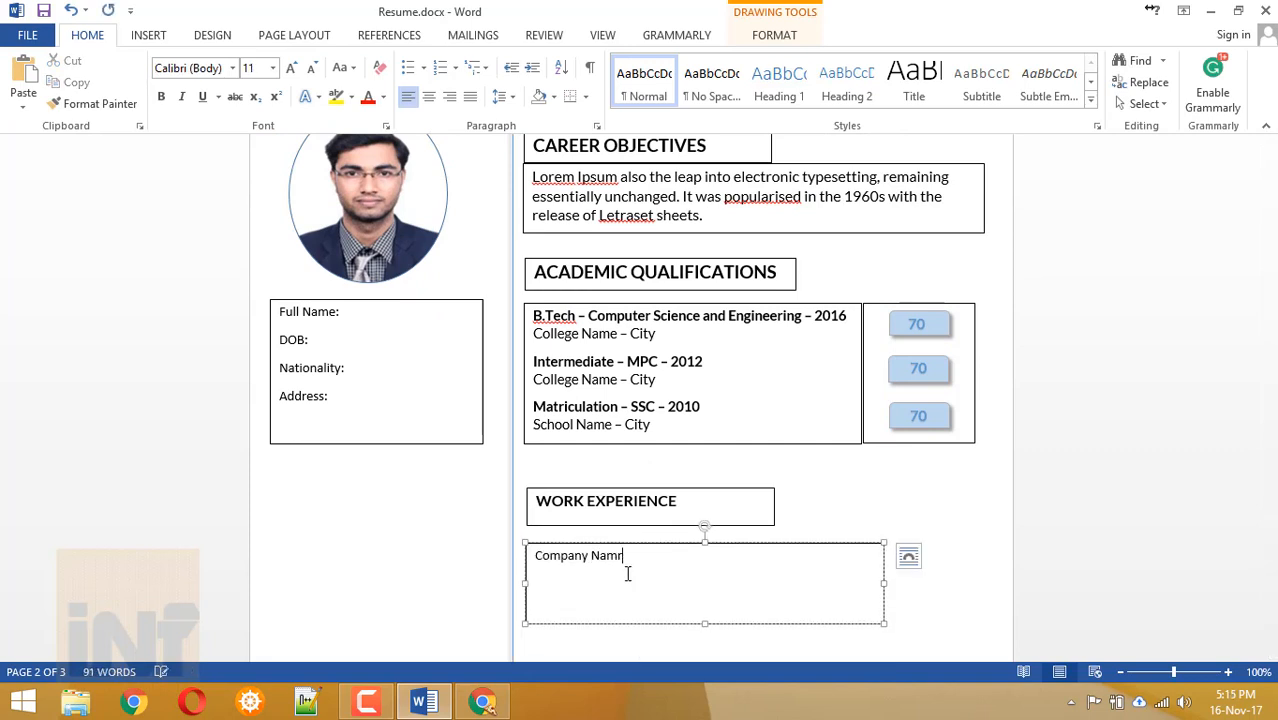
key("BackSpace")
type("e")
key("ctrl+a")
key("ctrl+b")
left_click(646, 559)
type(": < Name >")
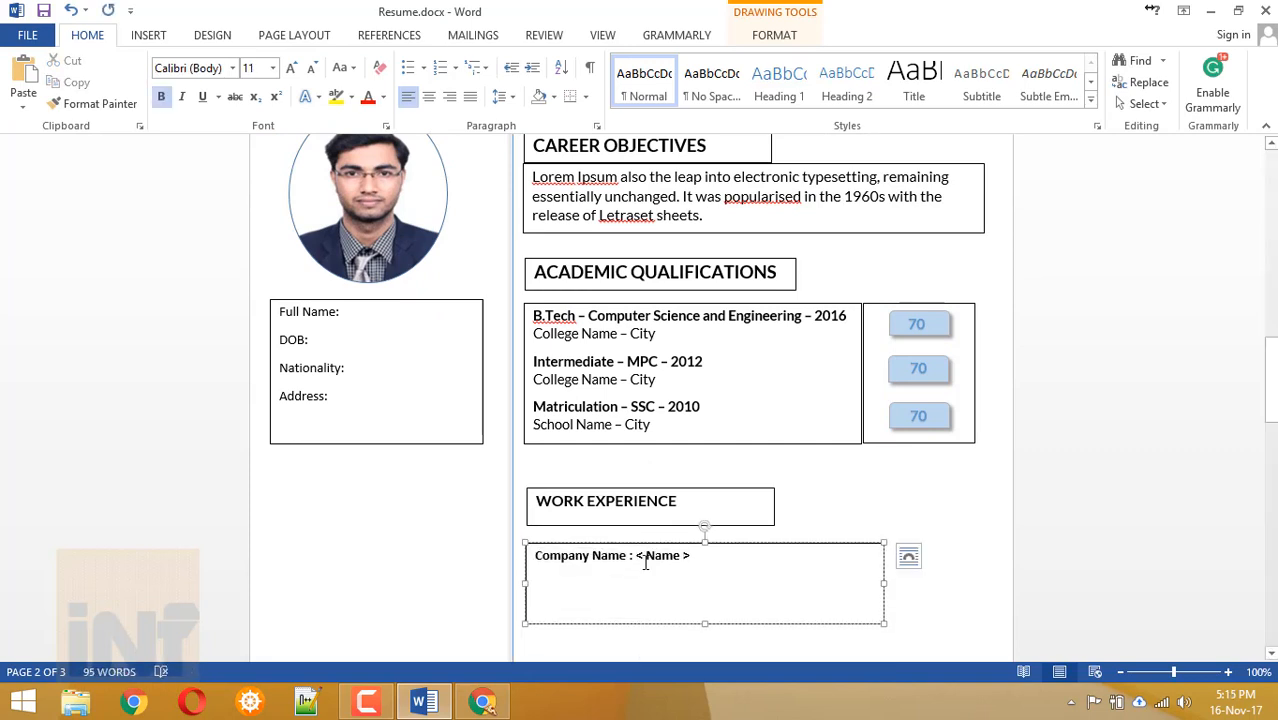
type(" - Period: <")
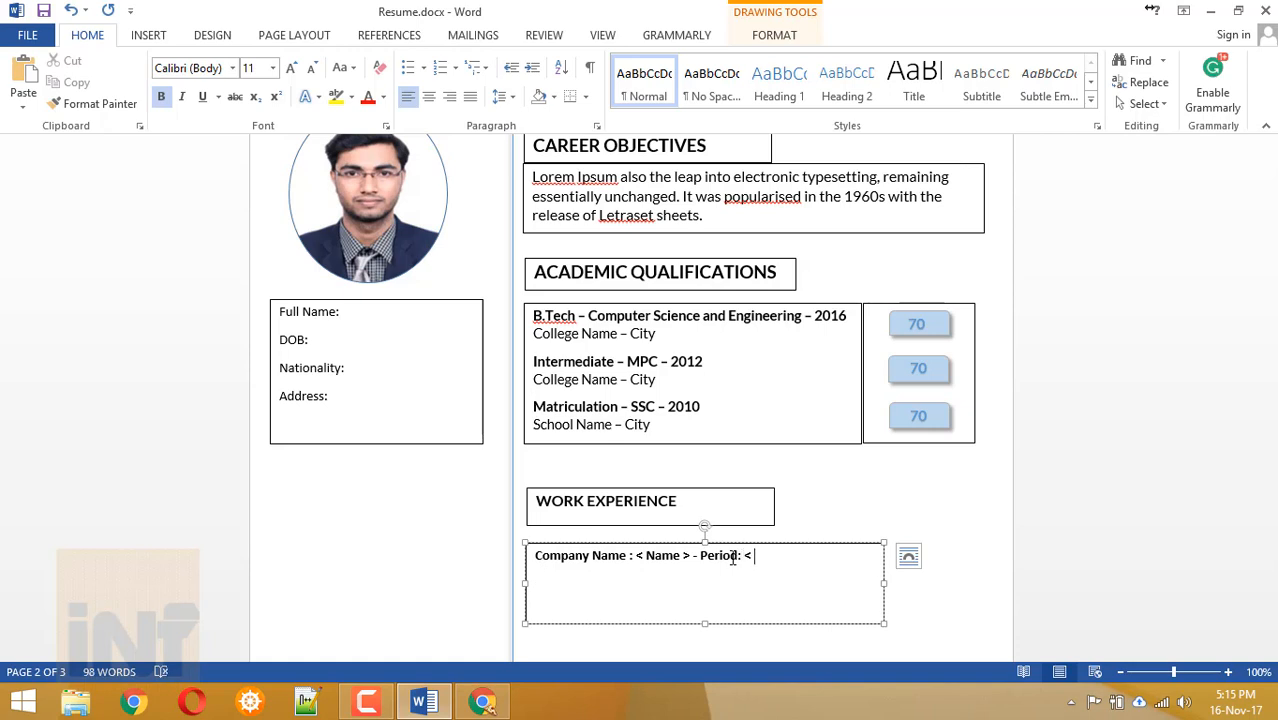
type(" Mon Y")
key("Caps_Lock")
type("ear > ")
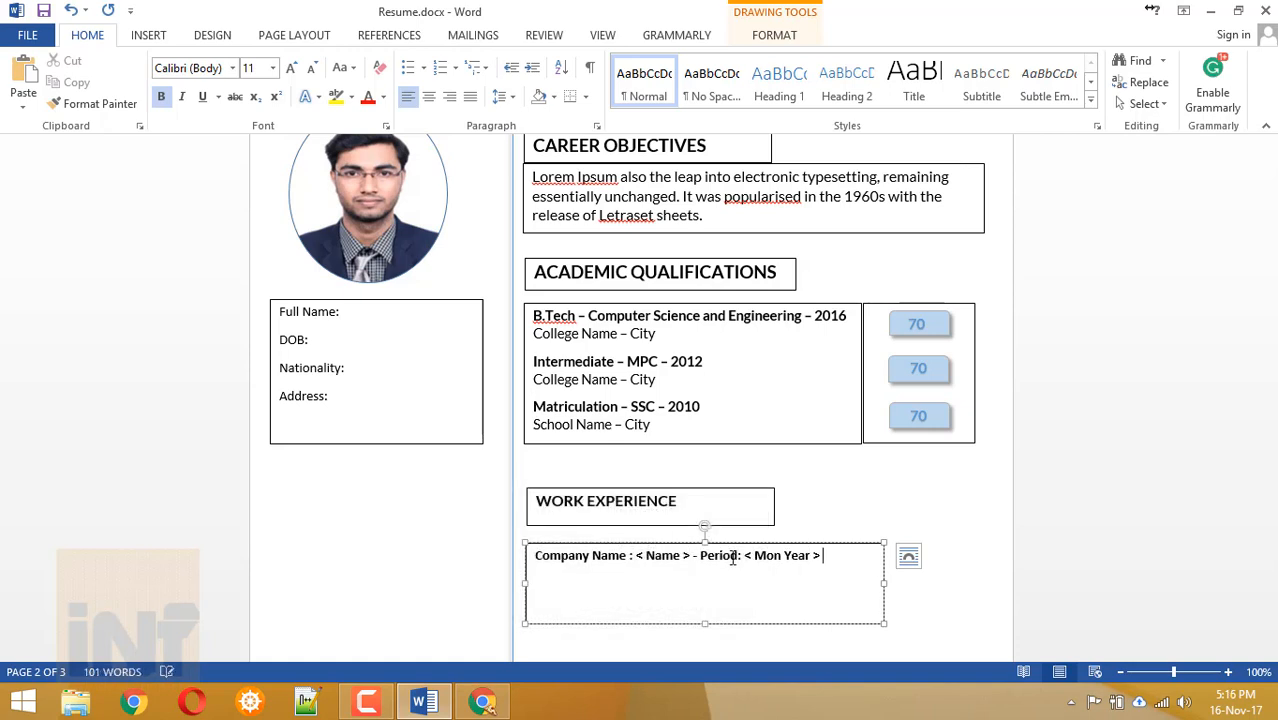
type("to < Mon Year >")
Widen the box, add a 'Description:' line and unbold the period dates.
left_click_drag(884, 583, 941, 578)
left_click(917, 555)
key("Return")
type("Des")
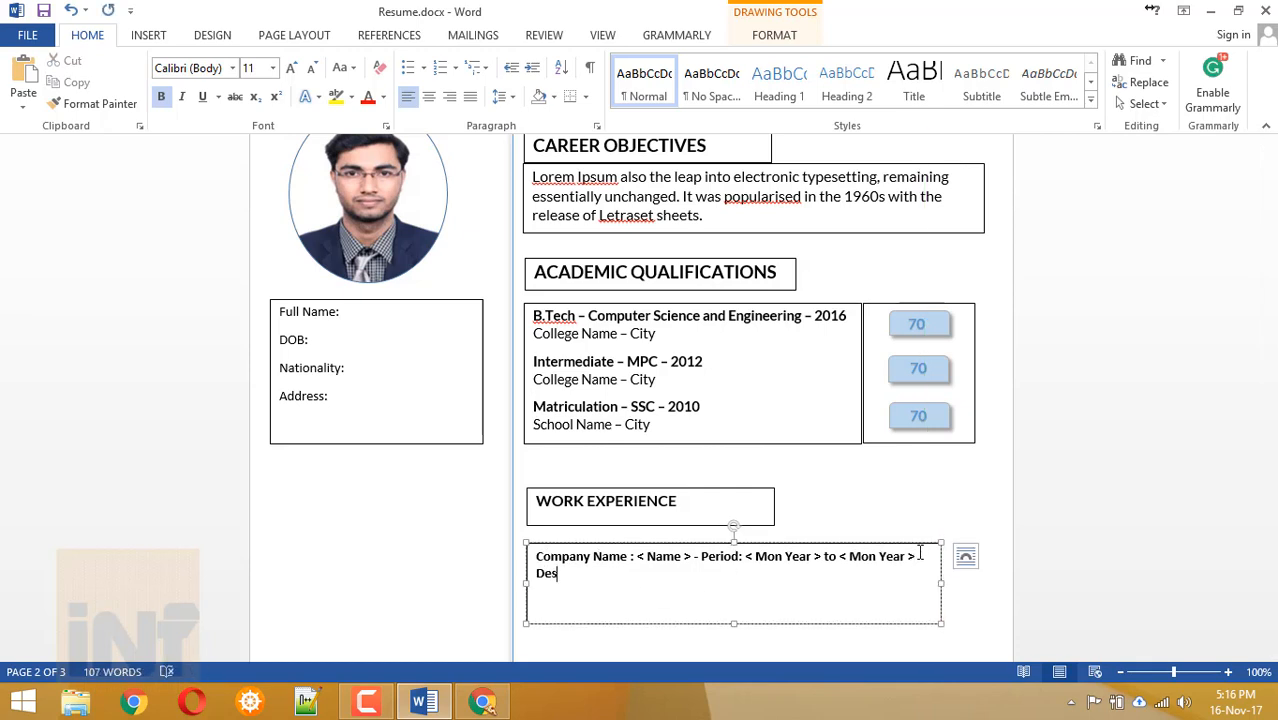
type("cription:")
left_click_drag(745, 557, 913, 557)
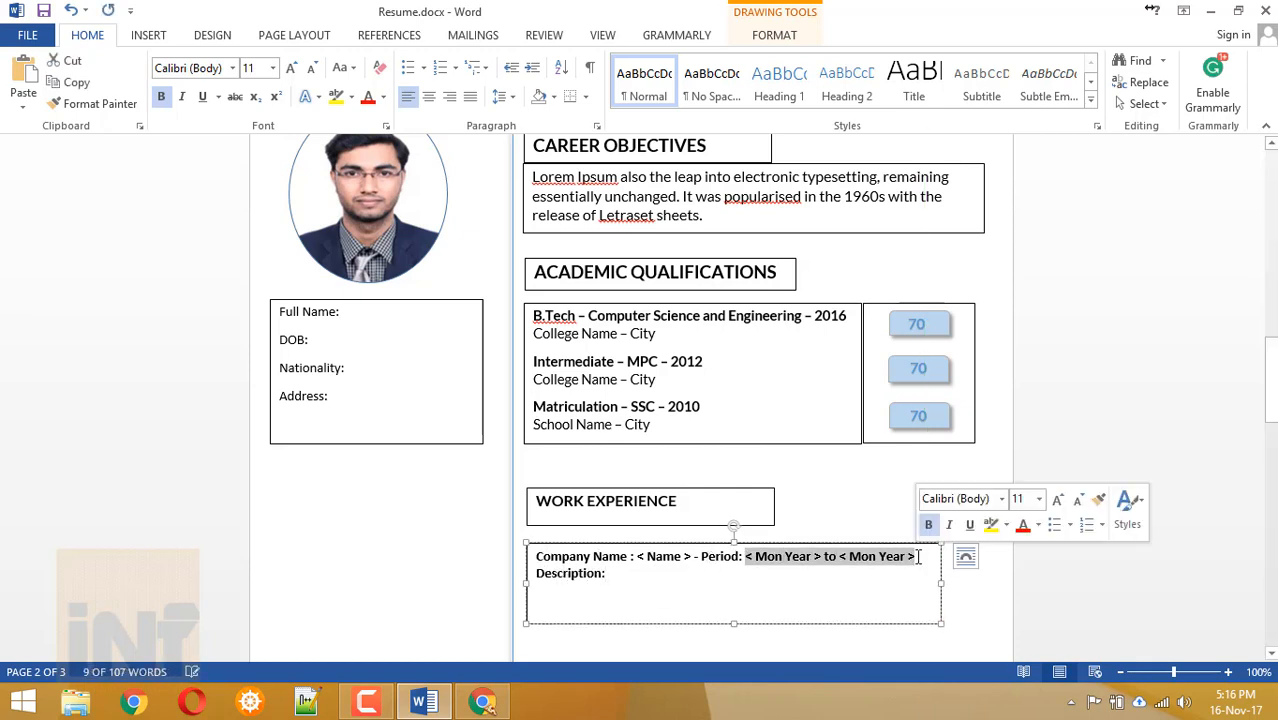
key("ctrl+b")
left_click(640, 556)
Copy the career objectives paragraph and paste it under Description:, widening the box.
left_click_drag(533, 176, 705, 215)
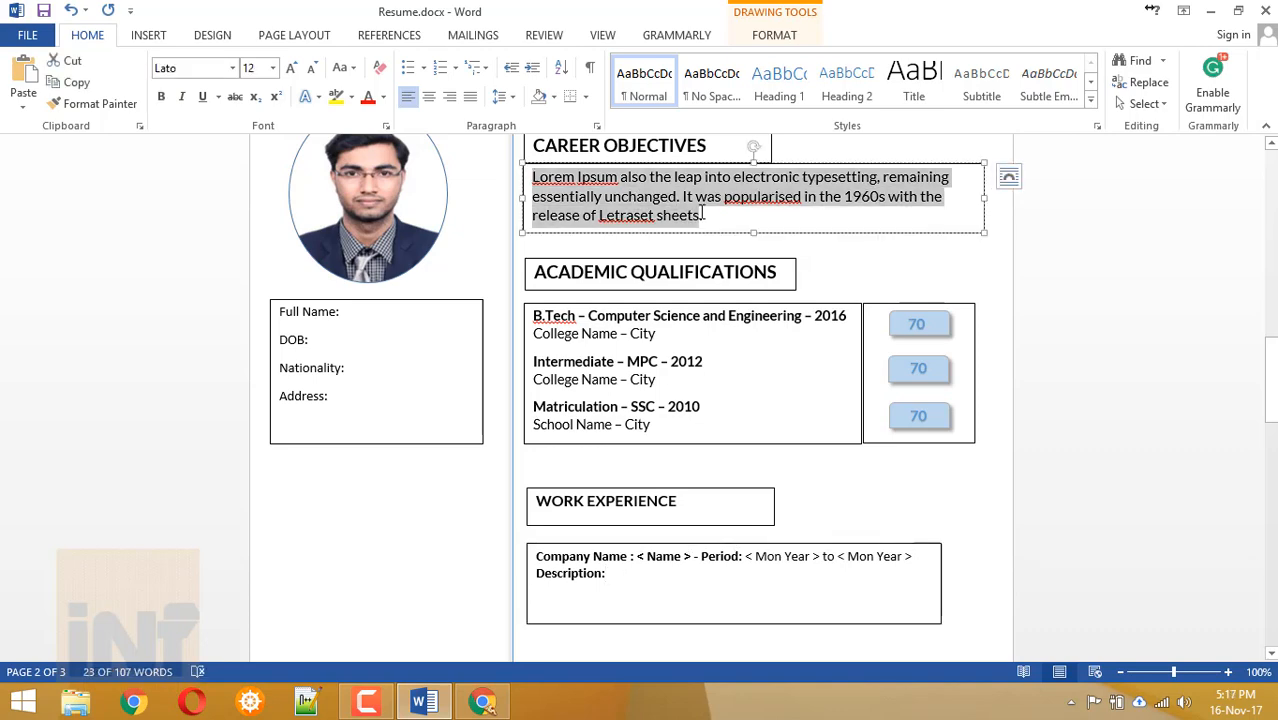
key("ctrl+c")
left_click(610, 573)
key("Return")
key("ctrl+v")
key("ctrl+a")
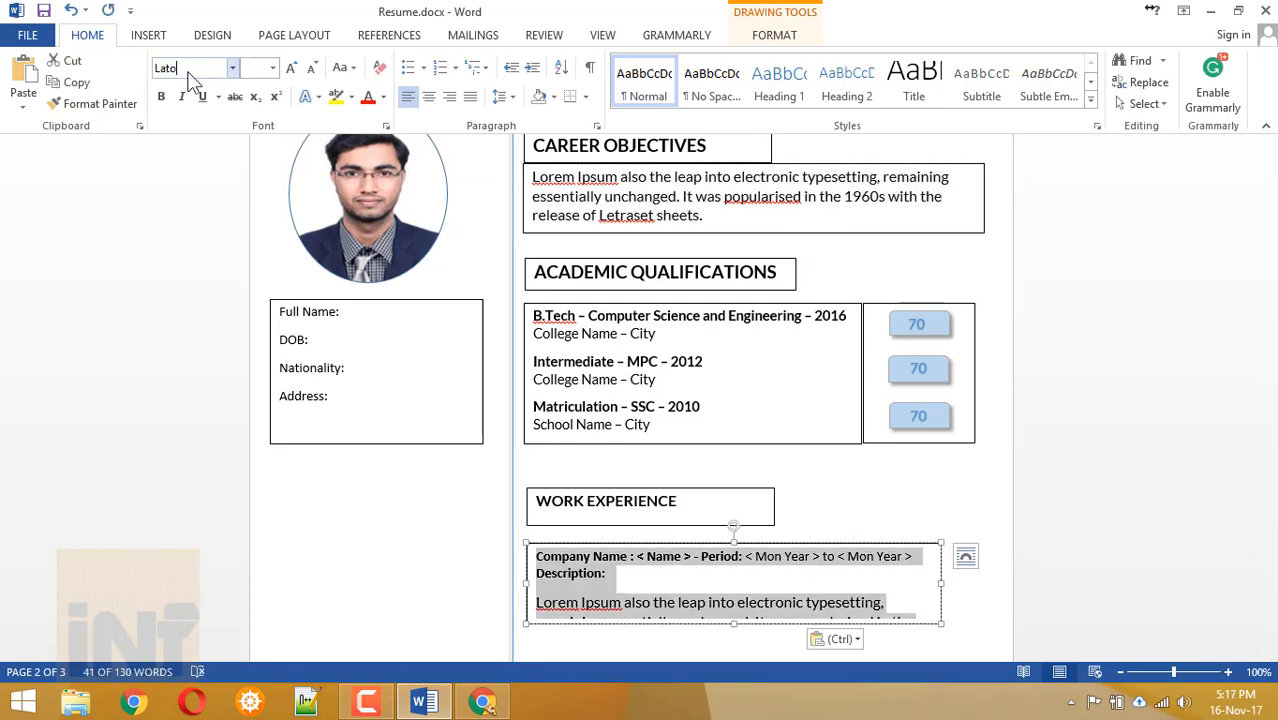
left_click_drag(941, 583, 970, 580)
End the pasted passage with a full stop and remove the blank line below Description:.
scroll(800, 450, "down", 3)
left_click(718, 417)
type(".")
left_click(615, 343)
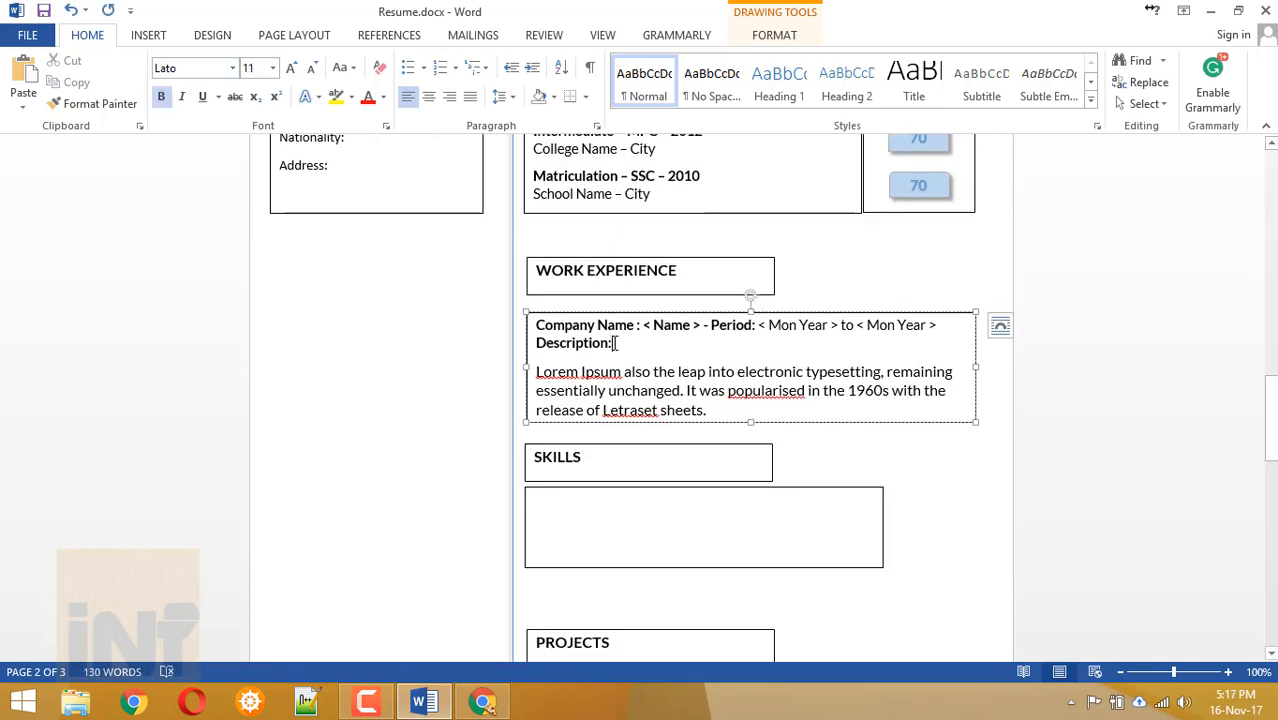
key("Home")
key("BackSpace")
key("Return")
Fix spacing above Description:, then list Programming Languages, Web Technologies and ETC ETC in Skills.
key("End")
key("Delete")
key("shift+Return")
left_click(617, 525)
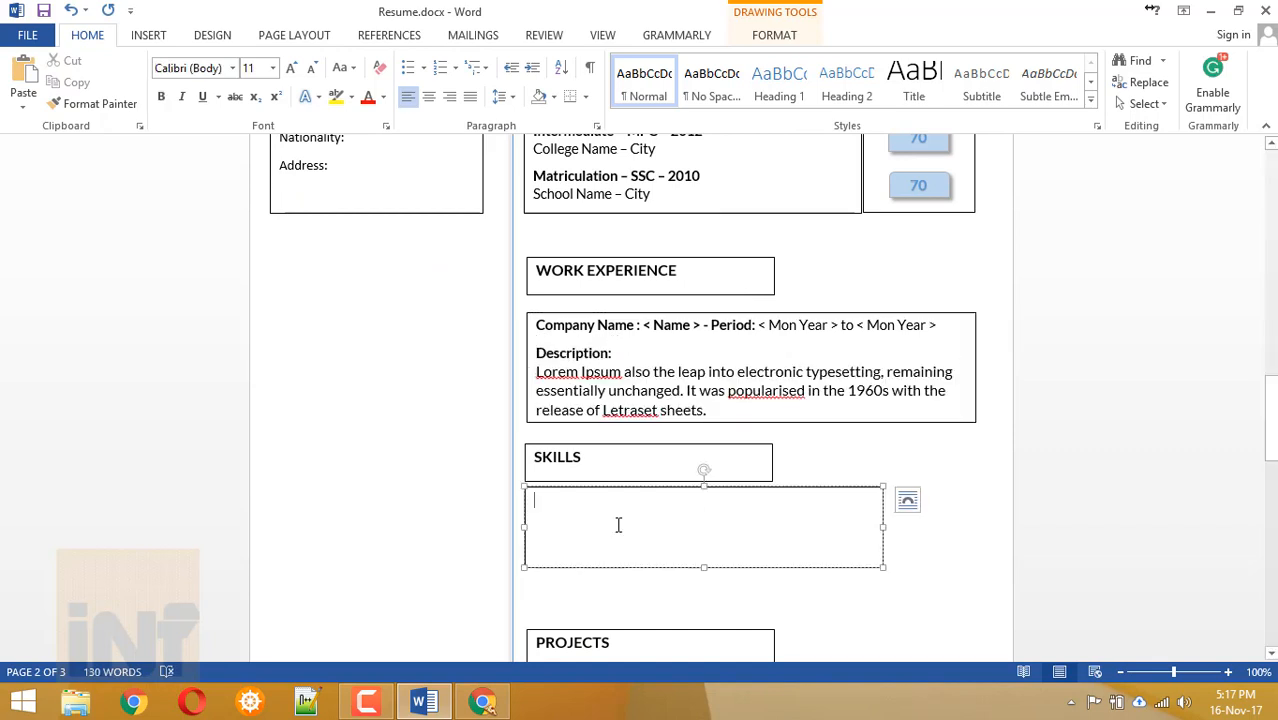
type("Programming Languages:")
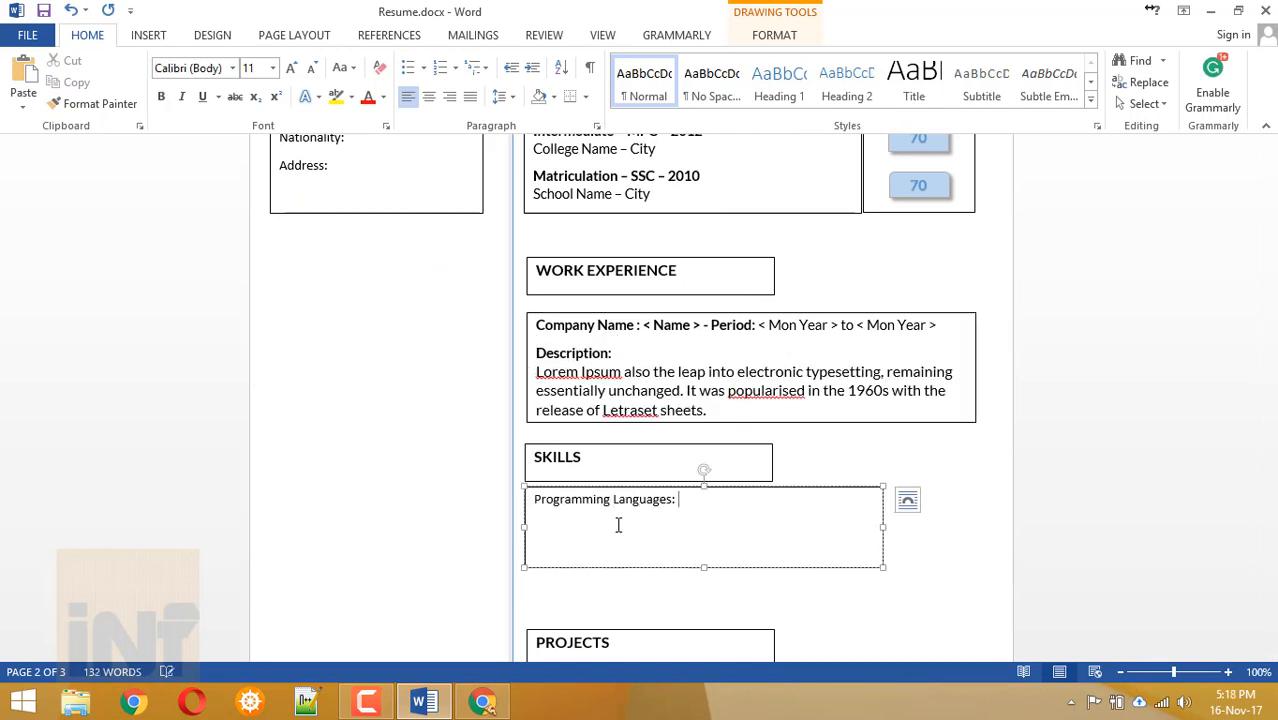
type(" C , C++, Java")
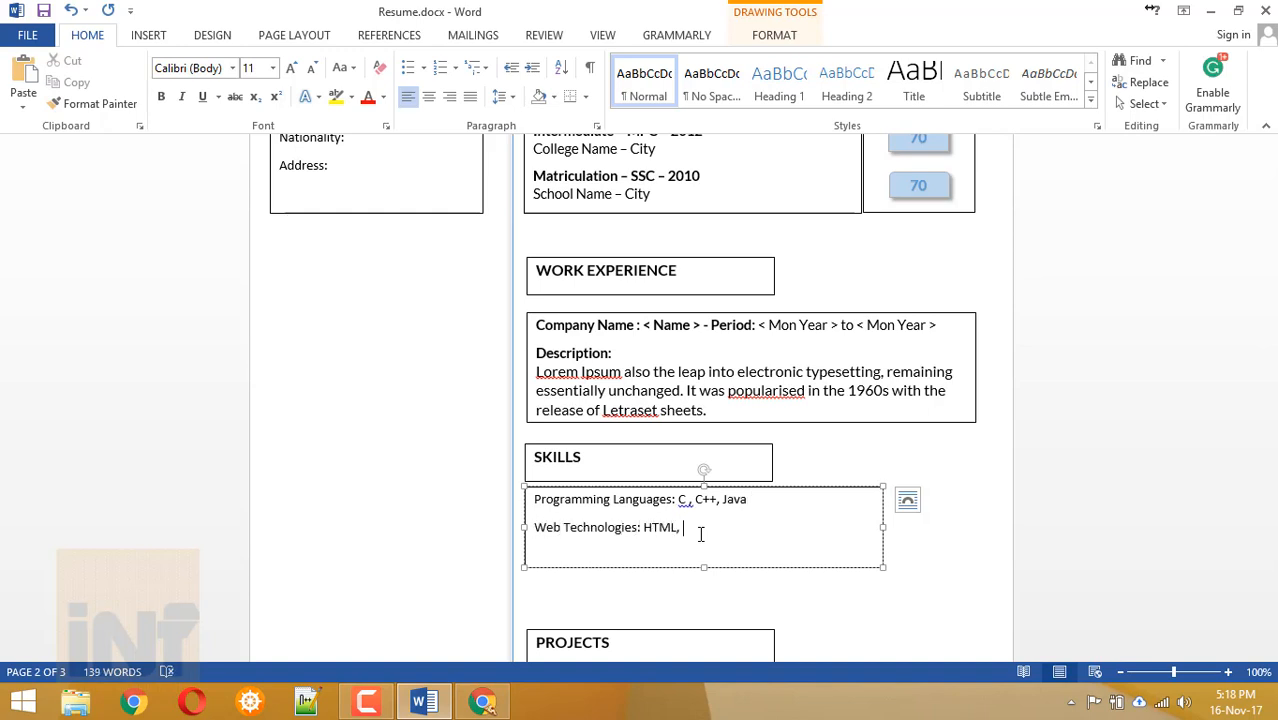
type("CSS")
key("BackSpace")
key("BackSpace")
type("TC")
scroll(633, 516, "down", 3)
left_click(688, 347)
key("BackSpace")
scroll(603, 562, "up", 3)
left_click(603, 562)
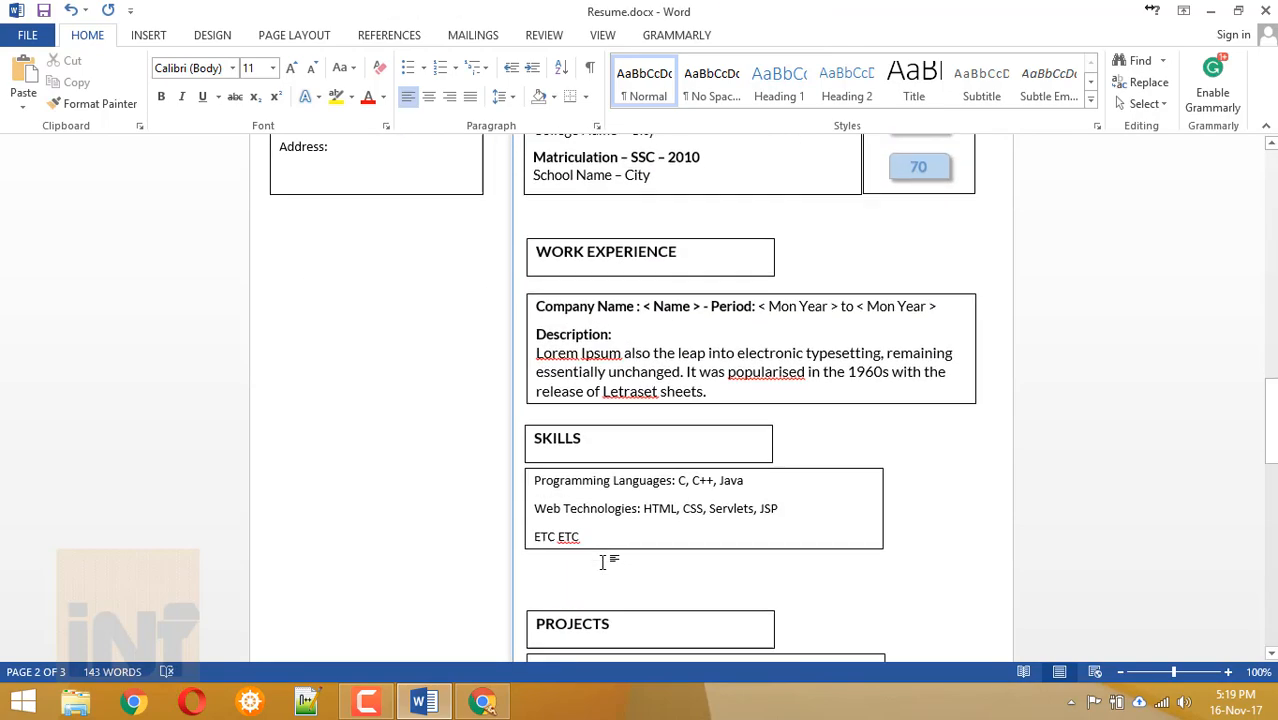
Start the Projects box with '#1.' and nudge the PROJECTS heading box up.
scroll(603, 562, "down", 6)
scroll(608, 560, "down", 1)
left_click(548, 374)
type("#1.")
scroll(548, 374, "up", 5)
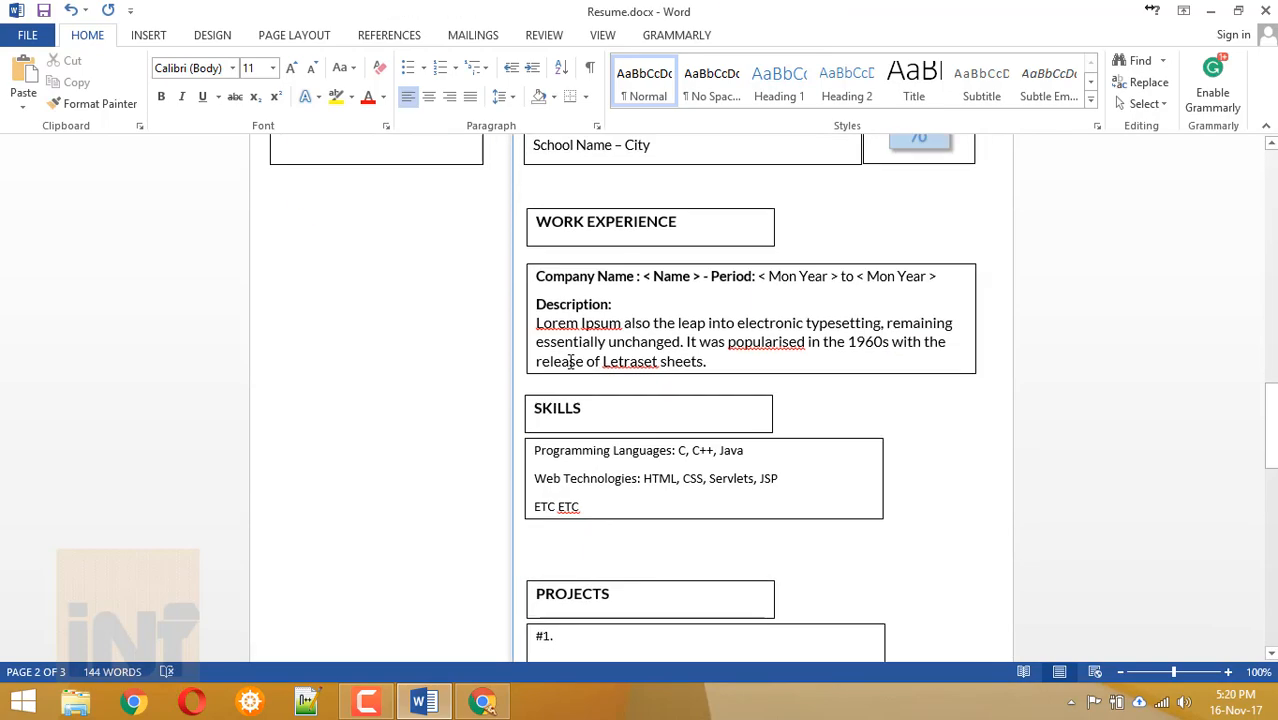
scroll(570, 361, "down", 6)
left_click_drag(568, 271, 568, 253)
Add a '#2.' entry below #1. in the Projects box.
left_click(590, 316)
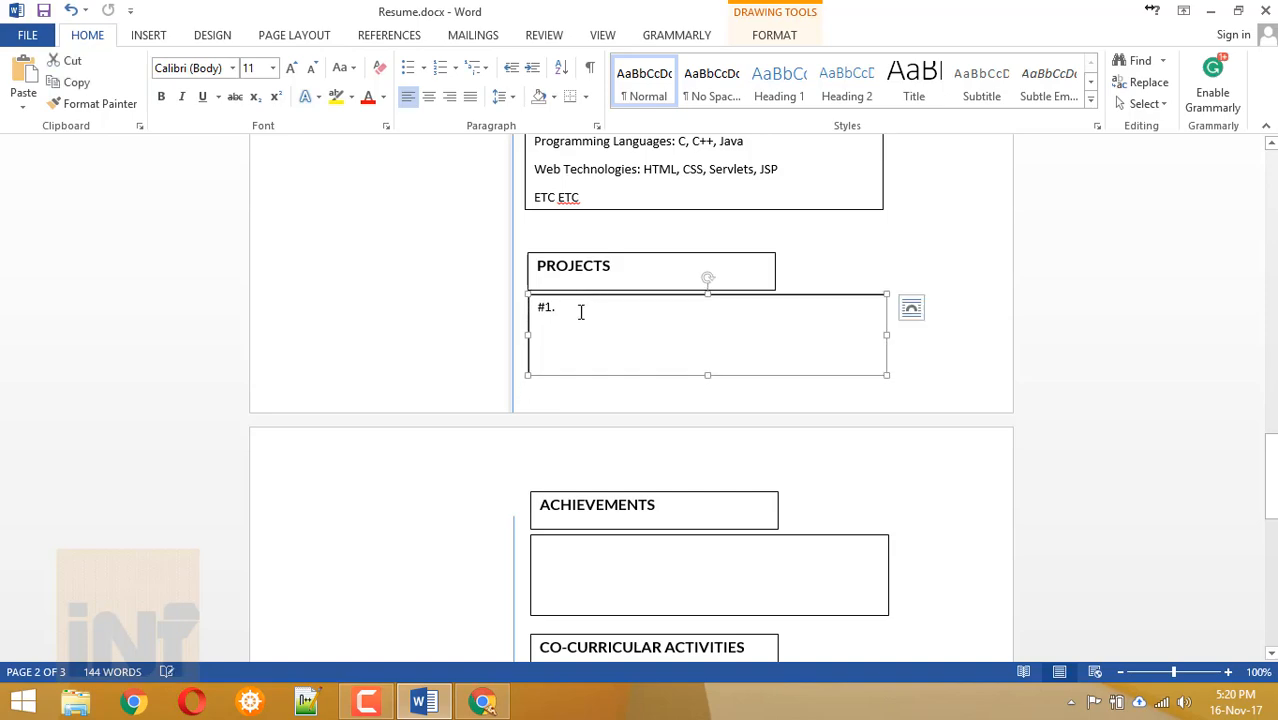
key("Return")
key("Return")
type("#2.")
scroll(965, 400, "up", 4)
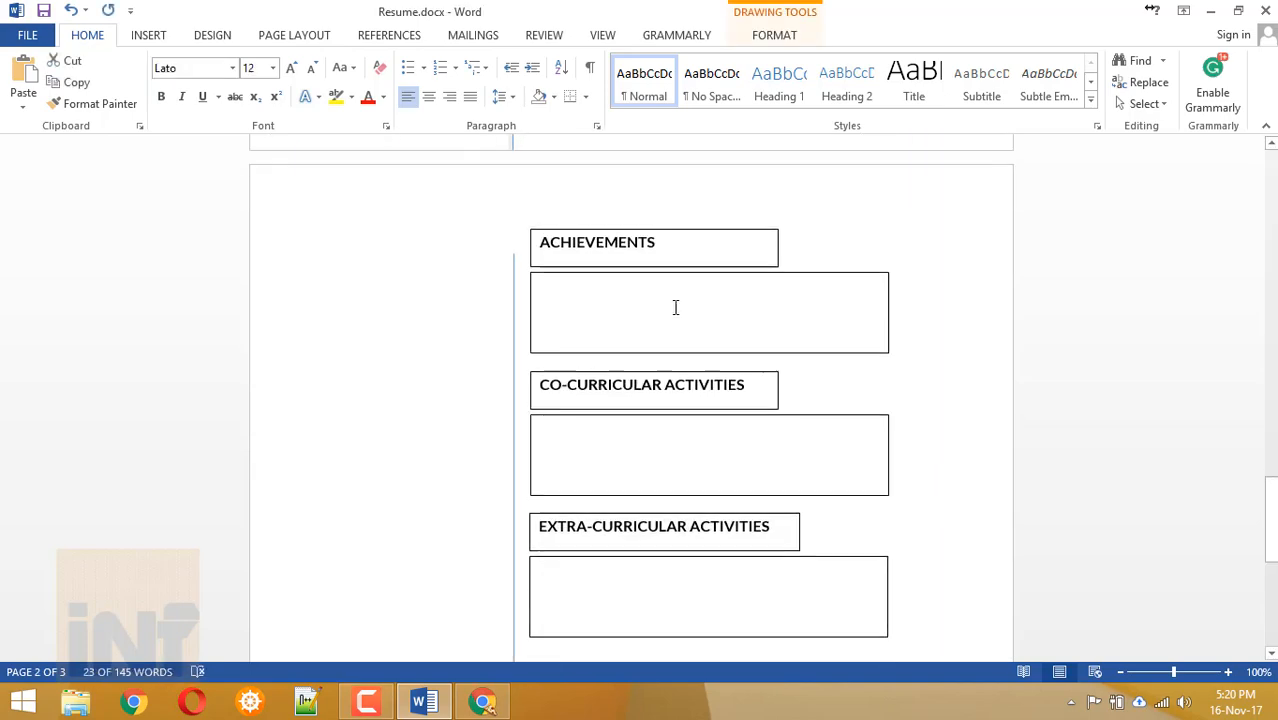
Paste the Lorem Ipsum text into Achievements as two bullets and widen the box.
key("ctrl+v")
left_click(840, 305)
key("Return")
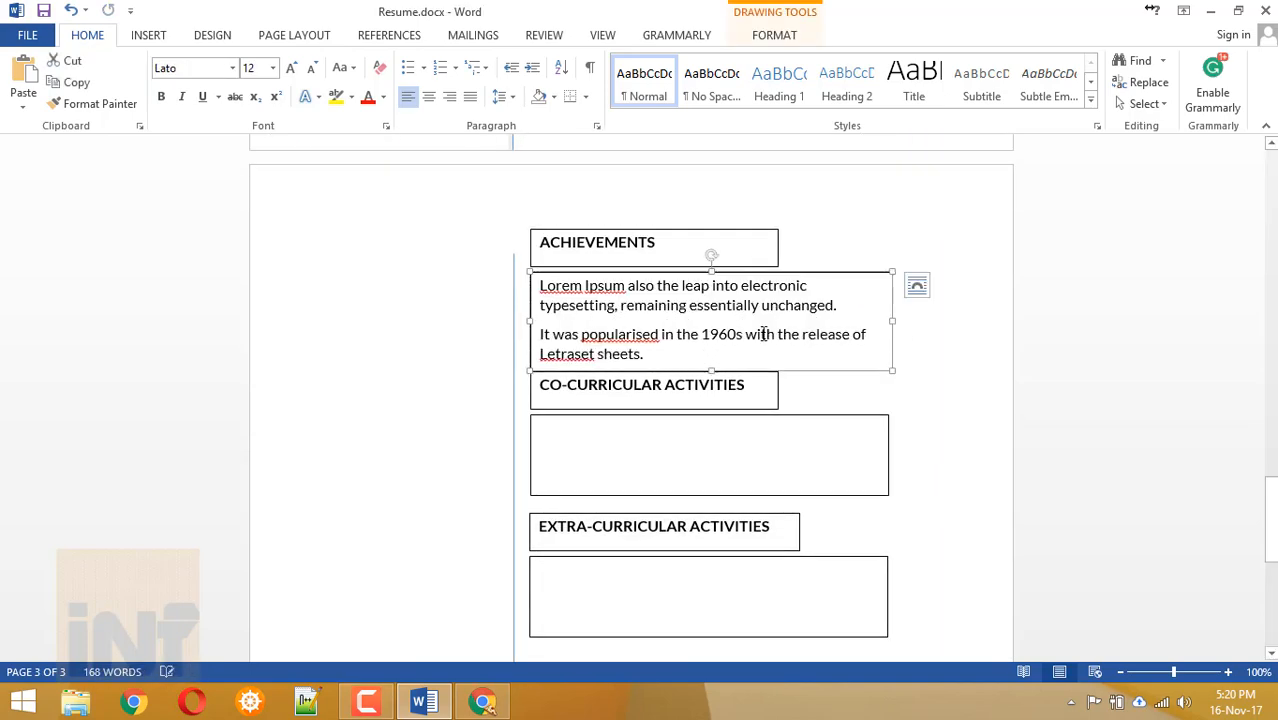
key("ctrl+a")
left_click(408, 67)
left_click(890, 320)
left_click_drag(890, 321, 957, 321)
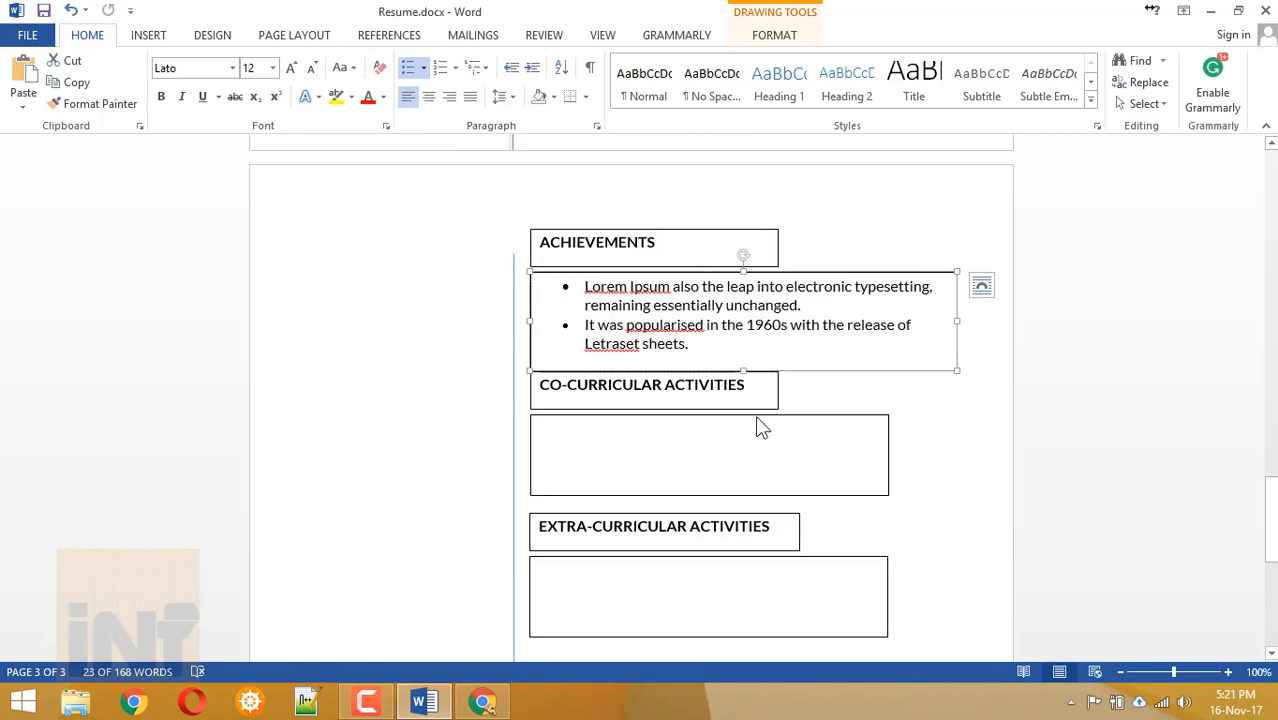
Copy the Achievements bullets into the Co-curricular box and widen it to match.
left_click(755, 440)
left_click(600, 308)
key("ctrl+a")
key("ctrl+c")
left_click(602, 451)
key("ctrl+v")
left_click_drag(889, 454, 957, 451)
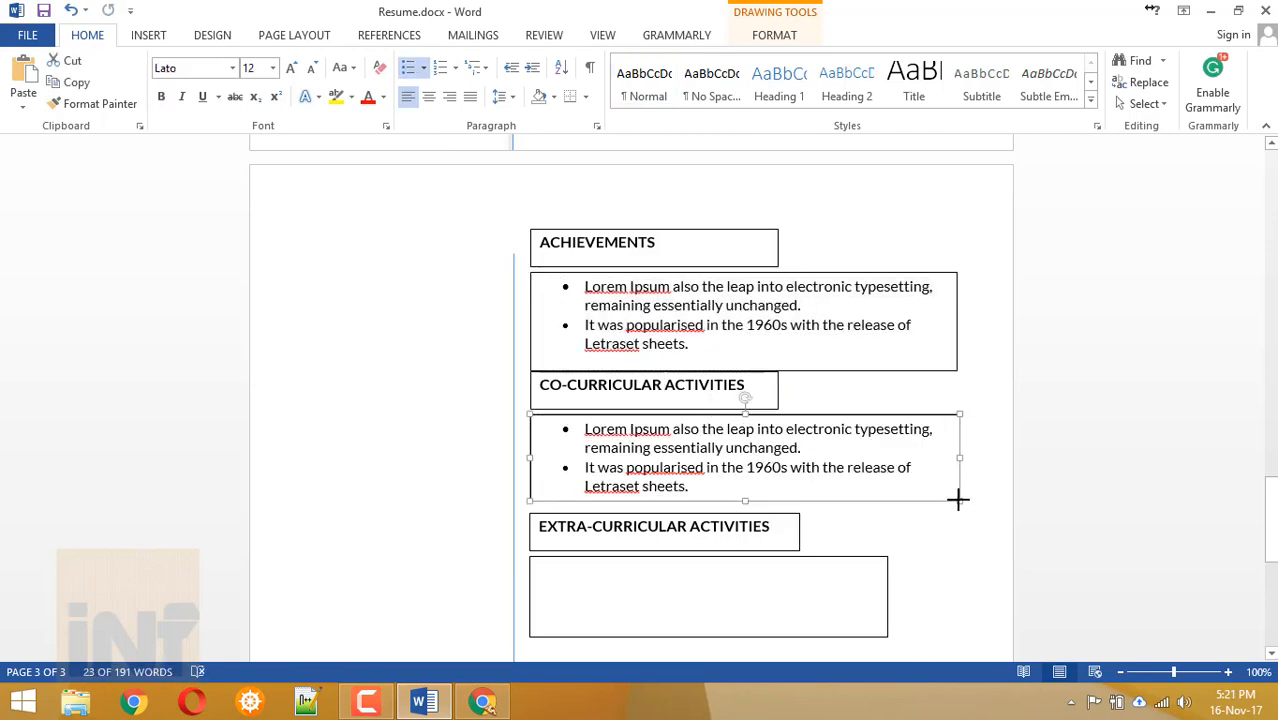
Paste the same bullets into the Extra-curricular box and widen it.
left_click(640, 585)
key("ctrl+v")
left_click_drag(888, 597, 960, 597)
scroll(864, 582, "down", 3)
left_click_drag(959, 450, 967, 466)
scroll(838, 609, "up", 6)
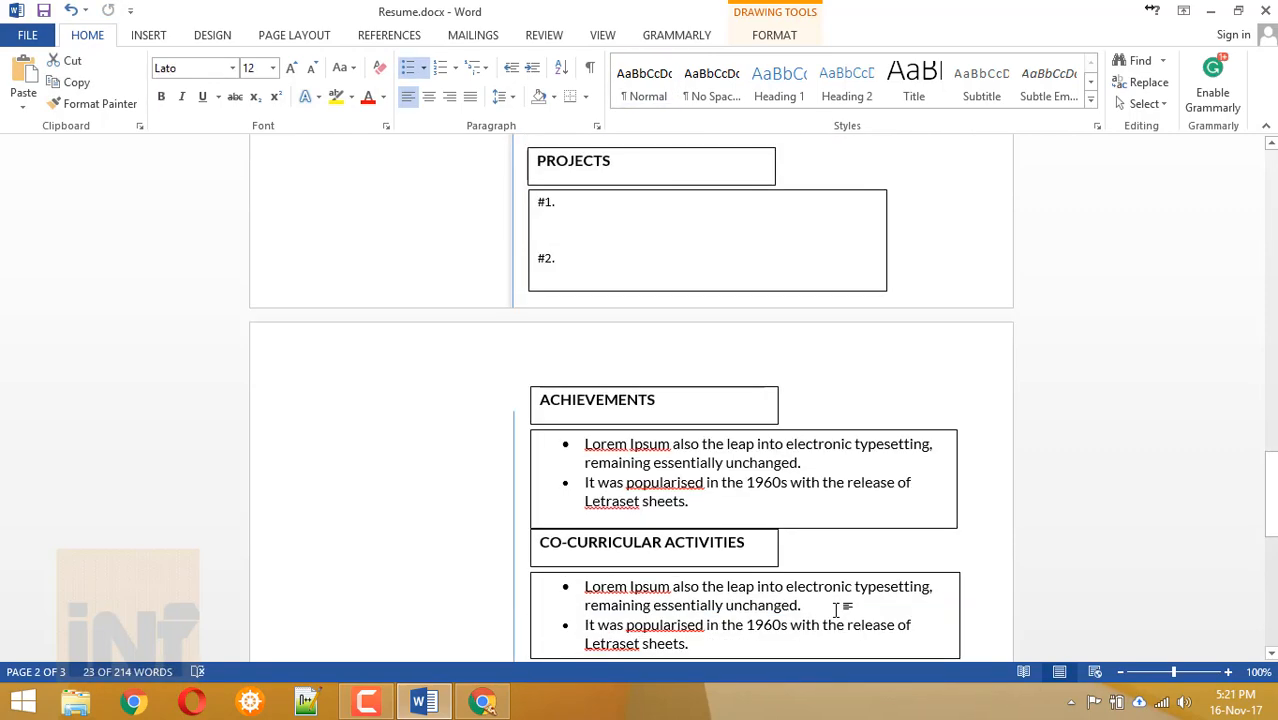
scroll(836, 608, "up", 6)
left_click(605, 478)
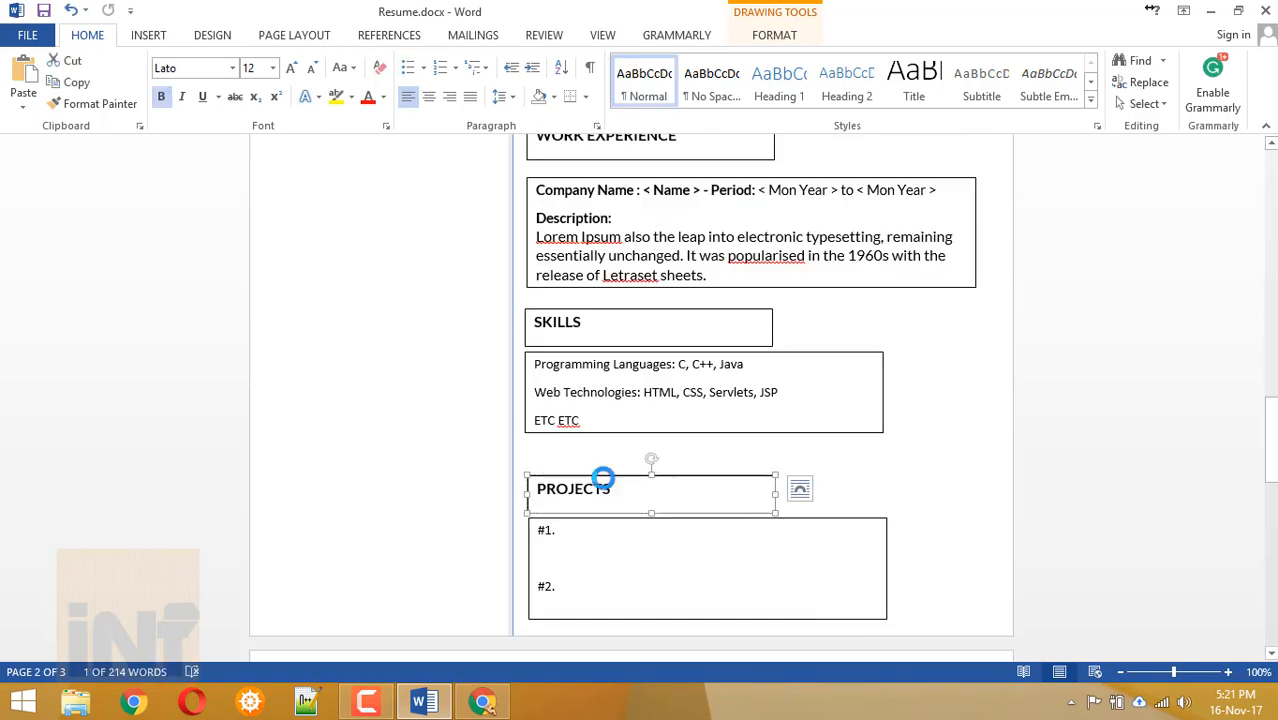
Copy the Projects heading and #1./#2. list boxes into the left column.
left_click(302, 365)
left_click(560, 310)
left_click(605, 477)
left_click(640, 518, "shift")
key("ctrl+c")
scroll(413, 387, "up", 6)
key("ctrl+v")
left_click_drag(482, 157, 405, 538)
Rename the pasted heading to Strengths and narrow both boxes to the left column.
double_click(302, 548)
type("S")
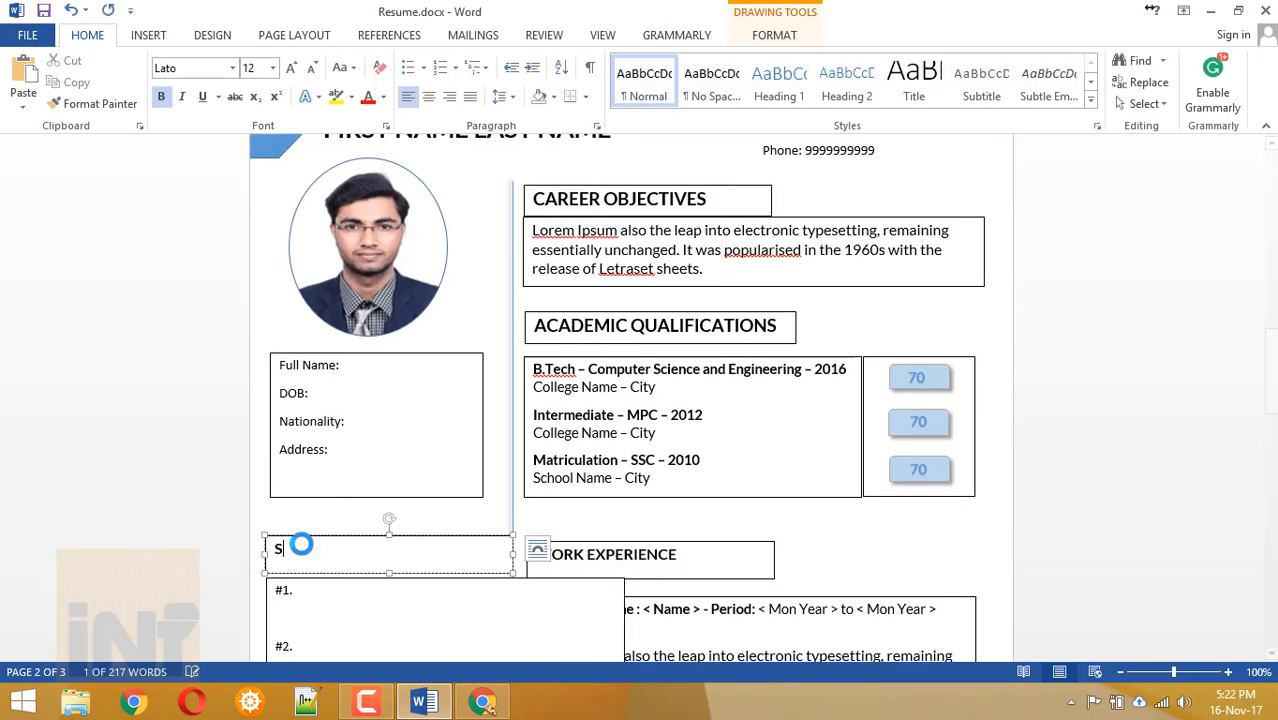
left_click(400, 618)
left_click_drag(624, 628, 503, 628)
left_click(433, 519)
left_click_drag(513, 524, 481, 524)
left_click(501, 586)
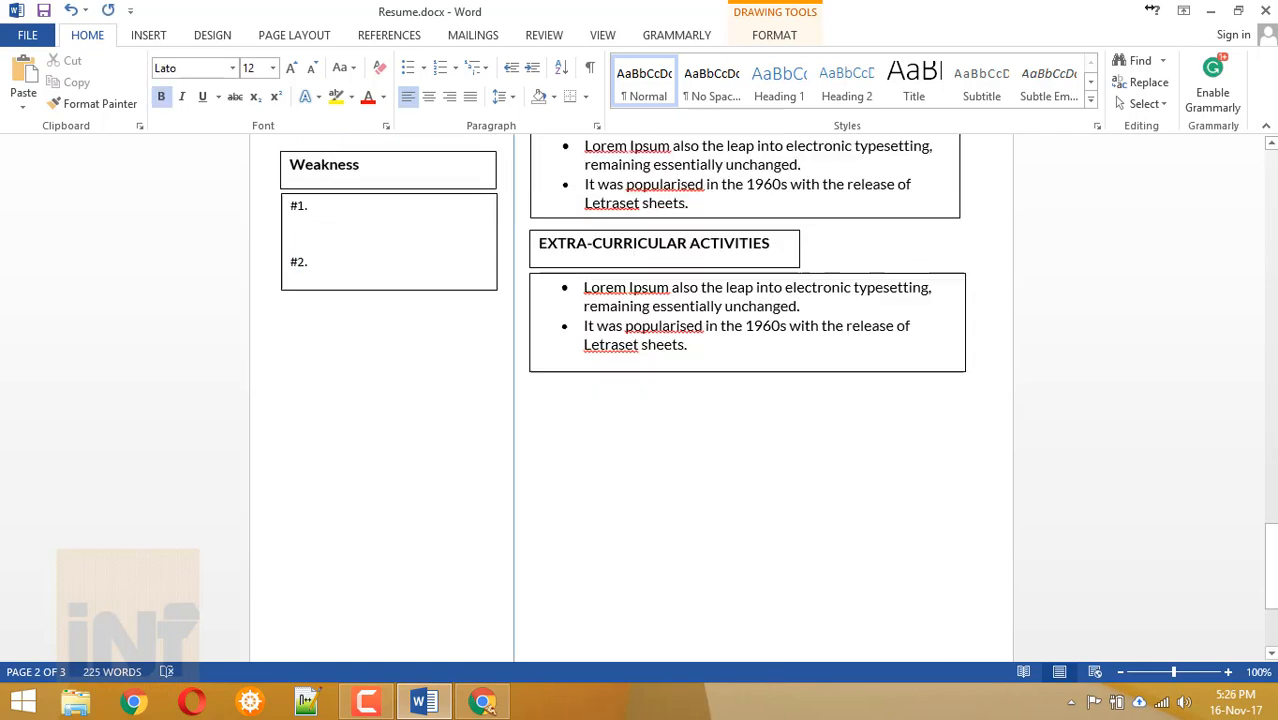
Duplicate the Strengths and Weakness box pairs further down and rename a copy to Hobbies.
scroll(337, 300, "up", 3)
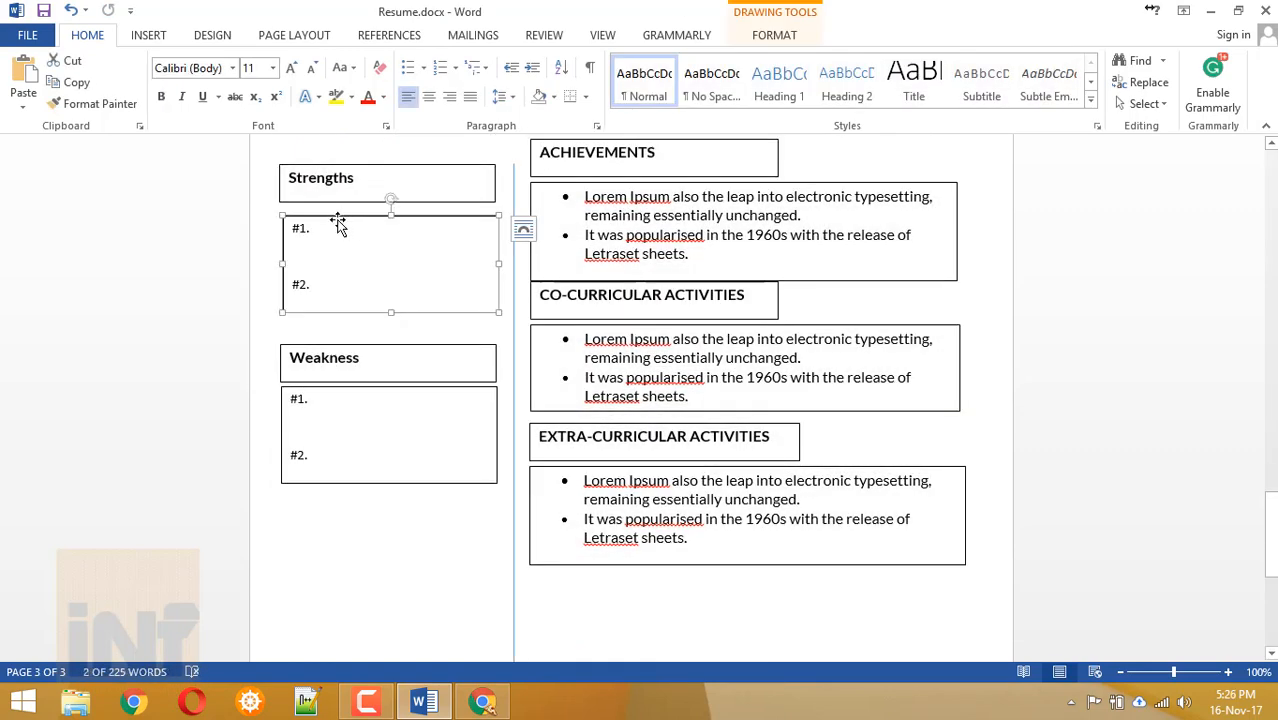
left_click(340, 345)
left_click(345, 387, "shift")
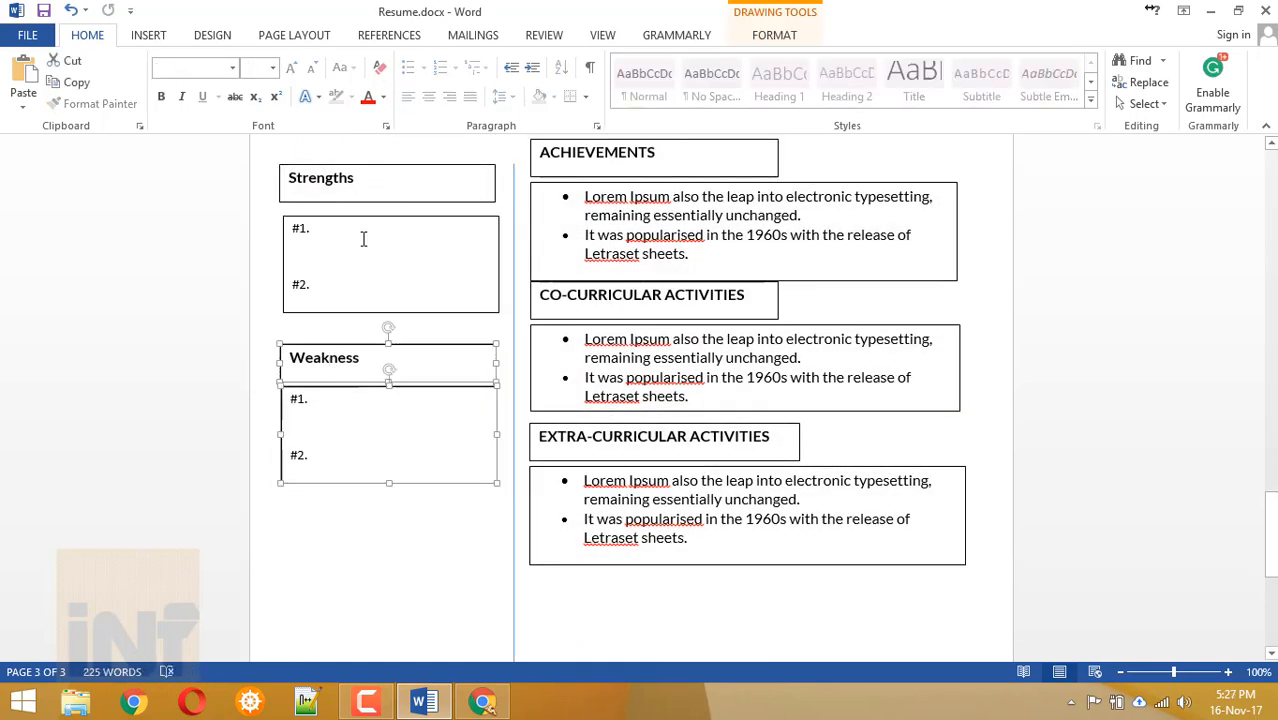
left_click(360, 215, "shift")
left_click(357, 165, "shift")
left_click_drag(357, 165, 345, 232)
key("ctrl+v")
double_click(303, 240)
type("Hobbies")
left_click_drag(345, 269, 345, 277)
left_click(359, 401)
Adjust the vertical divider lines to fit the new left-column boxes.
scroll(359, 401, "down", 6)
scroll(359, 401, "down", 2)
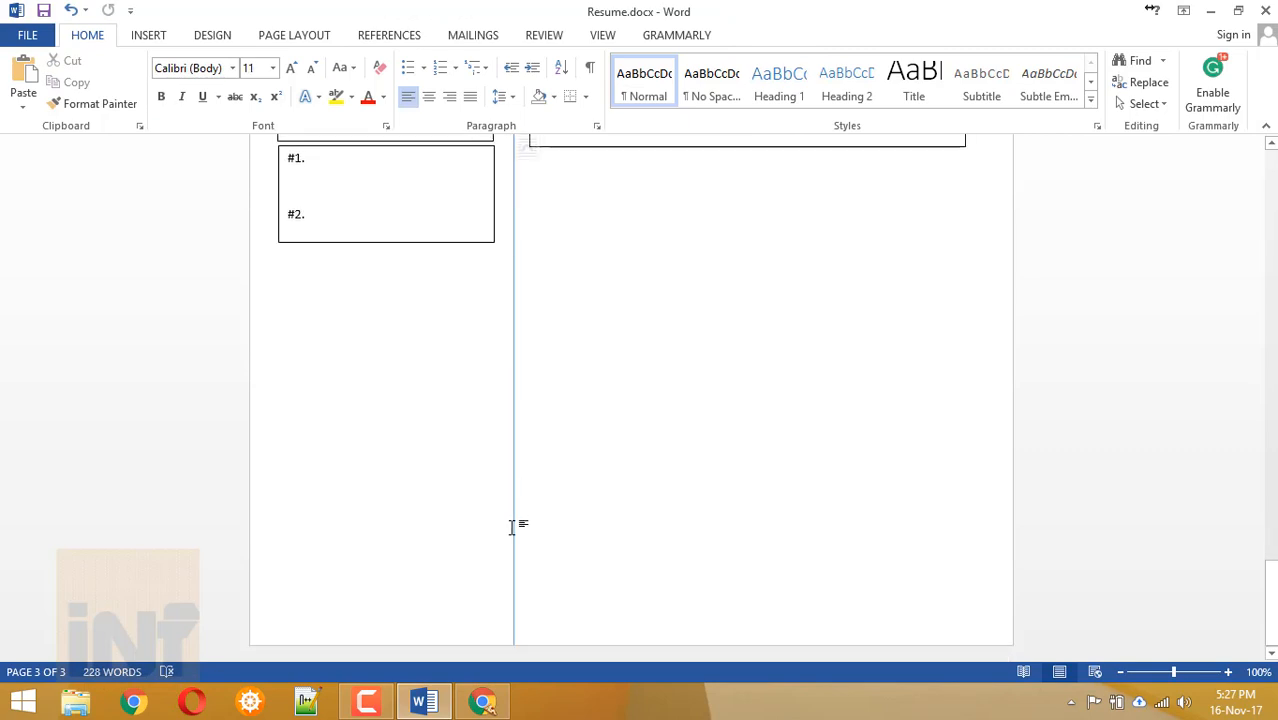
left_click(514, 550)
left_click_drag(516, 602, 516, 180)
scroll(600, 290, "down", 3)
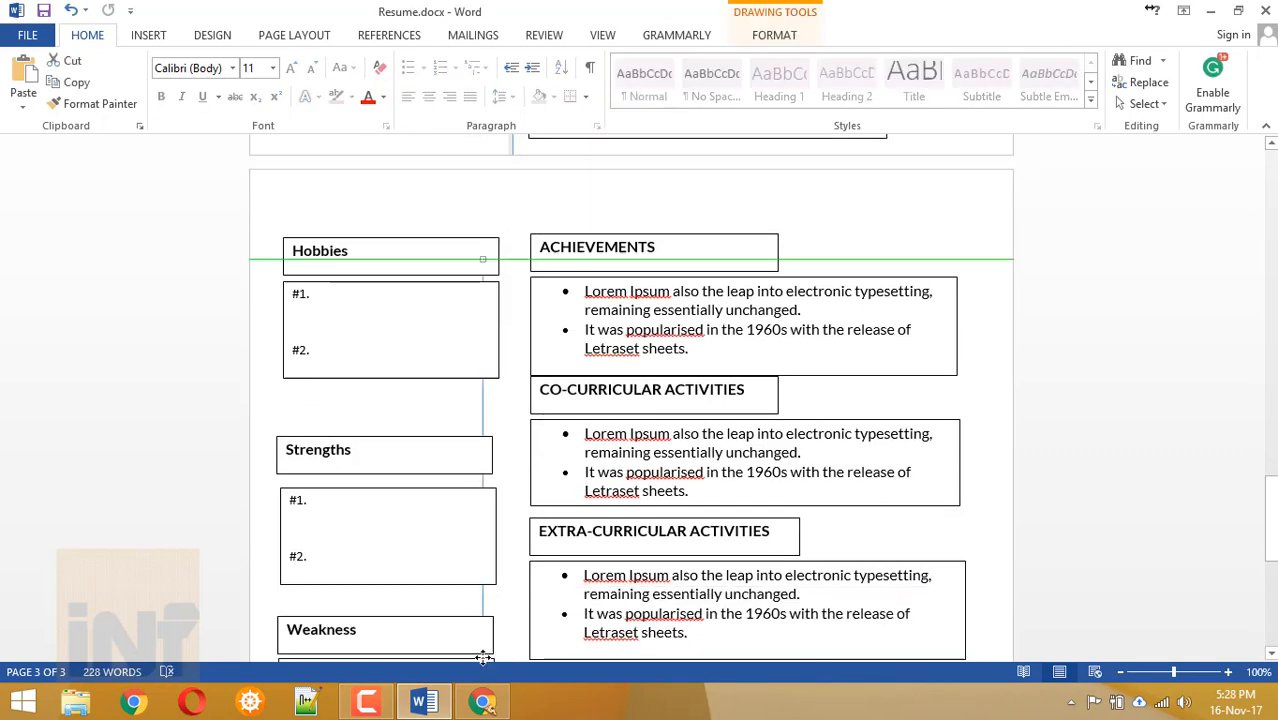
left_click(545, 353)
left_click(536, 592)
scroll(531, 534, "down", 5)
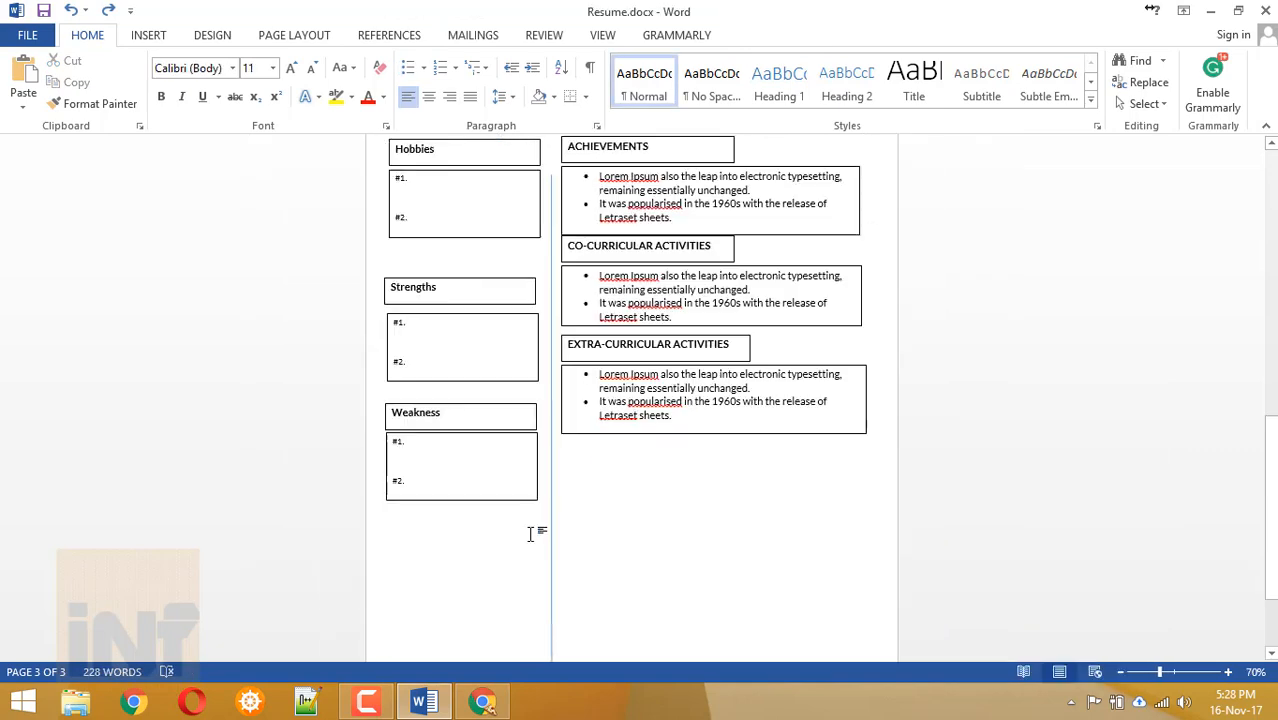
left_click(969, 405)
left_click_drag(968, 207, 967, 352)
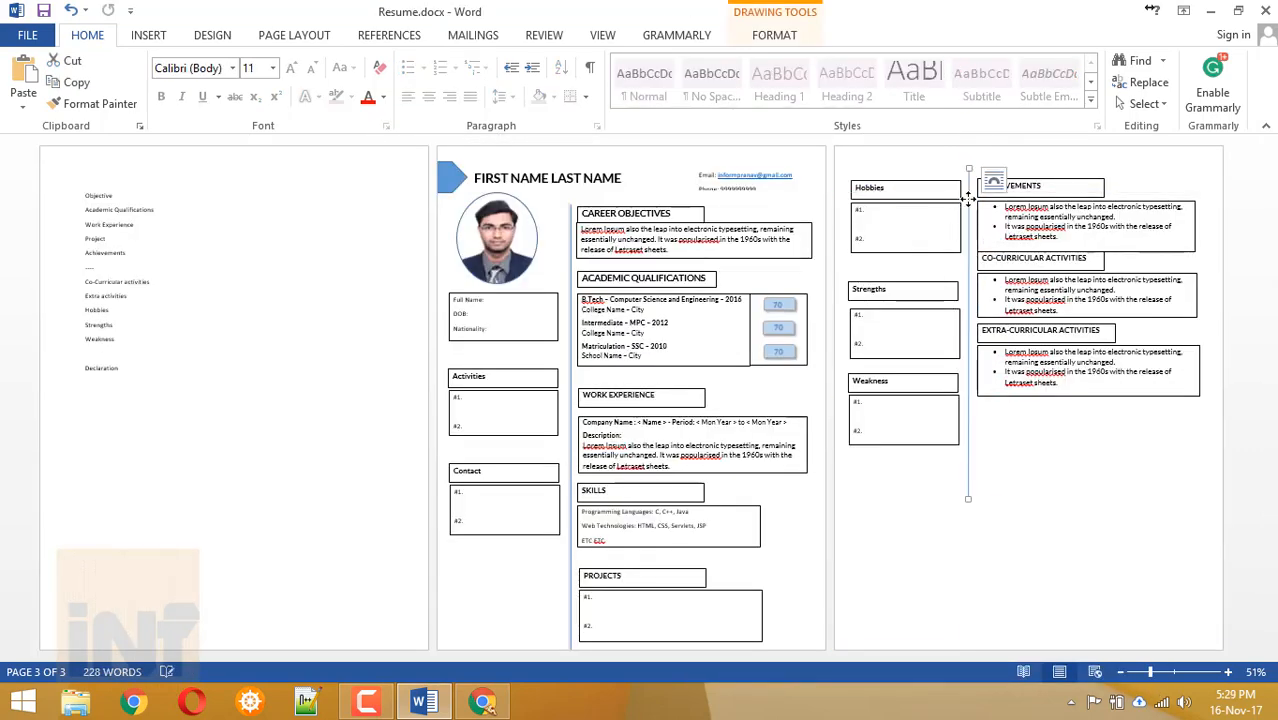
Paste the Strengths box pair at page 3's bottom and widen its list box.
left_click(834, 514)
key("ctrl+v")
left_click_drag(905, 217, 879, 513)
left_click(862, 566)
left_click_drag(963, 582, 1209, 582)
left_click(895, 623)
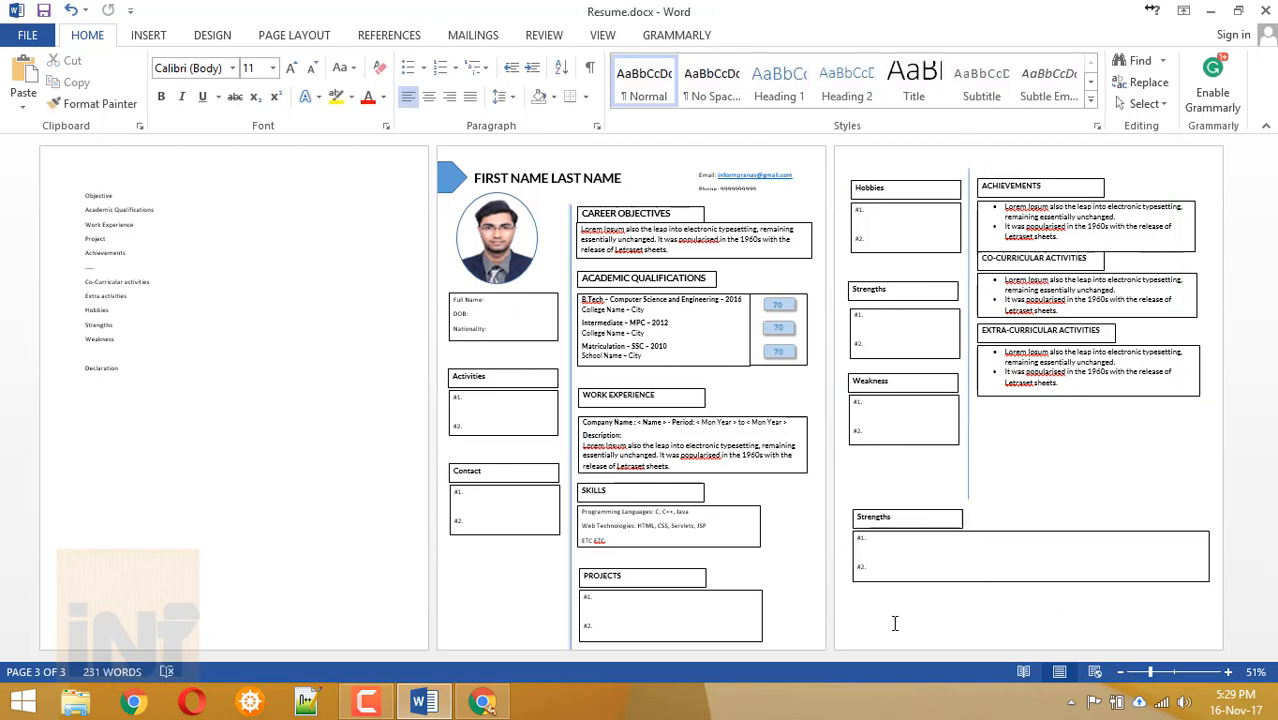
Duplicate the heading box, change its text to 'Date:', and right-align the Yours Sincerely sign-off.
left_click(921, 511)
key("ctrl+c")
left_click(930, 465)
key("ctrl+v")
left_click_drag(959, 609, 986, 609)
double_click(873, 603)
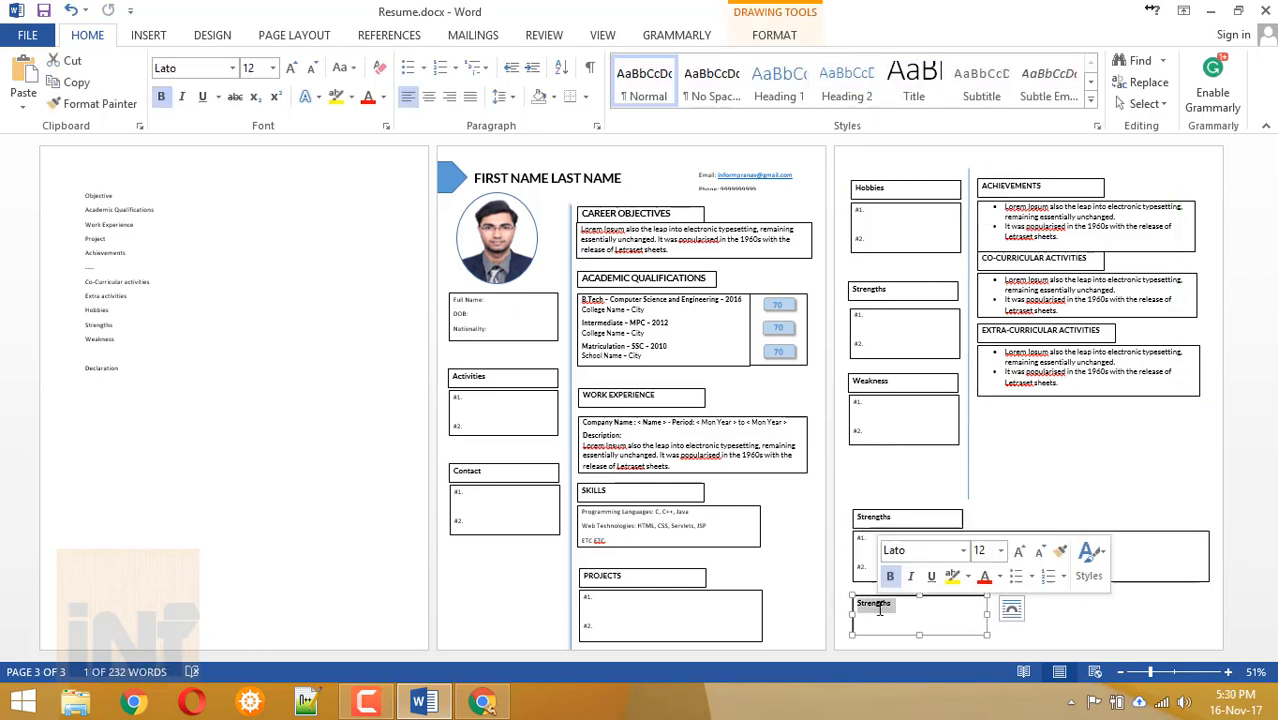
type("Date:")
key("Return")
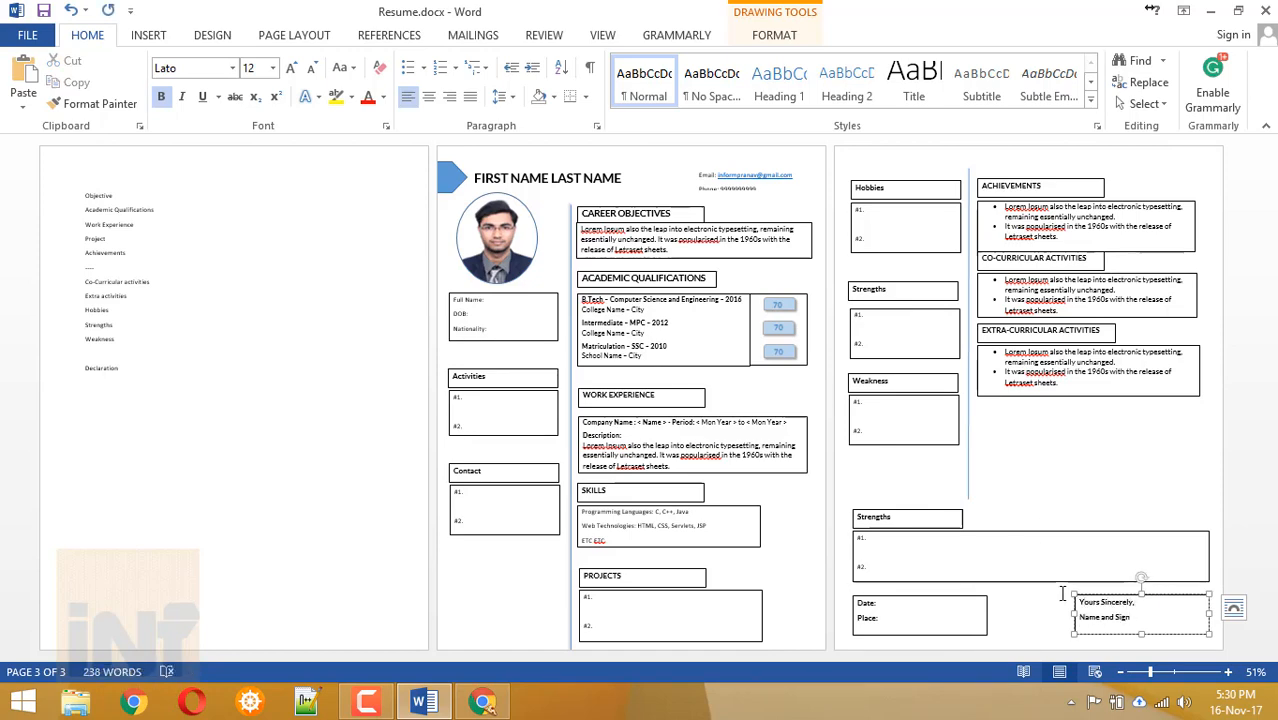
key("ctrl+r")
left_click(1047, 476)
scroll(705, 405, "up", 5)
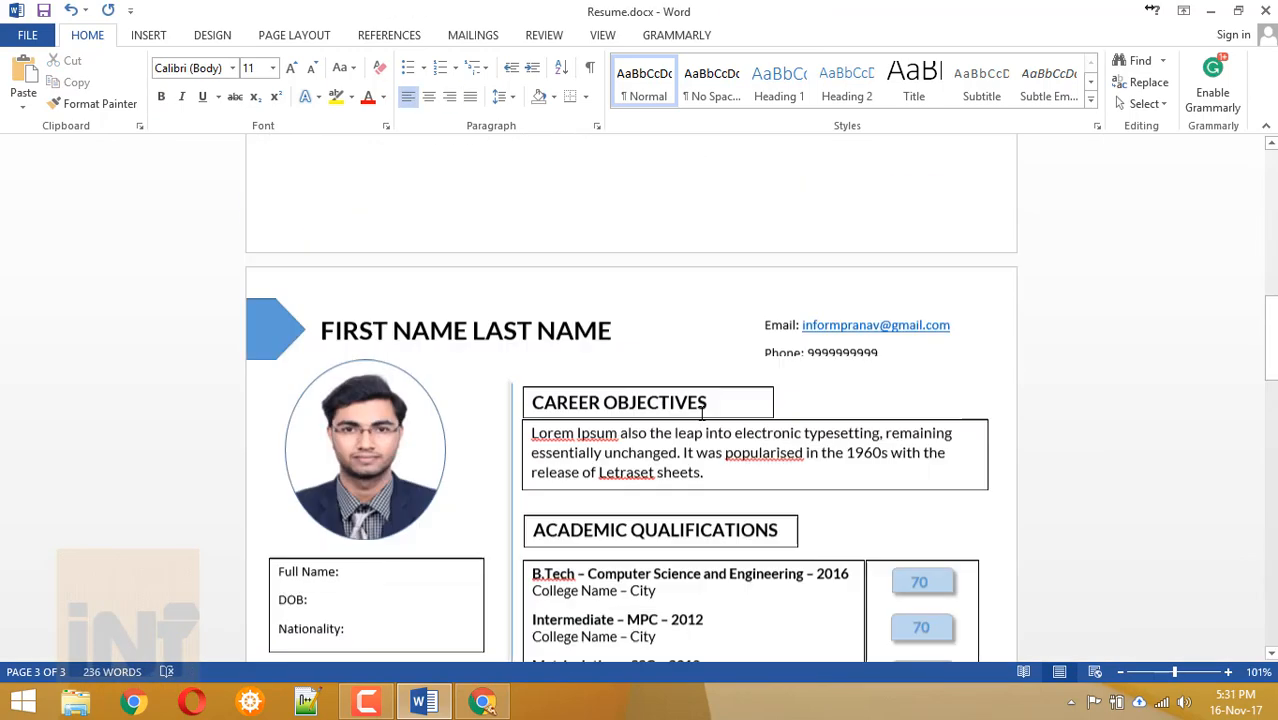
Set No Outline on the email/phone box and the Career Objectives heading and text boxes.
scroll(705, 405, "down", 2)
left_click_drag(872, 239, 872, 248)
left_click(861, 277)
left_click(740, 270)
left_click(800, 304, "shift")
left_click(768, 36)
left_click(466, 88)
left_click(470, 254)
Remove outlines from the Full Name details, Academic Qualifications heading and B.Tech qualifications boxes.
left_click(650, 400)
left_click(650, 444, "shift")
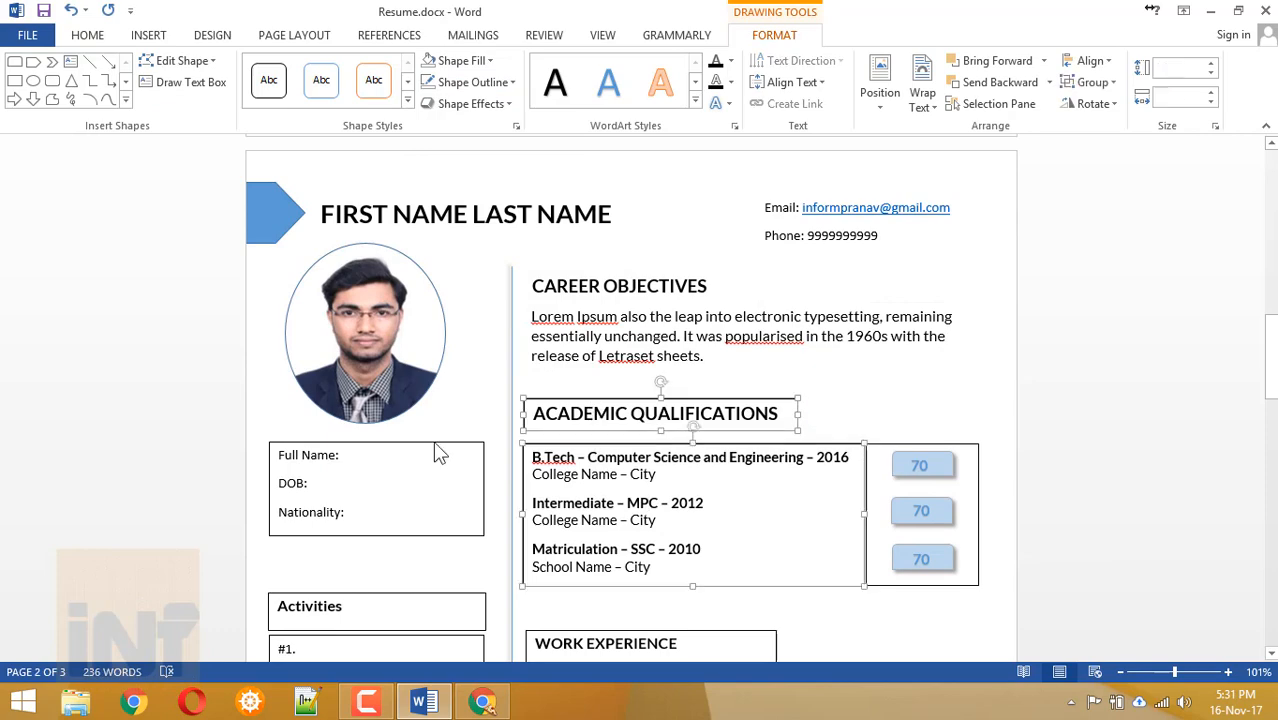
left_click(460, 442)
left_click(600, 400, "shift")
left_click(650, 444, "shift")
left_click(774, 36)
left_click(468, 83)
left_click(468, 252)
Remove outlines from the Activities and Work Experience section boxes.
left_click(920, 585)
left_click(468, 83)
left_click(468, 250)
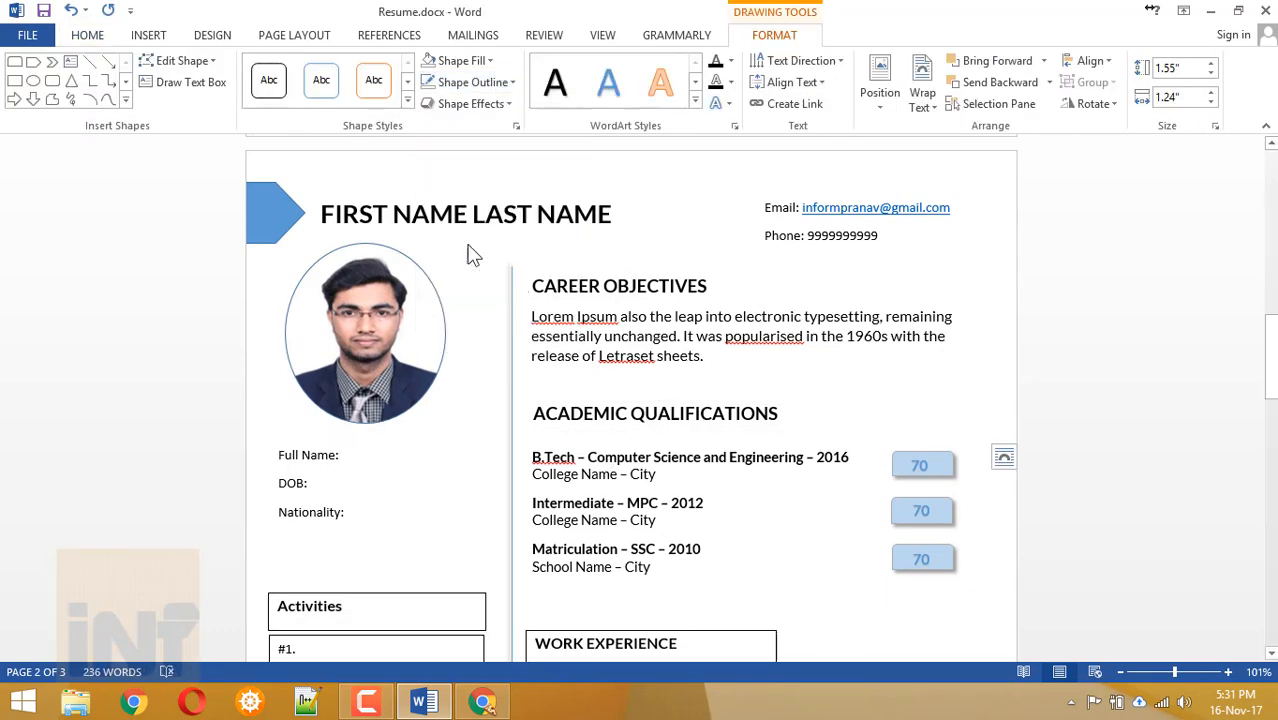
scroll(468, 260, "down", 3)
left_click(455, 310)
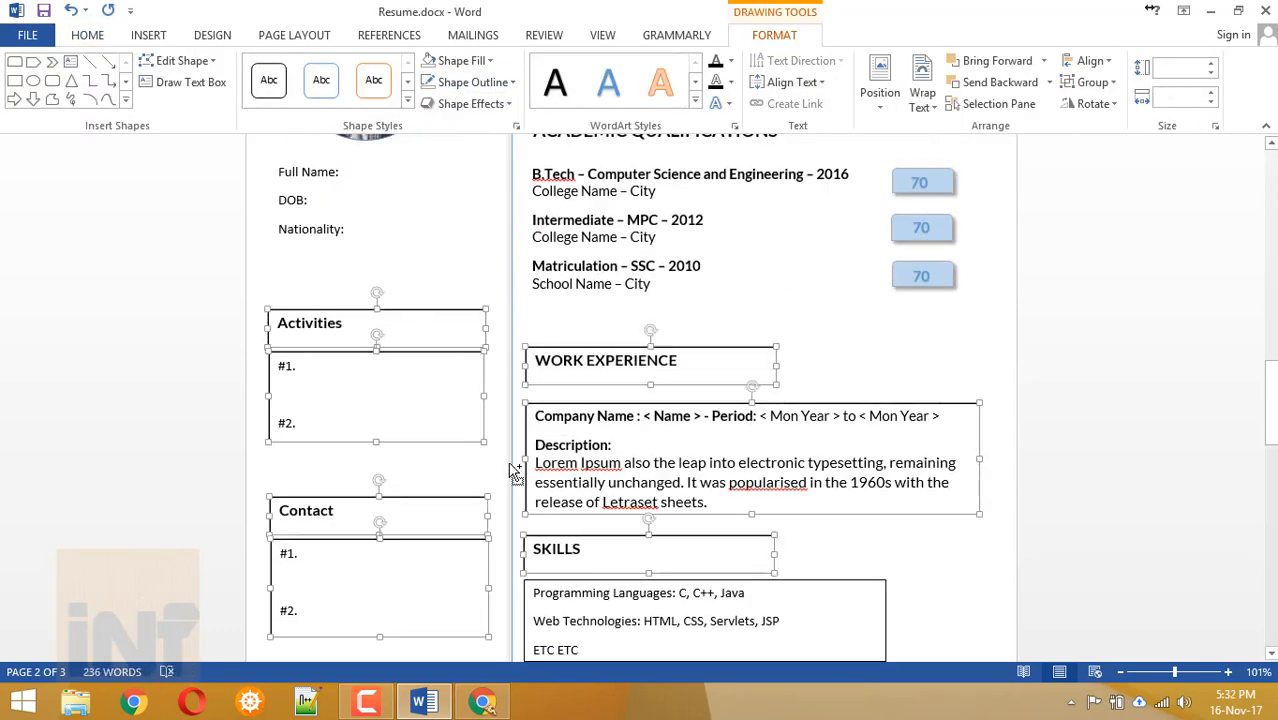
left_click(468, 83)
left_click(468, 251)
Remove outlines from the page 2 section boxes, including Projects, Hobbies and Achievements.
scroll(765, 456, "down", 4)
left_click(690, 508)
left_click(640, 383, "shift")
left_click(620, 549, "shift")
scroll(600, 540, "down", 5)
left_click(388, 511, "shift")
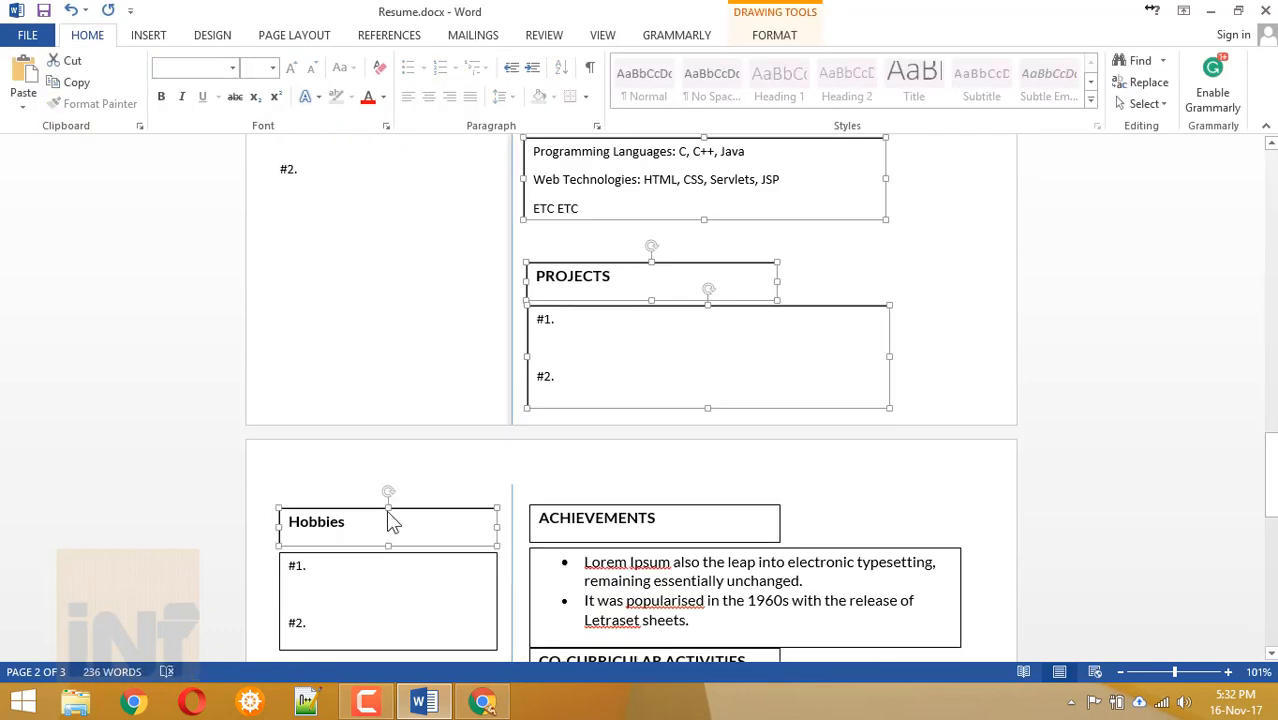
left_click(530, 598, "shift")
scroll(524, 303, "down", 4)
left_click(378, 337, "shift")
left_click(376, 515, "shift")
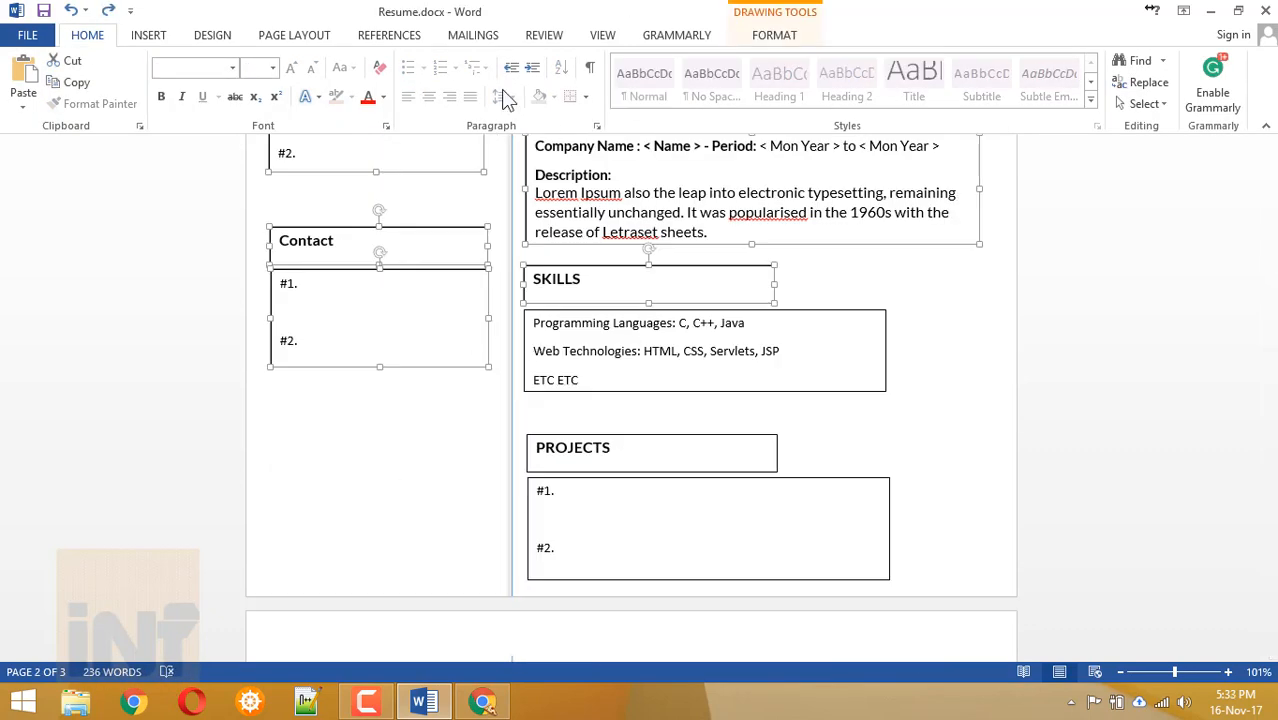
left_click(774, 36)
left_click(470, 83)
Set No Outline on the skills list box, then select the projects list and Hobbies heading boxes.
left_click(474, 249)
left_click(592, 318)
left_click(470, 83)
left_click(476, 249)
left_click(573, 488)
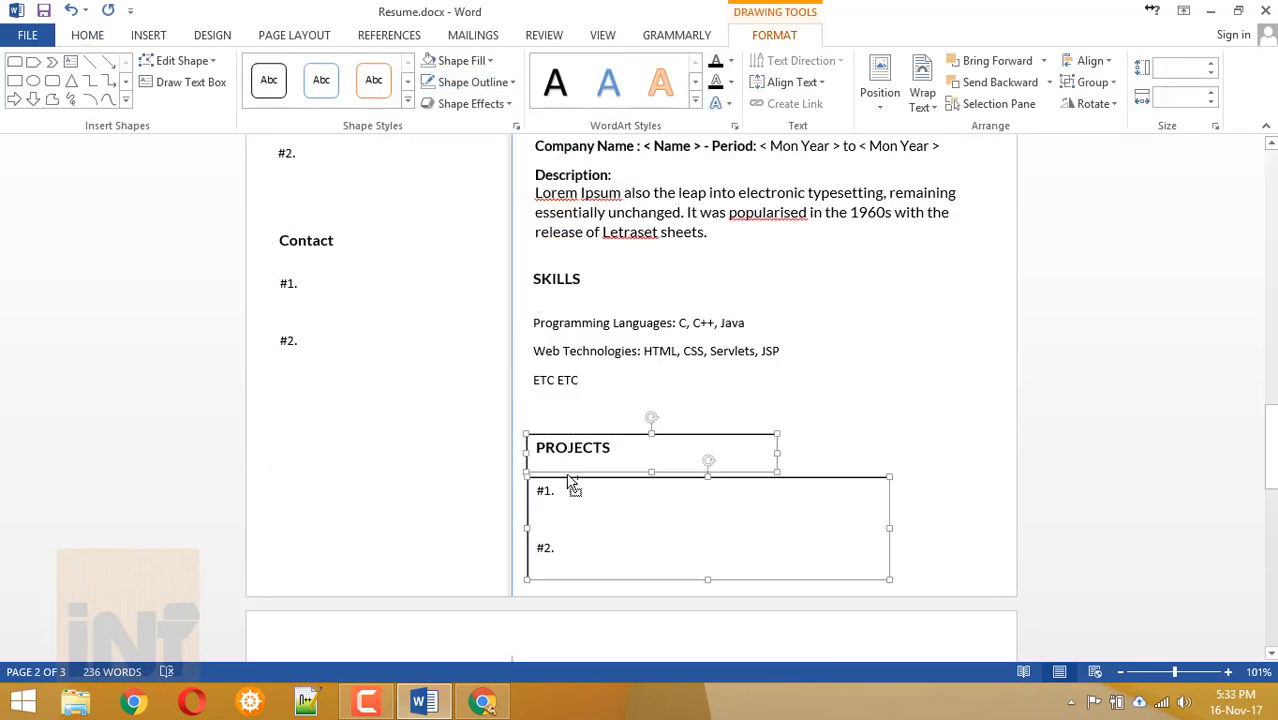
scroll(713, 337, "down", 4)
left_click(400, 330, "shift")
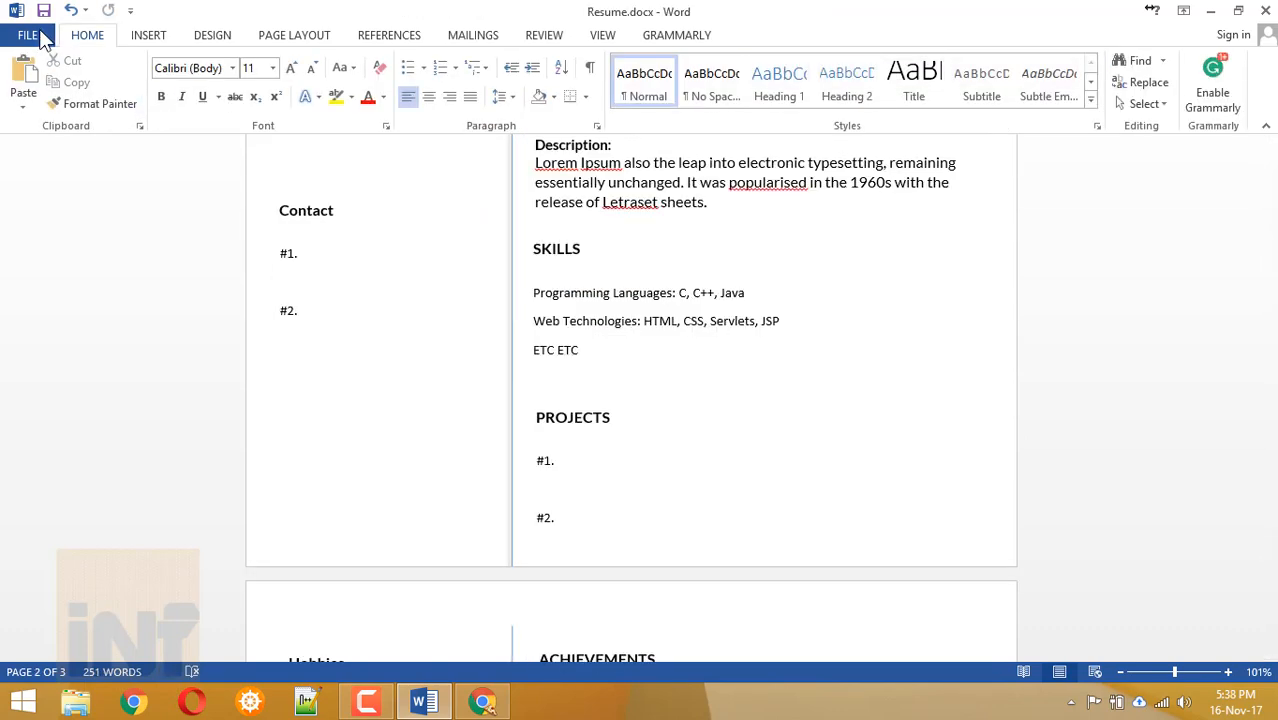
Export the resume through Create PDF/XPS and publish it as Resume.pdf.
left_click(30, 36)
left_click(40, 329)
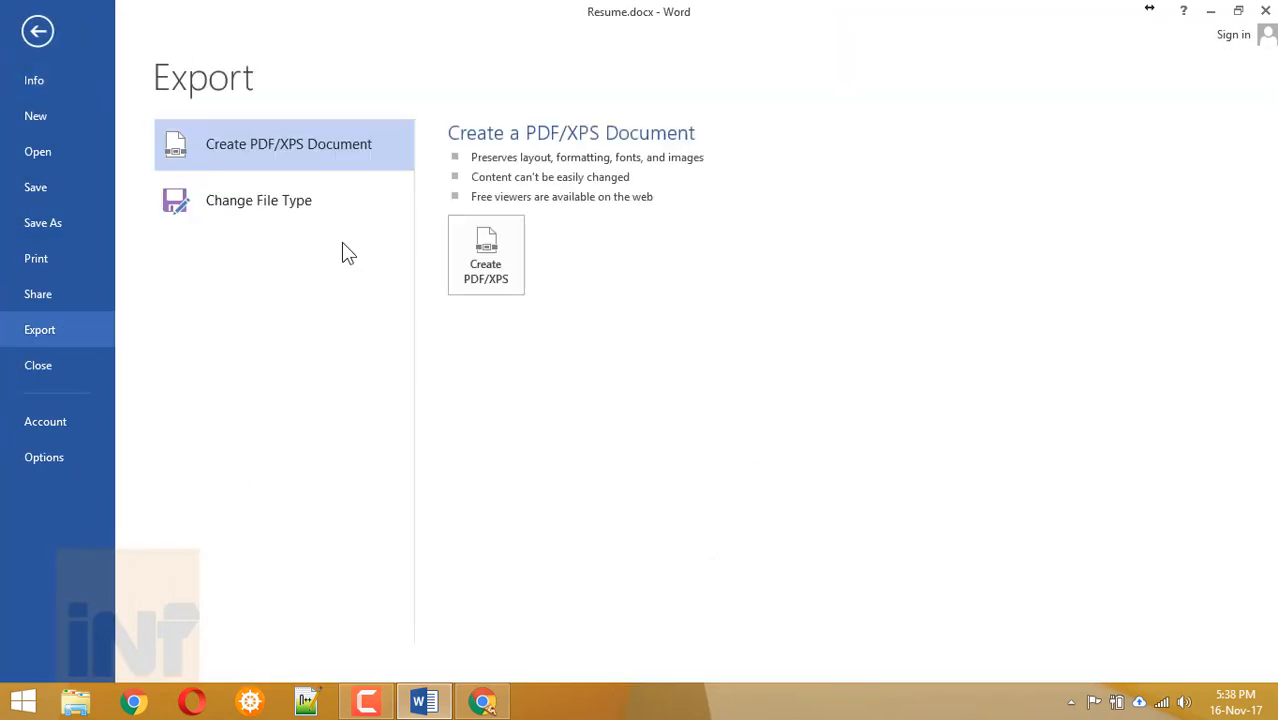
left_click(484, 259)
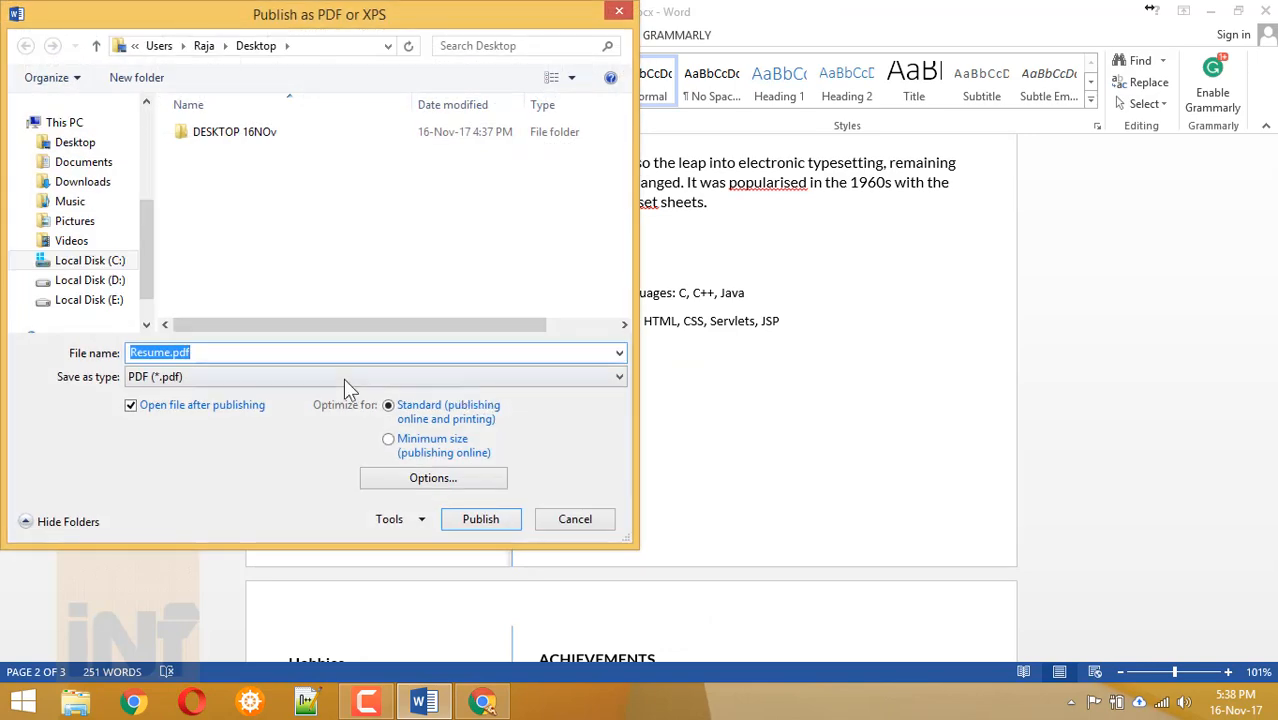
left_click(470, 519)
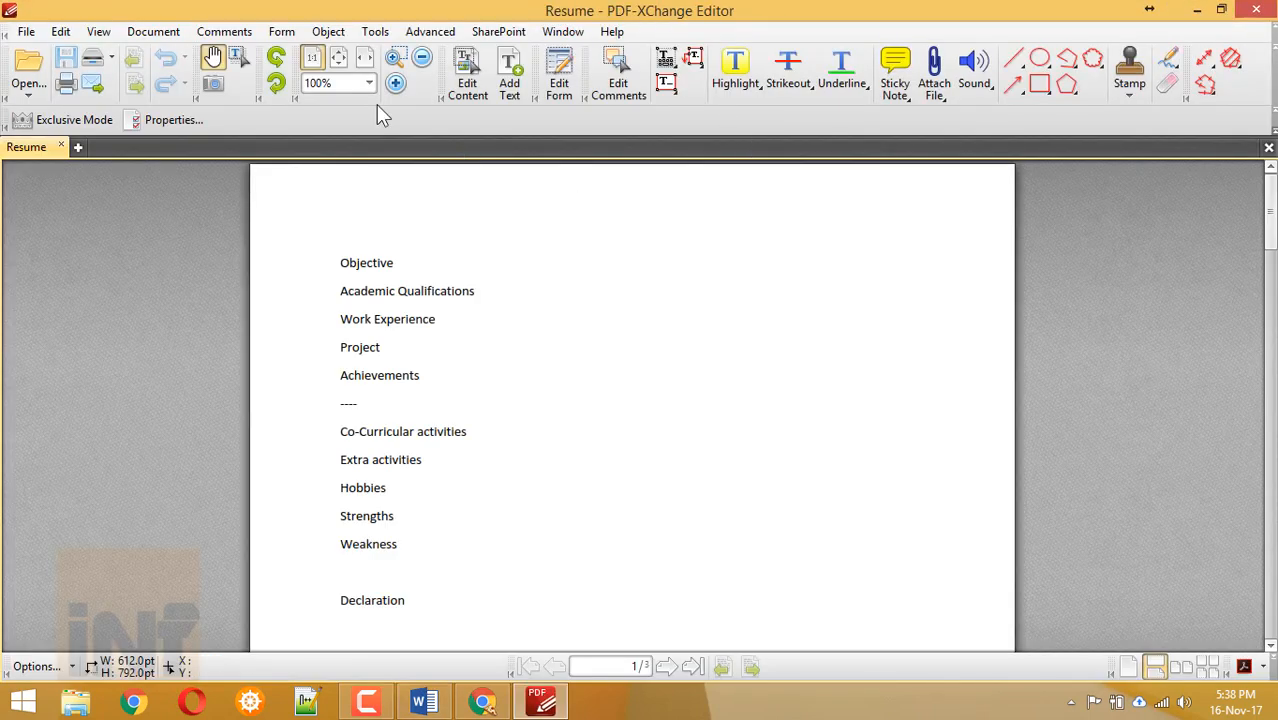
Scroll through the exported Resume.pdf from page 1 to page 3.
scroll(576, 205, "down", 10)
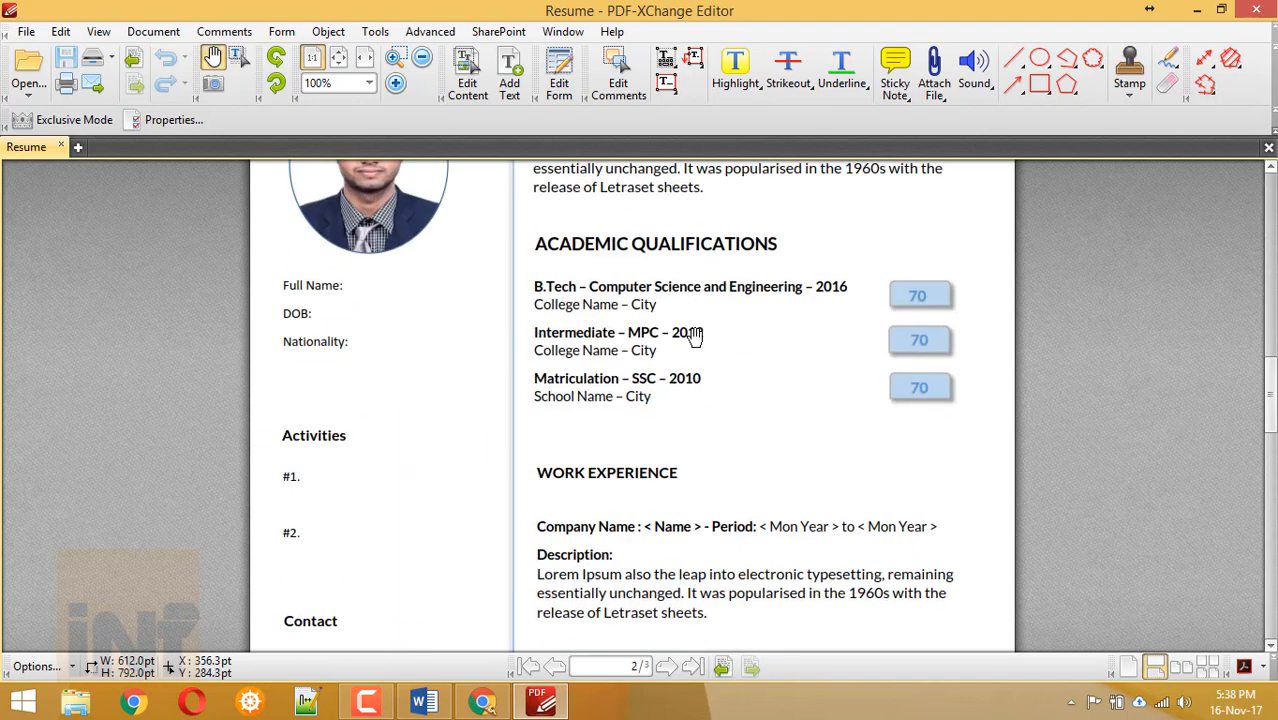
scroll(695, 337, "down", 10)
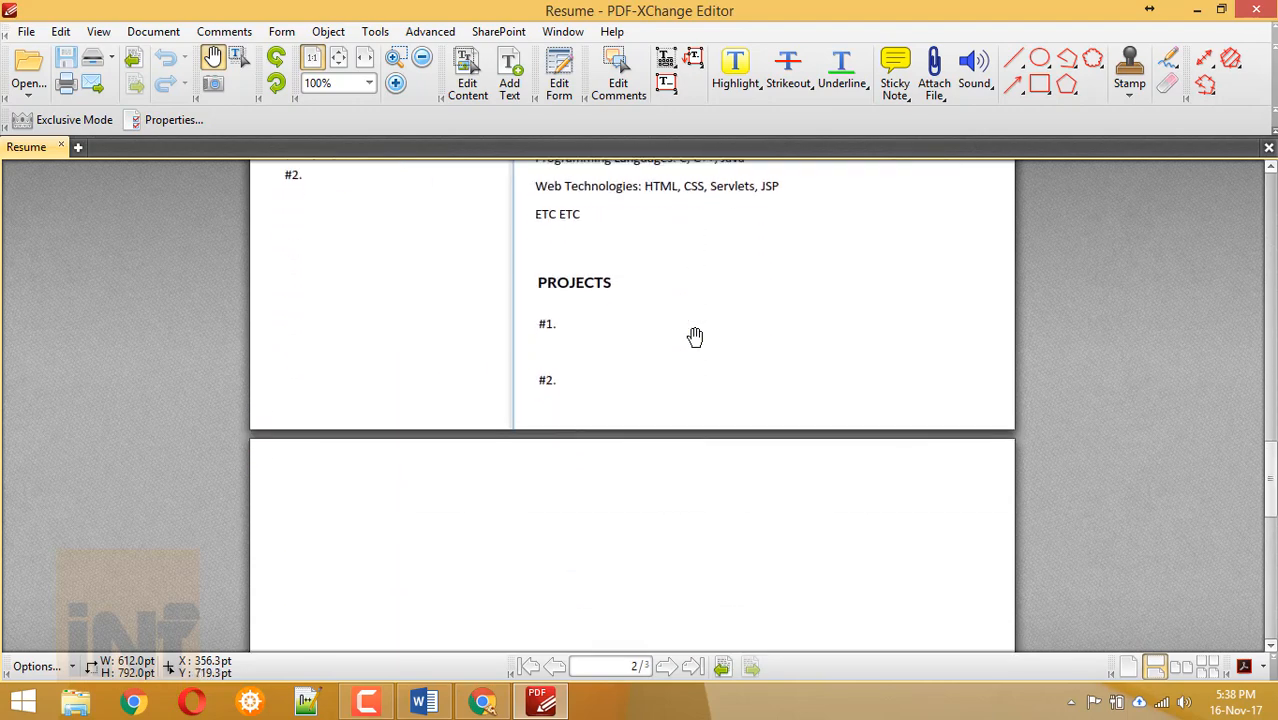
scroll(695, 337, "down", 10)
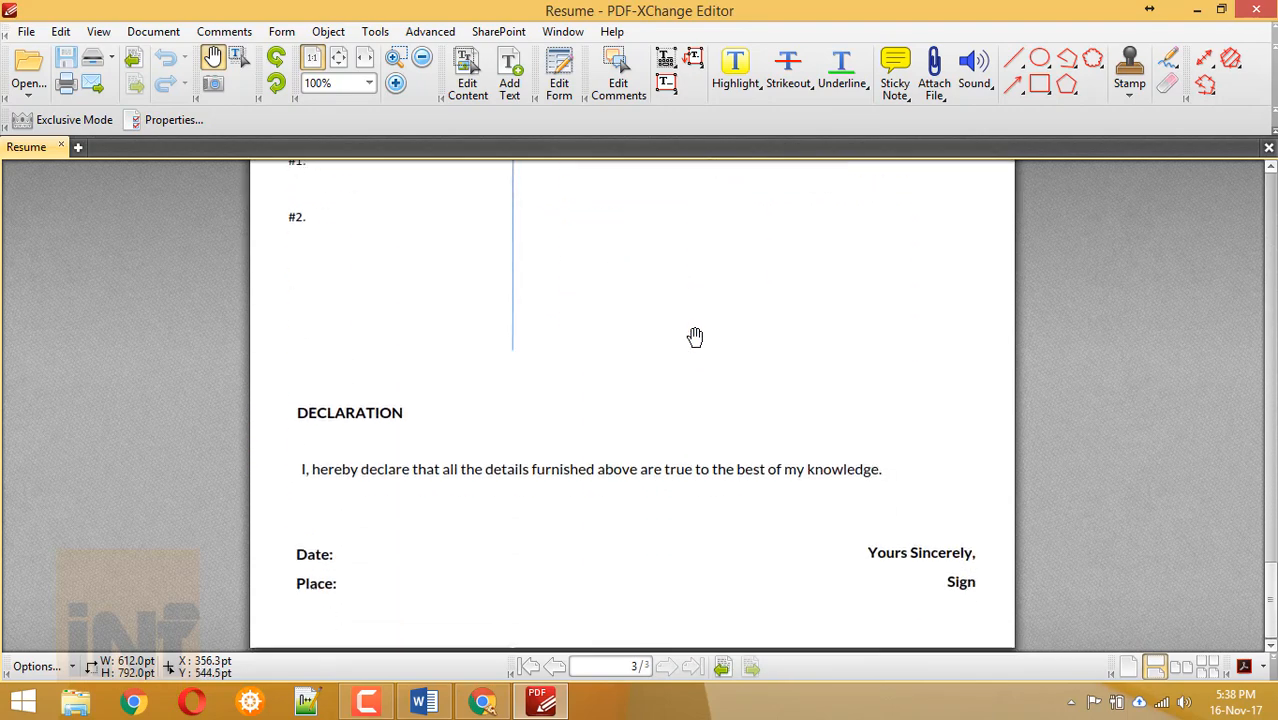
scroll(695, 337, "up", 15)
scroll(695, 337, "down", 6)
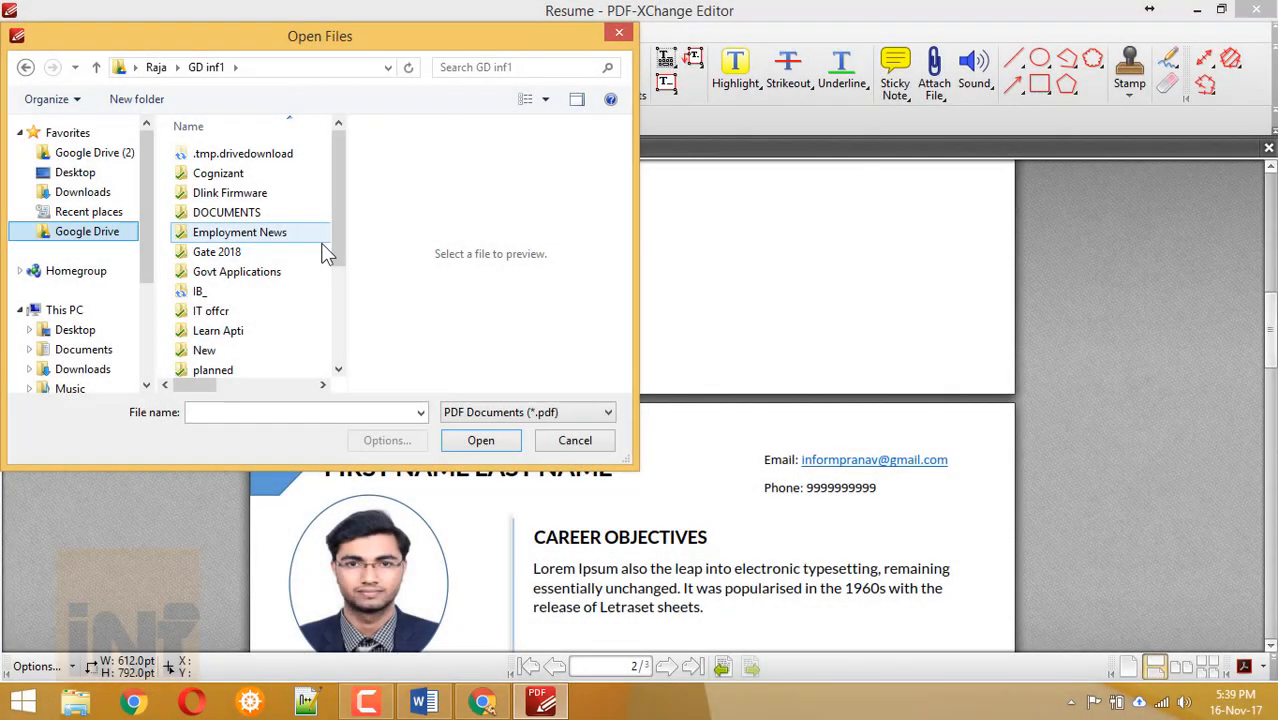
scroll(322, 250, "down", 3)
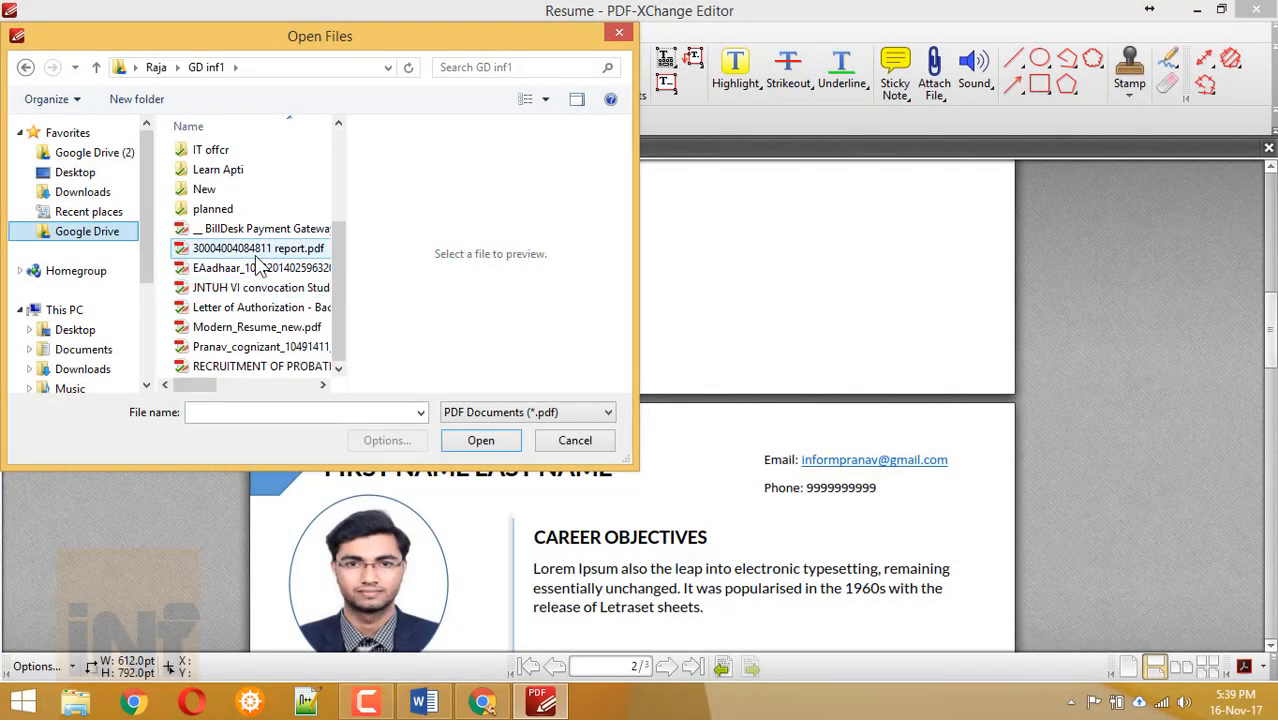
Open Modern_Resume_new.pdf in a new tab and scroll through its pages.
left_click(494, 441)
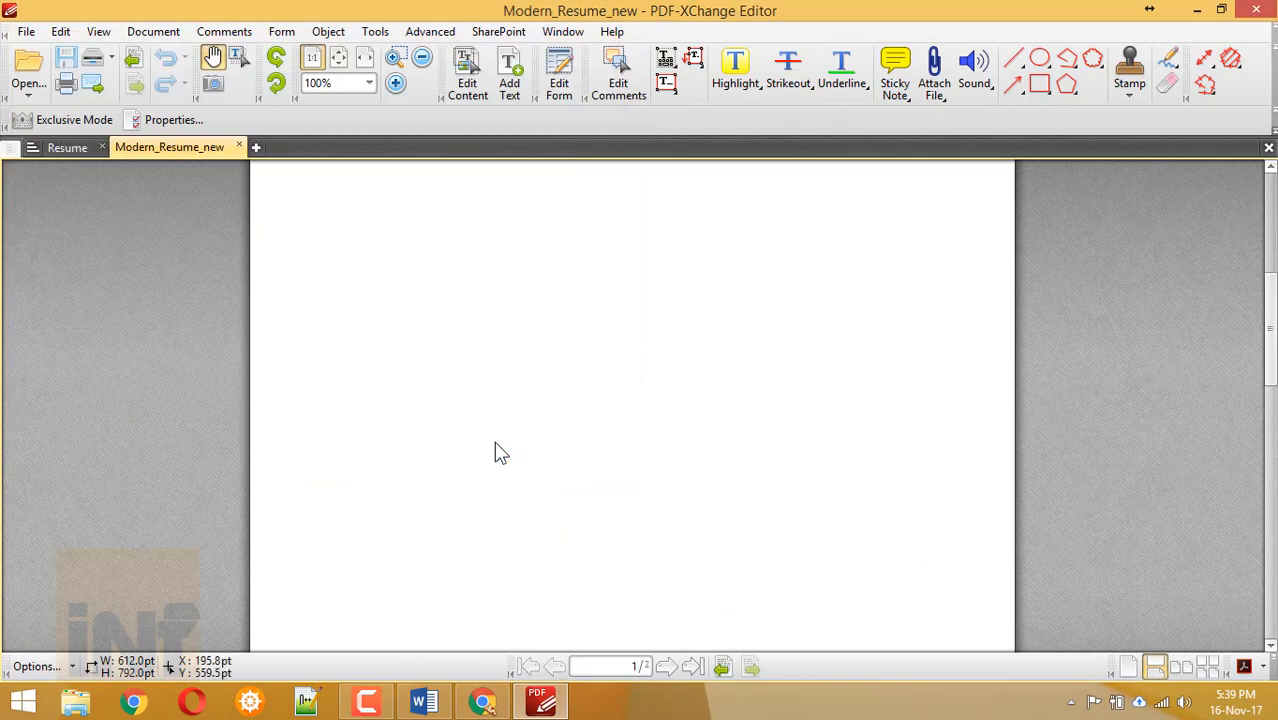
scroll(670, 434, "up", 5)
scroll(670, 434, "down", 12)
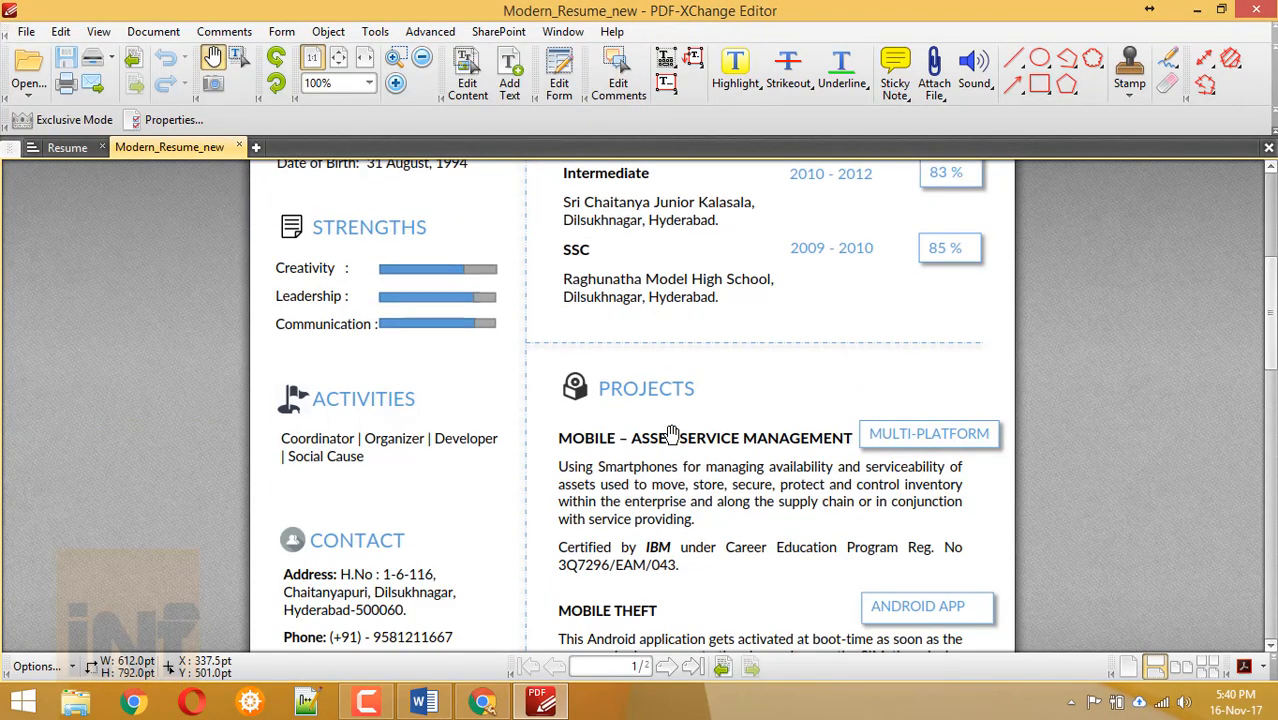
scroll(671, 434, "up", 12)
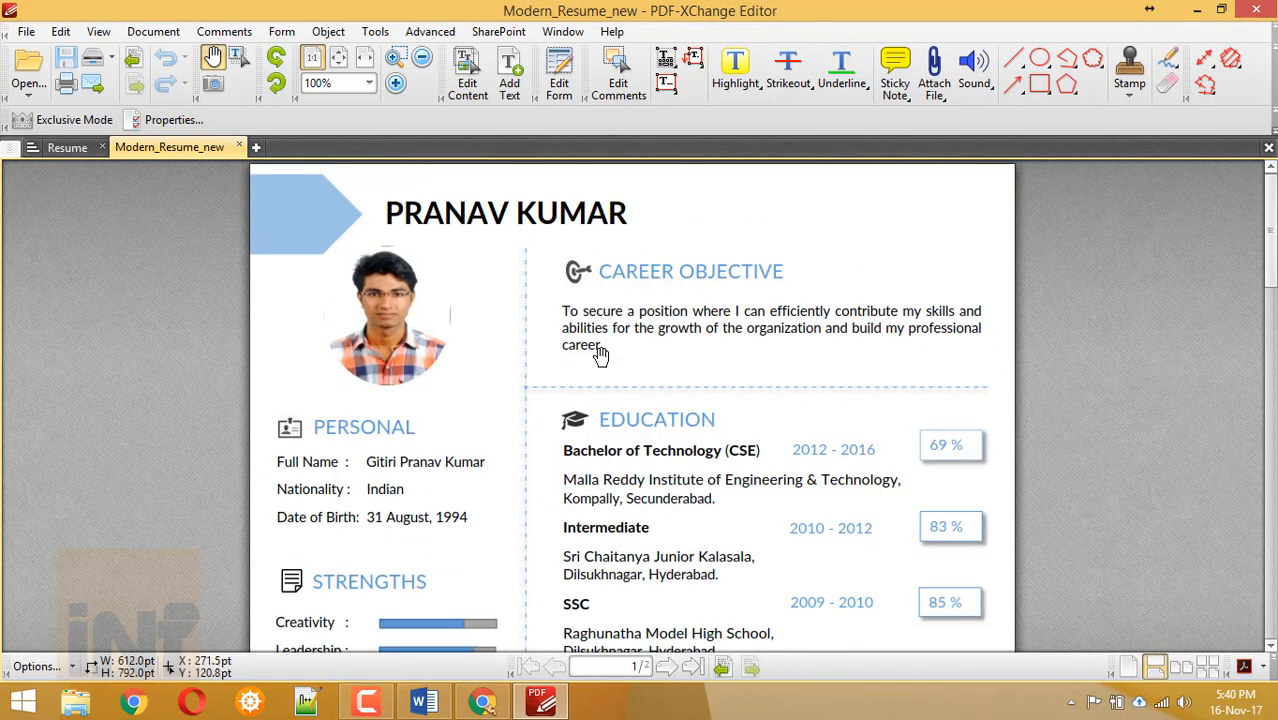
scroll(579, 423, "down", 9)
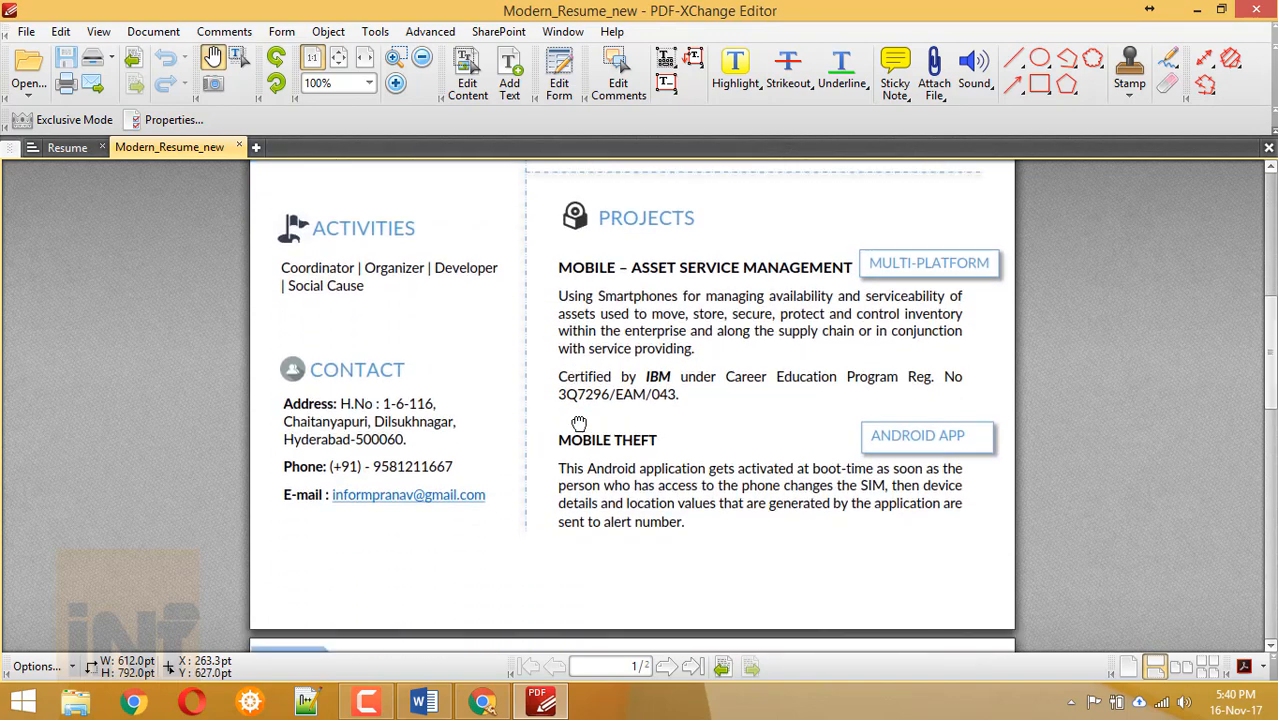
scroll(579, 423, "down", 7)
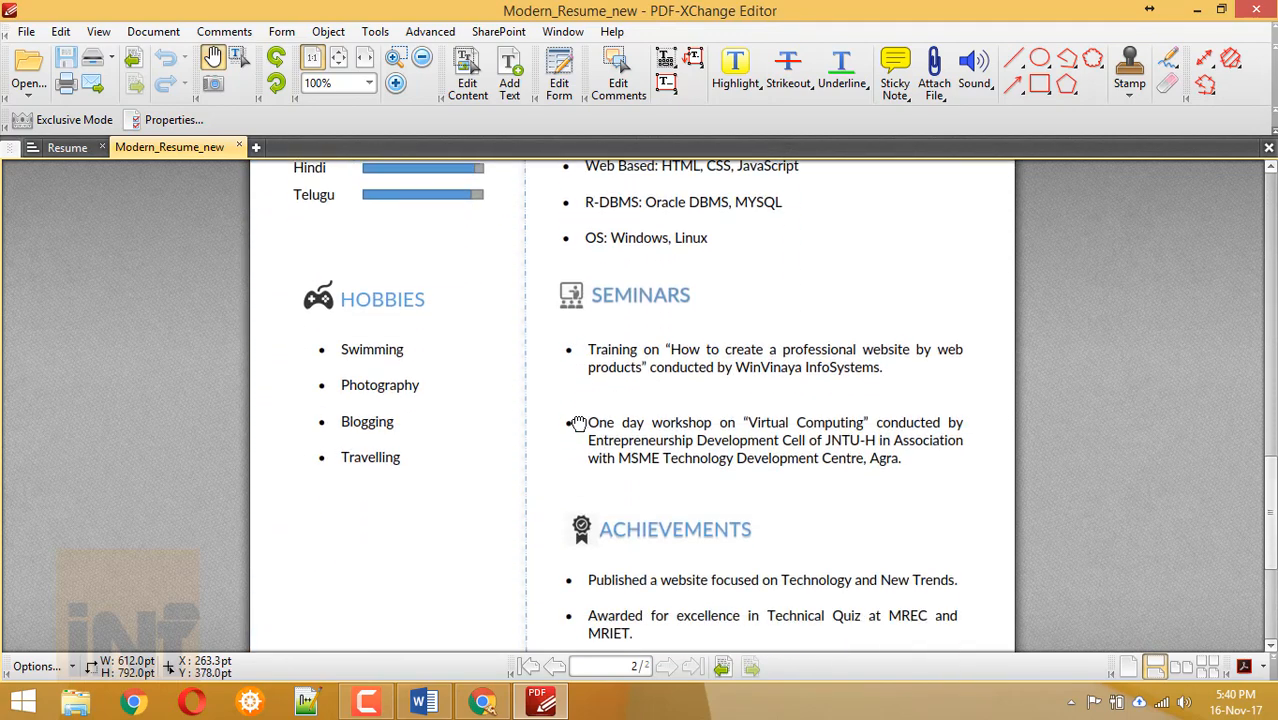
scroll(818, 514, "up", 3)
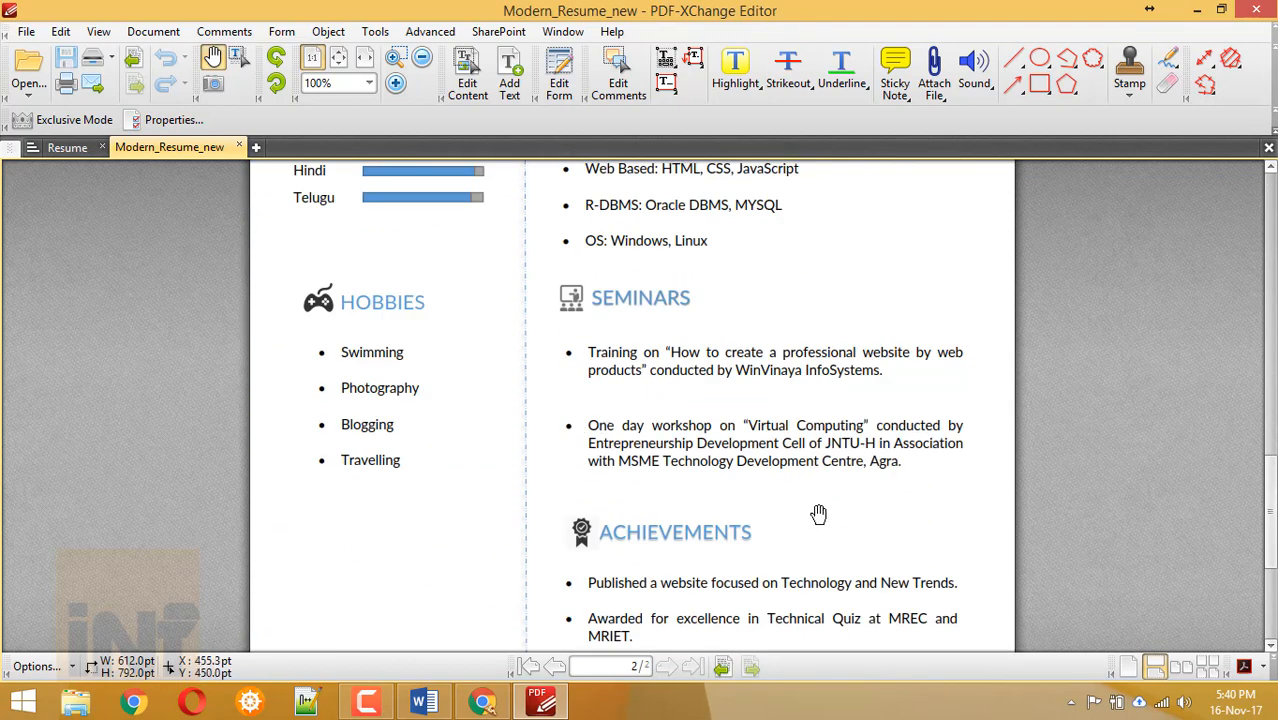
Switch Modern_Resume_new to the two-page side-by-side view and browse it.
left_click(1184, 670)
scroll(803, 515, "down", 1)
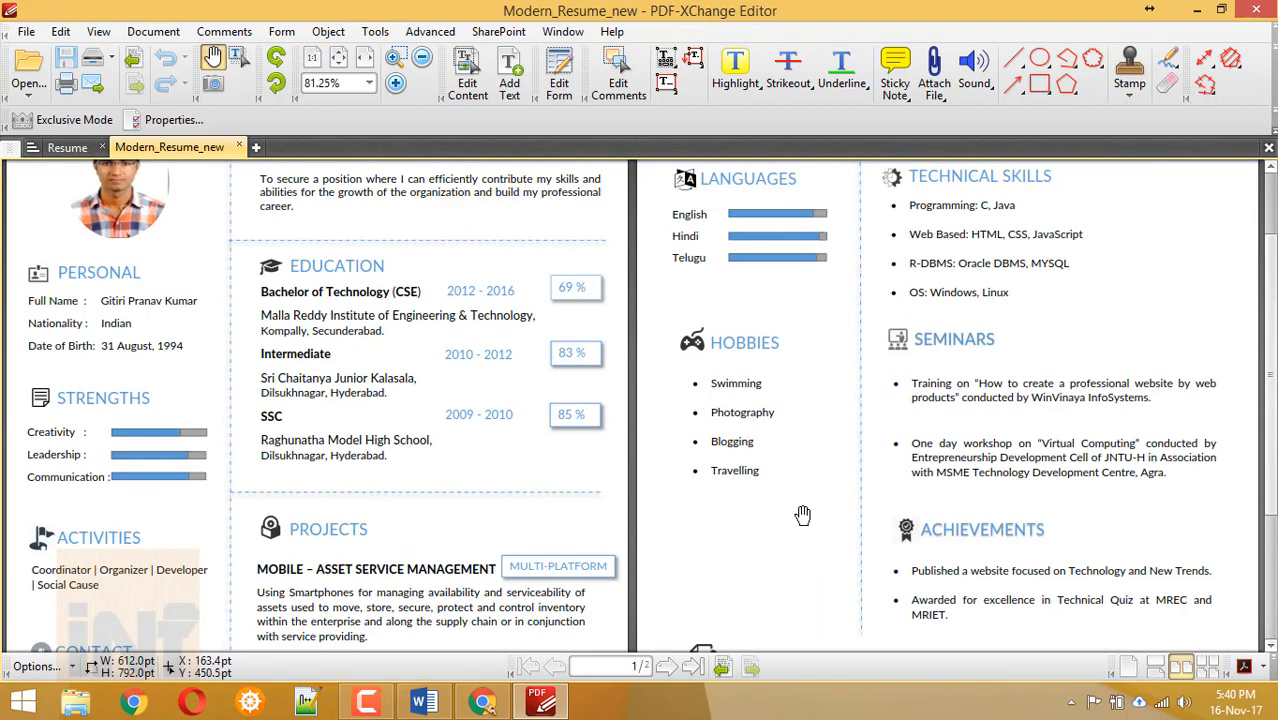
scroll(1040, 485, "up", 1)
scroll(1050, 485, "down", 3)
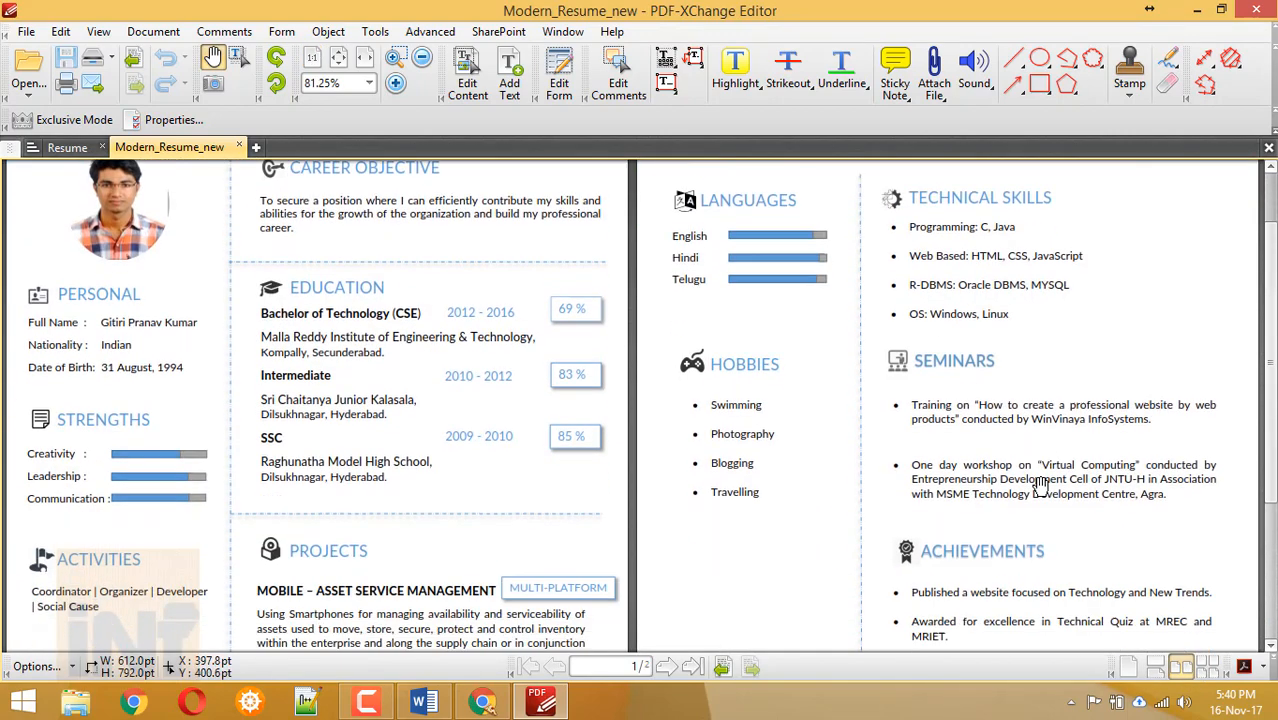
scroll(891, 305, "up", 3)
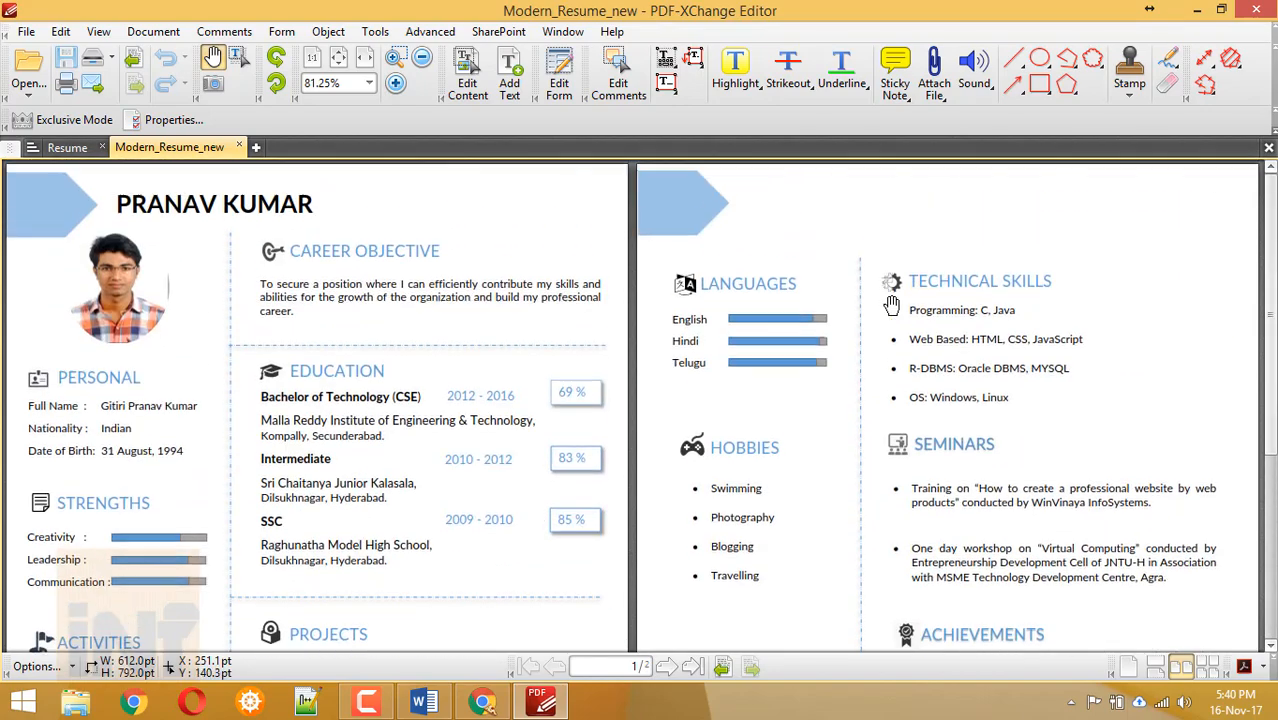
scroll(891, 305, "down", 1)
scroll(891, 305, "down", 3)
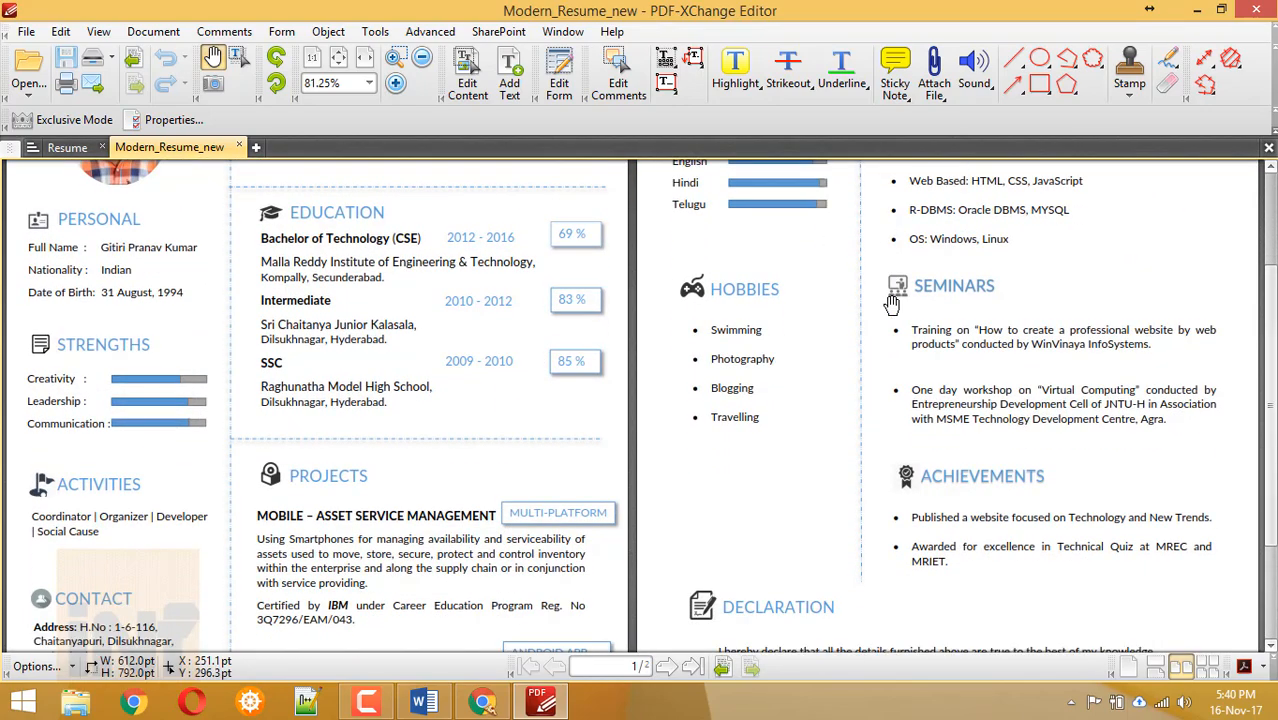
scroll(891, 305, "down", 1)
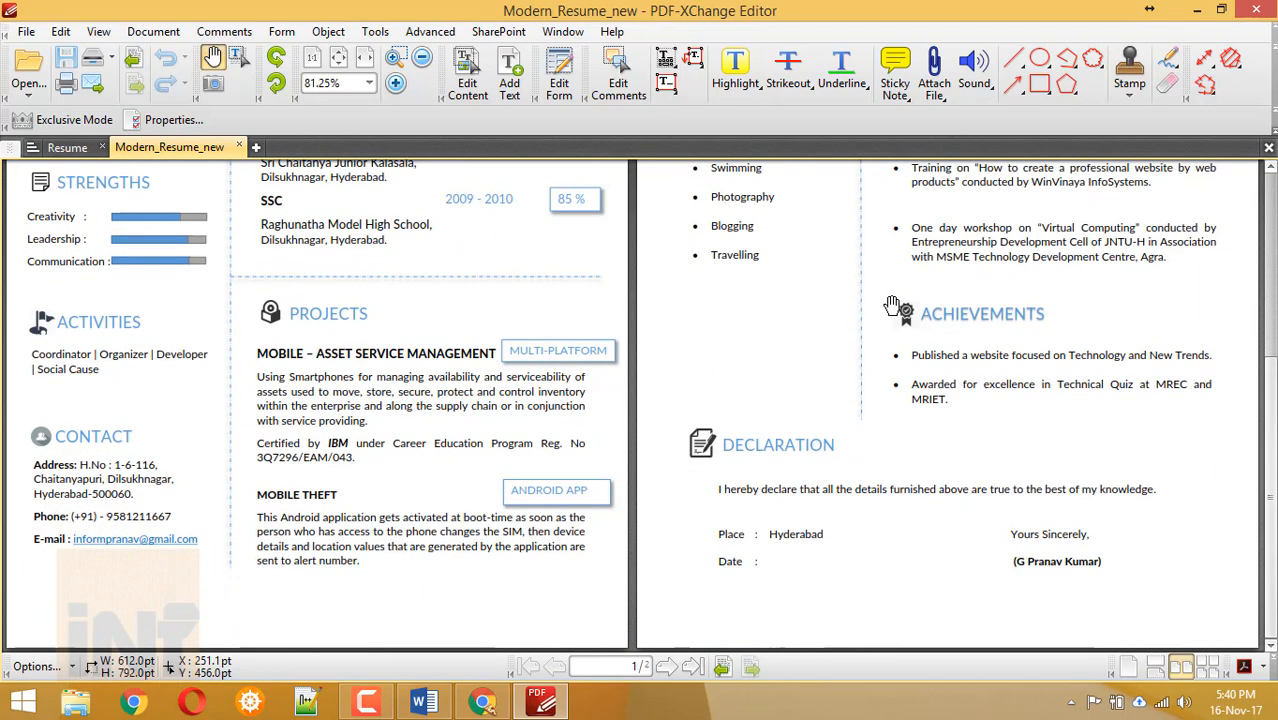